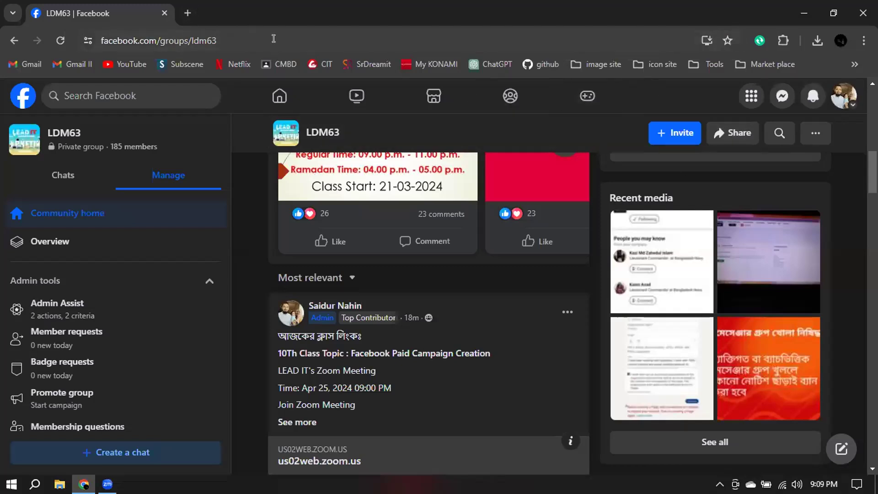
# Switch from the Facebook group to Ads Manager and start creating a new campaign.
pyautogui.click(749, 100)
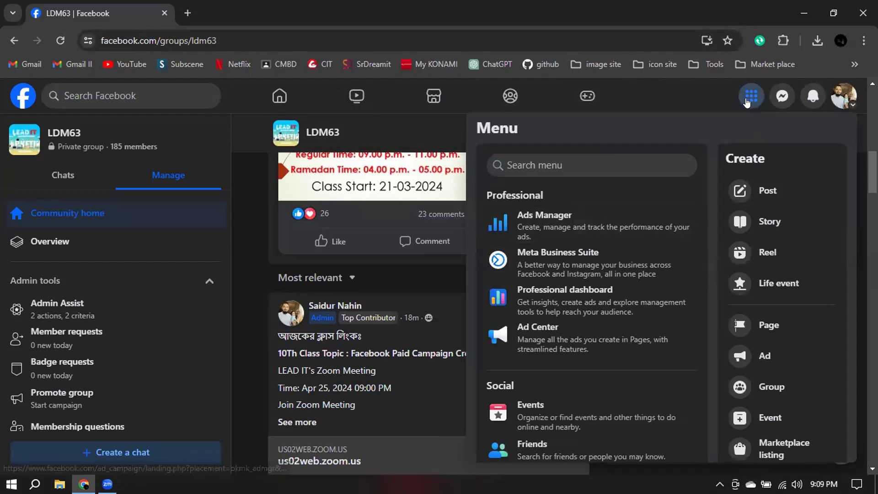
pyautogui.click(530, 236)
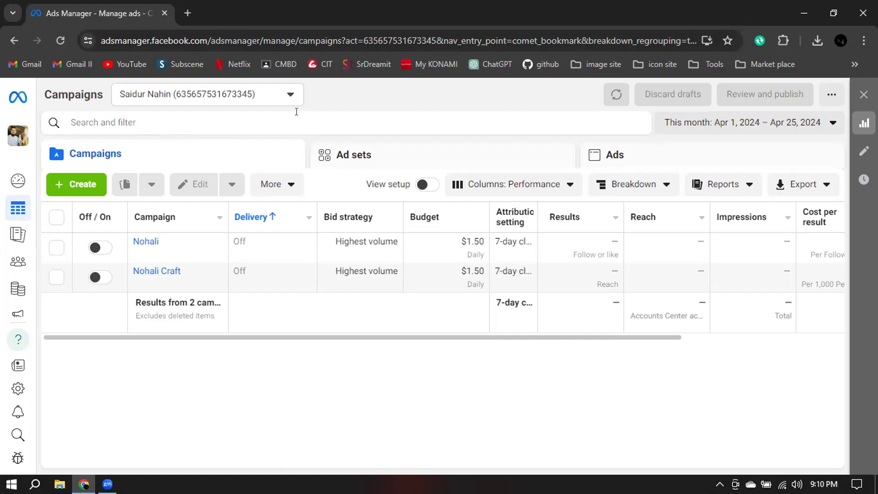
pyautogui.click(79, 187)
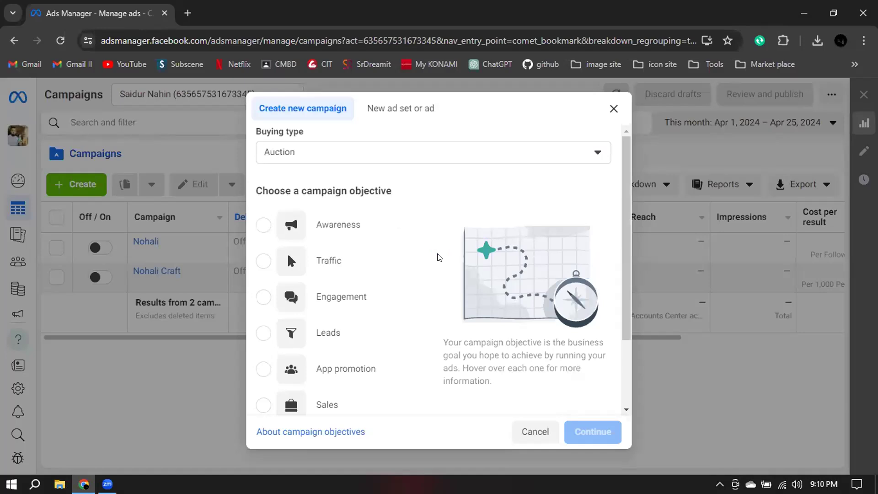
# Choose the Engagement objective and create the campaign with the Manual engagement campaign setup.
pyautogui.click(333, 298)
pyautogui.scroll(-2, 599, 222)
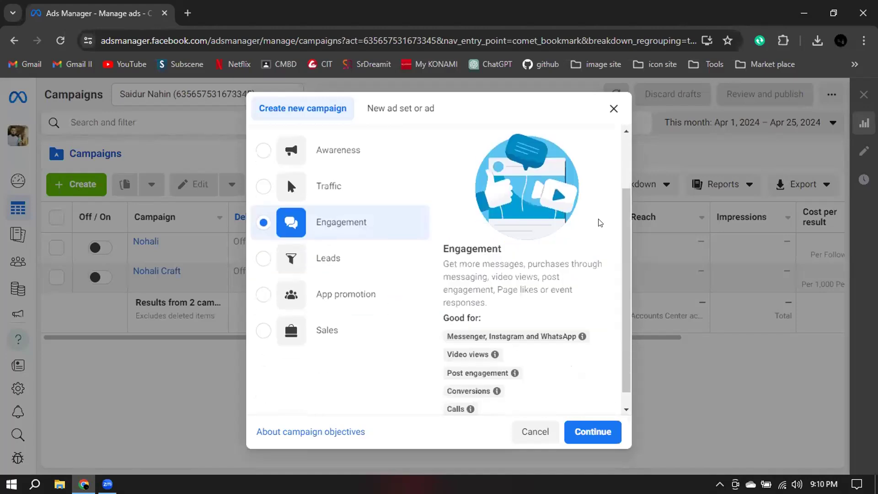
pyautogui.scroll(-1, 600, 222)
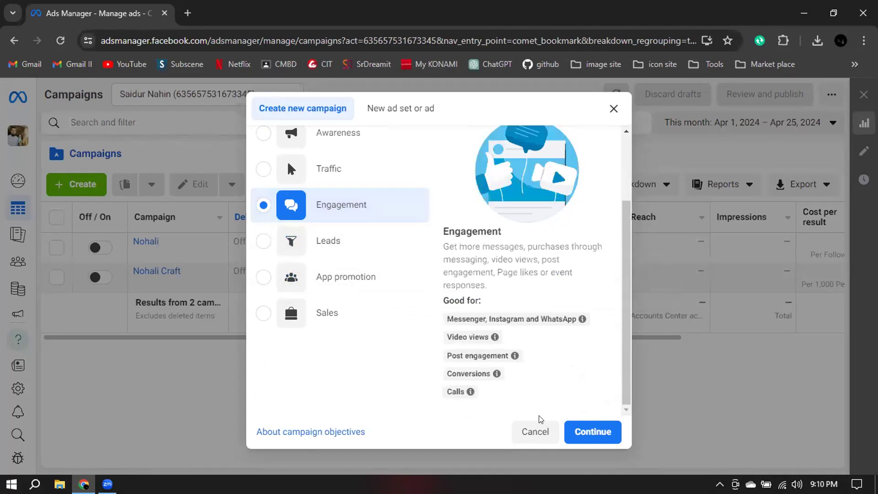
pyautogui.click(567, 432)
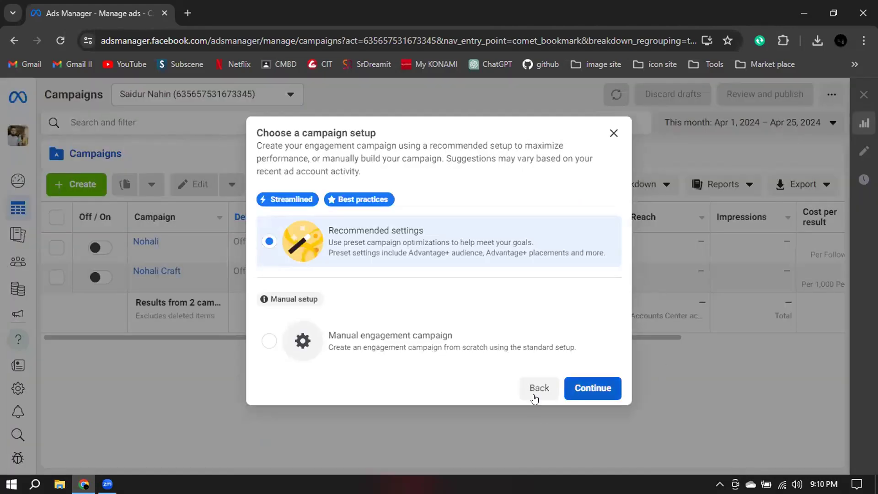
pyautogui.click(267, 341)
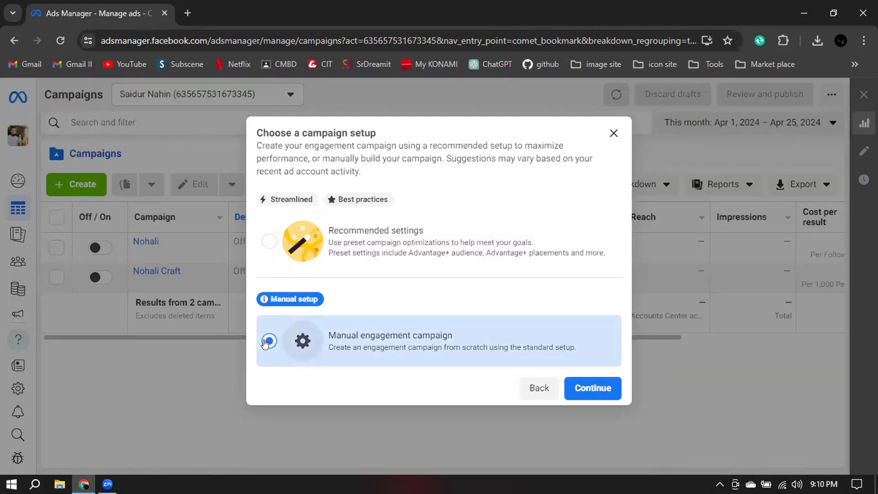
pyautogui.click(600, 389)
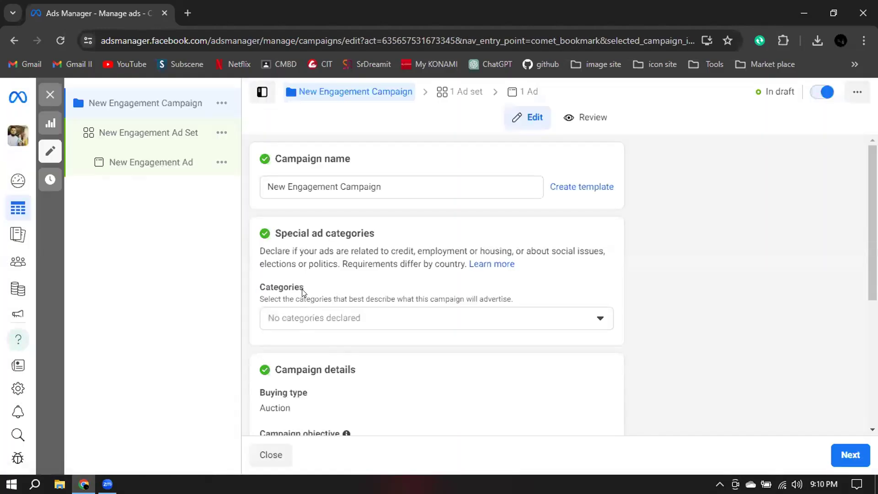
# Look through the draft's campaign, ad set and ad levels, including the ad's identity and ad setup sections.
pyautogui.moveTo(274, 155); pyautogui.dragTo(381, 159)
pyautogui.click(402, 153)
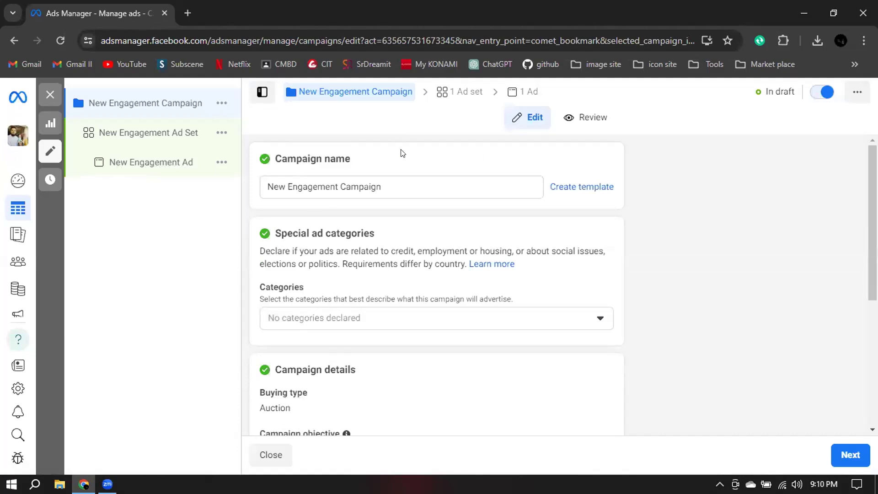
pyautogui.click(181, 139)
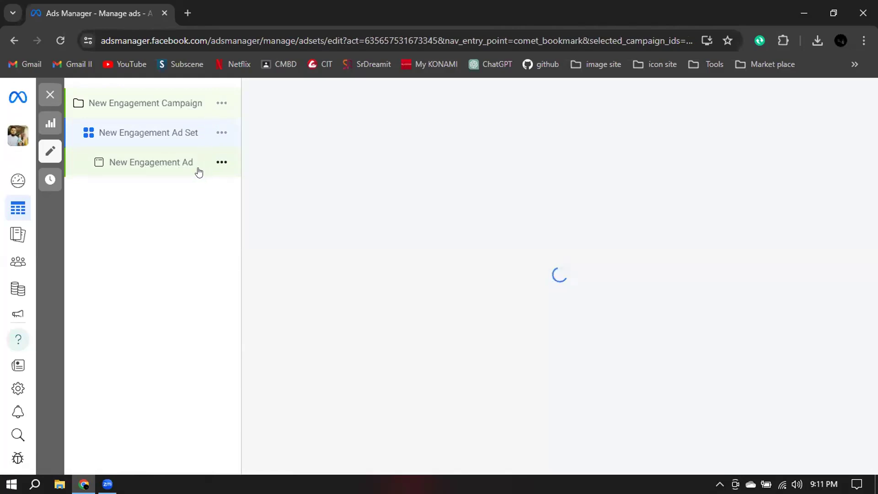
pyautogui.click(181, 173)
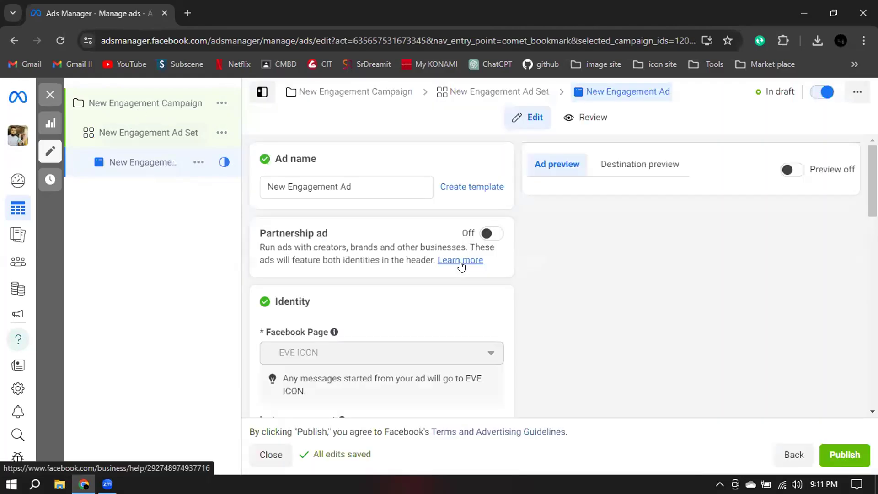
pyautogui.scroll(-2, 415, 370)
pyautogui.scroll(-4, 416, 374)
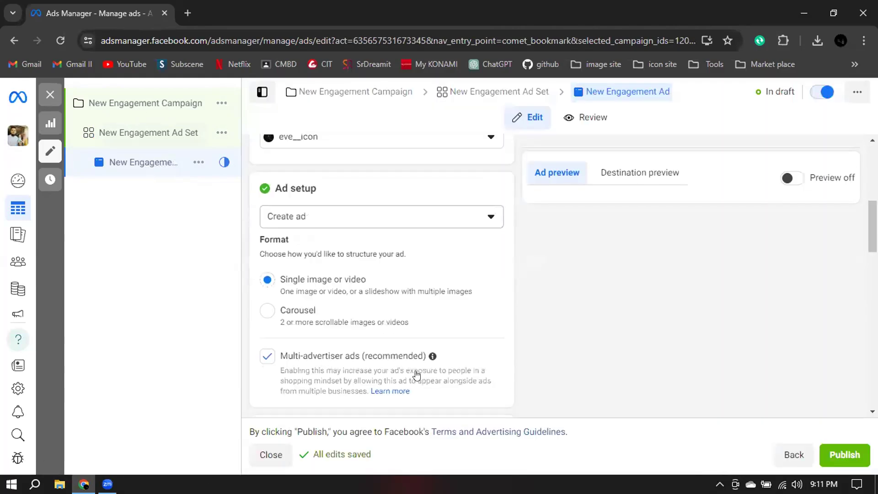
pyautogui.scroll(5, 415, 373)
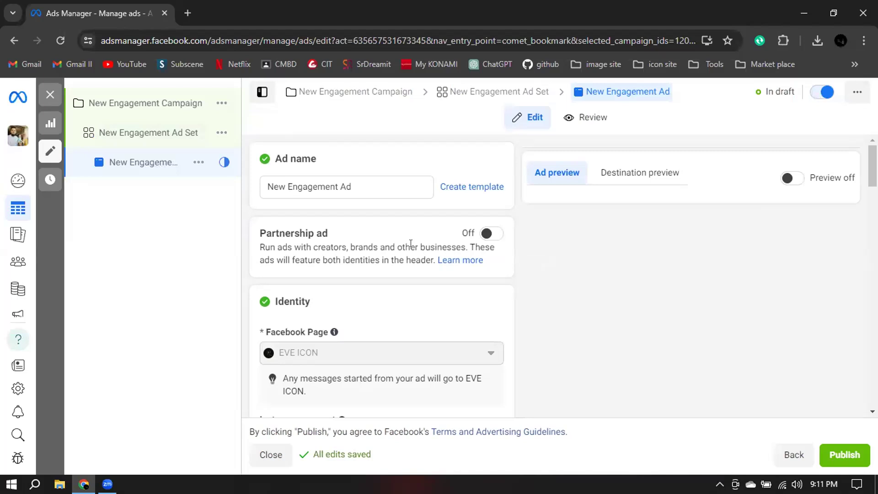
# Return to the campaign level and rename the campaign "Summer Tshirt".
pyautogui.click(128, 107)
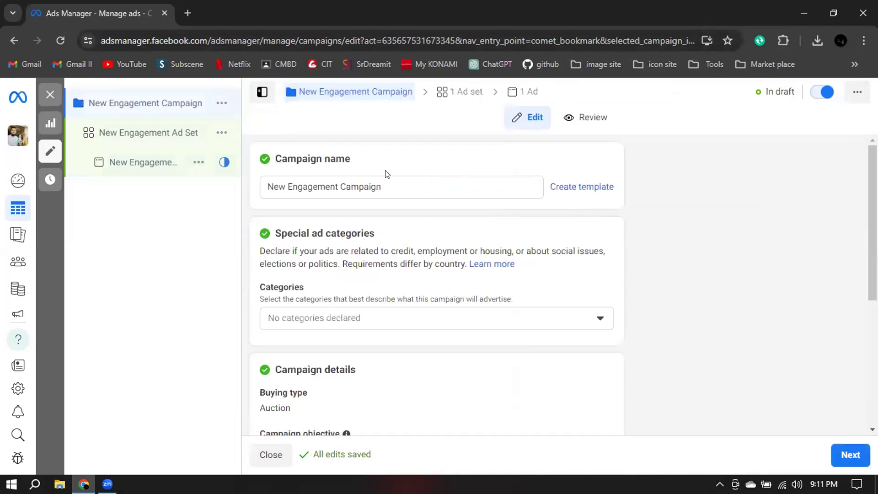
pyautogui.click(389, 185)
pyautogui.tripleClick(390, 184)
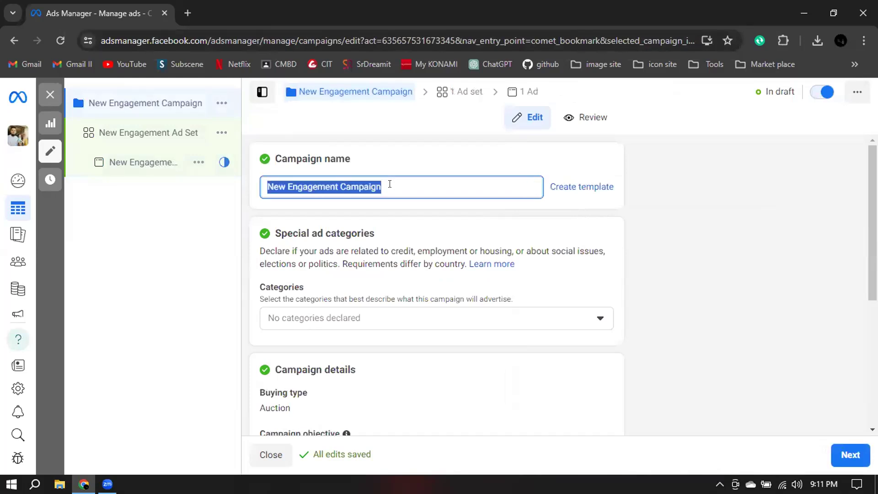
pyautogui.press('BackSpace')
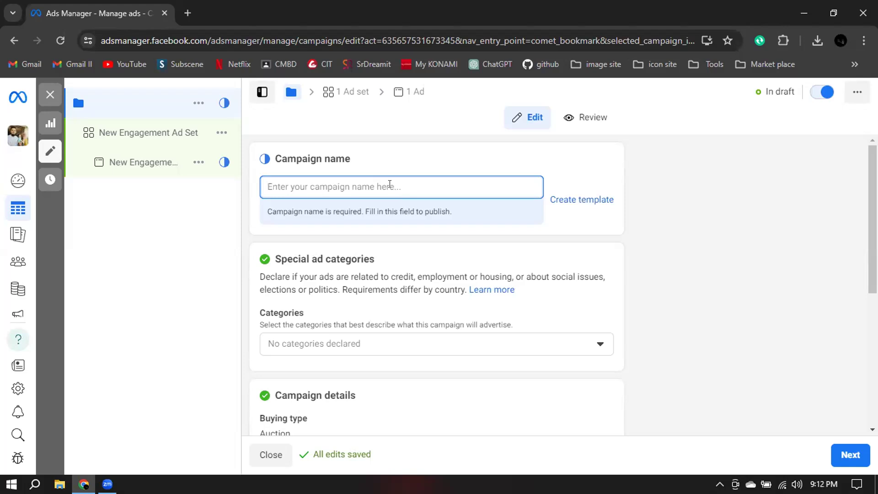
pyautogui.write('SUm')
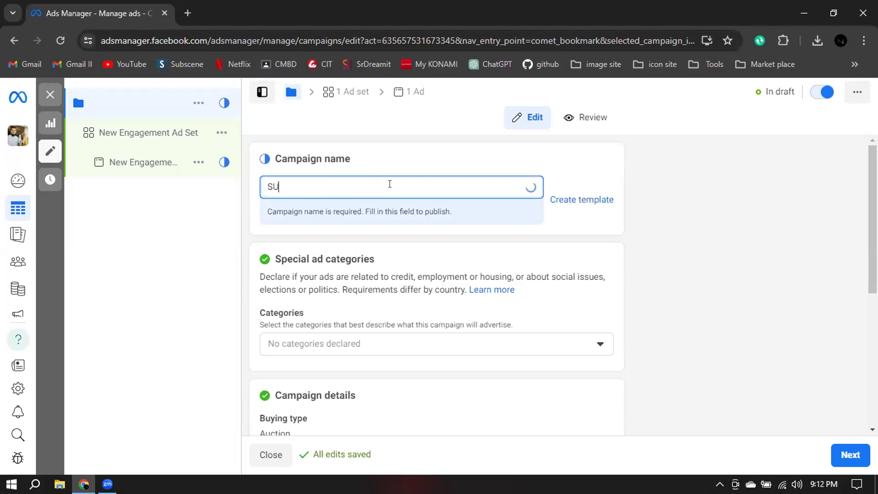
pyautogui.press('BackSpace')
pyautogui.press('BackSpace')
pyautogui.write('ummer')
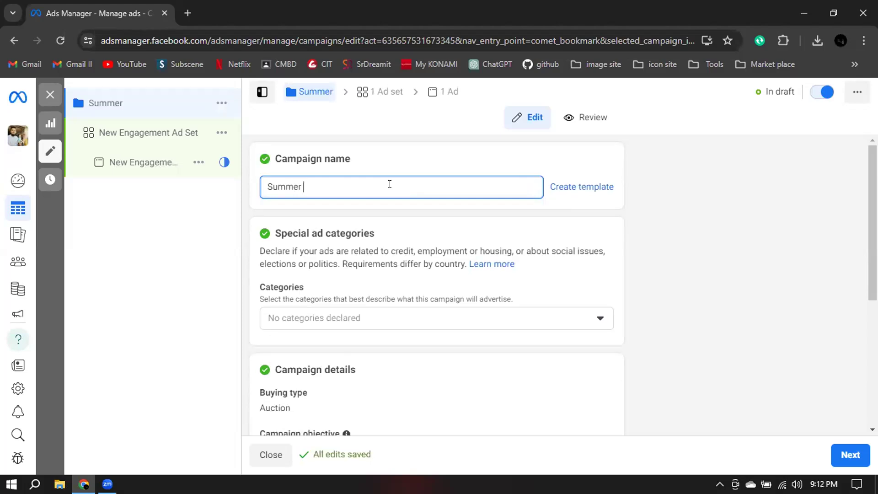
pyautogui.write('Tshirt')
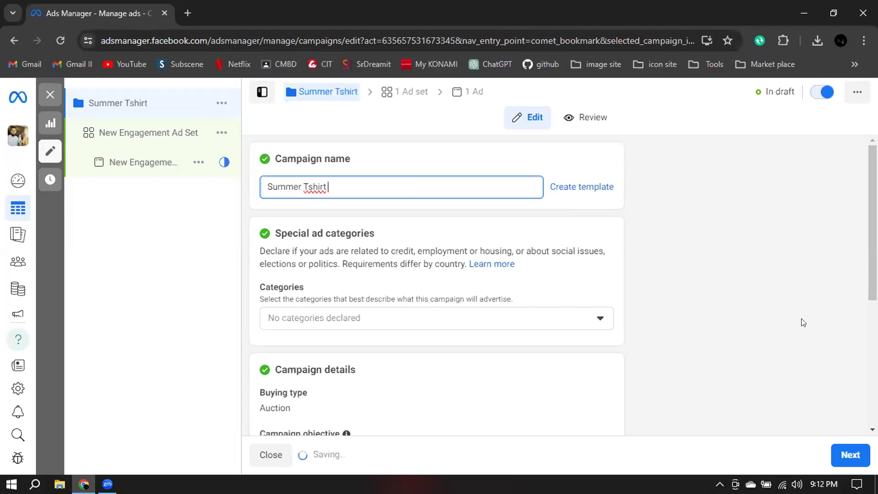
pyautogui.click(715, 192)
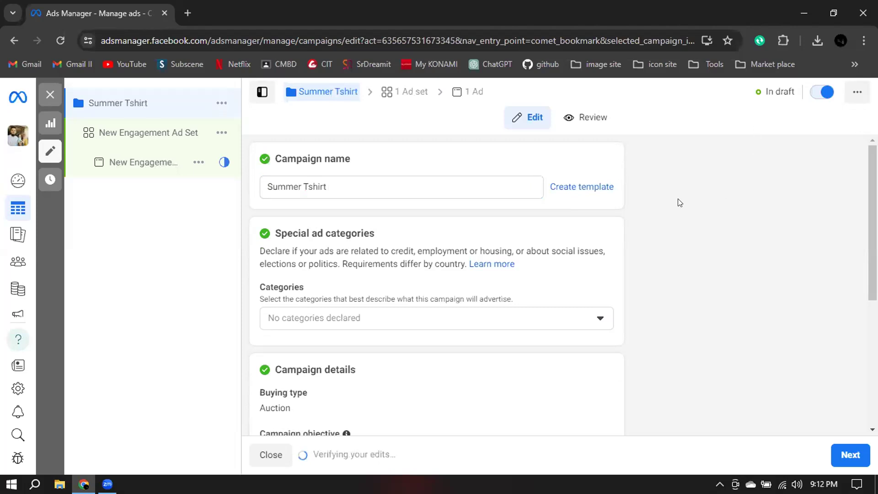
# Examine the available special ad categories for the campaign without declaring any.
pyautogui.scroll(-2, 678, 200)
pyautogui.scroll(2, 699, 219)
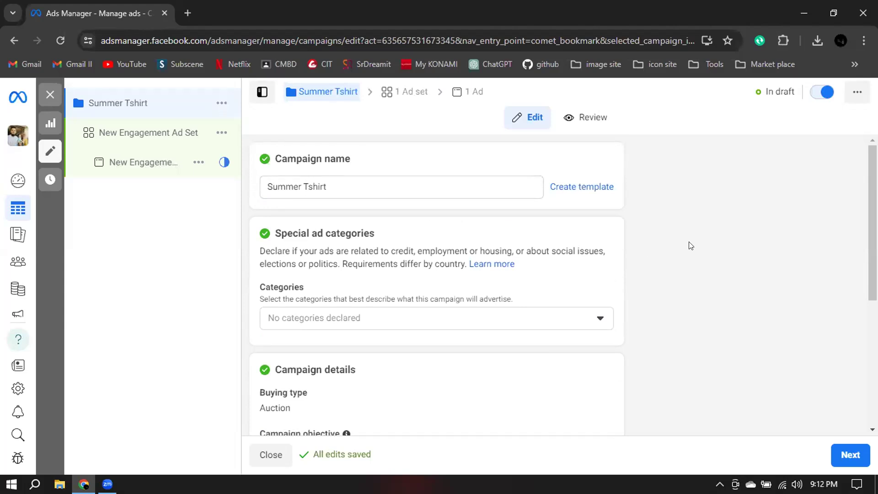
pyautogui.scroll(-1, 660, 202)
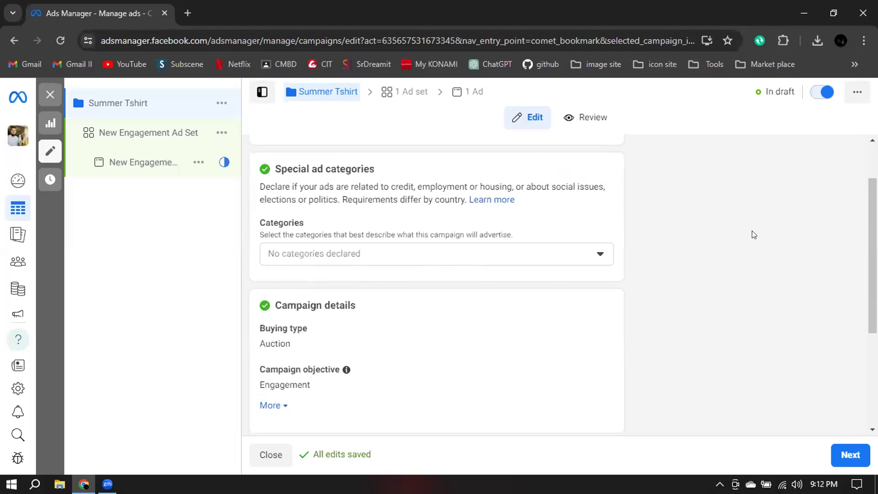
pyautogui.scroll(-1, 754, 234)
pyautogui.scroll(1, 723, 243)
pyautogui.click(600, 254)
pyautogui.scroll(-3, 700, 236)
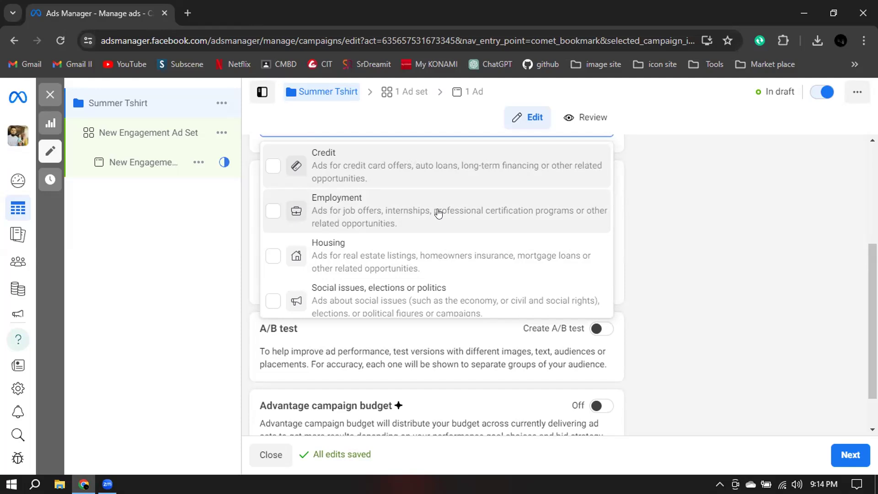
pyautogui.scroll(-1, 338, 217)
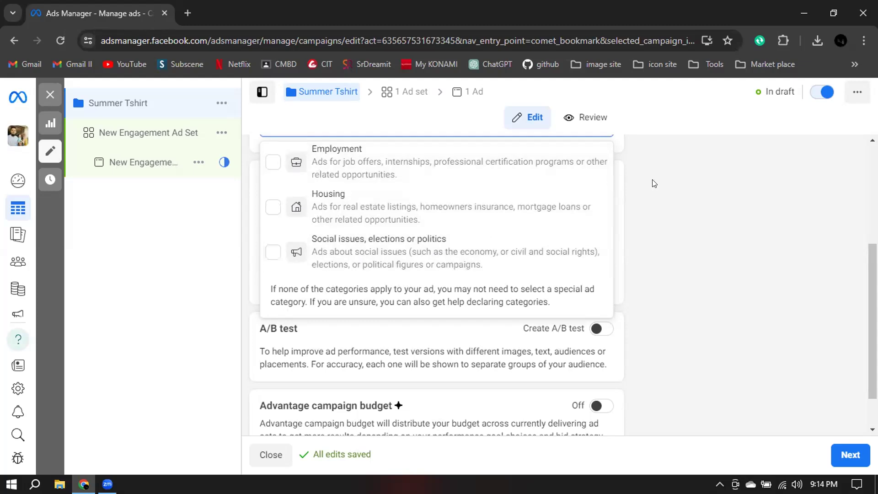
pyautogui.click(671, 184)
pyautogui.scroll(4, 670, 184)
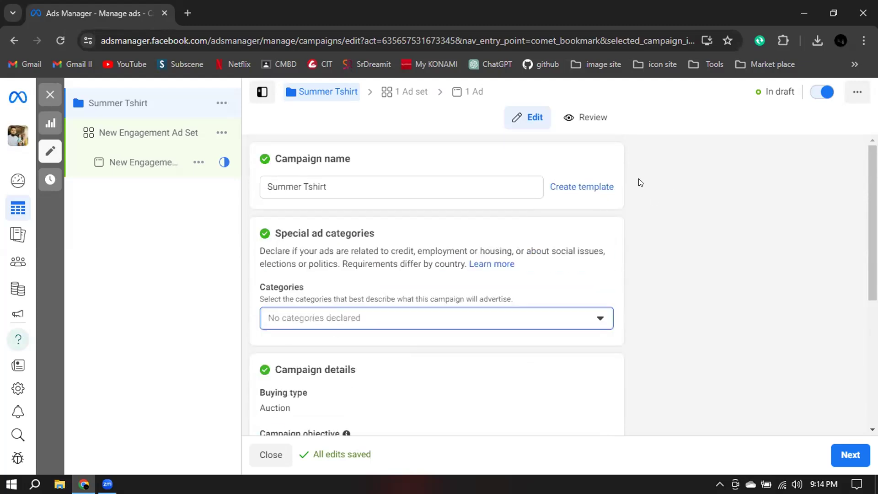
pyautogui.scroll(-1, 638, 182)
pyautogui.scroll(1, 637, 182)
pyautogui.click(305, 186)
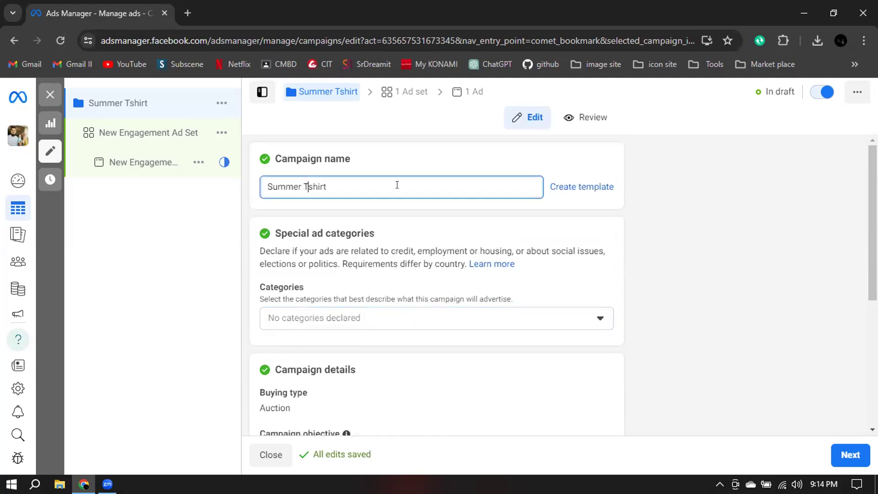
# Expand the campaign objective choices in the campaign details and review them along with the A/B test and budget sections.
pyautogui.scroll(-2, 680, 266)
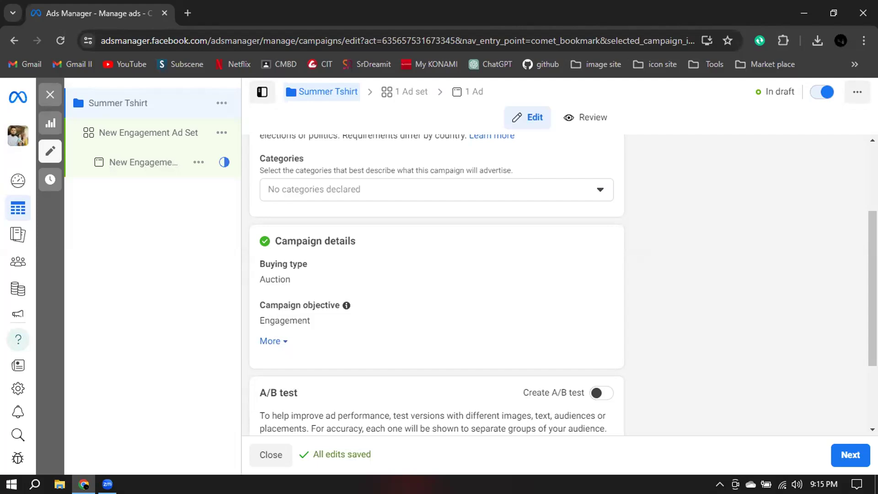
pyautogui.scroll(-1, 660, 282)
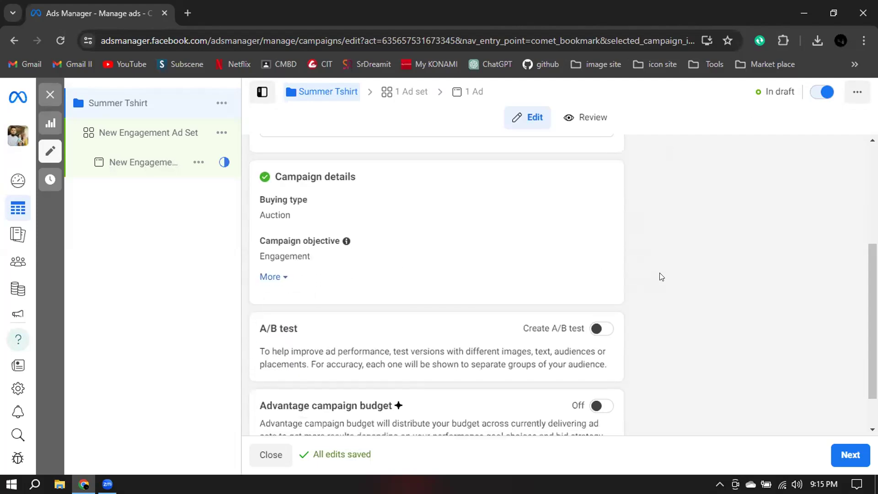
pyautogui.click(590, 241)
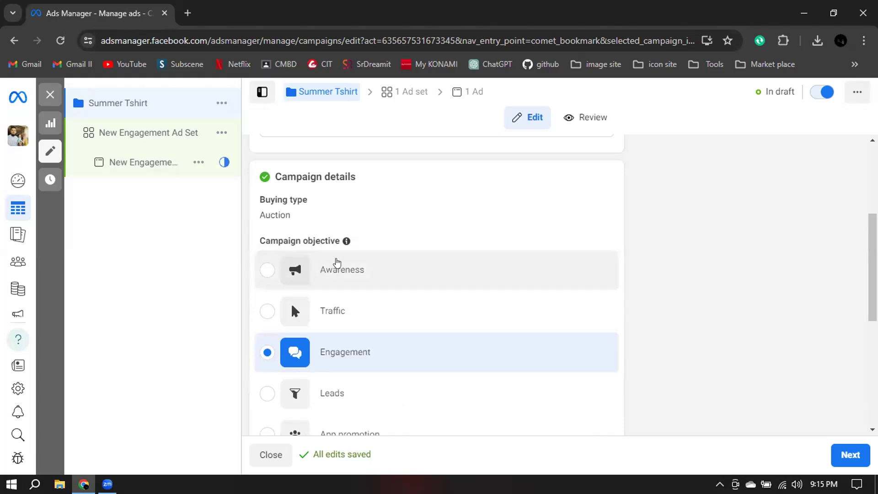
pyautogui.scroll(-1, 685, 287)
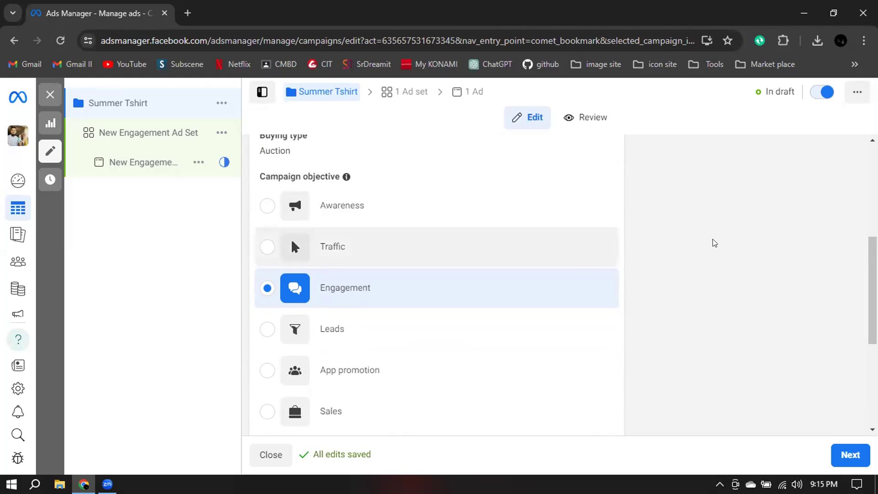
pyautogui.scroll(-3, 713, 242)
pyautogui.scroll(-2, 686, 228)
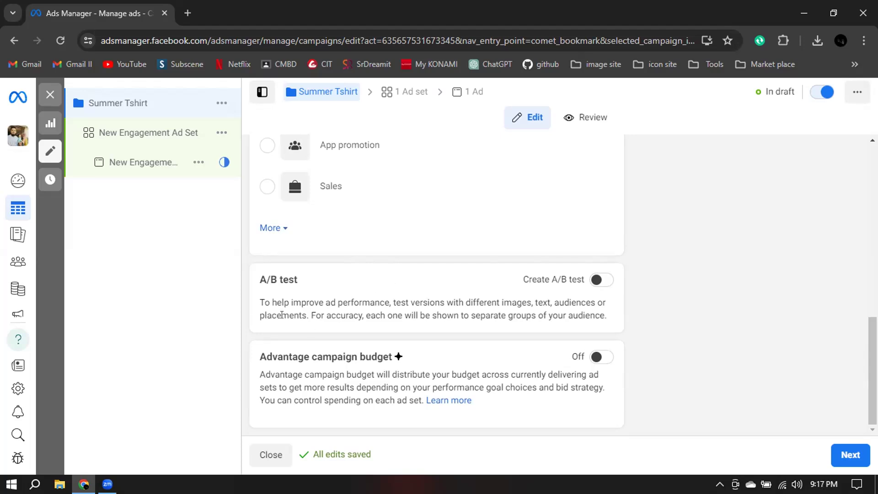
# Turn on Advantage campaign budget and set the campaign budget type to Lifetime budget.
pyautogui.click(594, 358)
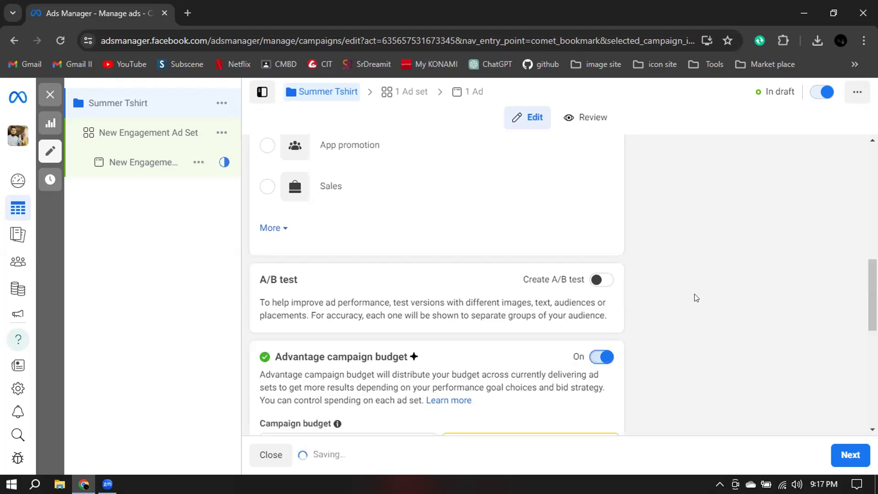
pyautogui.scroll(-4, 694, 296)
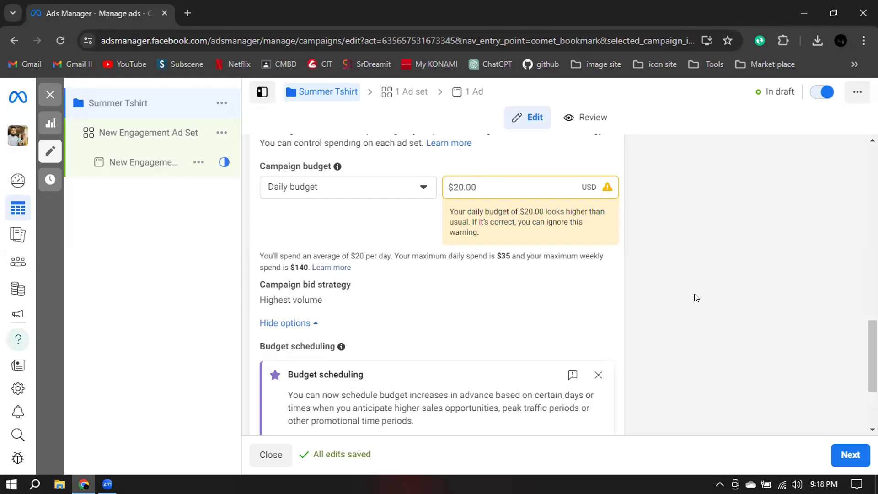
pyautogui.click(383, 183)
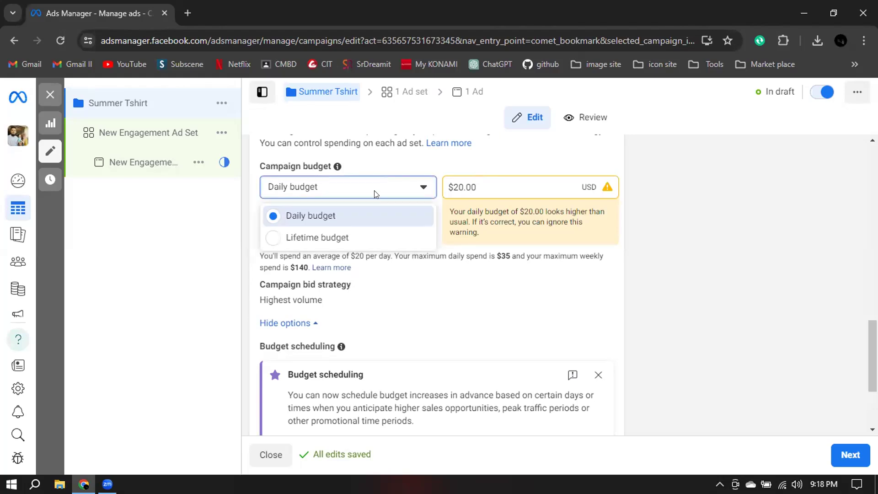
pyautogui.click(355, 236)
pyautogui.click(405, 184)
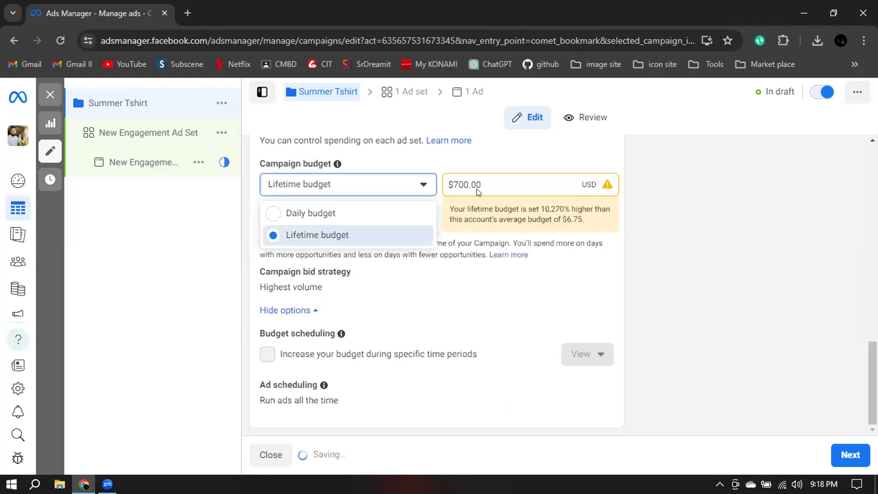
pyautogui.click(494, 185)
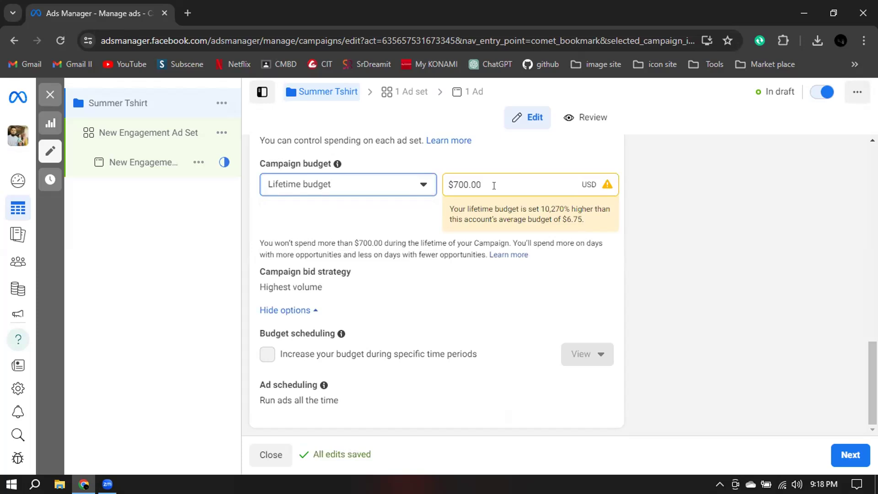
# Switch the campaign budget type to Daily budget and set the amount to $10.00.
pyautogui.click(344, 186)
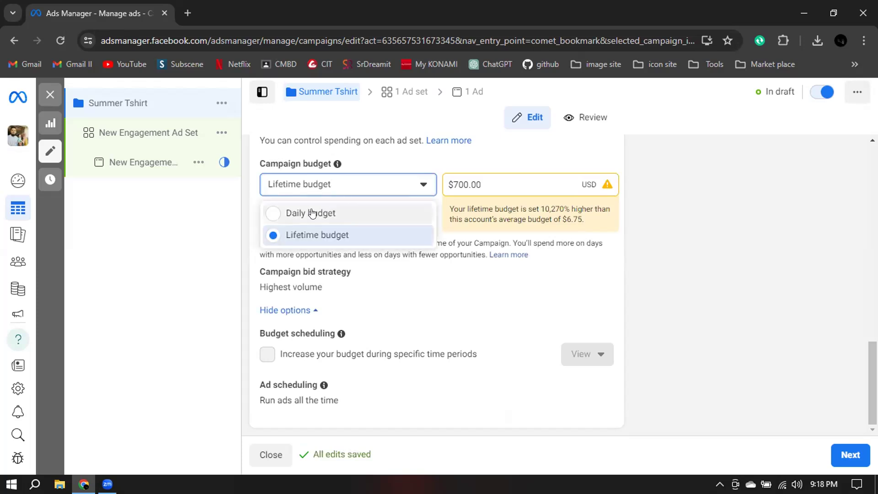
pyautogui.click(462, 211)
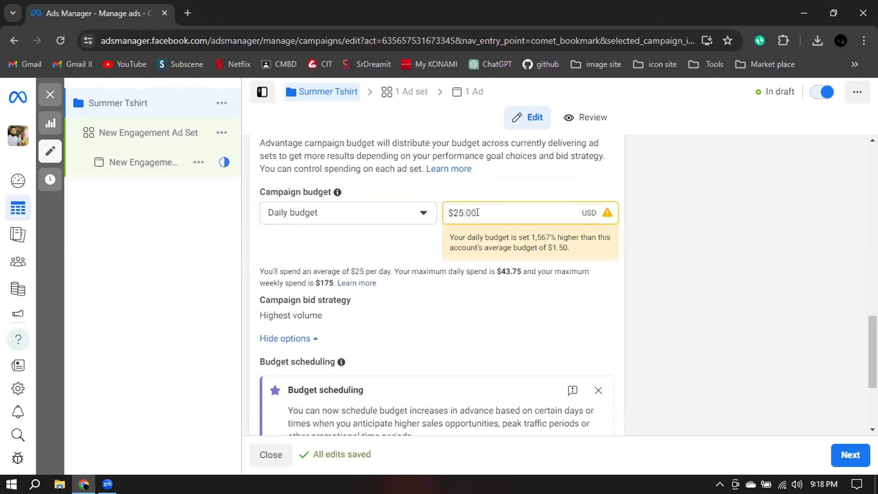
pyautogui.press('BackSpace')
pyautogui.press('BackSpace')
pyautogui.press('BackSpace')
pyautogui.write('10')
pyautogui.click(704, 270)
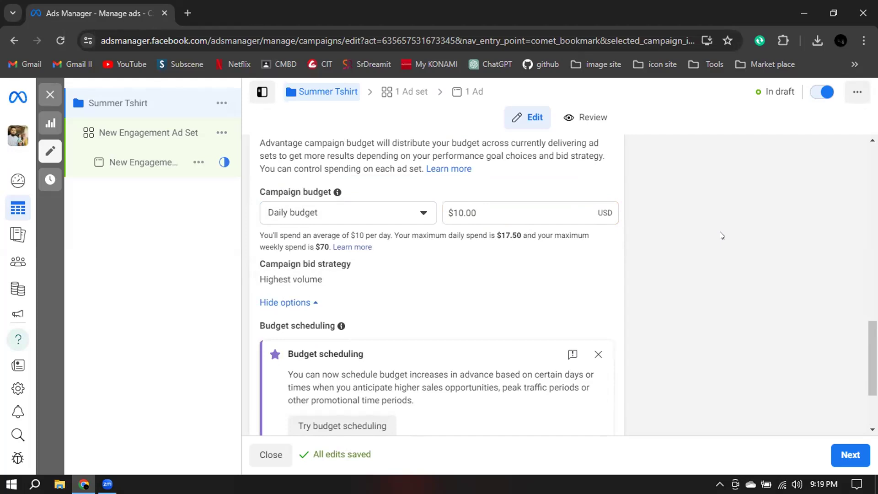
# Set the campaign budget type to Lifetime budget with an amount of $100.00.
pyautogui.click(372, 220)
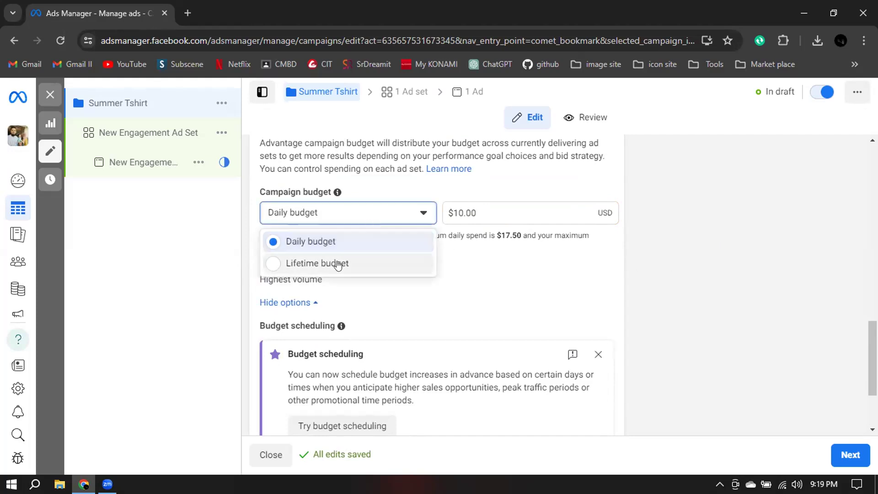
pyautogui.click(339, 262)
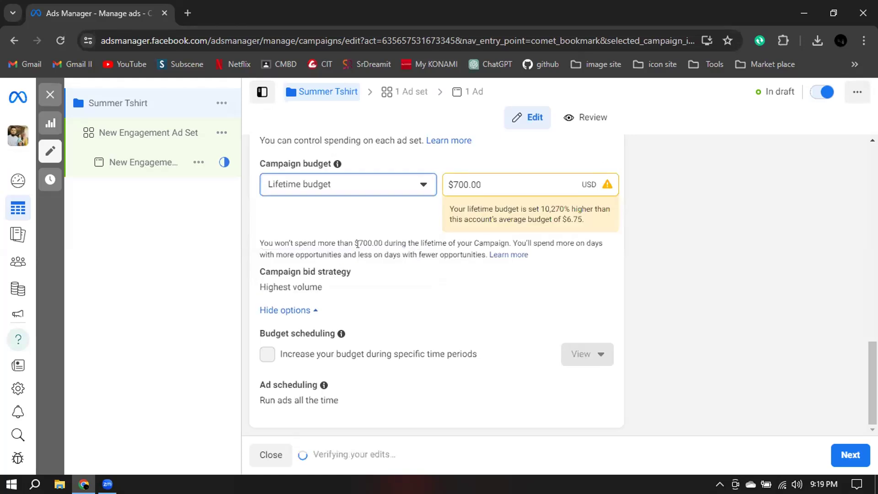
pyautogui.moveTo(452, 184); pyautogui.dragTo(466, 184)
pyautogui.write('100')
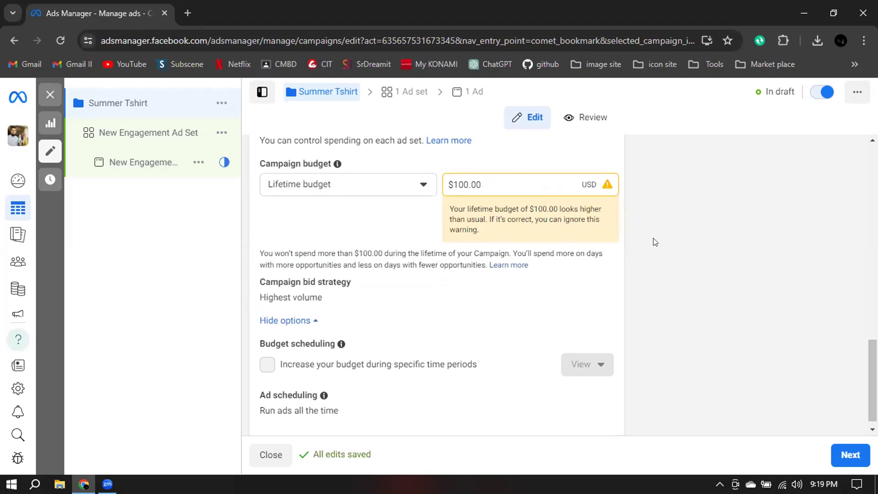
# Try lifetime budget amounts of $200, $300 and $5,000, ending with the amount set back to $100.00.
pyautogui.click(464, 186)
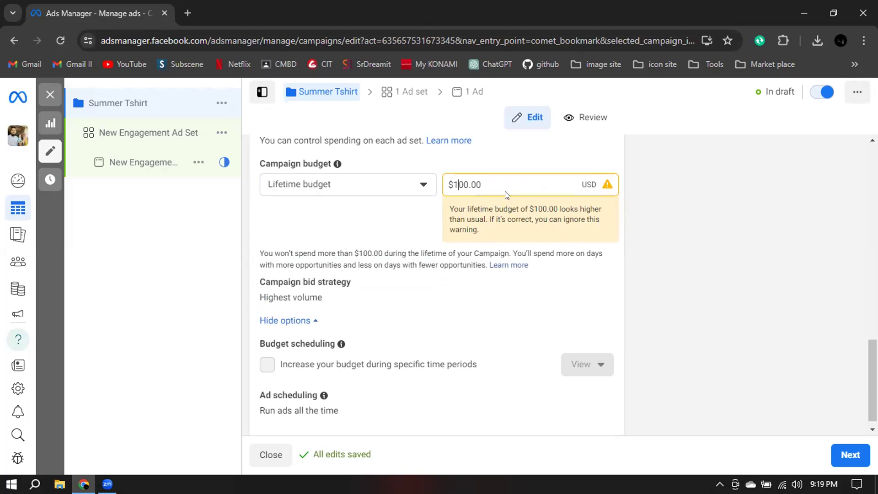
pyautogui.press('Left')
pyautogui.press('BackSpace')
pyautogui.write('2')
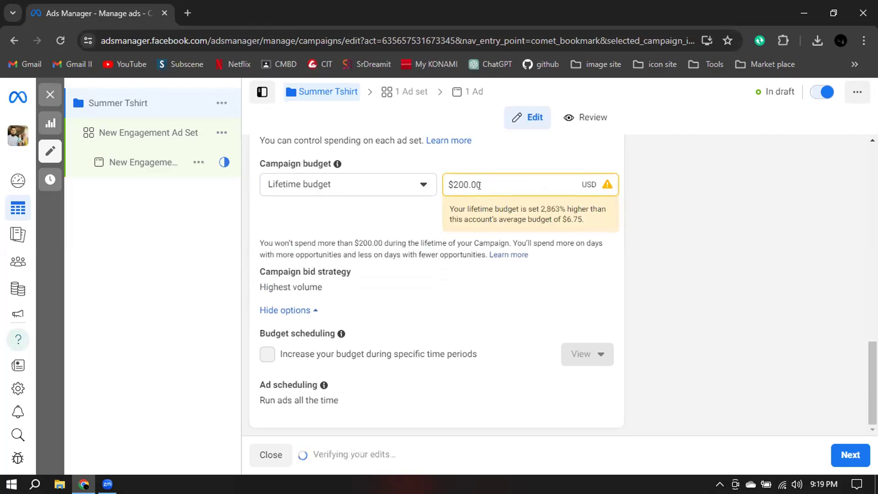
pyautogui.press('BackSpace')
pyautogui.write('3')
pyautogui.click(458, 183)
pyautogui.press('BackSpace')
pyautogui.press('BackSpace')
pyautogui.press('BackSpace')
pyautogui.write('5,00')
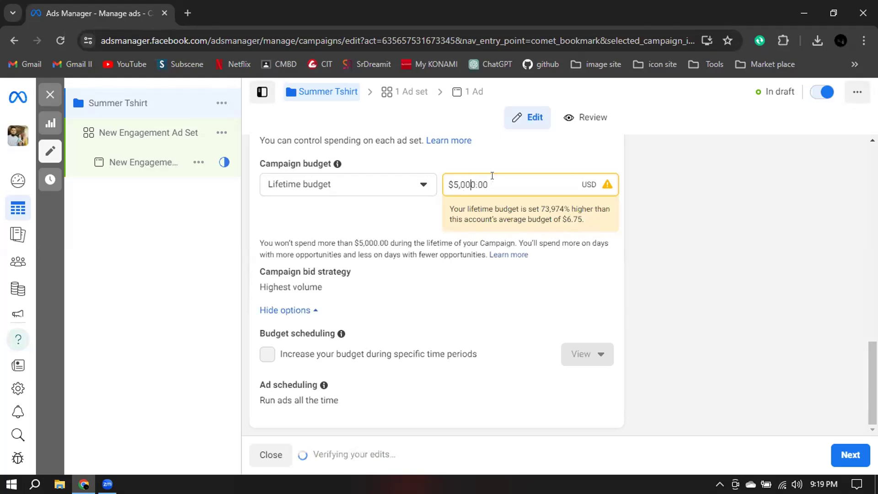
pyautogui.moveTo(489, 184); pyautogui.dragTo(447, 182)
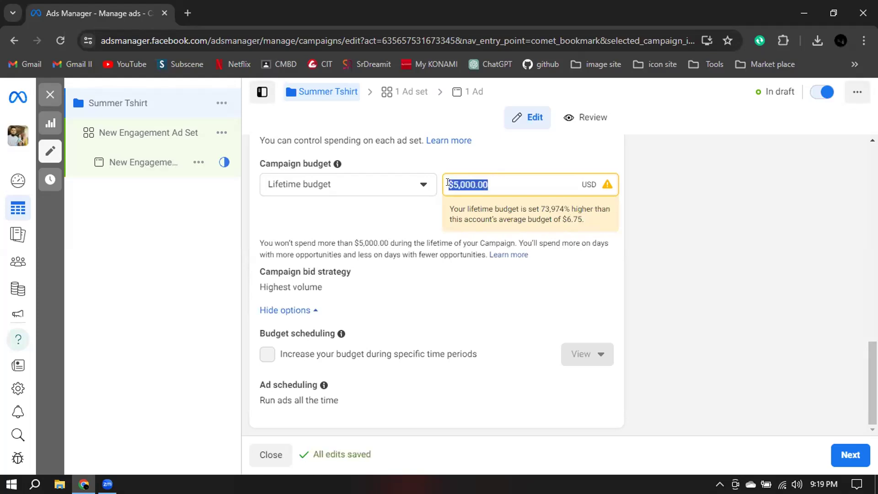
pyautogui.write('100')
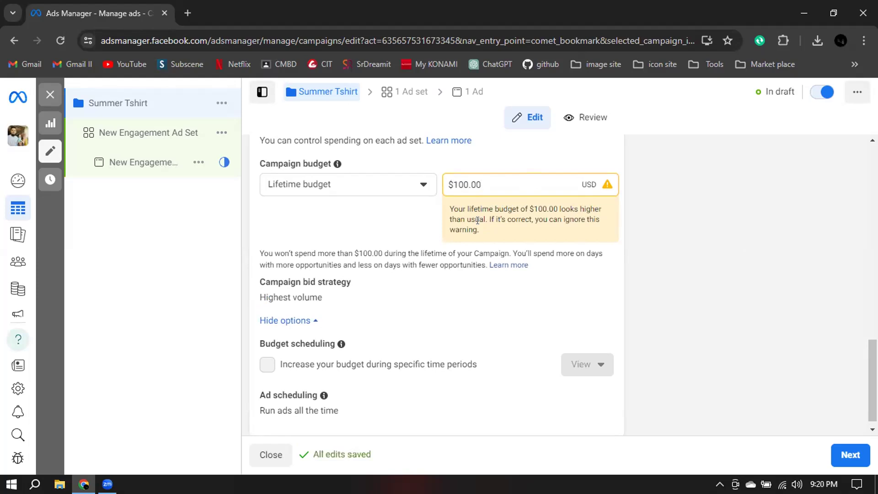
# Edit the campaign's ad scheduling and enable running ads on a schedule.
pyautogui.scroll(-1, 629, 219)
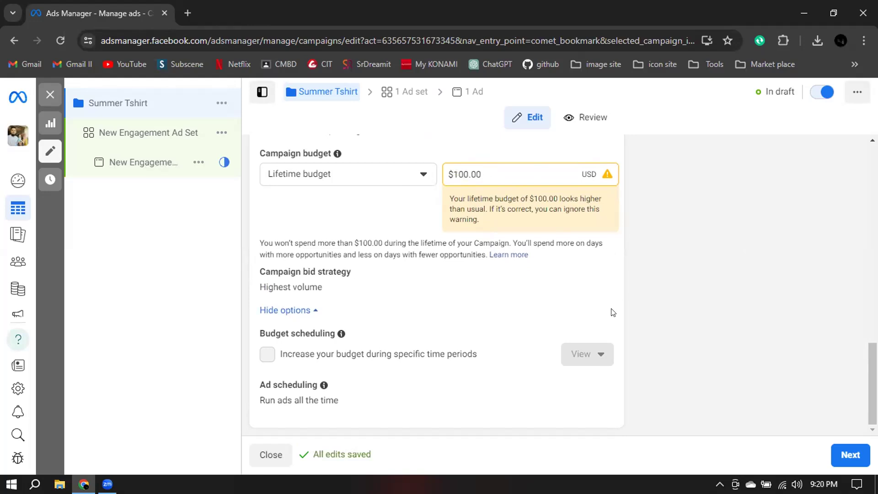
pyautogui.moveTo(425, 271)
pyautogui.click(593, 385)
pyautogui.scroll(-1, 462, 382)
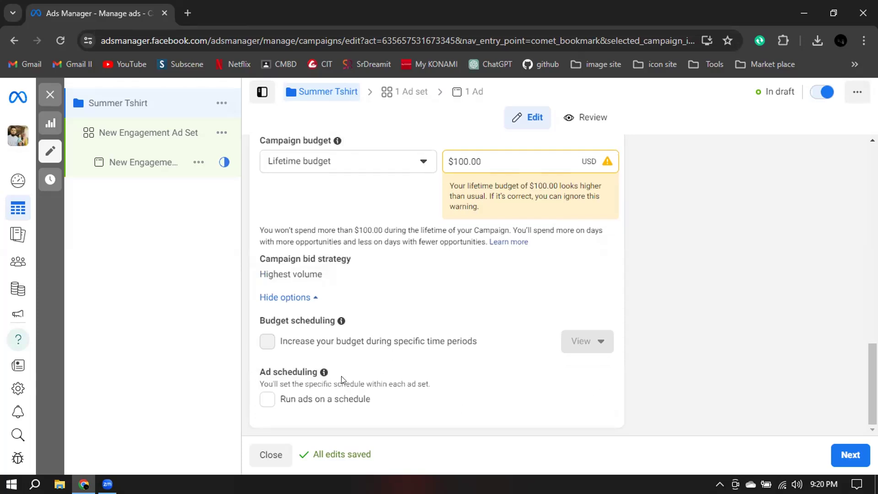
pyautogui.click(268, 405)
# Review the campaign-level settings from name to budget and proceed to the ad set level.
pyautogui.scroll(15, 713, 309)
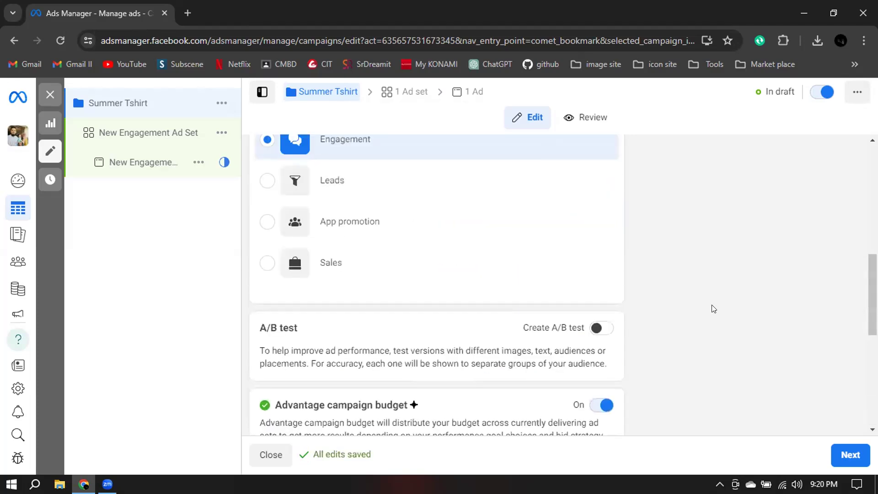
pyautogui.scroll(-2, 658, 241)
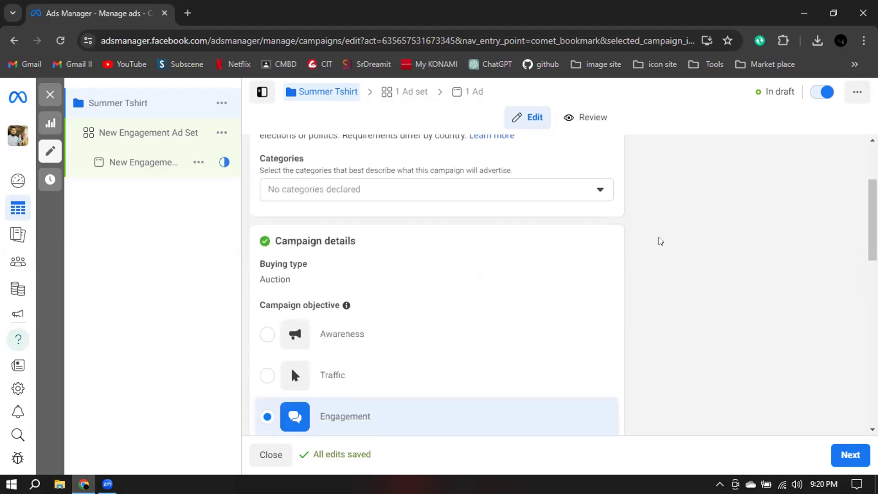
pyautogui.scroll(3, 660, 241)
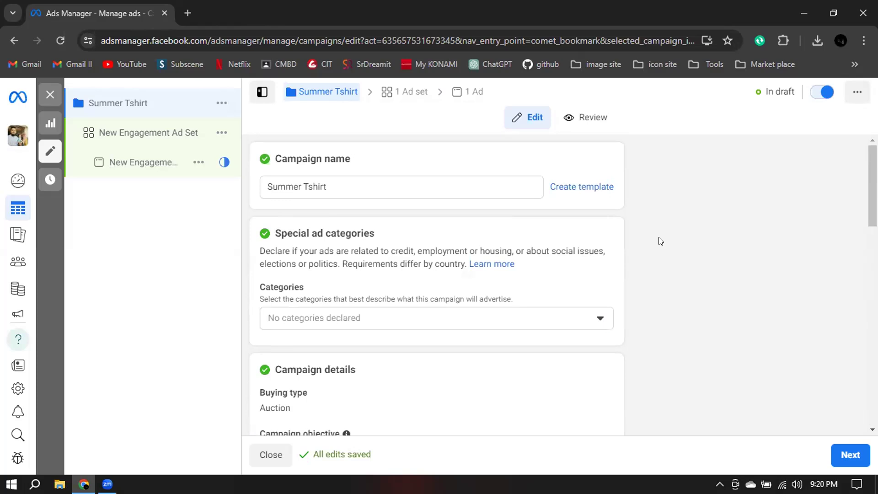
pyautogui.scroll(-6, 726, 194)
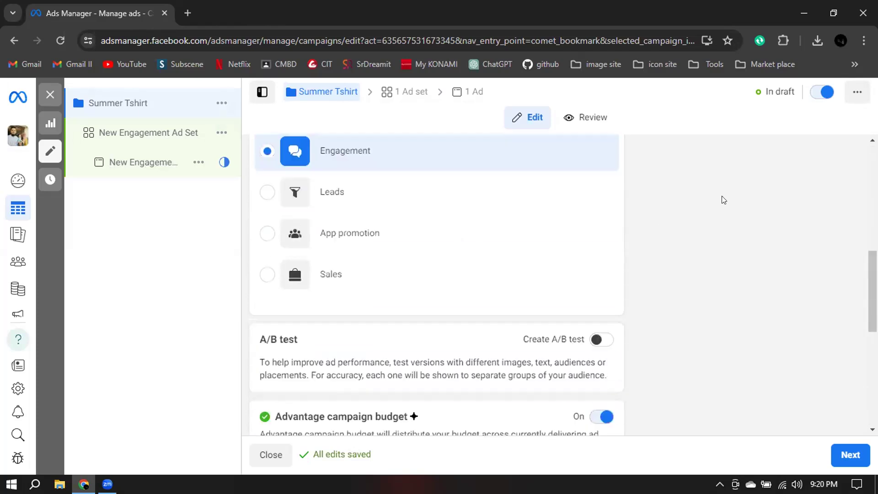
pyautogui.scroll(-7, 723, 200)
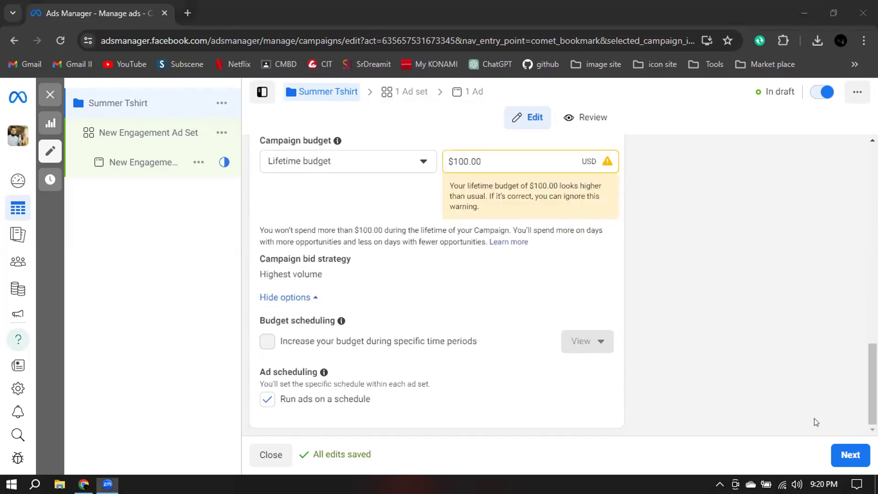
pyautogui.click(840, 458)
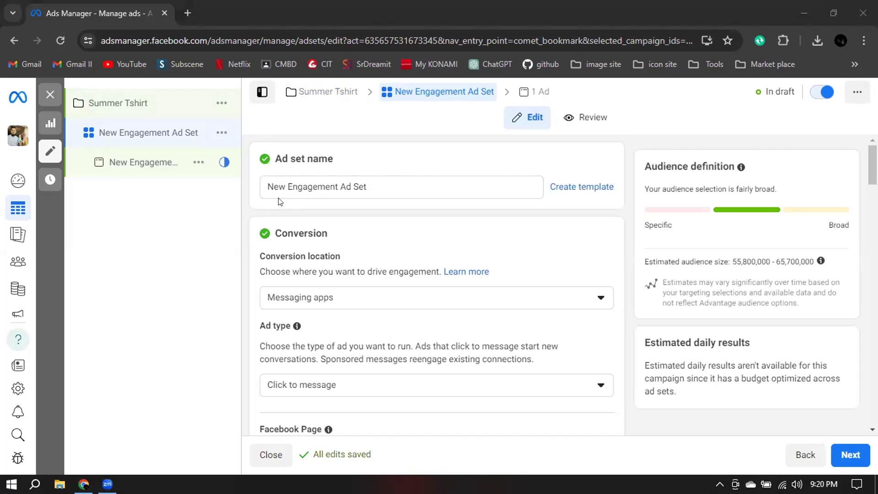
# Rename the ad set "Summer Tshirt audience".
pyautogui.moveTo(274, 155); pyautogui.dragTo(376, 160)
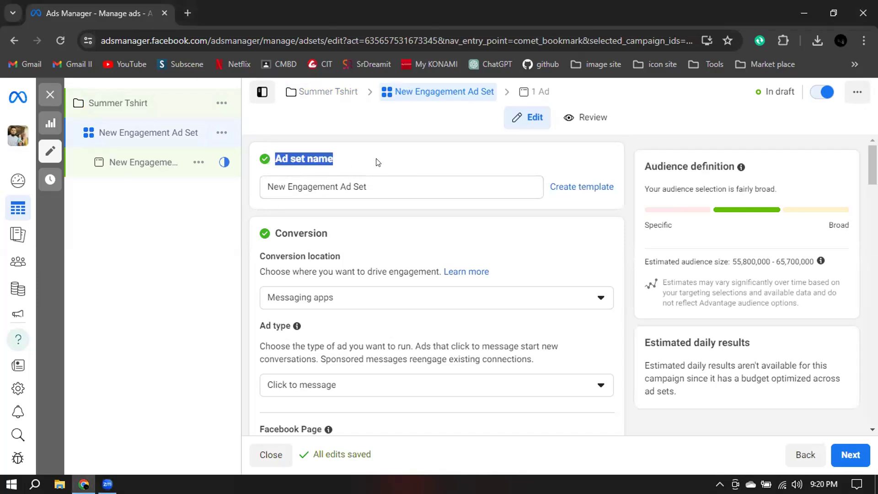
pyautogui.click(377, 162)
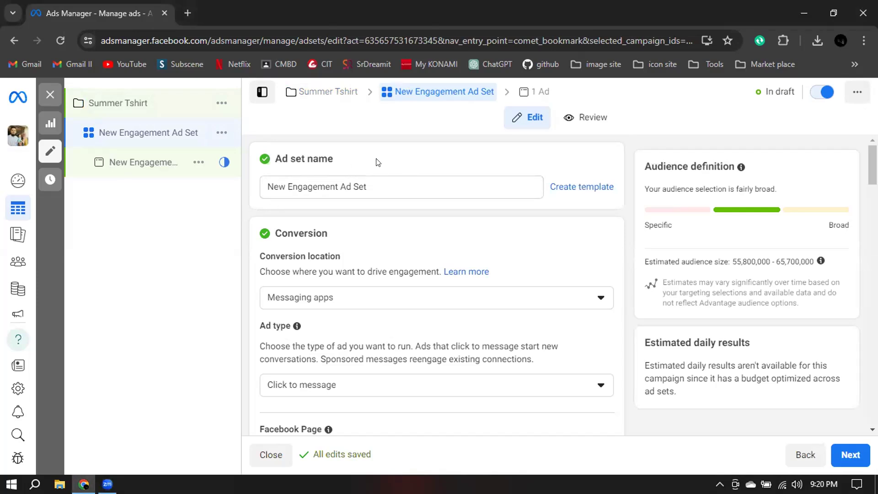
pyautogui.tripleClick(376, 184)
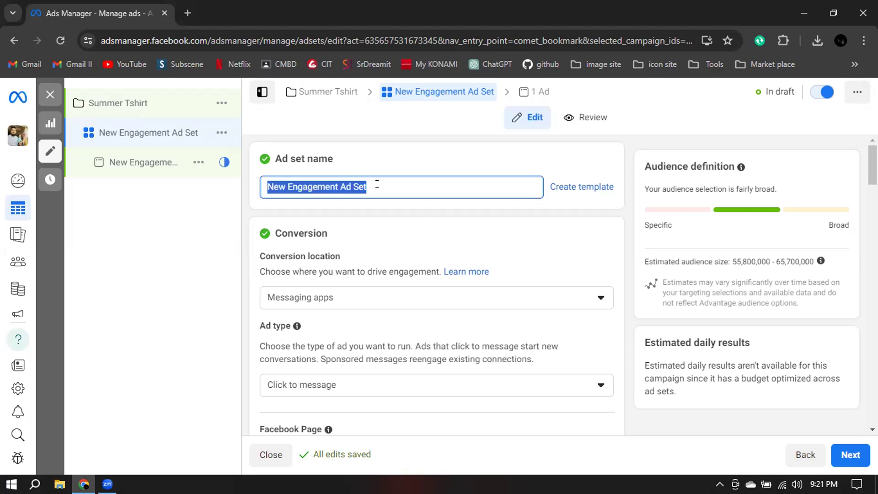
pyautogui.write('Sum')
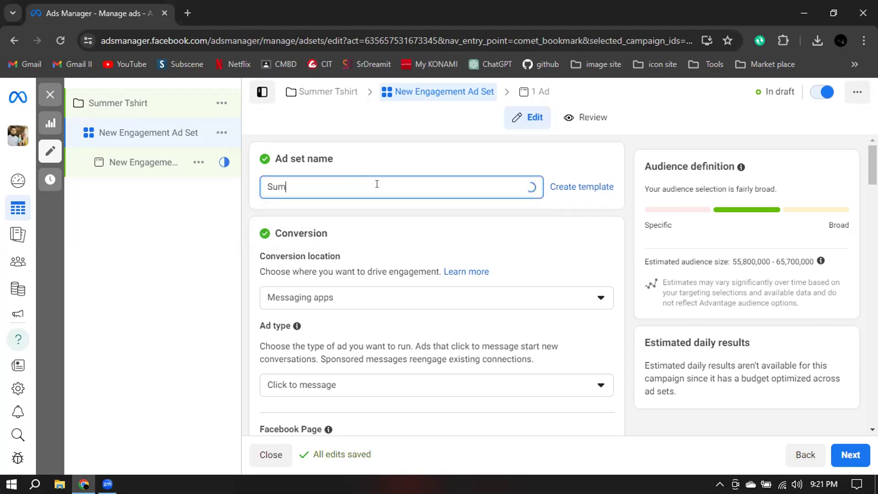
pyautogui.write('mer Tshirt audience')
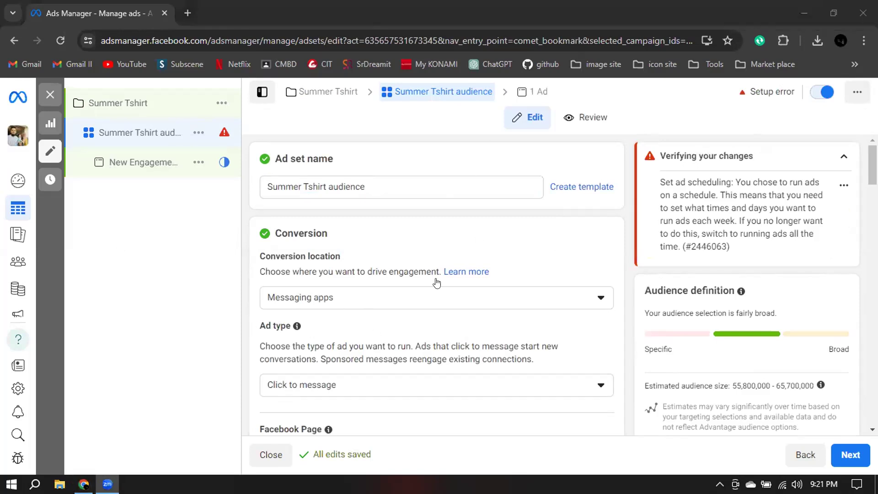
pyautogui.click(624, 264)
# Examine the available conversion locations for the ad set, including the App option's availability, keeping Messaging apps selected.
pyautogui.scroll(-1, 624, 264)
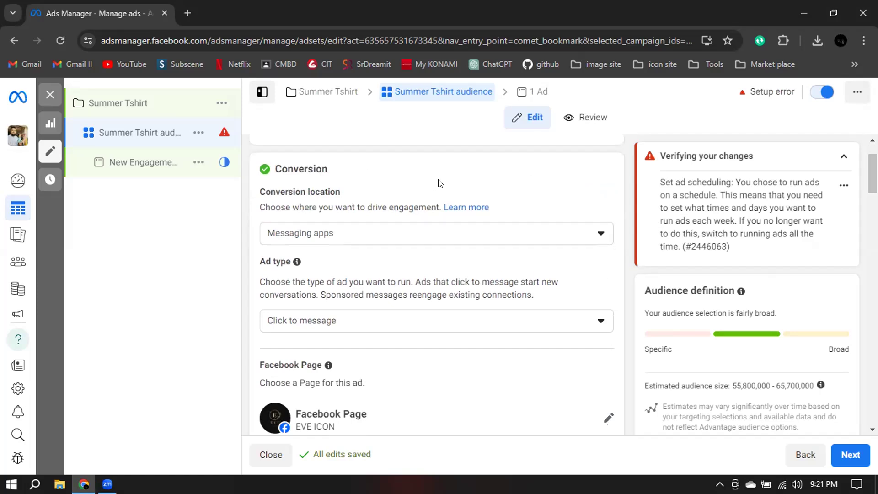
pyautogui.click(294, 233)
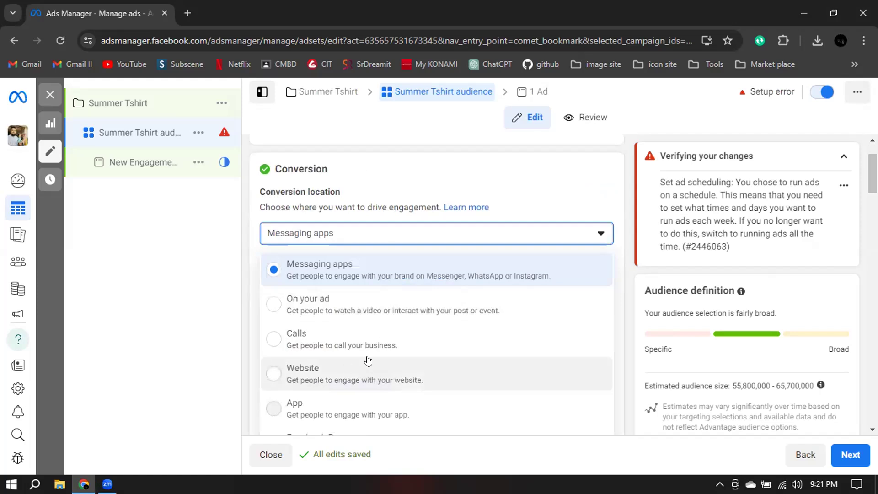
pyautogui.scroll(-2, 368, 360)
pyautogui.scroll(-1, 419, 368)
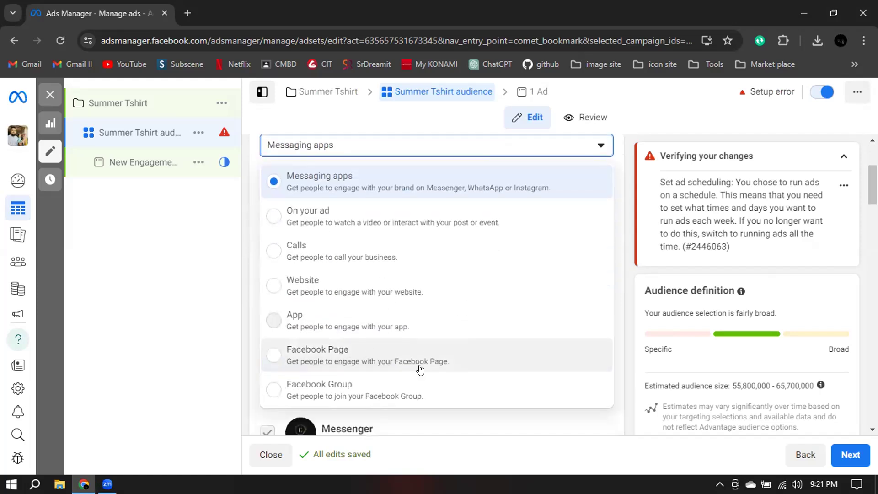
pyautogui.scroll(-1, 420, 369)
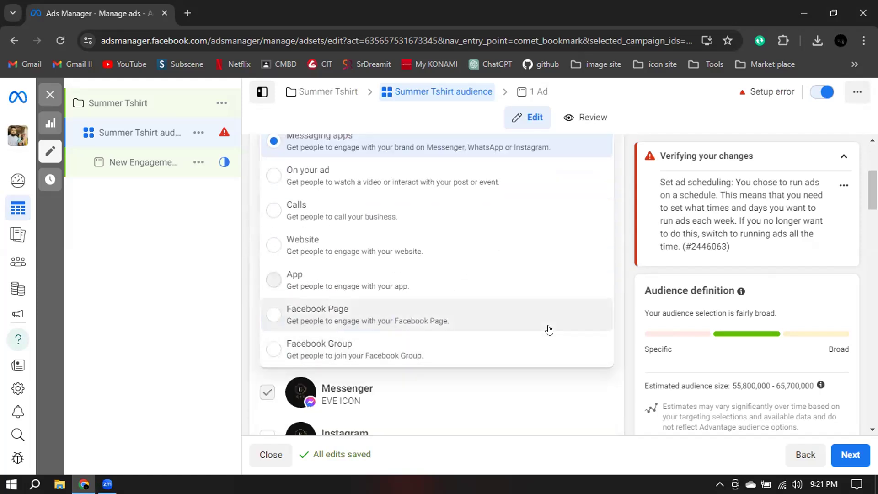
pyautogui.scroll(2, 590, 213)
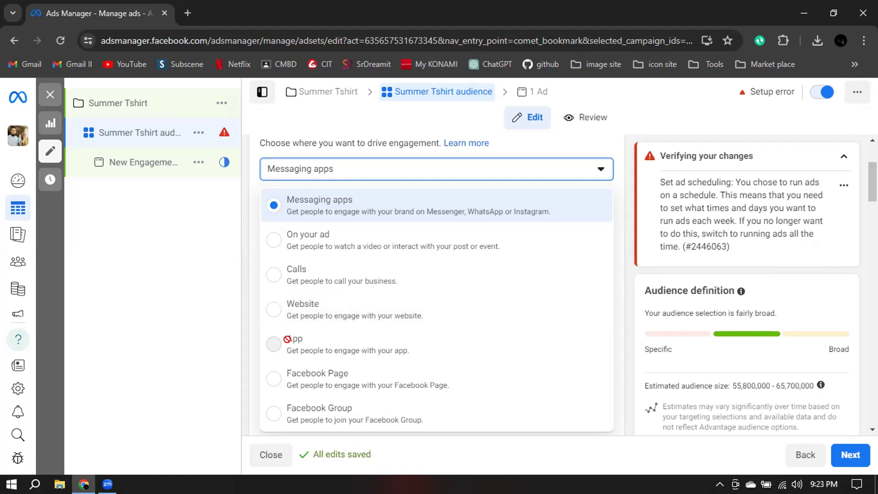
pyautogui.moveTo(263, 346)
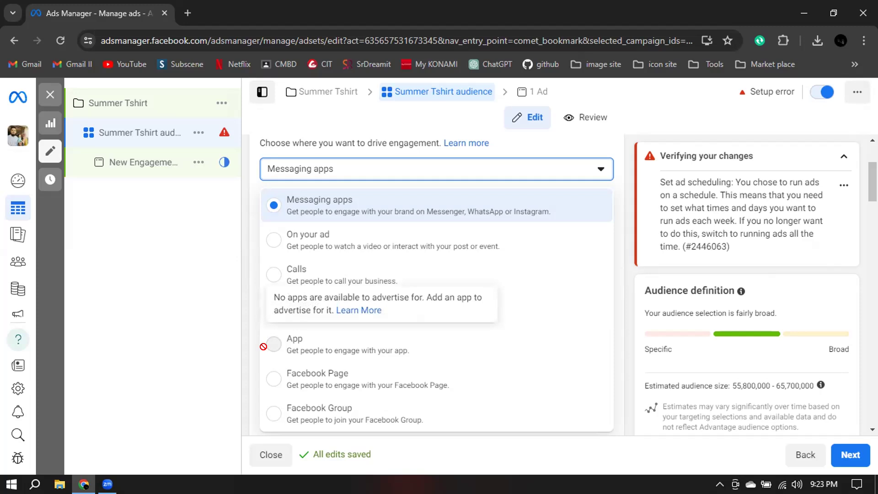
pyautogui.scroll(-1, 311, 343)
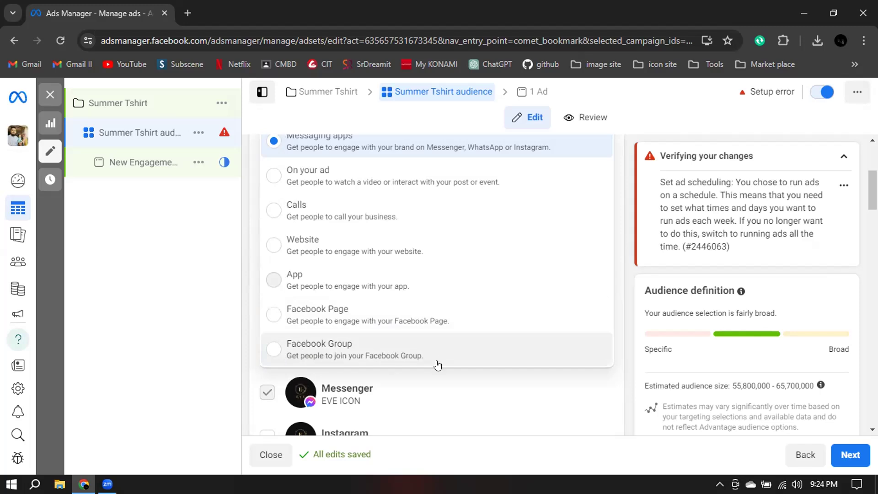
pyautogui.scroll(2, 530, 309)
pyautogui.scroll(1, 532, 310)
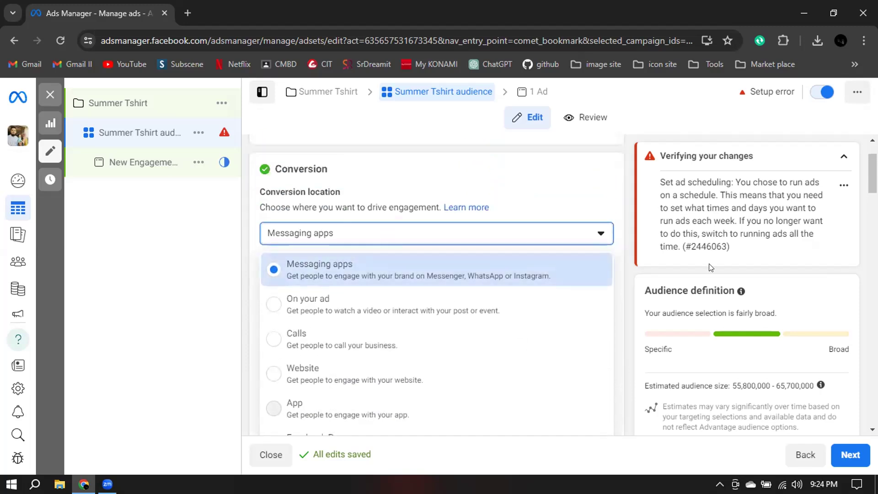
pyautogui.click(627, 280)
# Try the Sponsored message ad type for the ad set, returning the selection to Click to message.
pyautogui.scroll(-1, 627, 280)
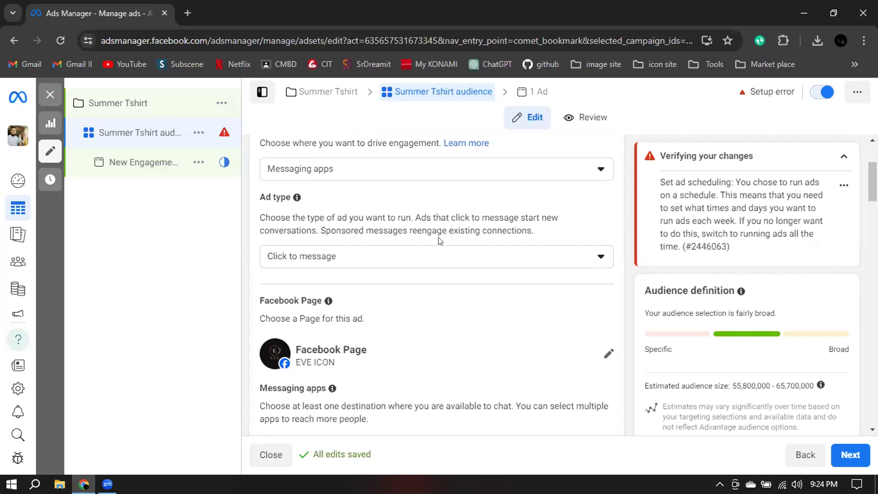
pyautogui.click(488, 260)
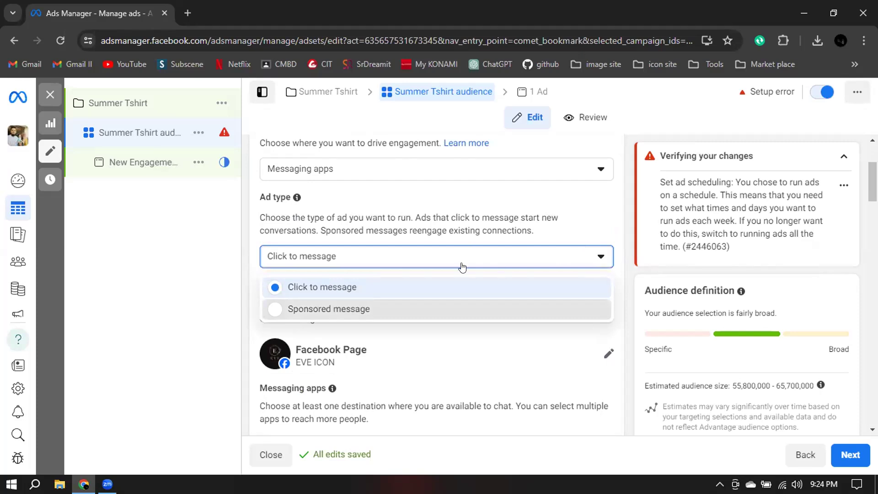
pyautogui.click(457, 309)
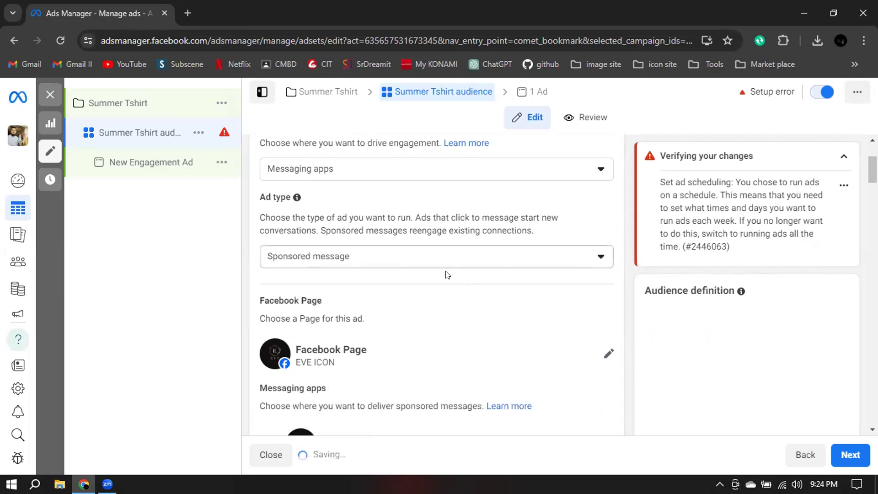
pyautogui.click(469, 254)
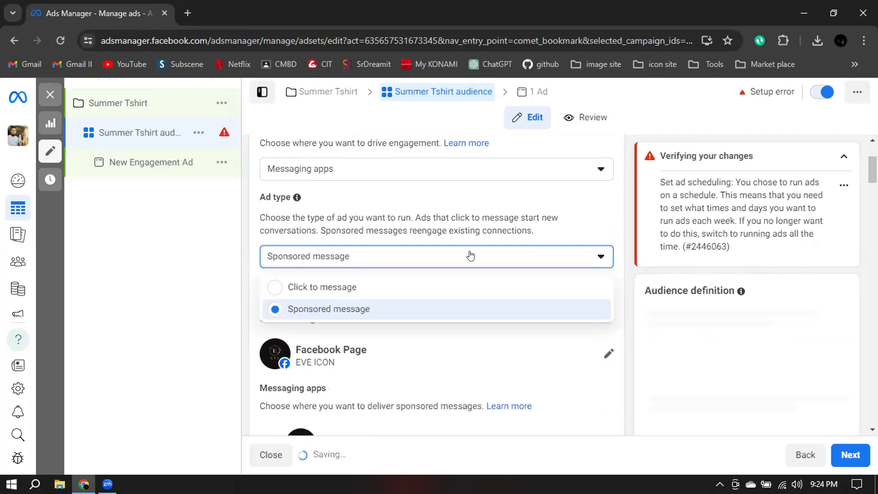
pyautogui.click(332, 288)
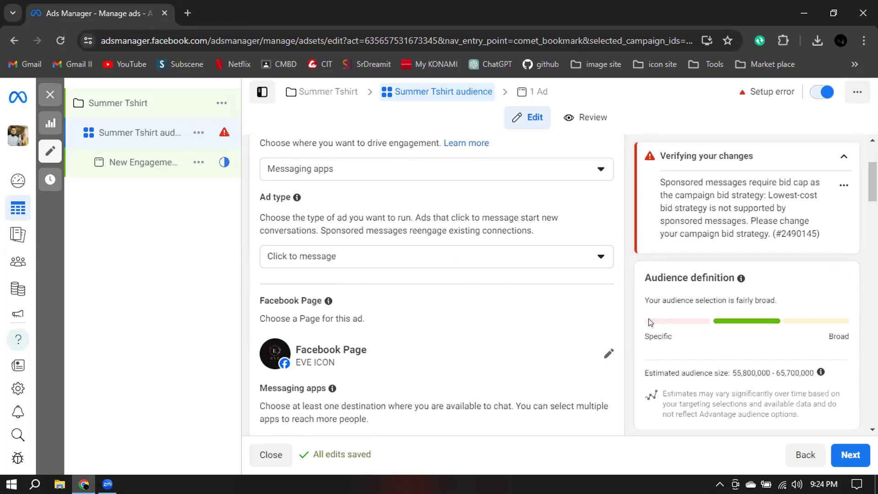
# Choose Zesty Zinger as the ad set's Facebook Page and toggle its WhatsApp messaging destination off and on.
pyautogui.scroll(-1, 632, 283)
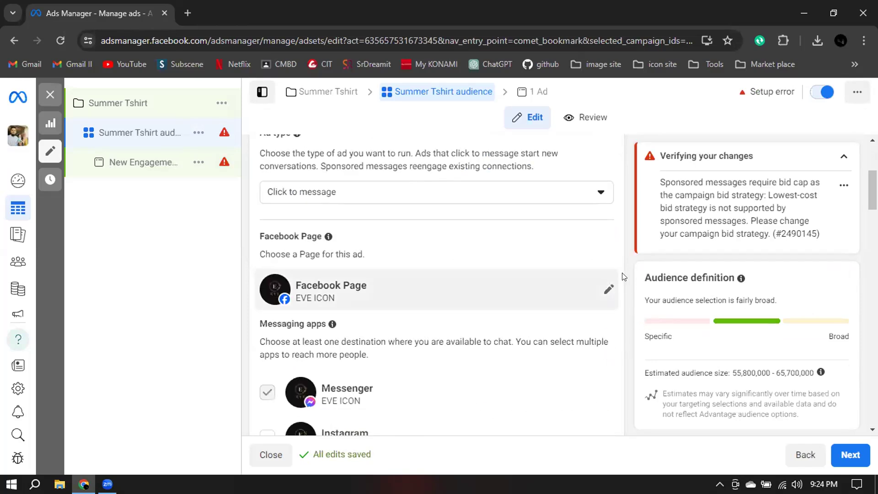
pyautogui.scroll(-1, 626, 237)
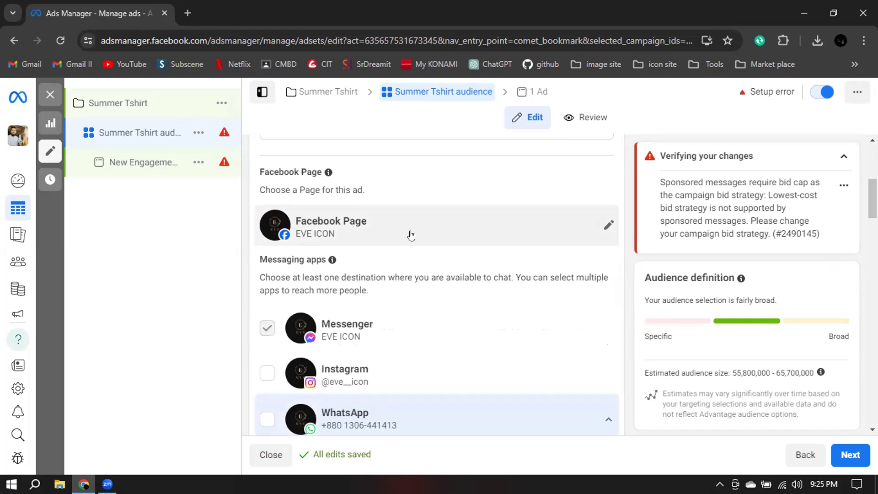
pyautogui.click(605, 224)
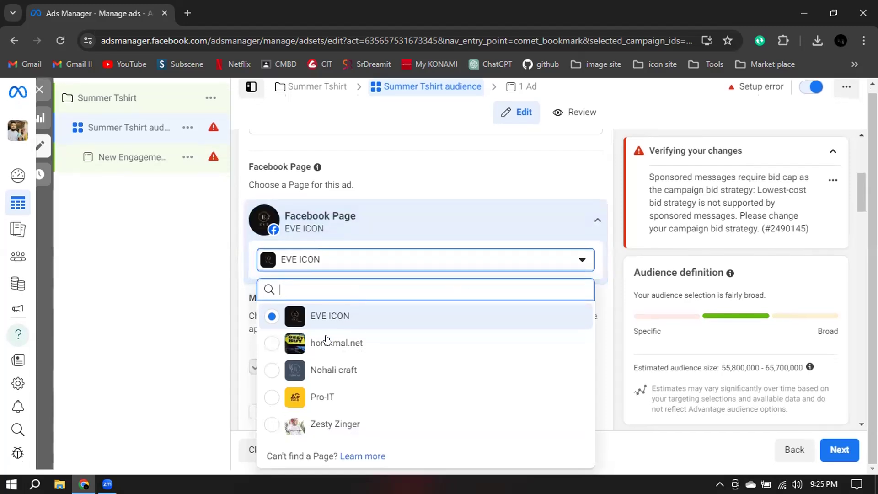
pyautogui.click(274, 426)
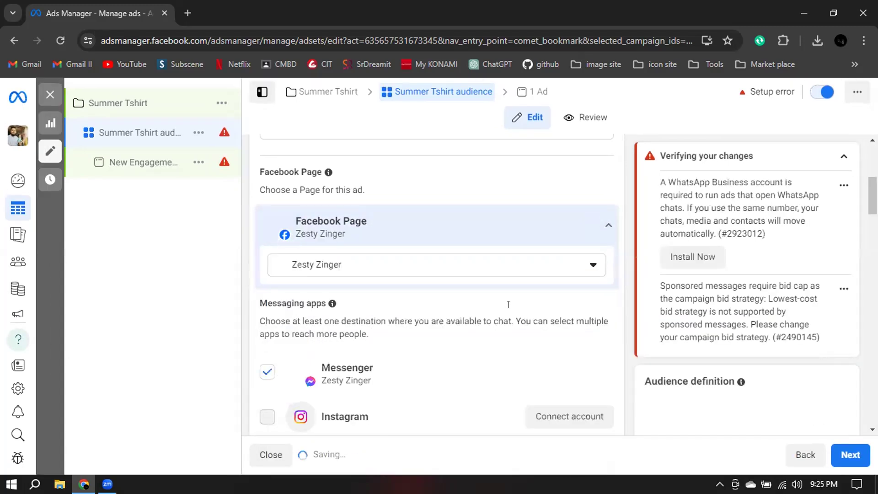
pyautogui.scroll(-3, 622, 246)
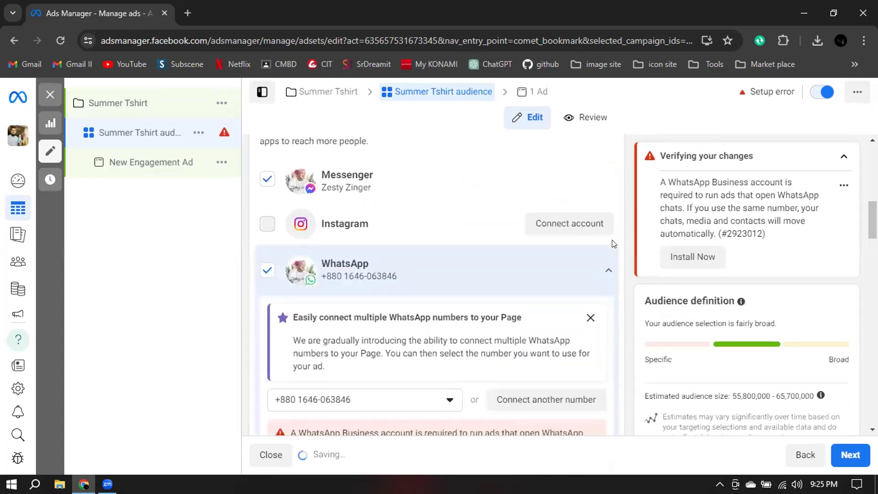
pyautogui.scroll(2, 614, 244)
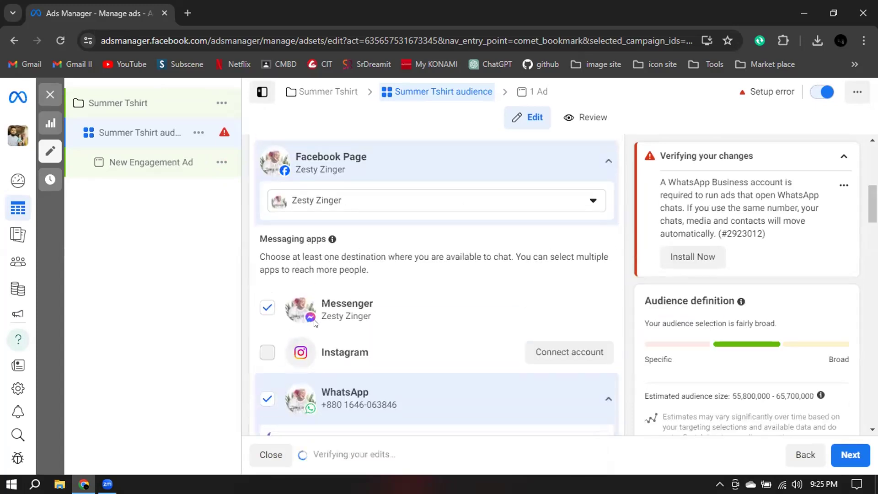
pyautogui.click(266, 398)
pyautogui.click(267, 398)
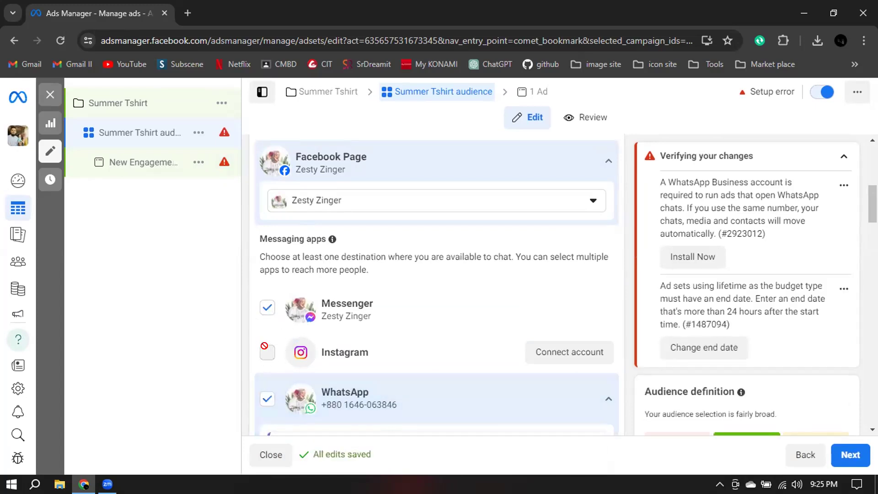
# Switch the ad set's Facebook Page to Nohali craft and check its available messaging apps.
pyautogui.click(540, 200)
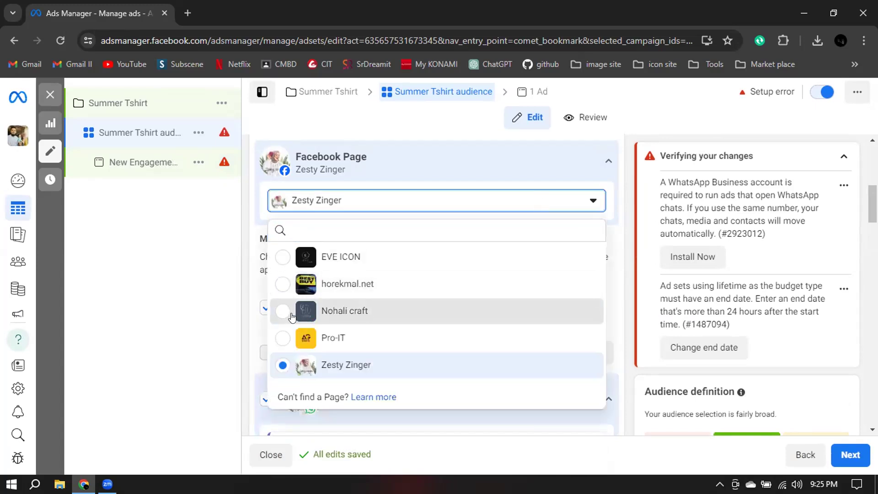
pyautogui.click(383, 306)
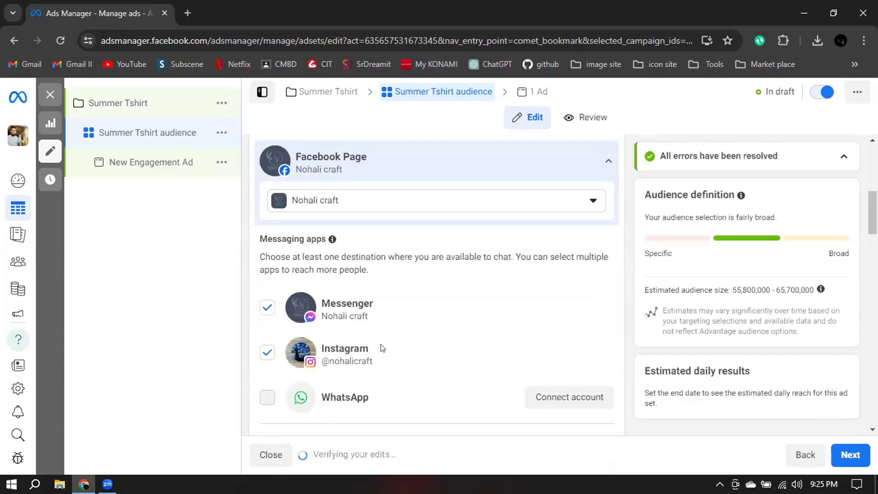
pyautogui.scroll(-1, 382, 348)
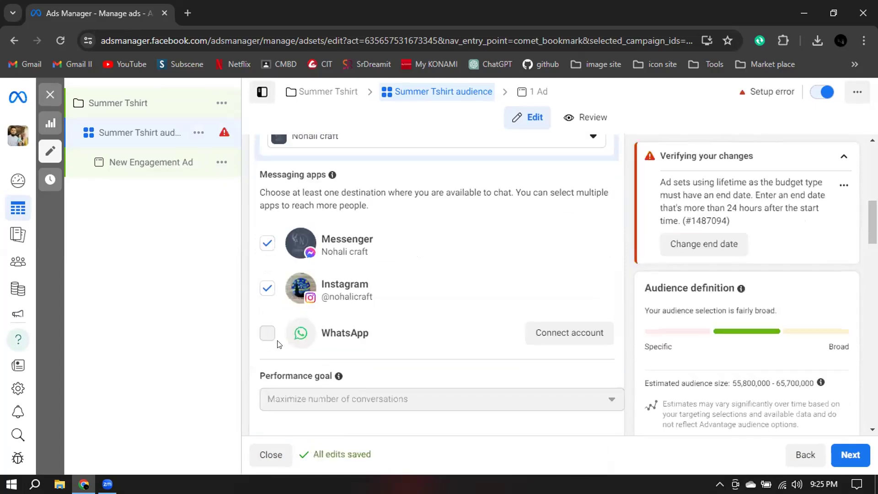
pyautogui.scroll(2, 549, 226)
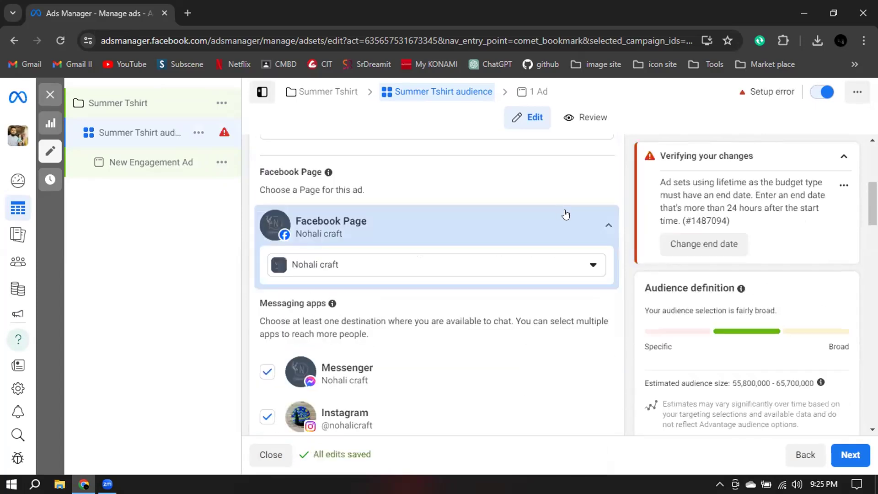
# Set the Facebook Page to EVE ICON and review its messaging destinations, performance goal and cost per result goal.
pyautogui.click(552, 273)
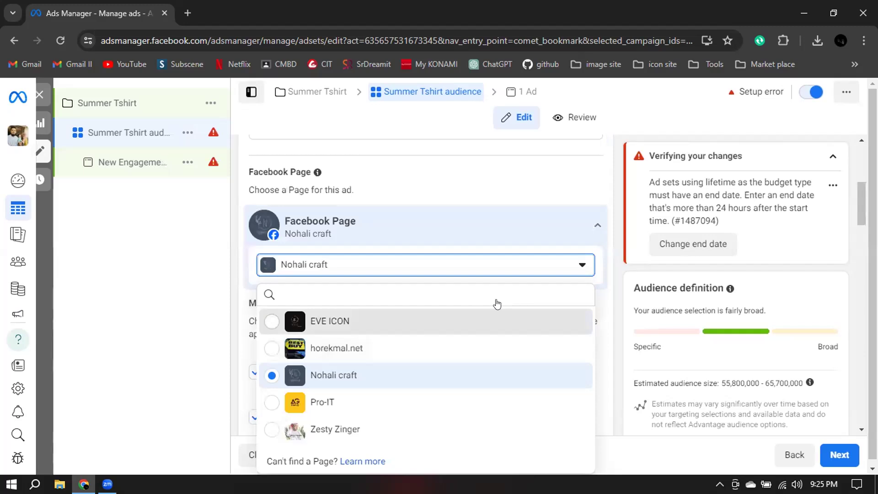
pyautogui.click(572, 321)
pyautogui.scroll(-3, 277, 277)
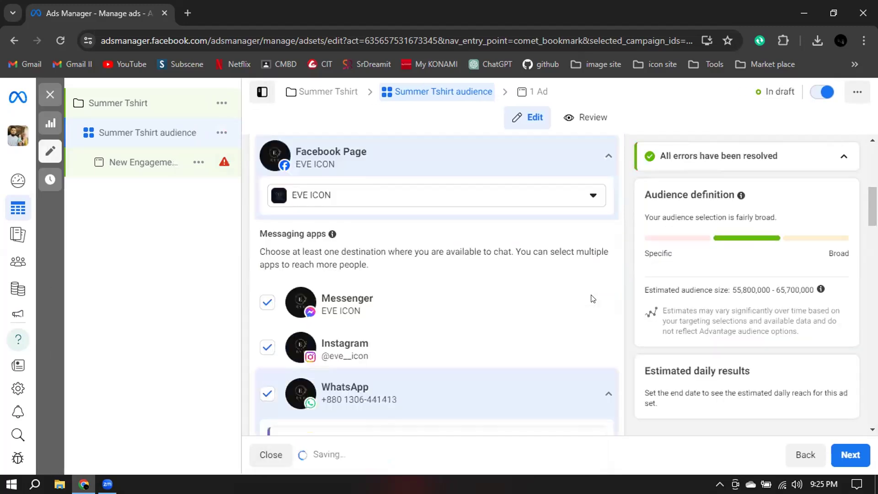
pyautogui.scroll(-2, 277, 276)
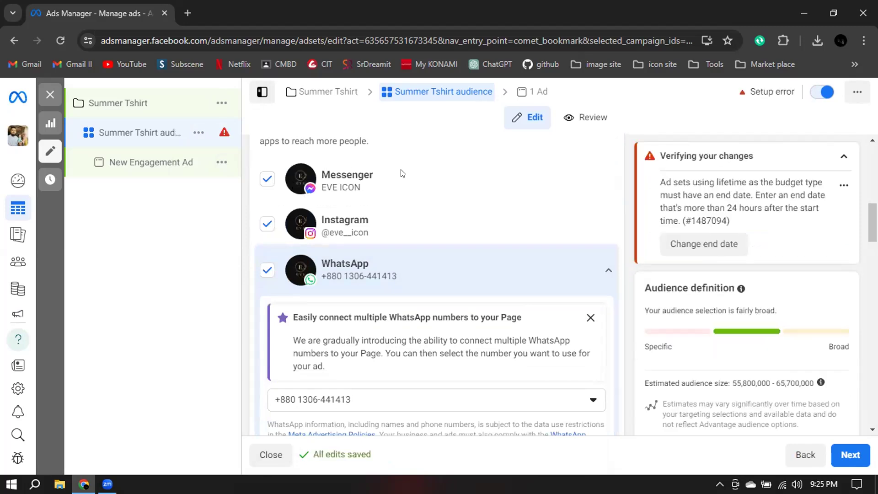
pyautogui.scroll(1, 288, 188)
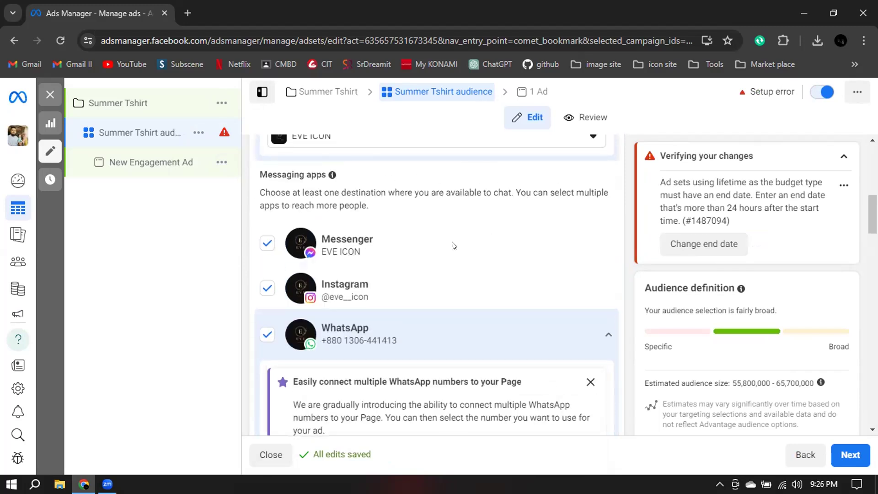
pyautogui.scroll(-2, 453, 245)
pyautogui.scroll(-5, 453, 245)
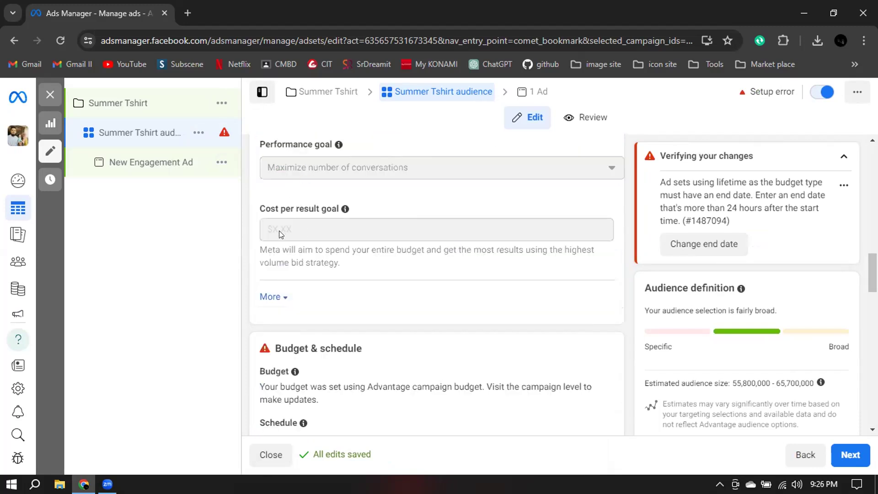
pyautogui.moveTo(331, 226)
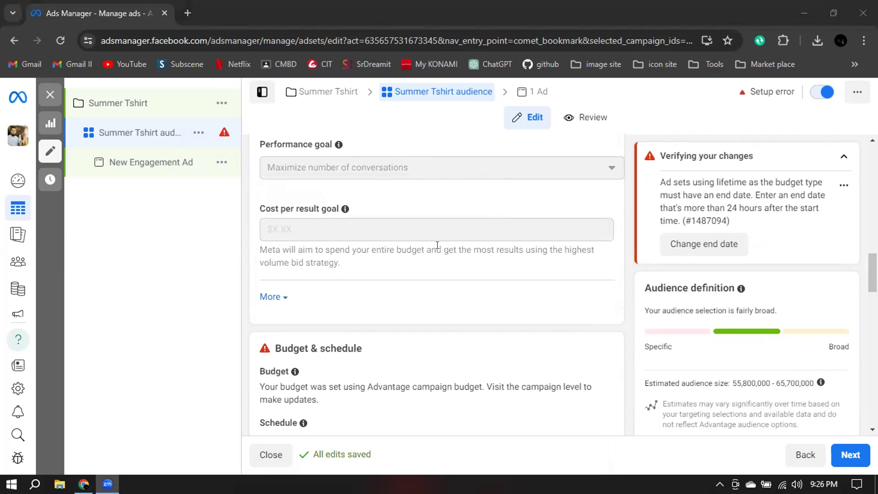
# Set the start time in the ad set's schedule to 11:00 PM.
pyautogui.scroll(-4, 437, 245)
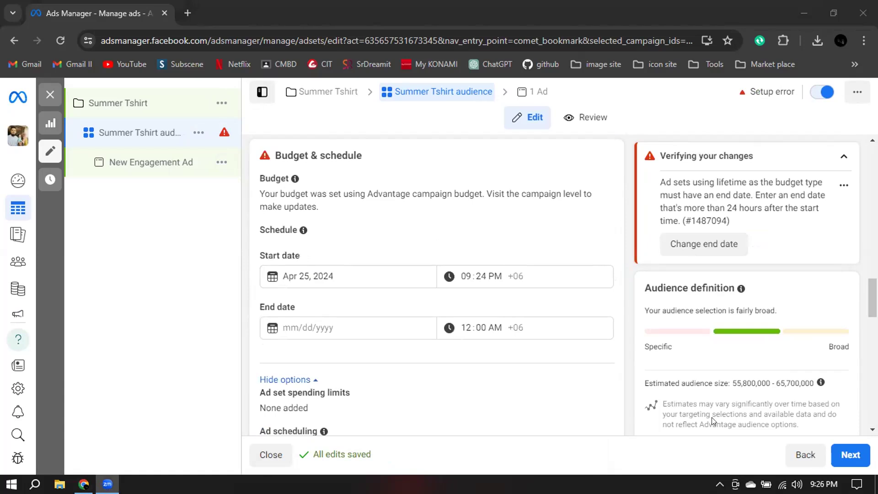
pyautogui.scroll(-1, 373, 243)
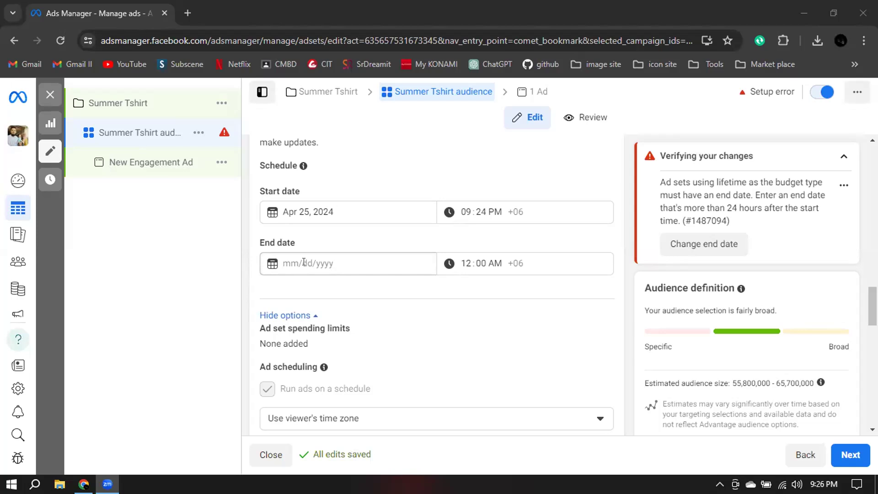
pyautogui.click(297, 208)
pyautogui.click(430, 169)
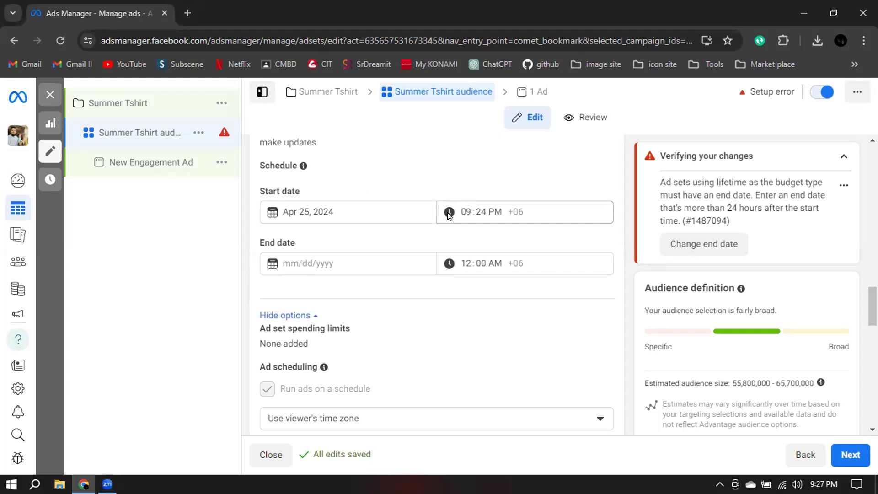
pyautogui.click(464, 211)
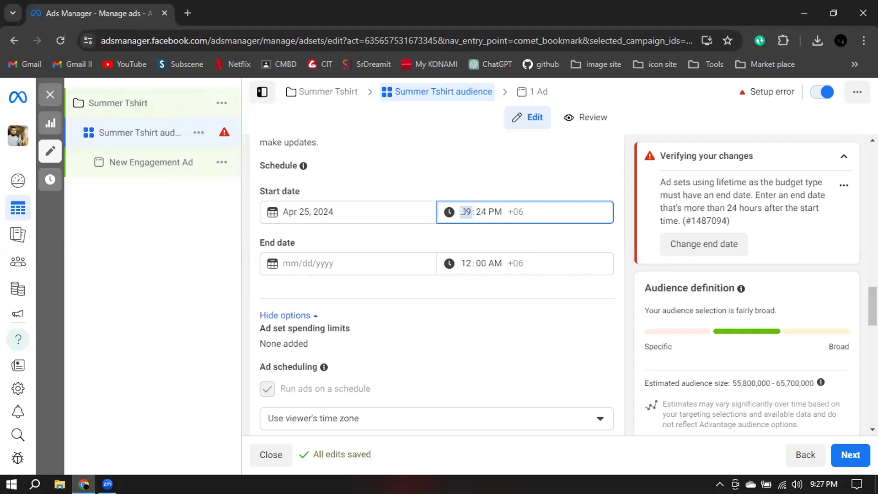
pyautogui.click(479, 213)
pyautogui.click(463, 212)
pyautogui.write('11')
pyautogui.scroll(-1, 503, 192)
pyautogui.click(479, 195)
pyautogui.scroll(-1, 479, 194)
pyautogui.click(479, 148)
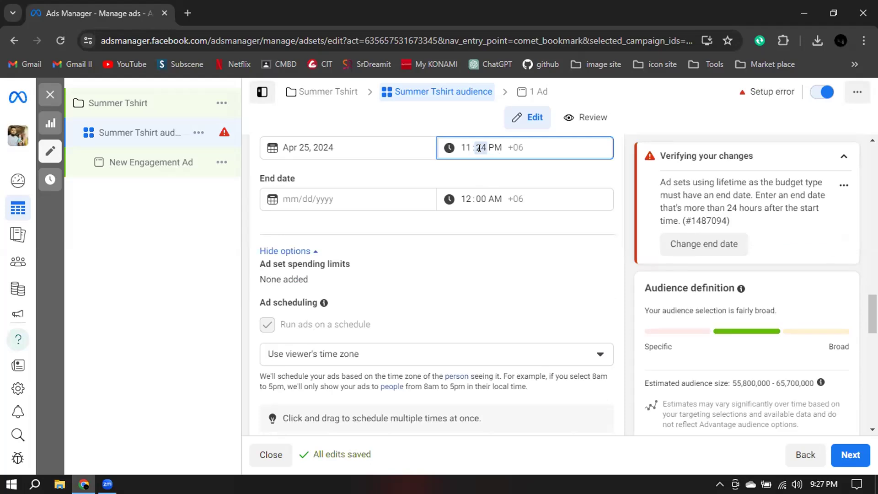
pyautogui.write('00')
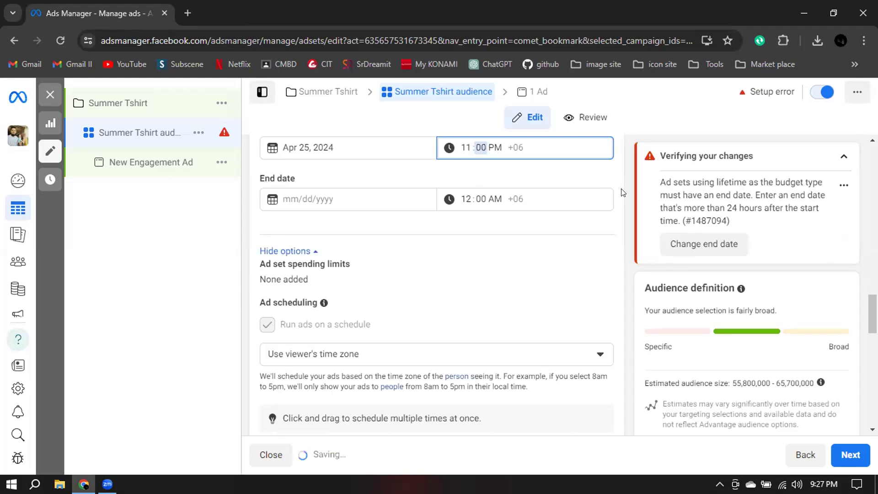
pyautogui.click(622, 192)
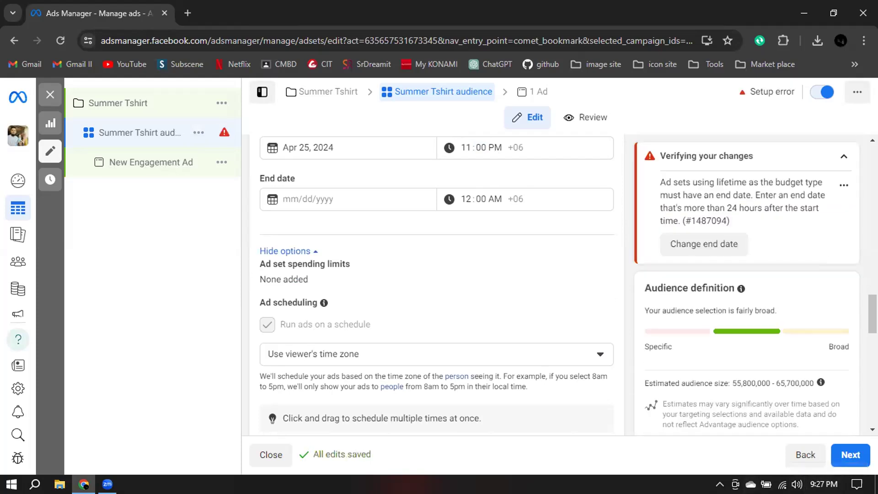
# Set the ad set's end date to May 5, 2024.
pyautogui.click(315, 201)
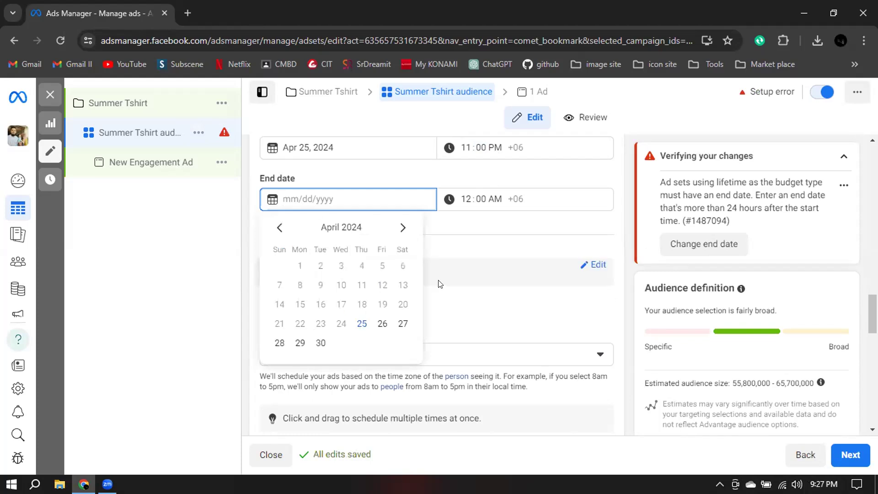
pyautogui.click(401, 227)
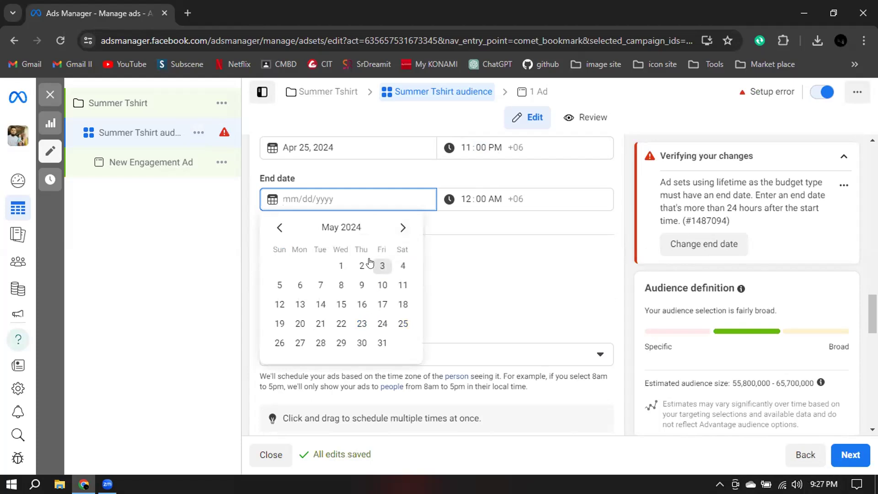
pyautogui.click(279, 284)
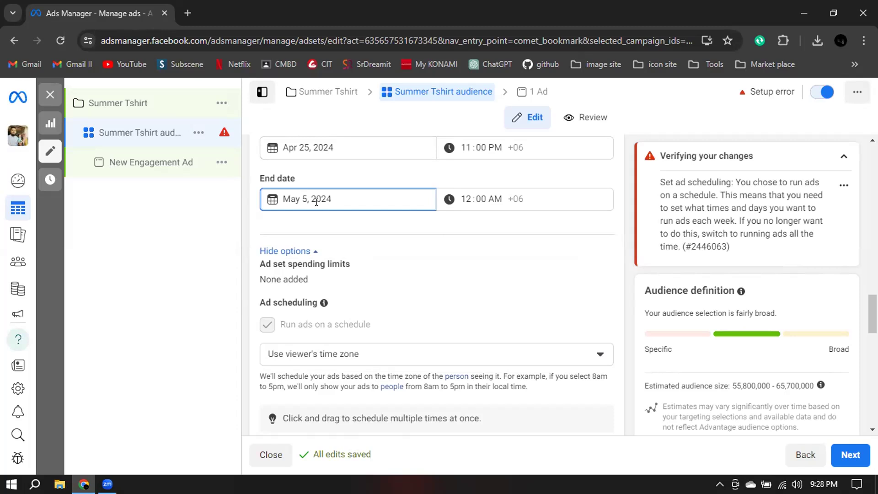
# Enable the ad set spending limits with a lifetime maximum of $10 and a lifetime minimum of $5.
pyautogui.scroll(-2, 274, 209)
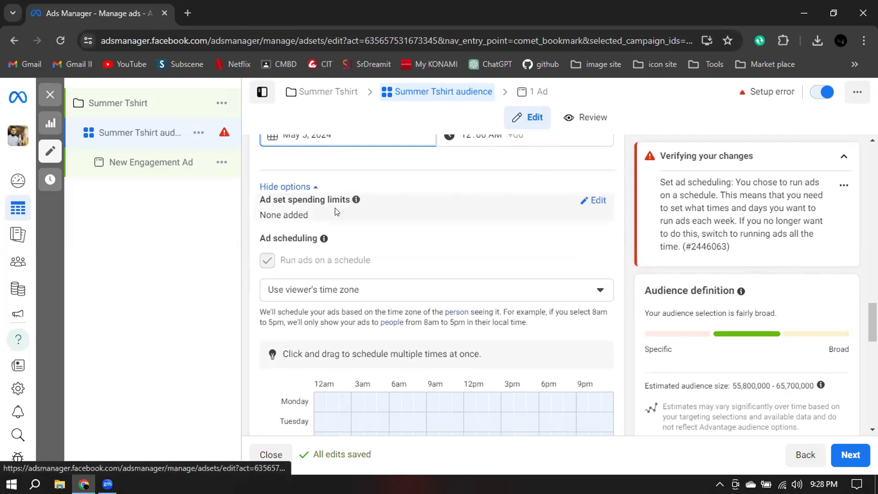
pyautogui.click(594, 201)
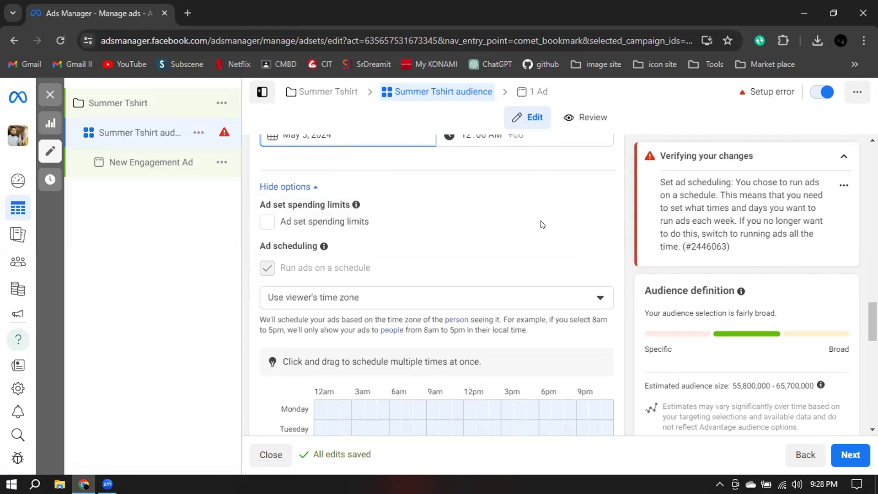
pyautogui.scroll(-1, 488, 245)
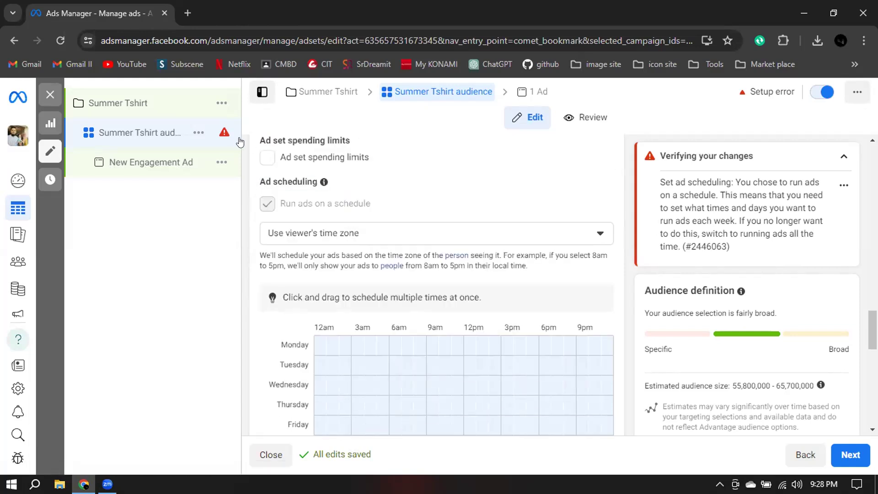
pyautogui.click(266, 158)
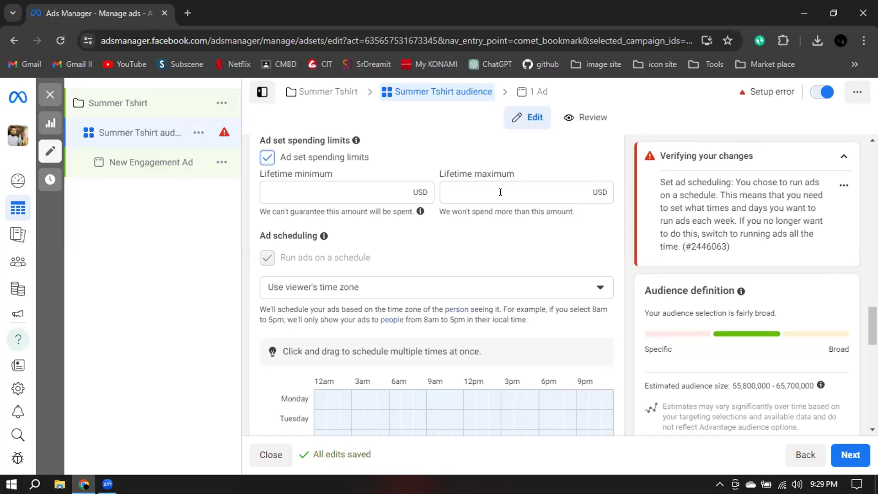
pyautogui.click(518, 200)
pyautogui.write('10')
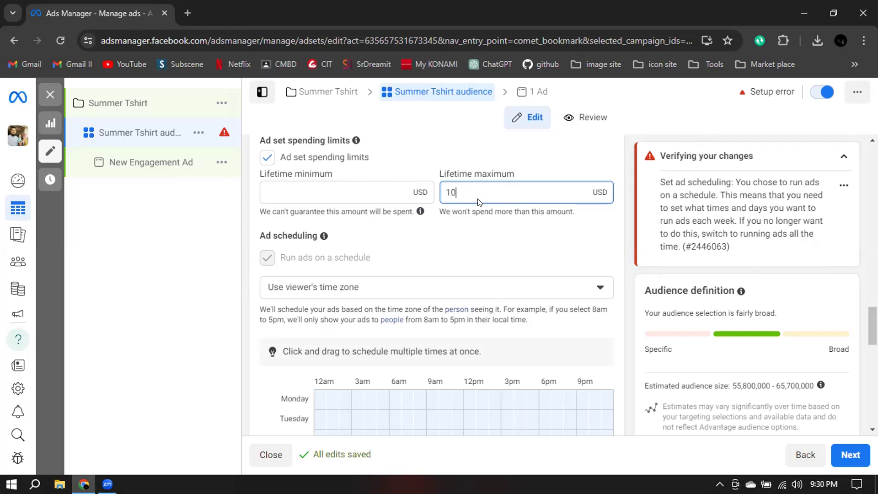
pyautogui.click(387, 191)
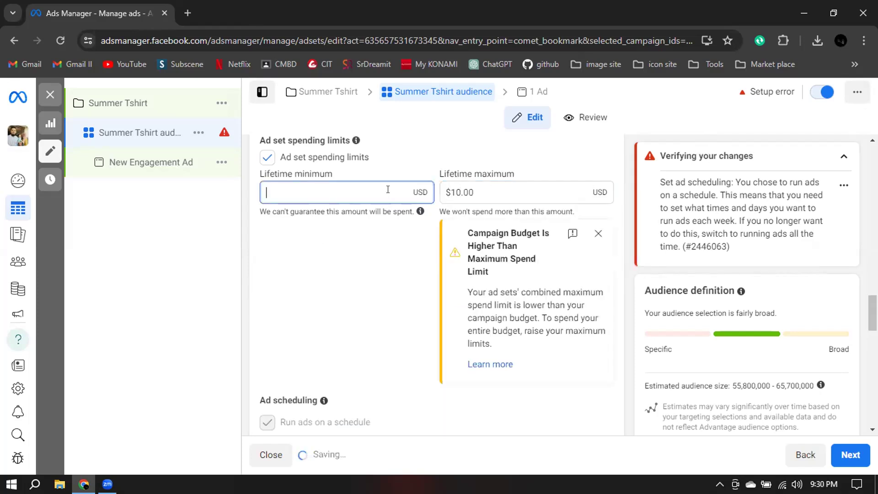
pyautogui.write('5')
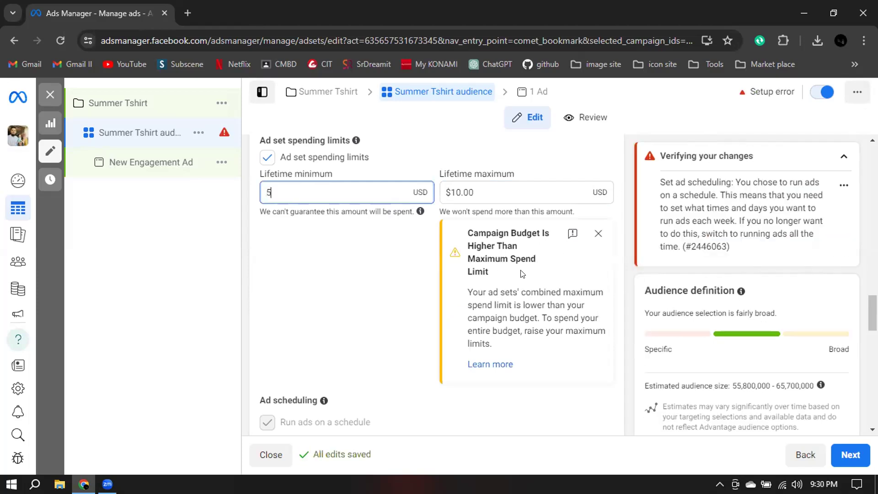
# Turn off the ad set spending limits.
pyautogui.scroll(-1, 522, 274)
pyautogui.scroll(3, 407, 243)
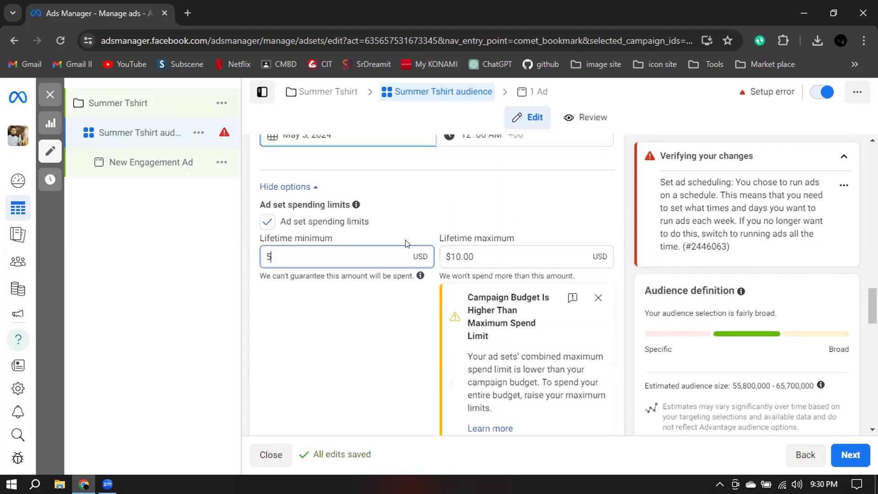
pyautogui.click(267, 223)
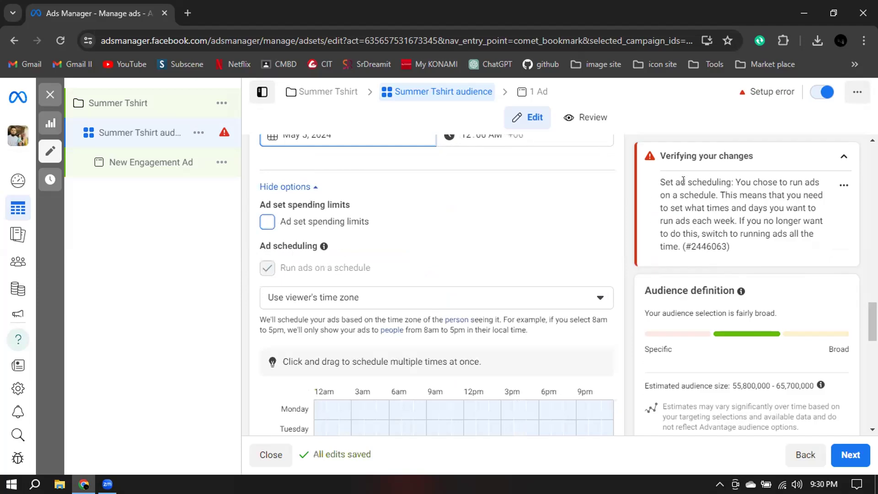
# Set the ad scheduling to use this ad account's time zone (Dhaka Time).
pyautogui.moveTo(661, 155); pyautogui.dragTo(755, 156)
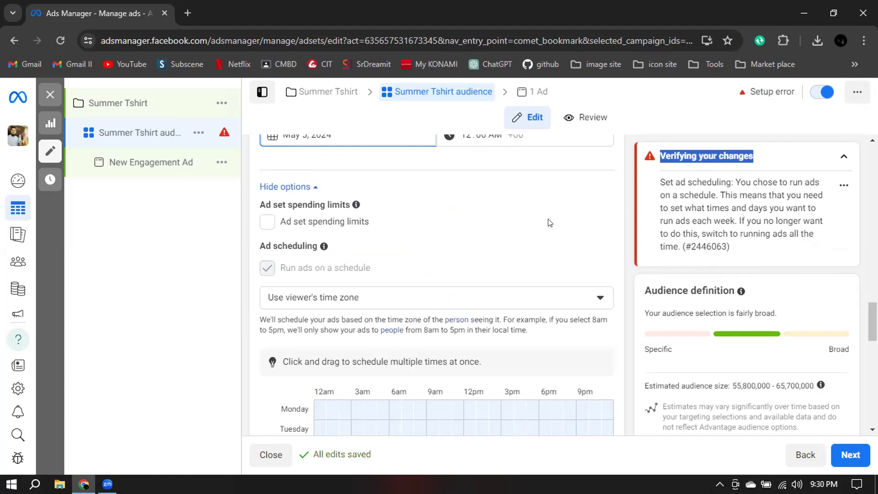
pyautogui.scroll(-3, 549, 223)
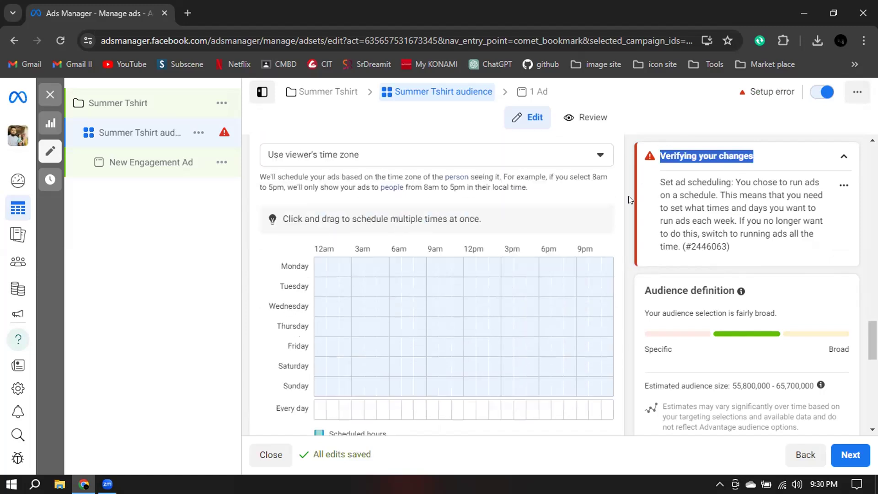
pyautogui.scroll(1, 628, 196)
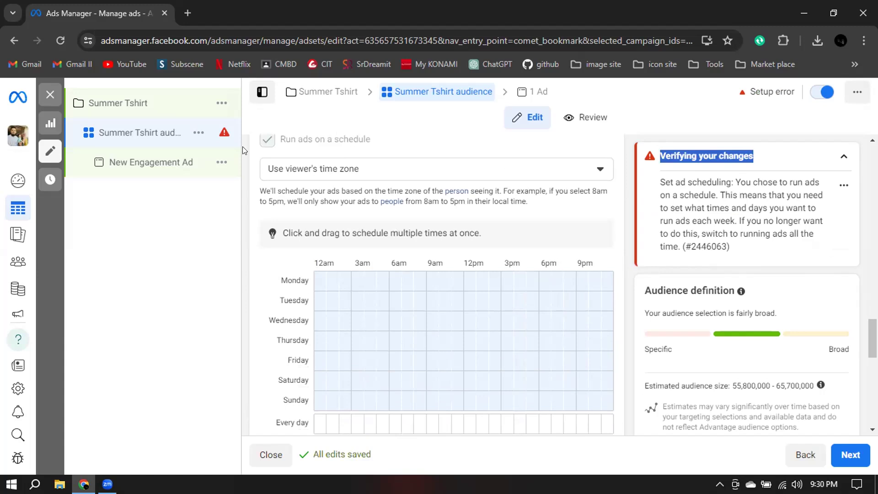
pyautogui.click(381, 170)
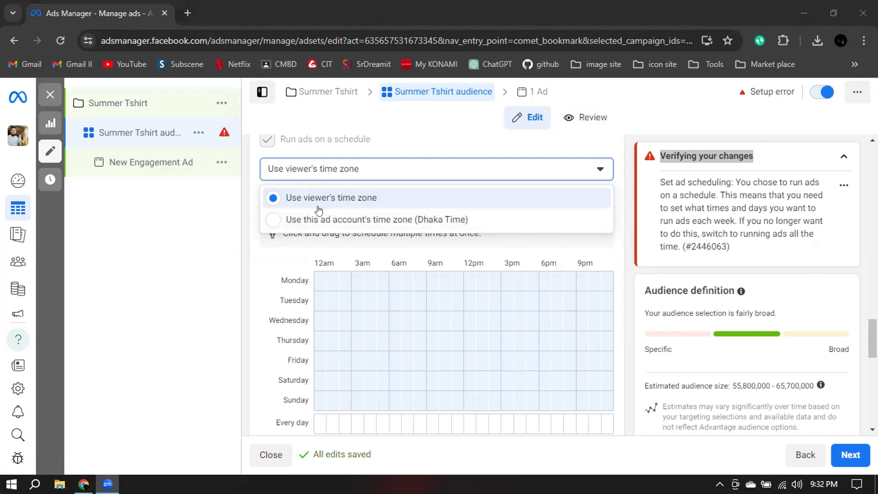
pyautogui.click(623, 189)
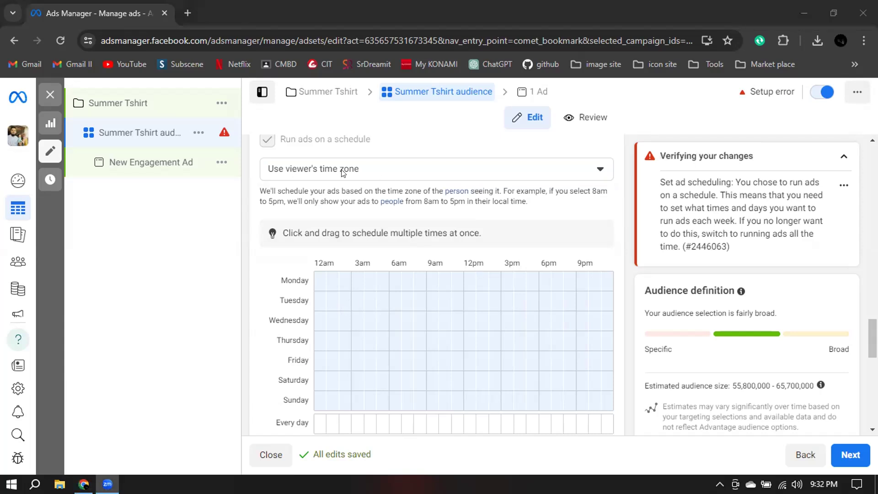
pyautogui.click(353, 171)
pyautogui.click(344, 218)
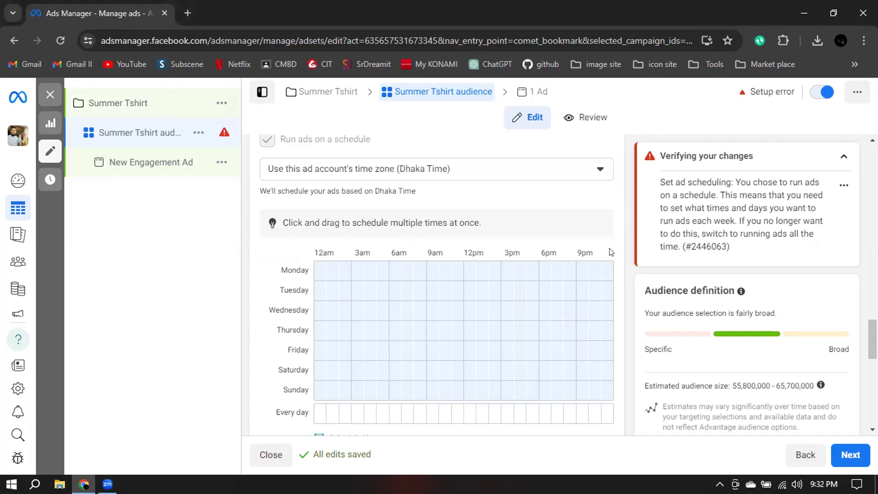
# Schedule single hours on Monday at 12am, 3am and 6am, and on Wednesday at 9am, 2pm, 7pm and 11pm.
pyautogui.scroll(-2, 610, 250)
pyautogui.scroll(-1, 610, 251)
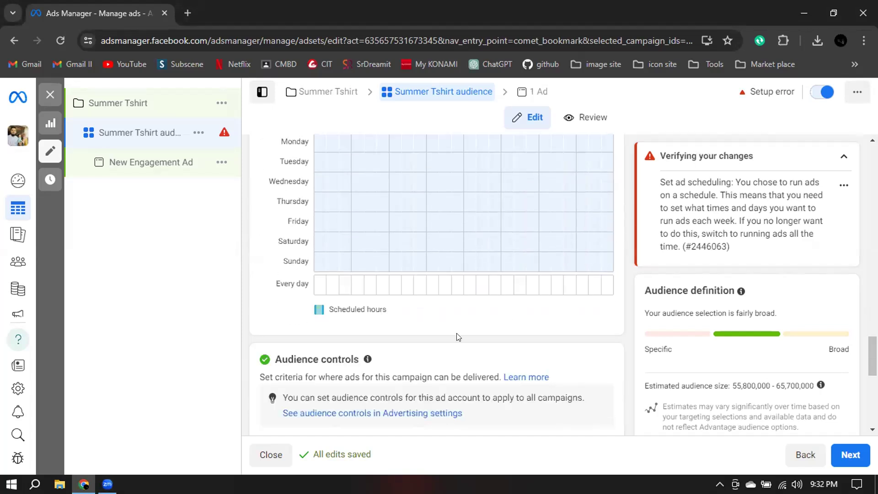
pyautogui.scroll(1, 621, 303)
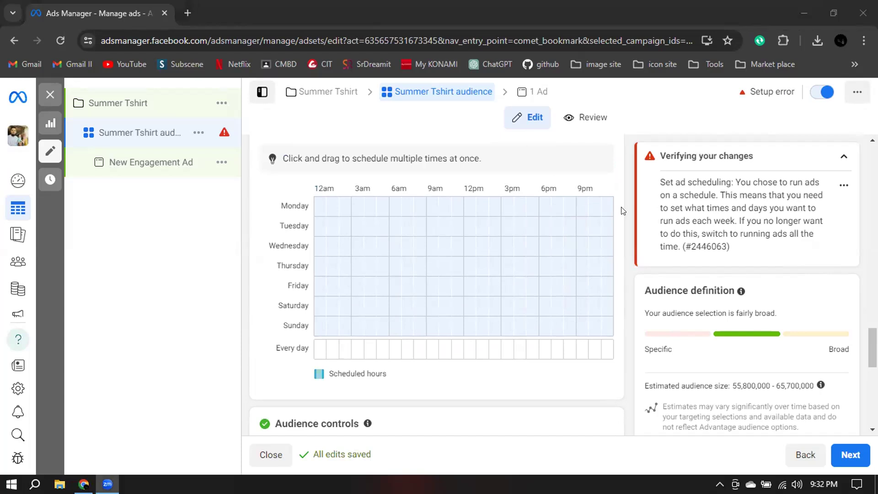
pyautogui.click(641, 228)
pyautogui.click(319, 208)
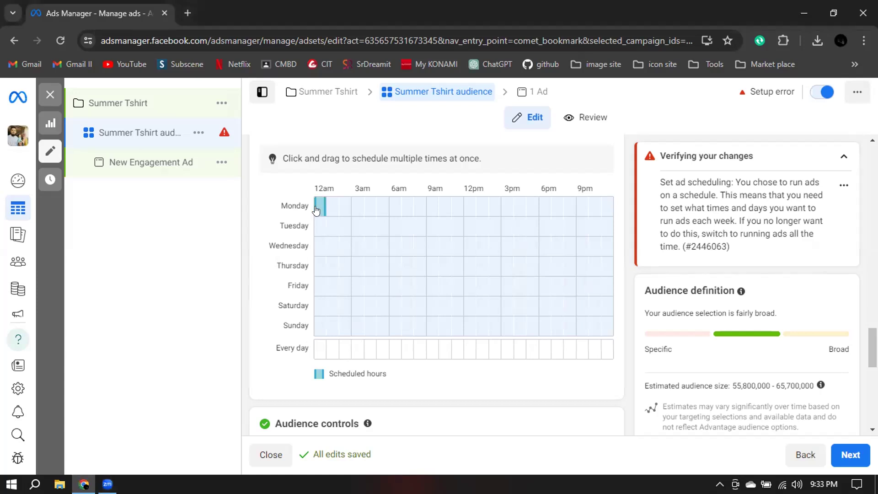
pyautogui.click(357, 208)
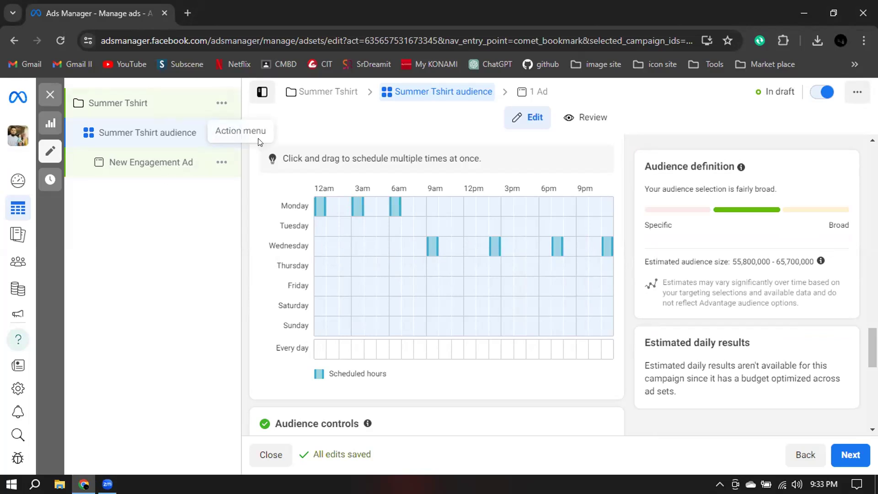
# Schedule the ads to run every day from 12am to 4am.
pyautogui.click(320, 349)
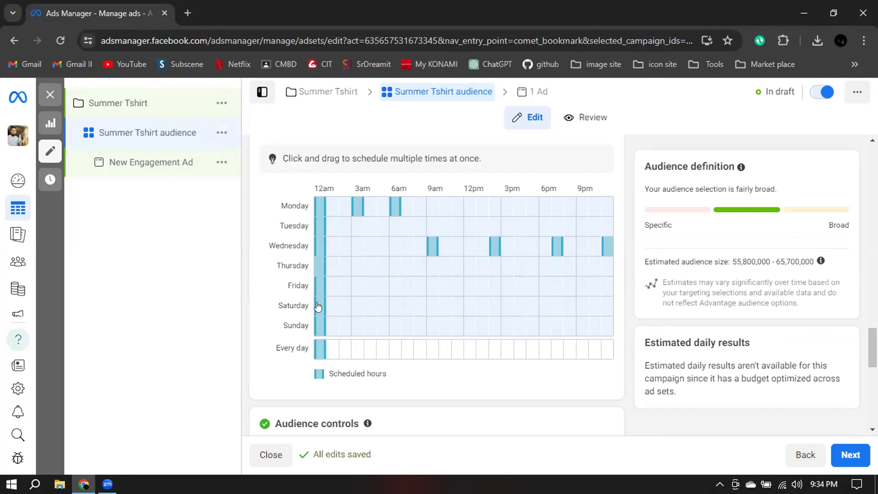
pyautogui.click(329, 353)
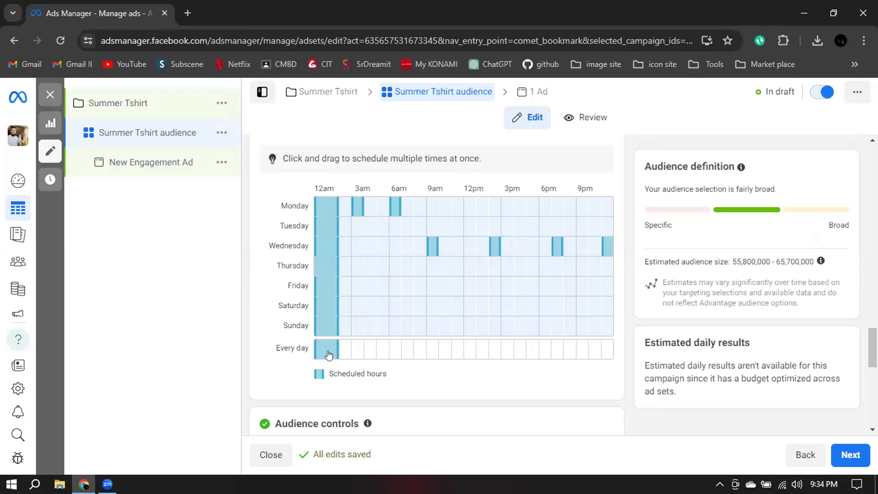
pyautogui.click(345, 353)
pyautogui.click(355, 354)
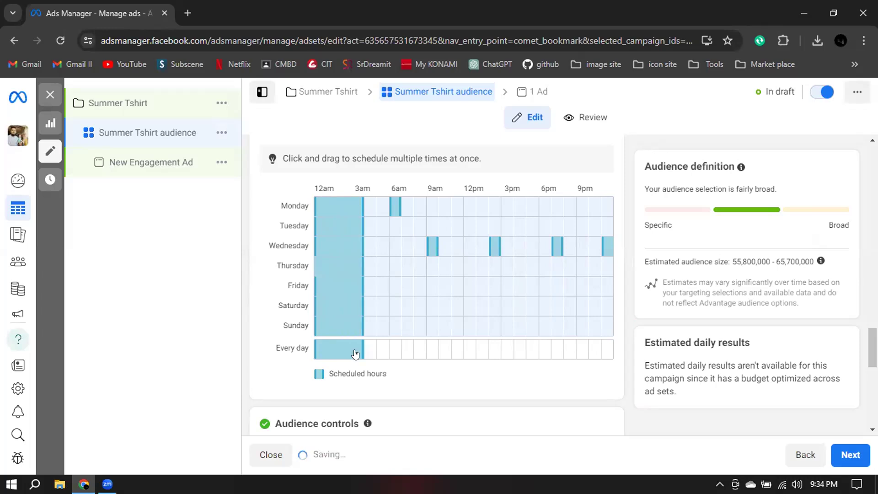
# Clear the scheduled hours at 6am, 9am and 10am for every day.
pyautogui.click(389, 354)
pyautogui.click(390, 353)
pyautogui.click(429, 348)
pyautogui.click(429, 348)
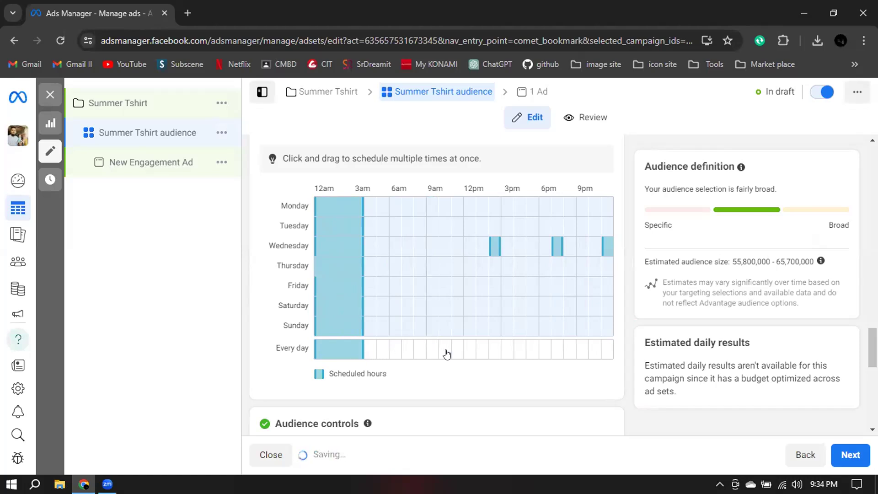
pyautogui.click(447, 354)
pyautogui.click(447, 354)
# Schedule the ads to run every day from 11am until midnight.
pyautogui.click(456, 355)
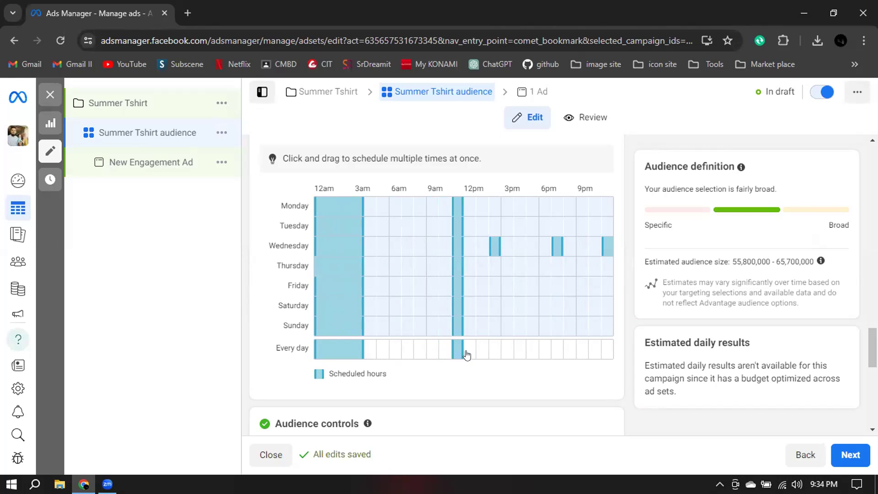
pyautogui.click(466, 355)
pyautogui.click(478, 354)
pyautogui.click(496, 354)
pyautogui.click(517, 353)
pyautogui.click(527, 354)
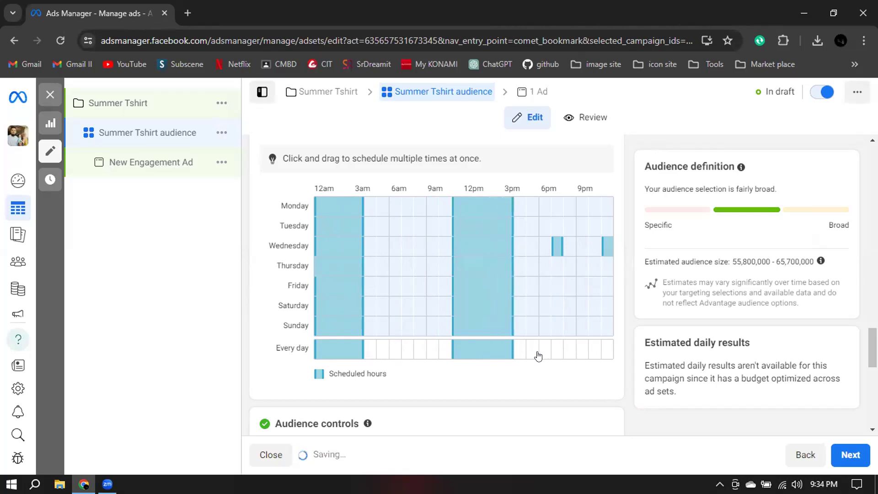
pyautogui.click(552, 355)
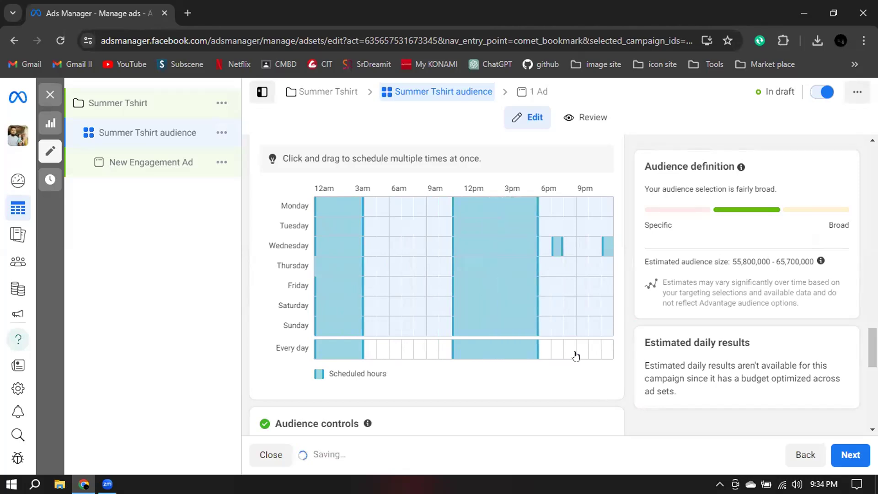
pyautogui.click(604, 354)
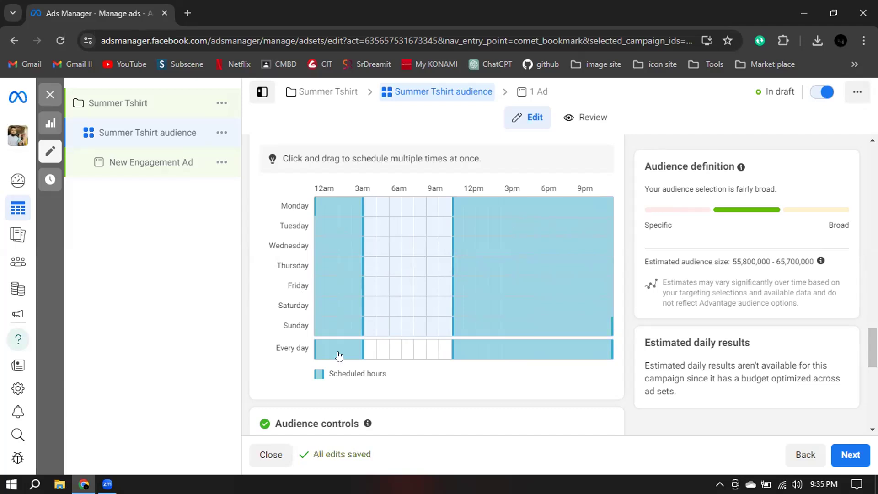
# Add the hours from 4am to 8am to Friday's ad schedule.
pyautogui.click(368, 286)
pyautogui.moveTo(377, 288); pyautogui.dragTo(406, 288)
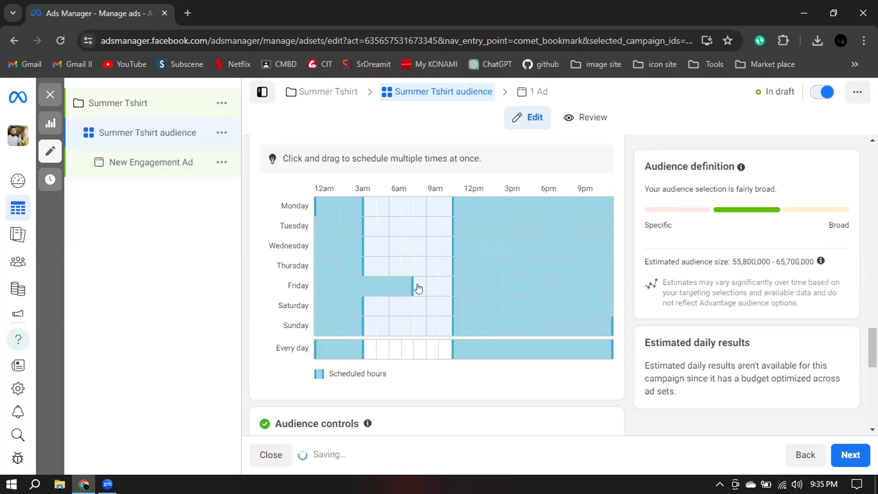
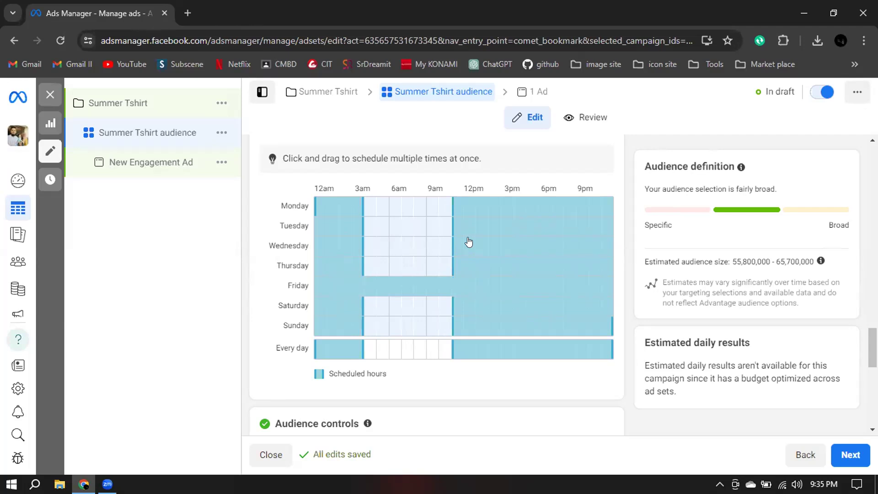
# Add the hours from 4am to 9am to Monday's ad schedule.
pyautogui.click(368, 206)
pyautogui.click(367, 211)
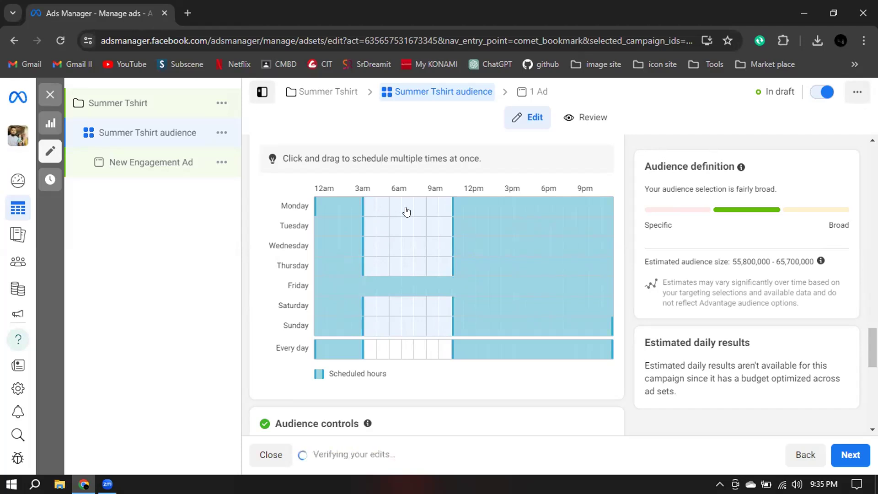
pyautogui.click(368, 210)
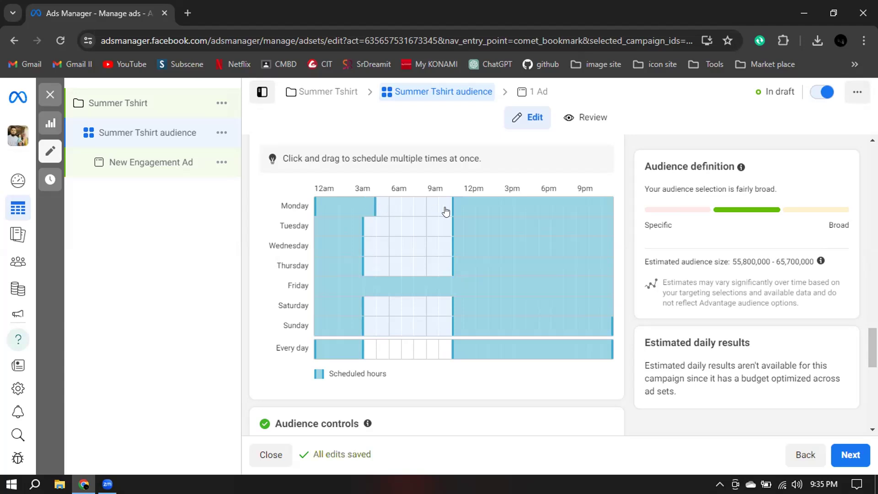
pyautogui.click(384, 210)
pyautogui.click(396, 210)
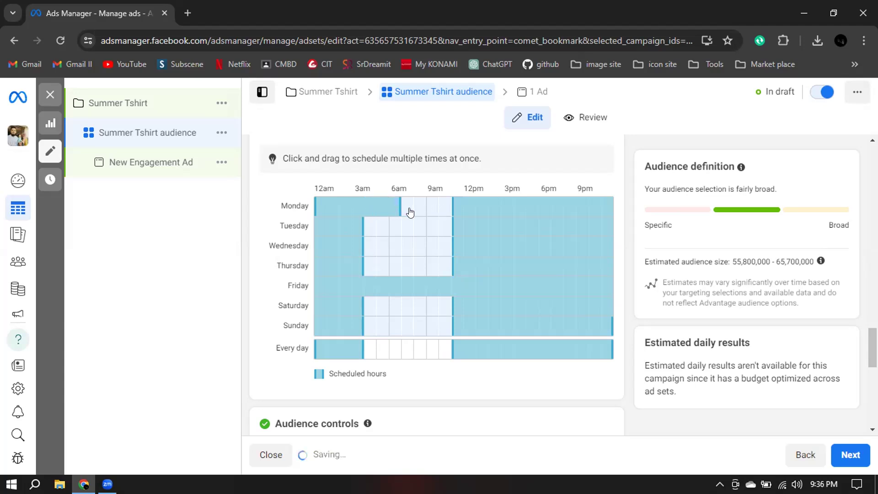
pyautogui.click(418, 210)
pyautogui.click(405, 210)
# Clear the scheduled hours from 4am to 9am on Monday.
pyautogui.click(373, 210)
pyautogui.click(385, 210)
pyautogui.click(395, 211)
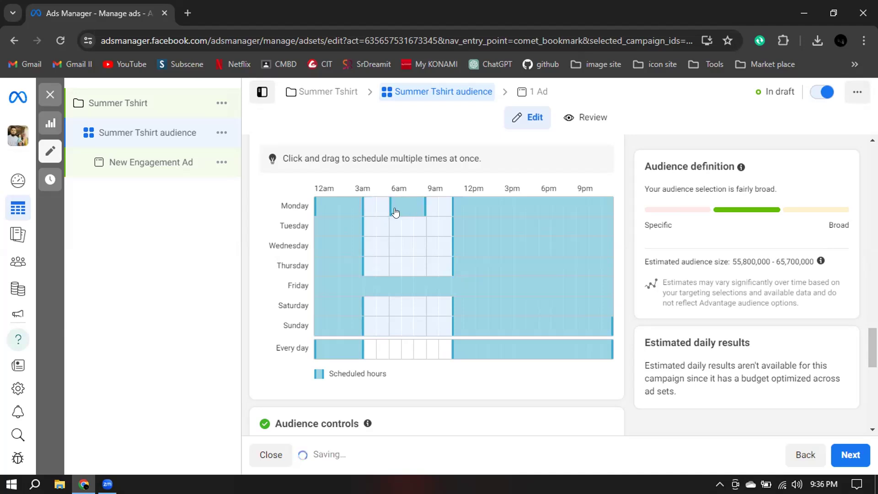
pyautogui.click(407, 210)
pyautogui.click(419, 210)
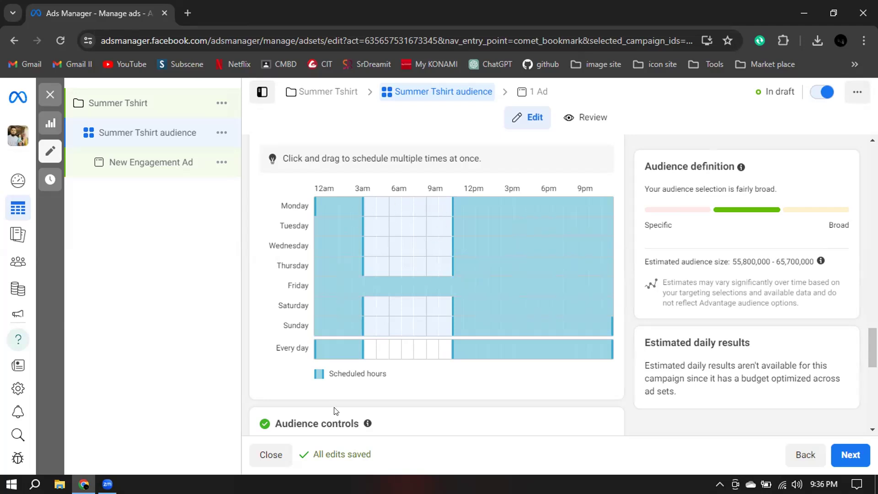
pyautogui.hotkey('alt', 'Tab')
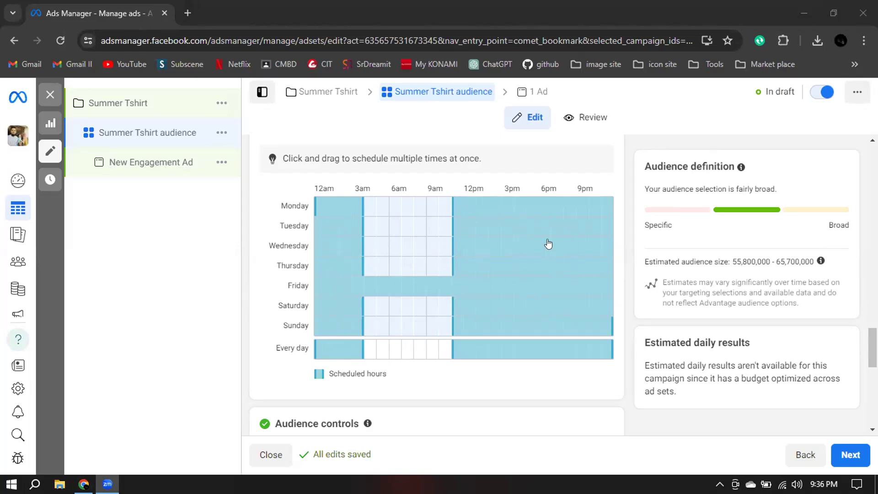
# Open the audience's Locations for editing and select People living in or recently in this location.
pyautogui.scroll(-6, 634, 242)
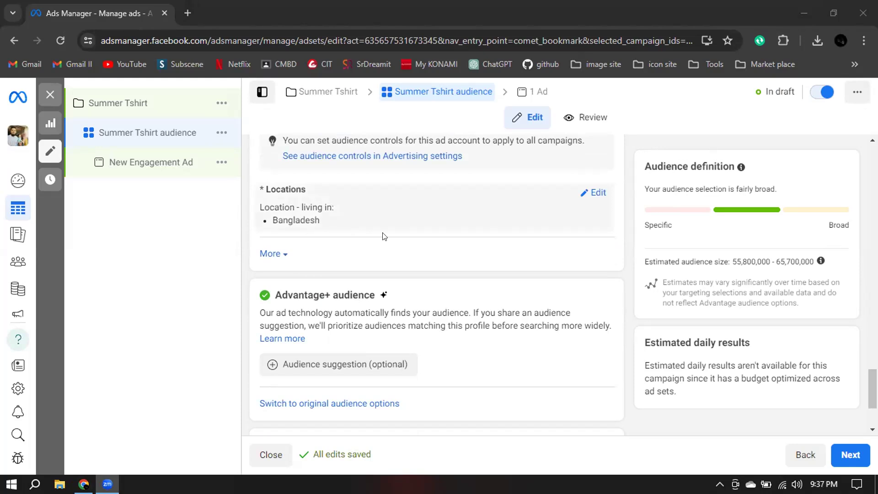
pyautogui.click(597, 192)
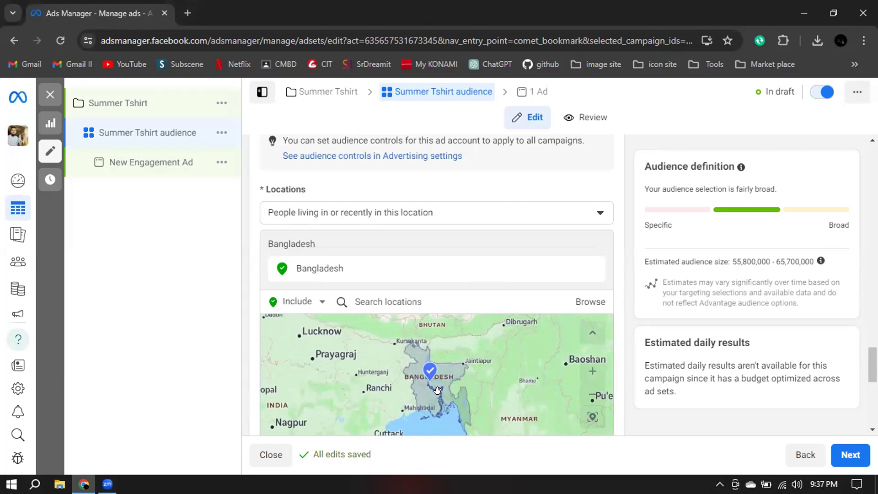
pyautogui.scroll(2, 438, 391)
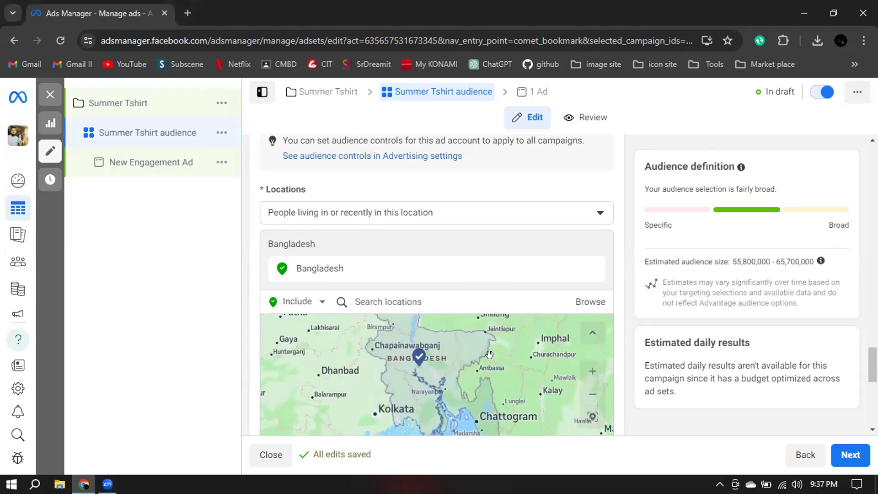
pyautogui.scroll(1, 489, 354)
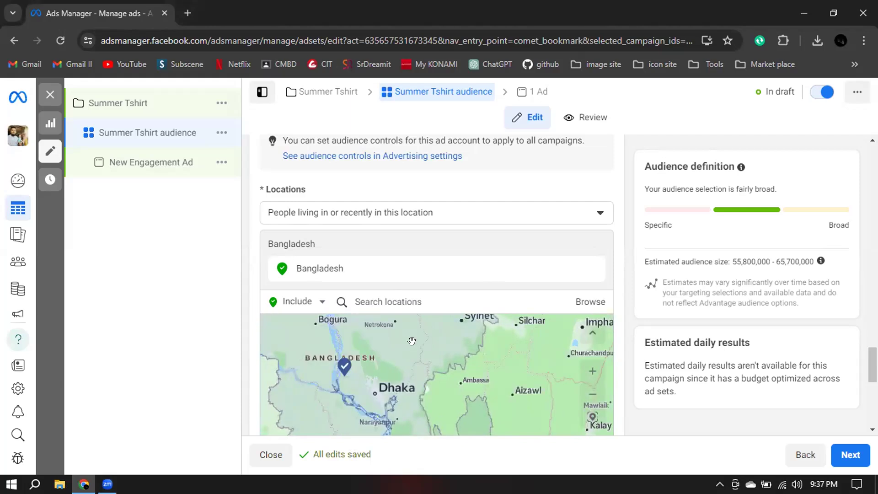
pyautogui.moveTo(397, 371); pyautogui.dragTo(406, 336)
pyautogui.click(569, 185)
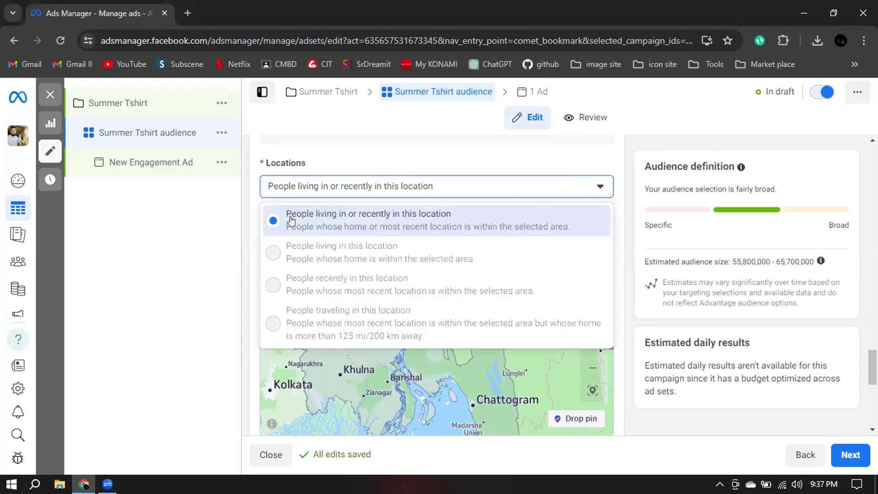
pyautogui.click(423, 219)
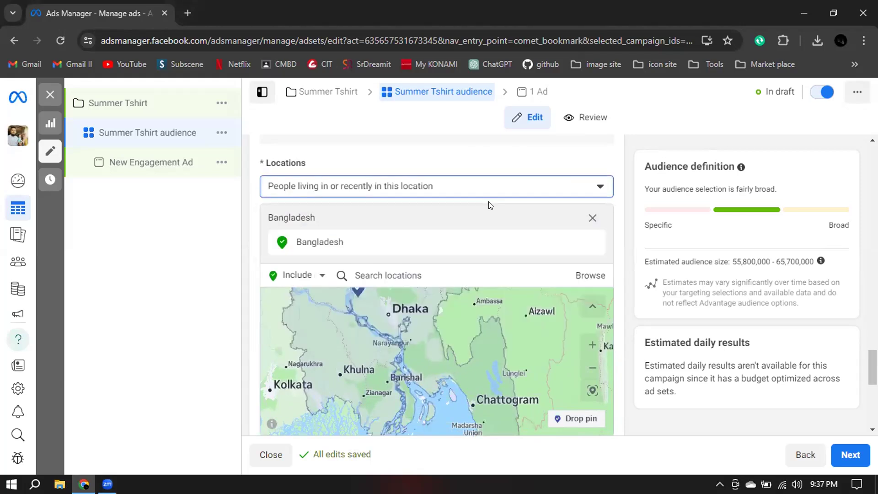
# Replace the Bangladesh country targeting with the city of Dhaka, Dhaka Division.
pyautogui.click(430, 275)
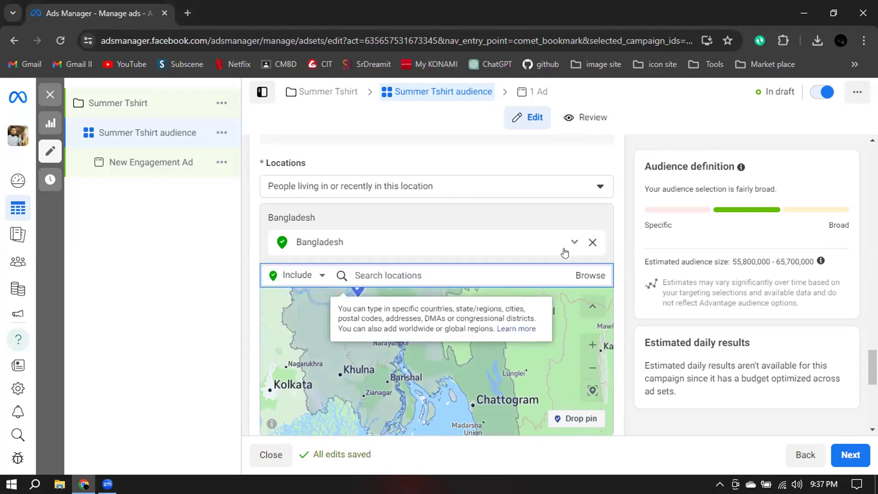
pyautogui.click(594, 243)
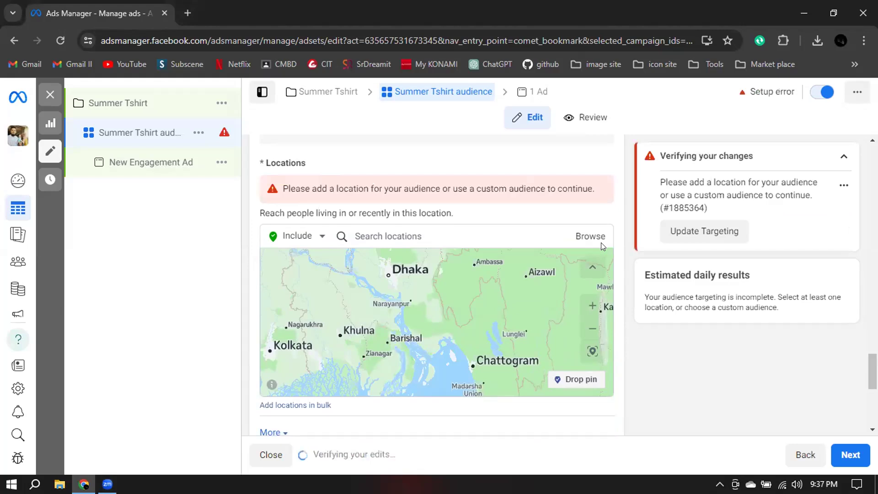
pyautogui.click(387, 236)
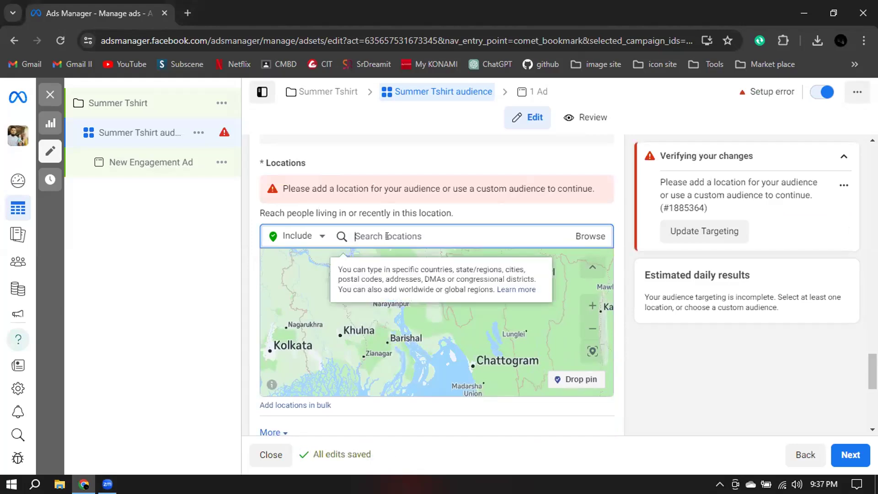
pyautogui.write('Dhaka')
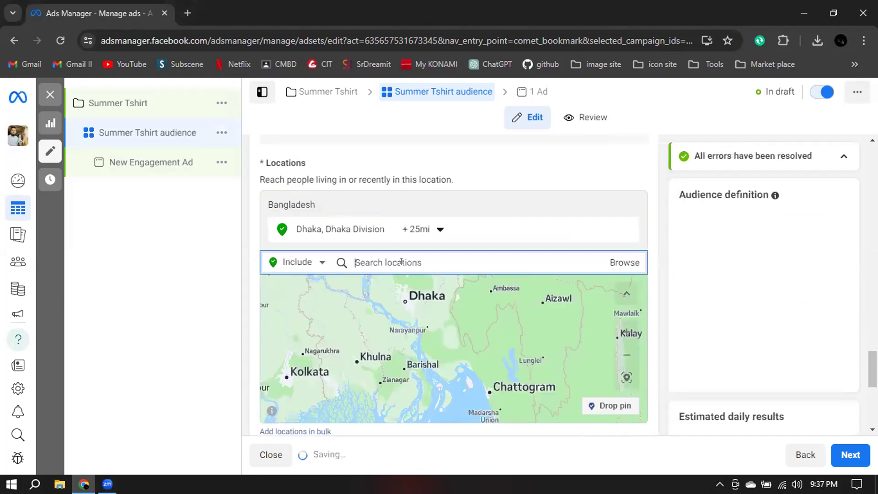
pyautogui.click(404, 263)
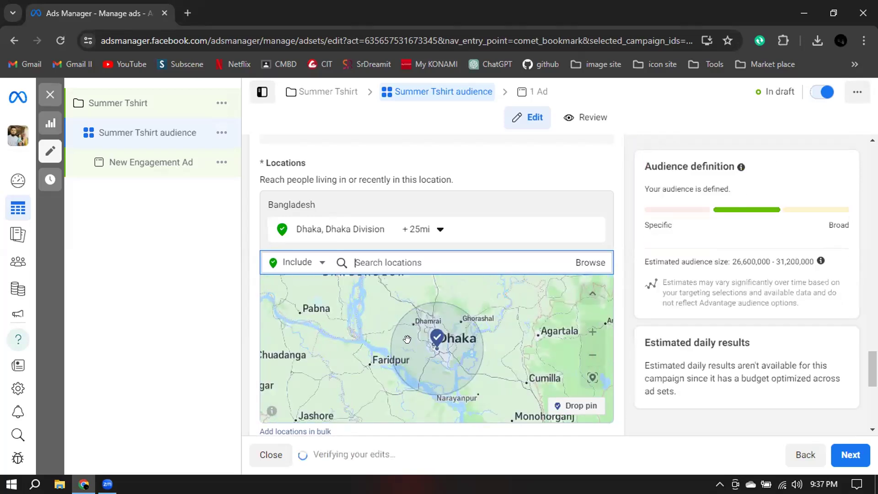
# Examine the estimated audience size for the Dhaka location in the Audience definition.
pyautogui.moveTo(643, 262); pyautogui.dragTo(817, 262)
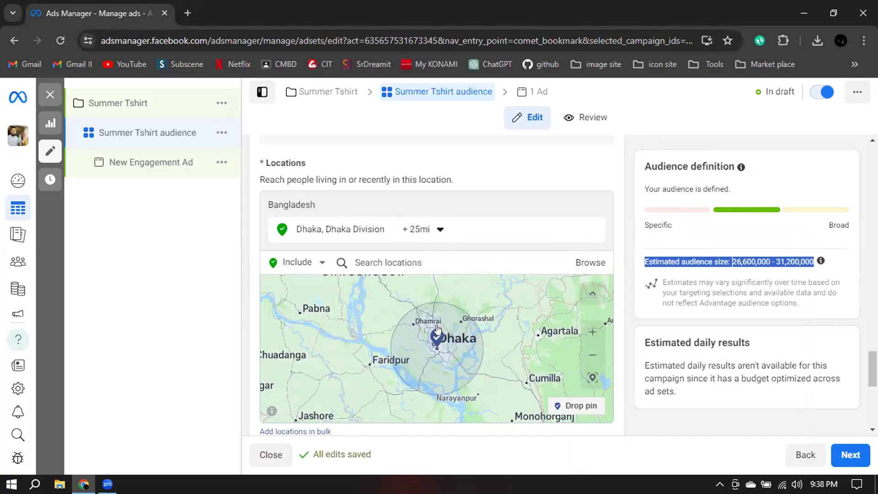
pyautogui.click(733, 265)
pyautogui.moveTo(732, 264); pyautogui.dragTo(736, 261)
pyautogui.click(736, 262)
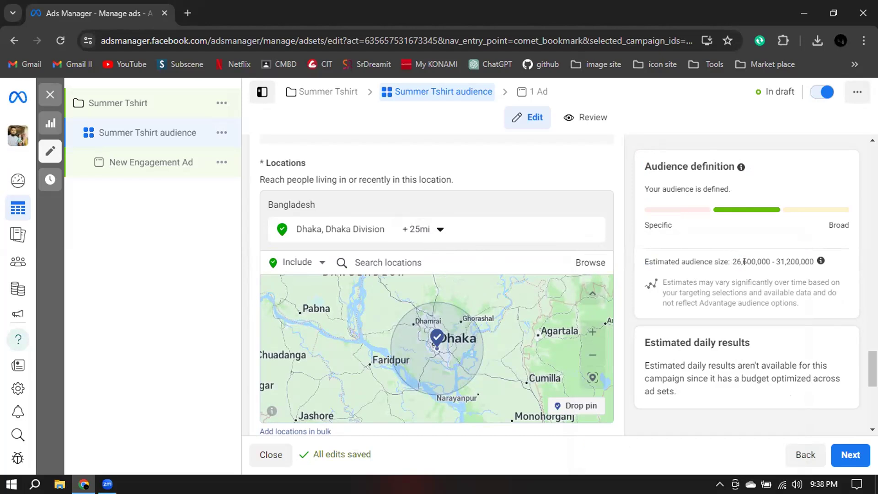
pyautogui.moveTo(737, 261); pyautogui.dragTo(745, 270)
pyautogui.moveTo(779, 262); pyautogui.dragTo(787, 263)
pyautogui.moveTo(644, 261); pyautogui.dragTo(810, 263)
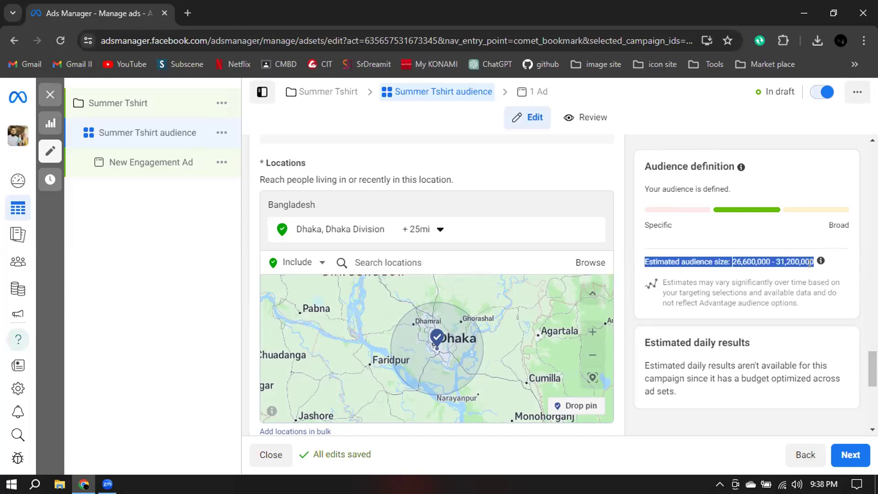
# Set the radius around Dhaka to 10 mi.
pyautogui.click(439, 230)
pyautogui.click(489, 316)
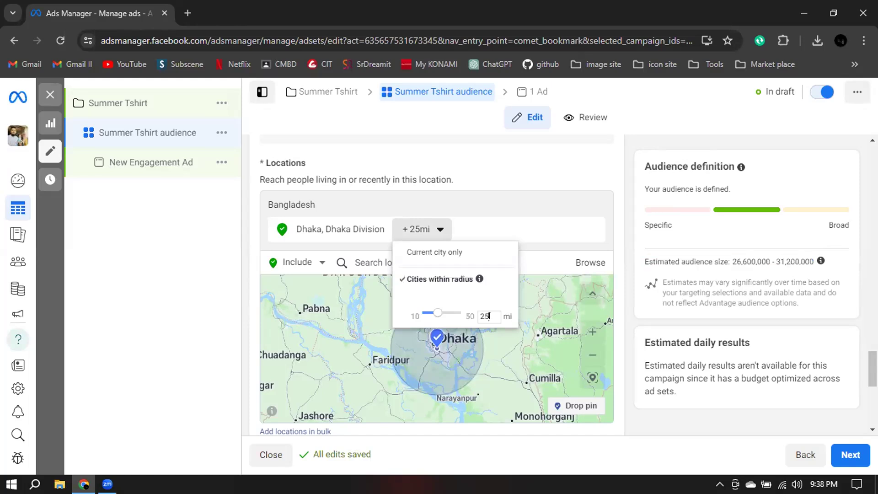
pyautogui.press('BackSpace')
pyautogui.press('BackSpace')
pyautogui.write('10')
pyautogui.press('Return')
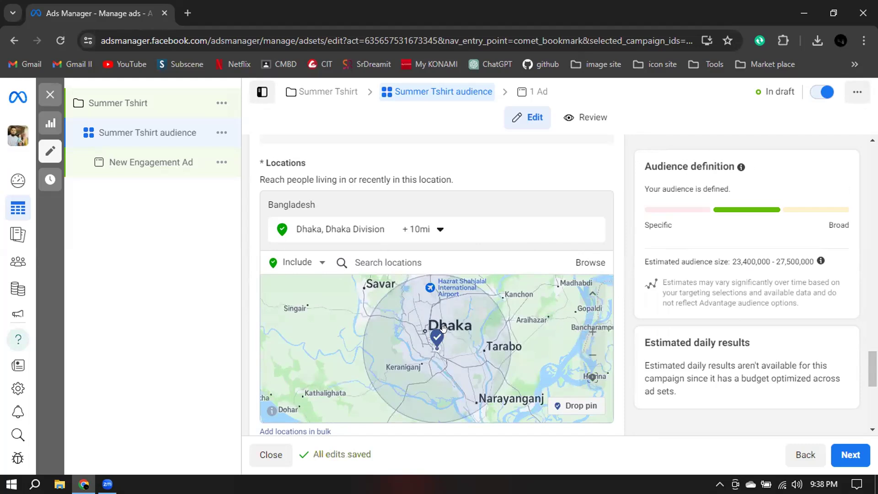
pyautogui.scroll(-2, 439, 343)
pyautogui.scroll(-3, 439, 343)
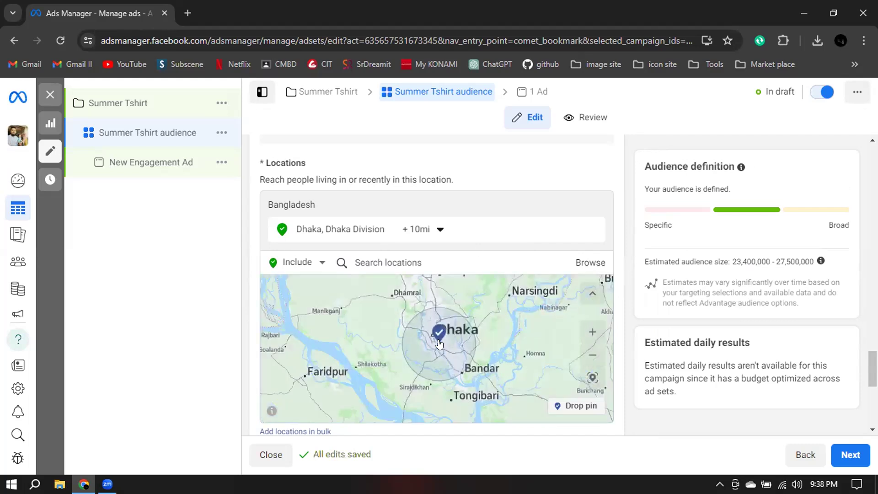
pyautogui.scroll(-2, 440, 343)
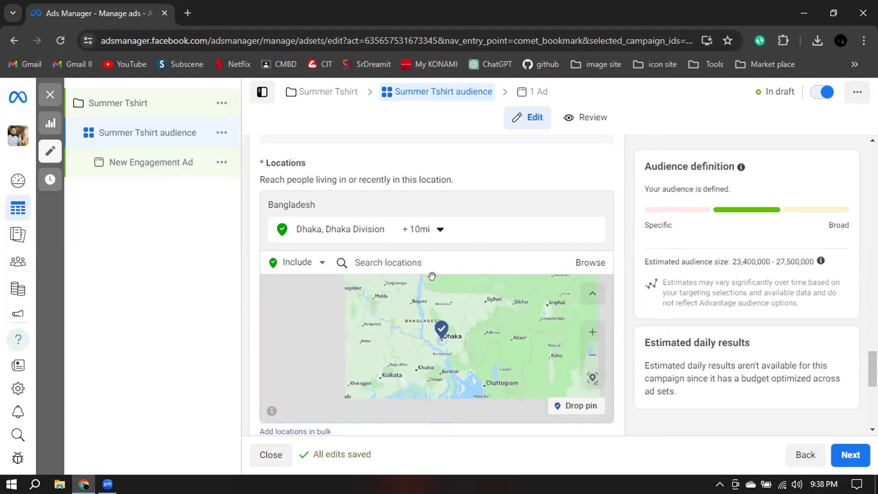
pyautogui.click(437, 262)
pyautogui.write('jeshor')
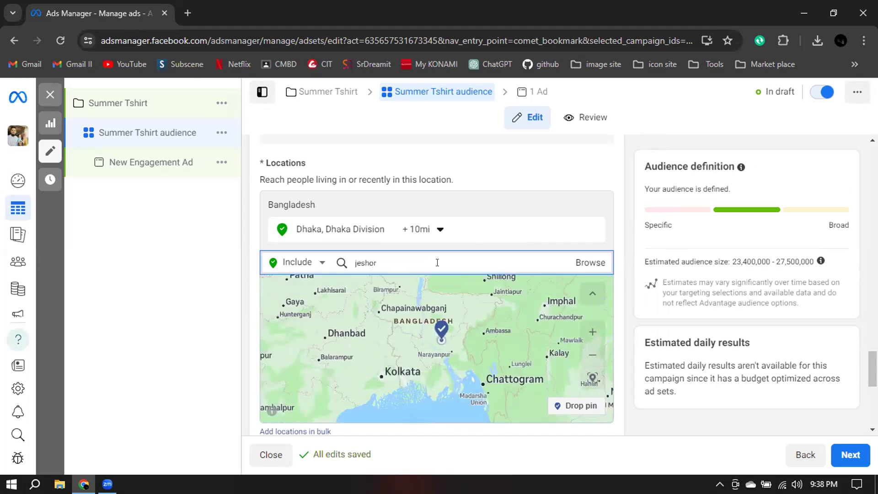
pyautogui.press('BackSpace')
pyautogui.press('BackSpace')
pyautogui.press('BackSpace')
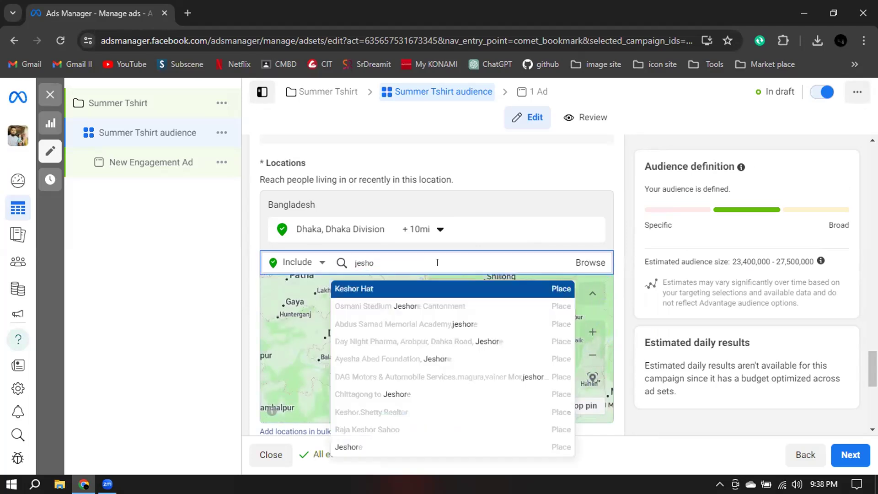
pyautogui.press('BackSpace')
pyautogui.press('BackSpace')
pyautogui.press('BackSpace')
# Search the locations for khulna and include the city of Khulna, Khulna Division, Bangladesh.
pyautogui.write('khu')
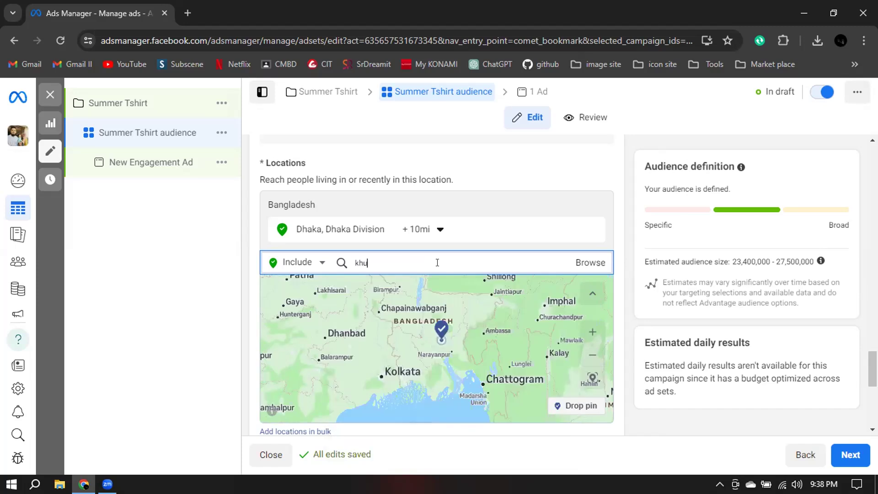
pyautogui.write('na')
pyautogui.press('BackSpace')
pyautogui.press('BackSpace')
pyautogui.write('ulna')
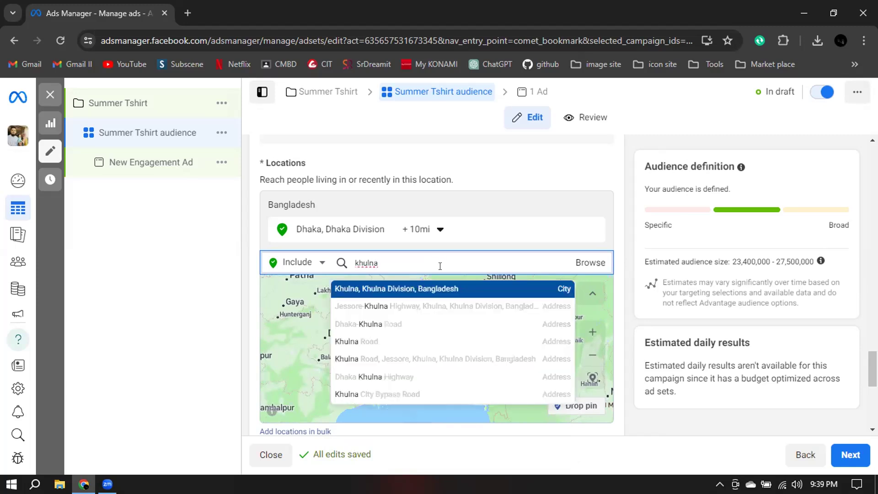
pyautogui.click(418, 295)
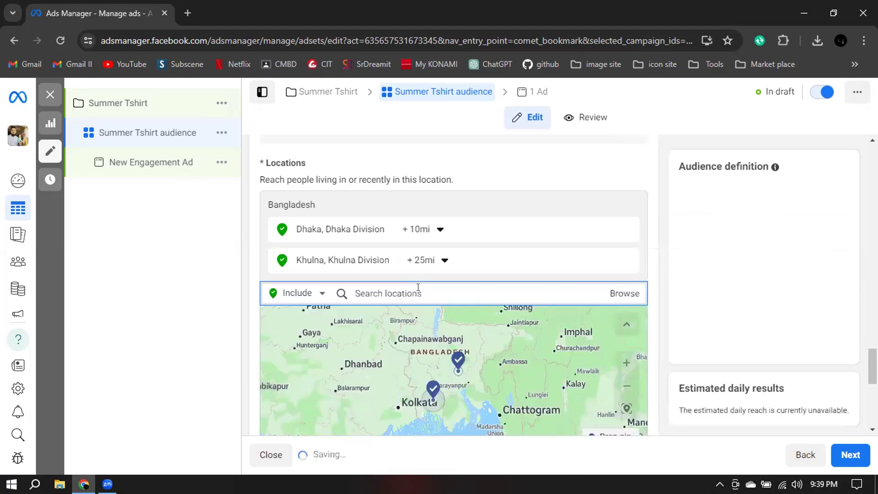
# Set the radius around Khulna to 10 mi.
pyautogui.click(424, 262)
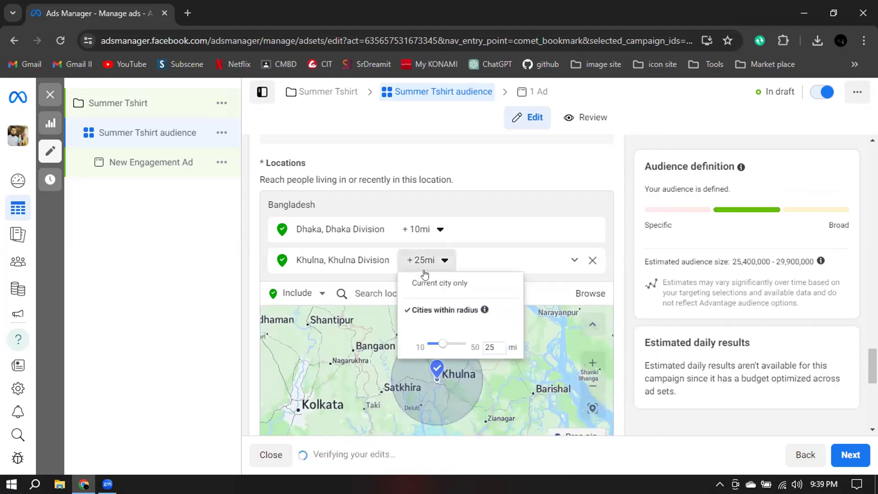
pyautogui.press('BackSpace')
pyautogui.press('BackSpace')
pyautogui.write('10')
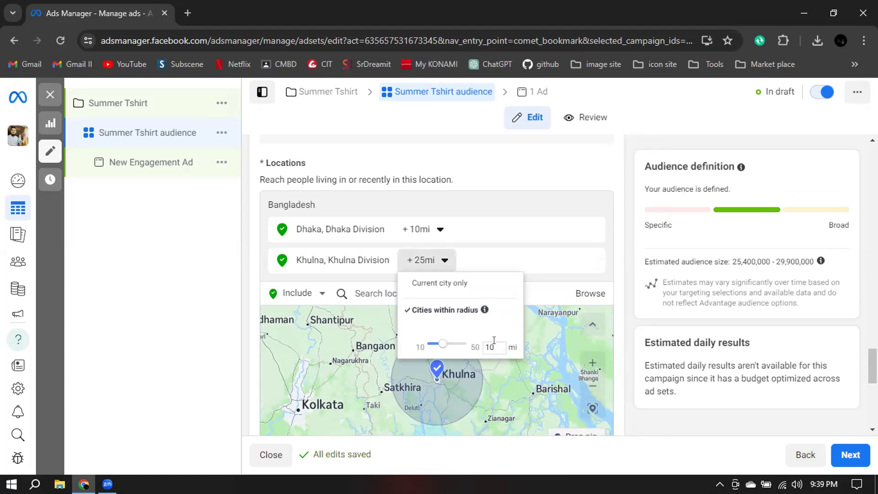
pyautogui.click(526, 344)
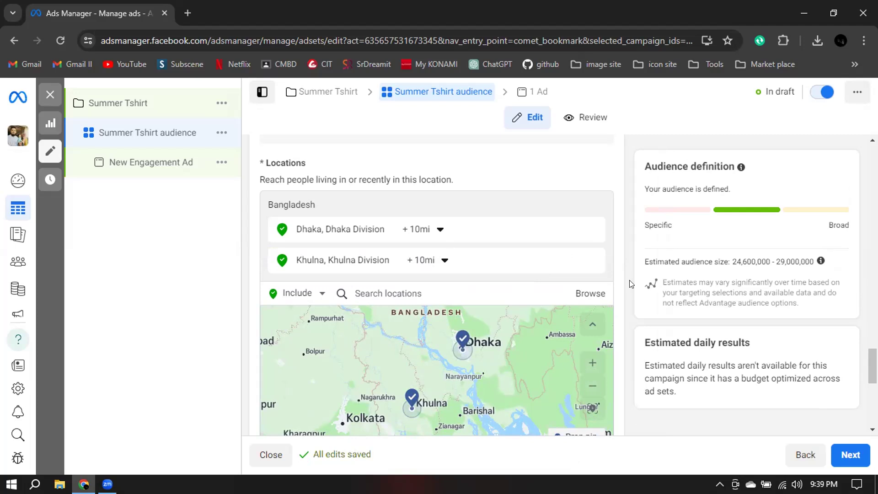
pyautogui.scroll(-4, 630, 283)
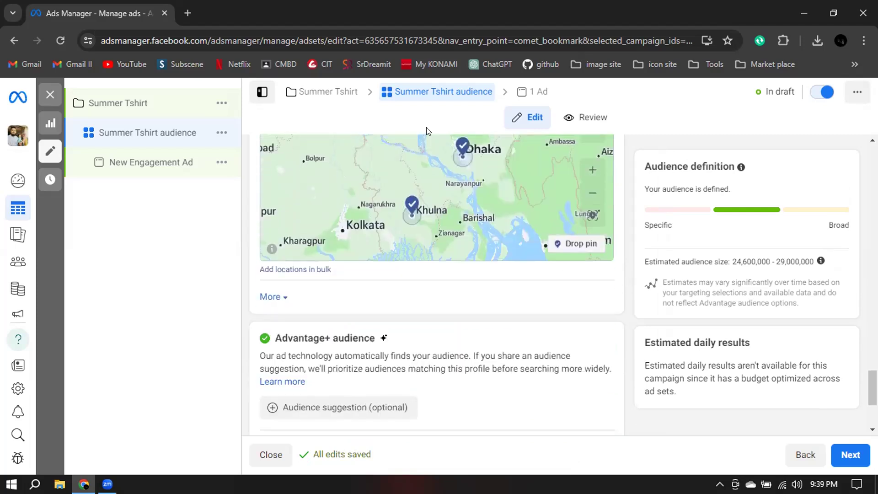
pyautogui.scroll(-3, 633, 241)
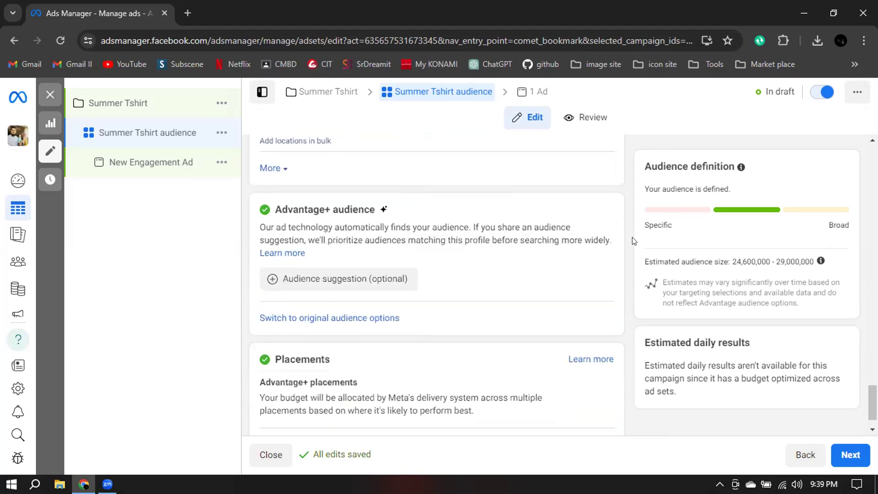
pyautogui.scroll(3, 624, 219)
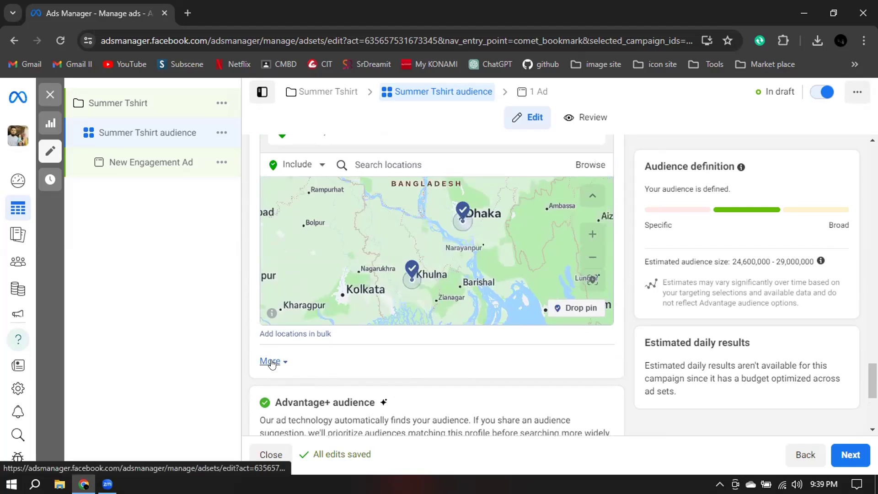
# Expand the additional audience controls and set the minimum age to 20.
pyautogui.click(270, 360)
pyautogui.scroll(-3, 434, 328)
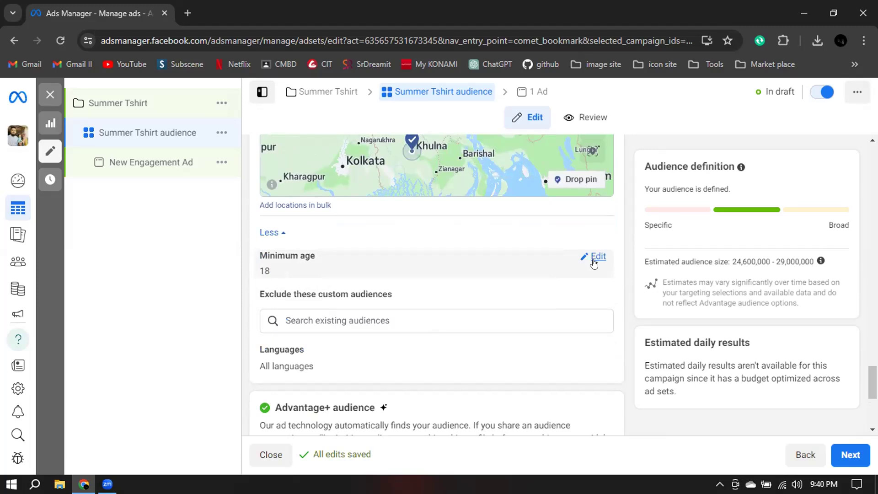
pyautogui.click(594, 259)
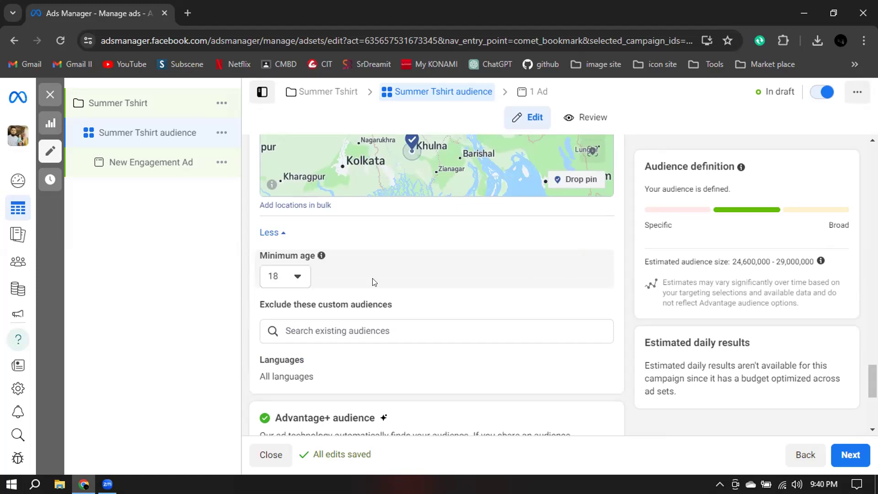
pyautogui.click(278, 281)
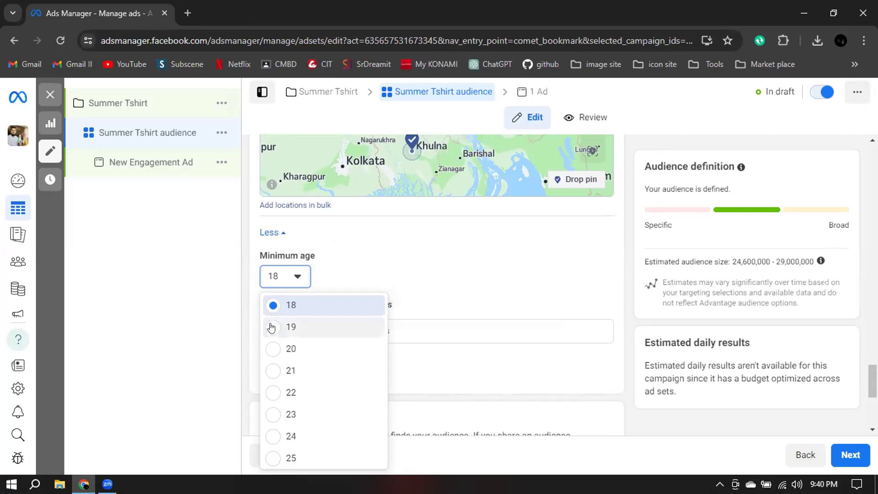
pyautogui.click(267, 352)
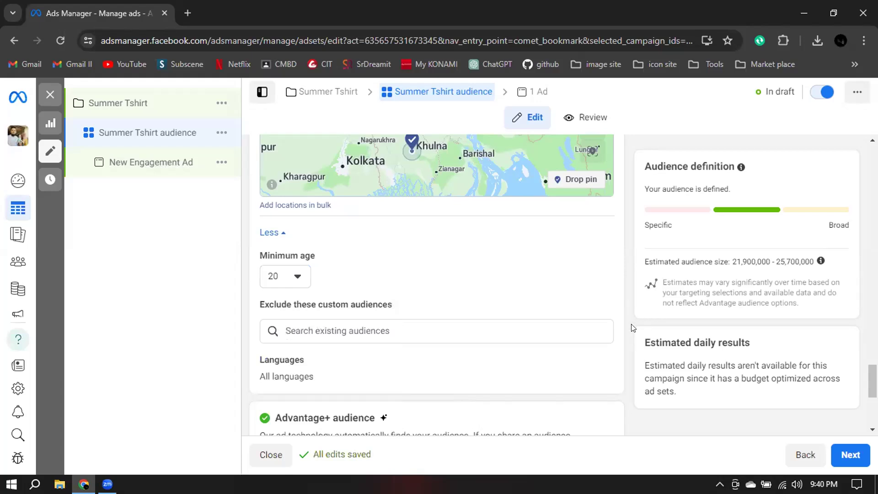
# Switch the ad set from Advantage+ audience to the original audience options.
pyautogui.scroll(-4, 637, 316)
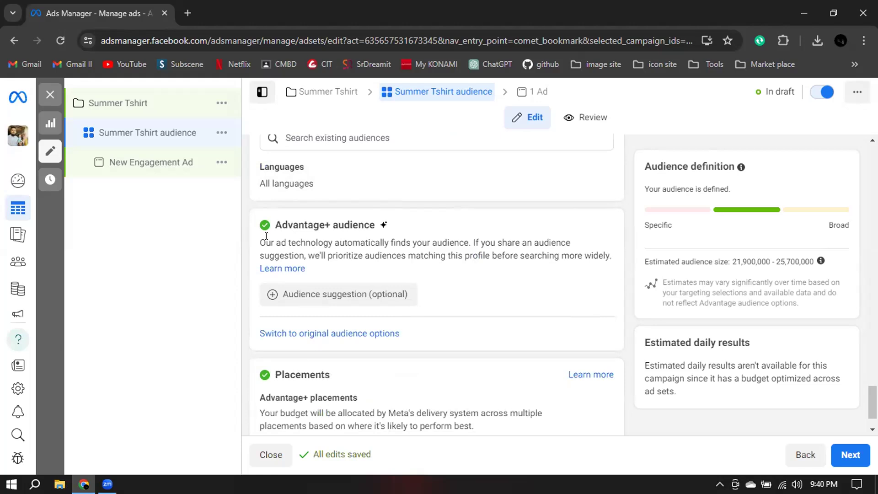
pyautogui.moveTo(280, 224); pyautogui.dragTo(370, 236)
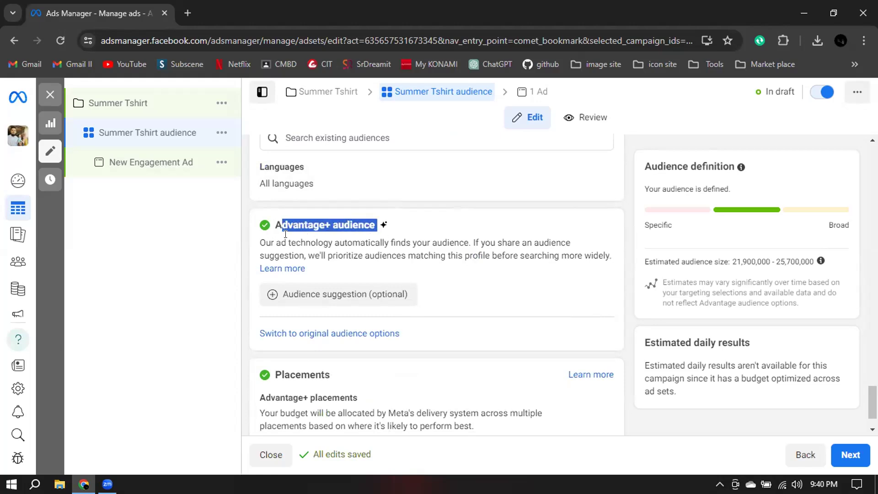
pyautogui.click(270, 234)
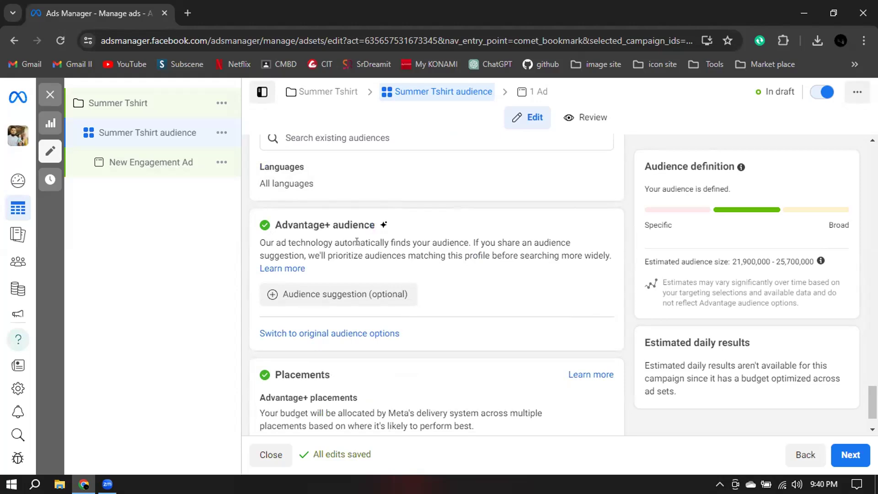
pyautogui.click(309, 333)
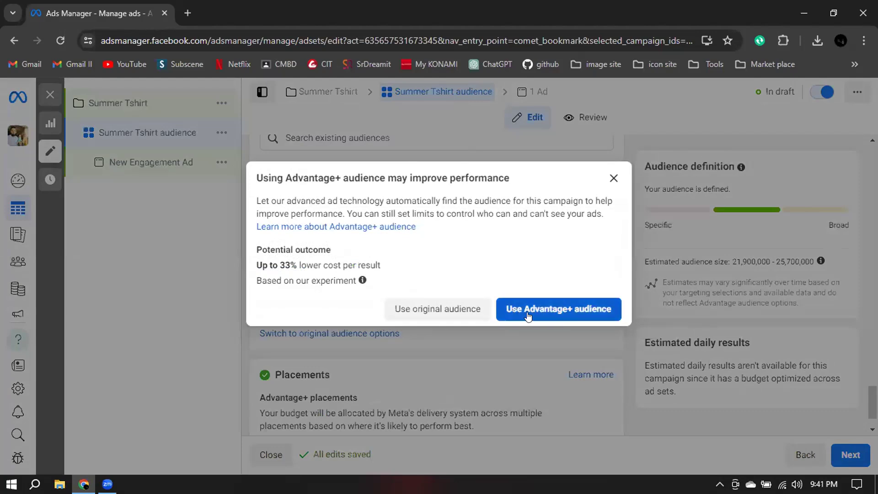
pyautogui.click(420, 309)
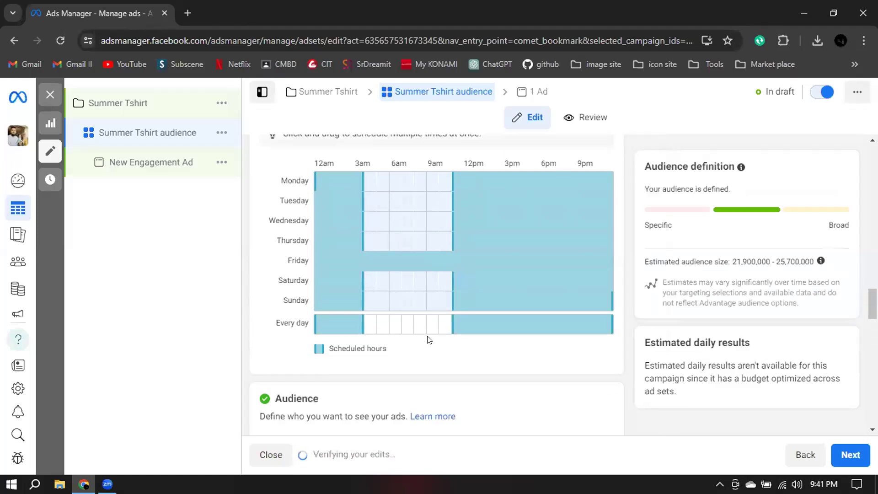
# Dismiss the Advantage lookalike notice above the audience's locations.
pyautogui.scroll(-5, 430, 339)
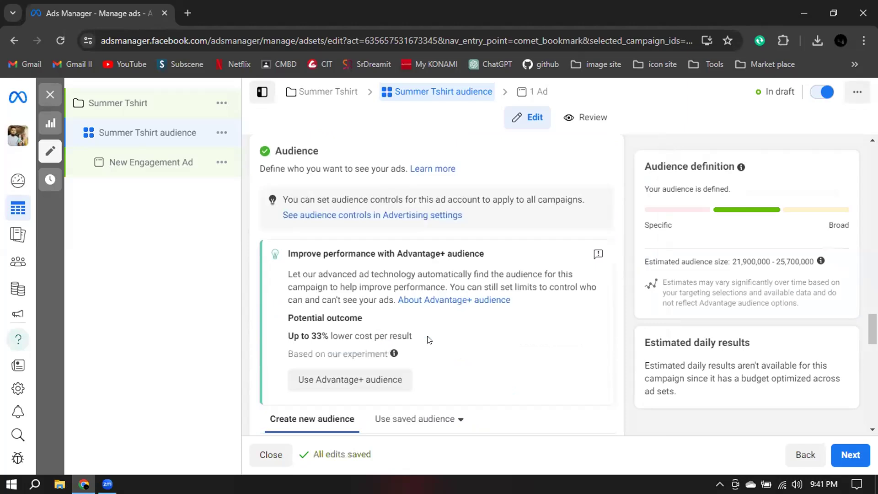
pyautogui.scroll(-6, 434, 339)
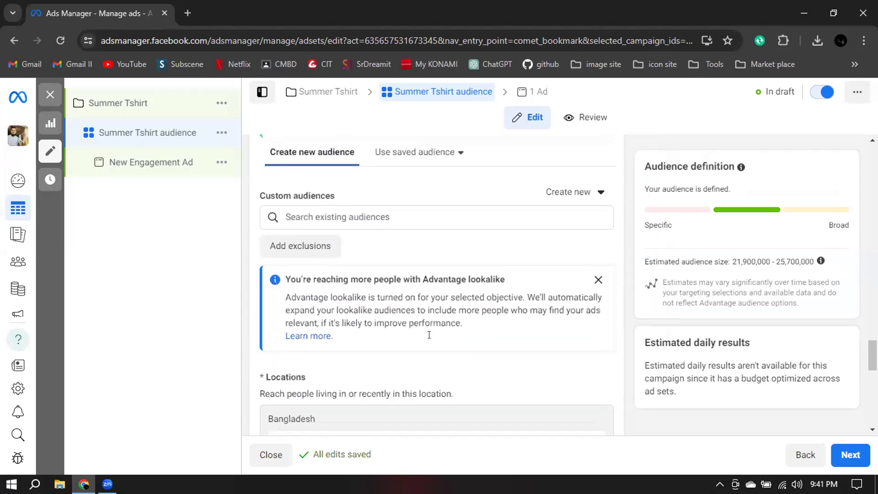
pyautogui.click(598, 216)
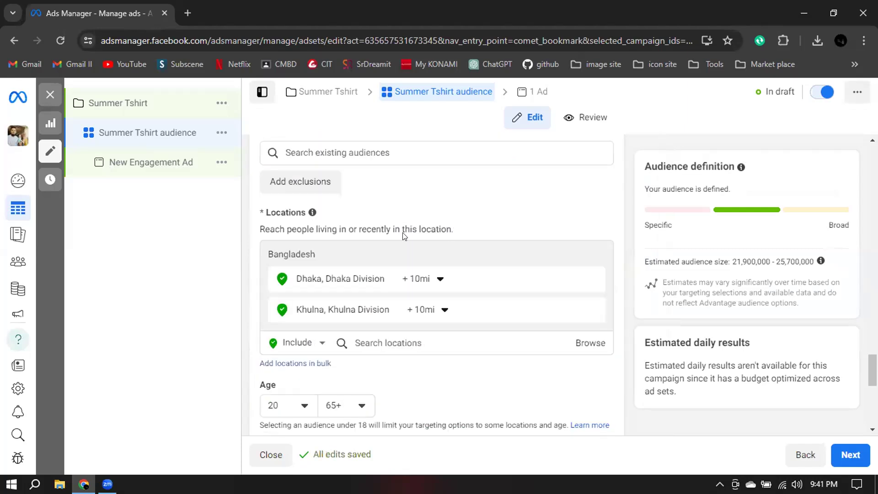
pyautogui.scroll(2, 390, 239)
pyautogui.scroll(-2, 359, 278)
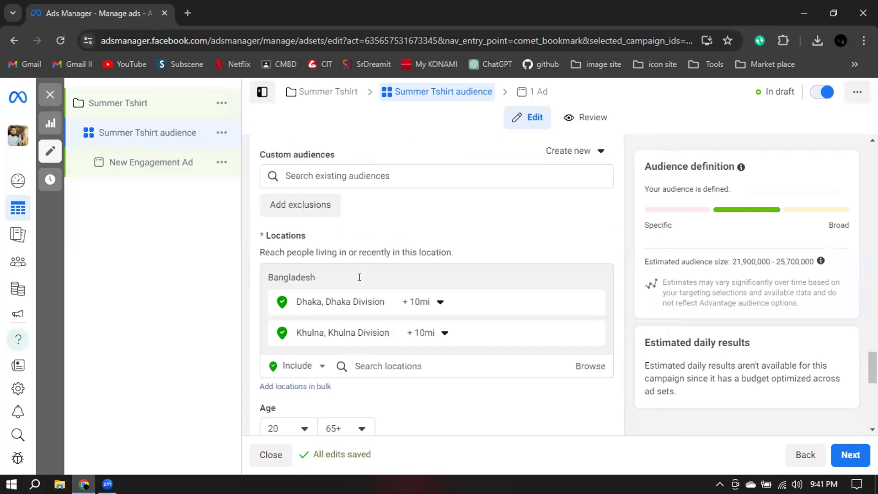
# Keep the audience's lower age limit at 20 and set its upper age limit to 40.
pyautogui.scroll(-4, 320, 297)
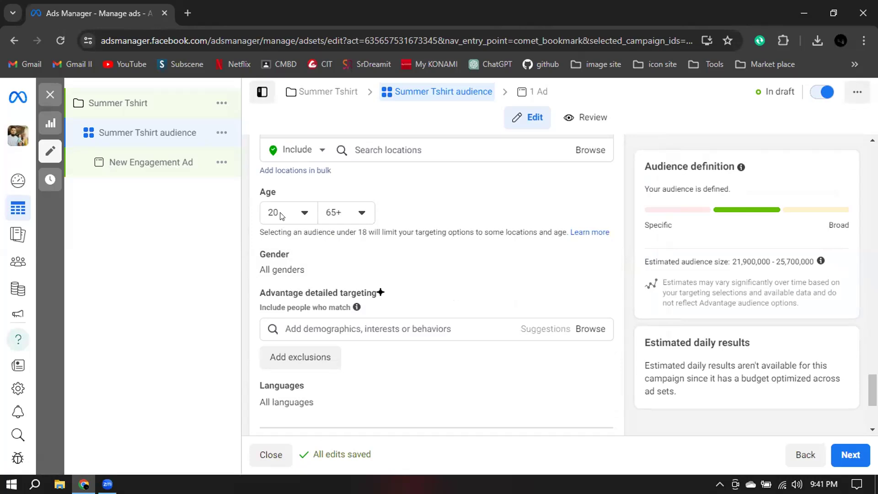
pyautogui.click(281, 216)
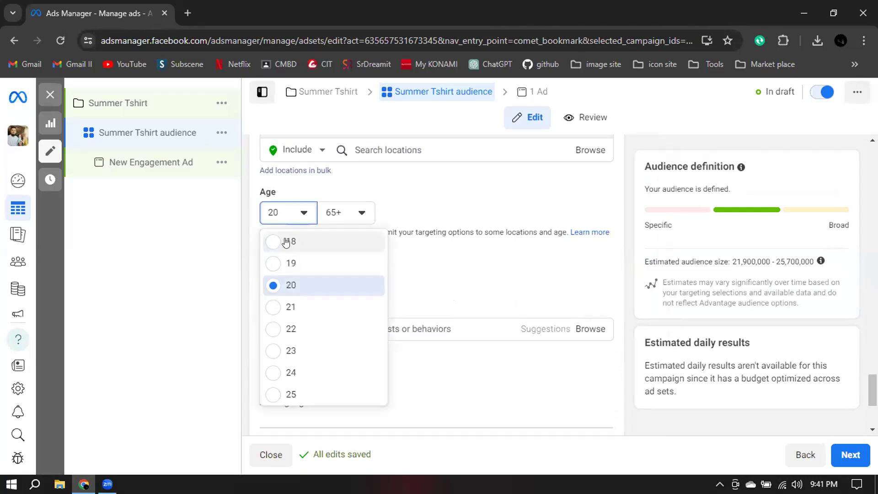
pyautogui.click(479, 214)
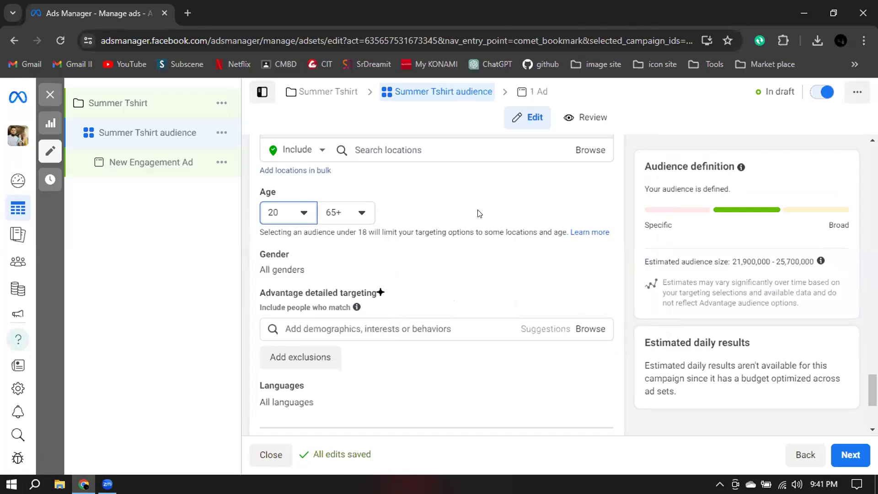
pyautogui.click(362, 213)
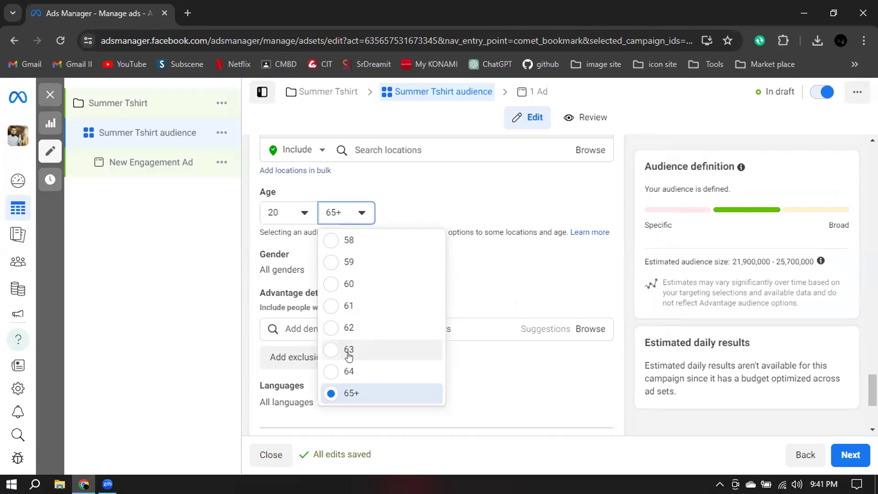
pyautogui.scroll(6, 349, 356)
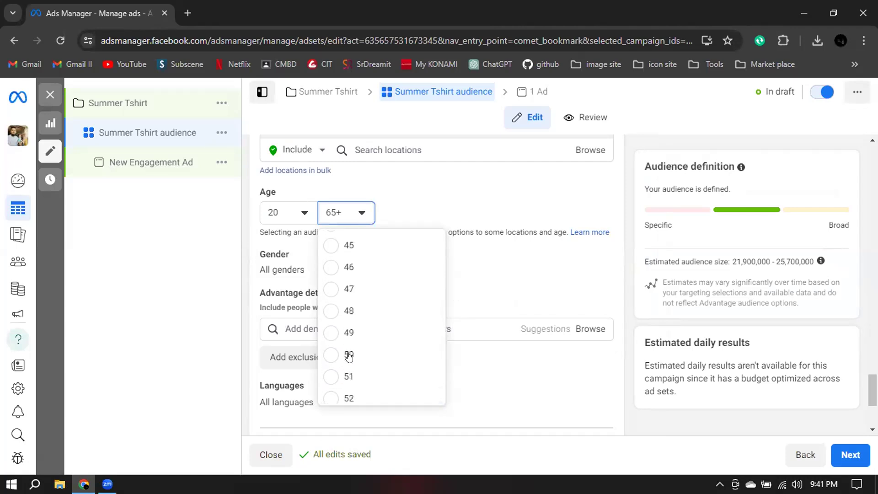
pyautogui.scroll(1, 349, 356)
pyautogui.scroll(3, 335, 286)
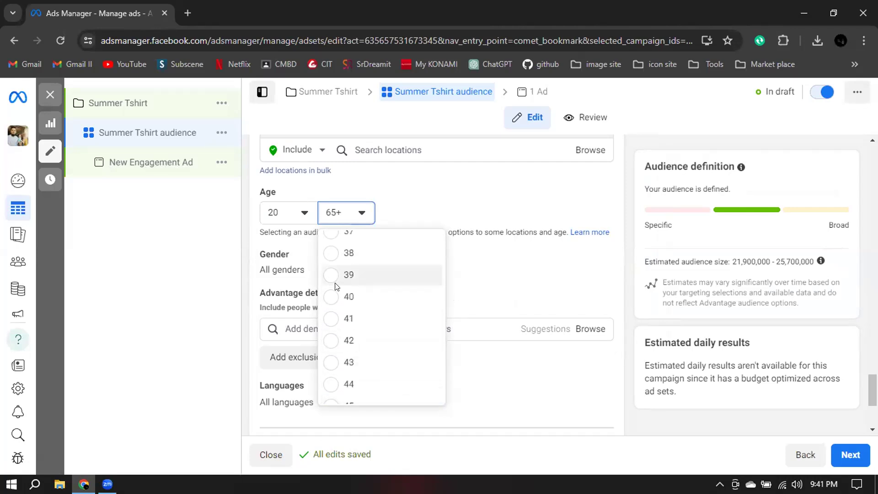
pyautogui.click(327, 298)
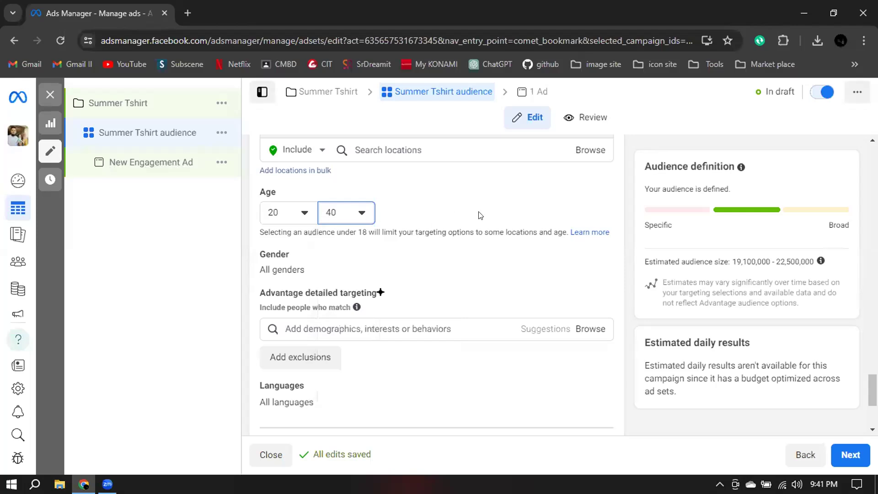
# Examine the estimated audience size for the 20 to 40 age range in the Audience definition.
pyautogui.moveTo(731, 263); pyautogui.dragTo(815, 265)
pyautogui.moveTo(815, 265)
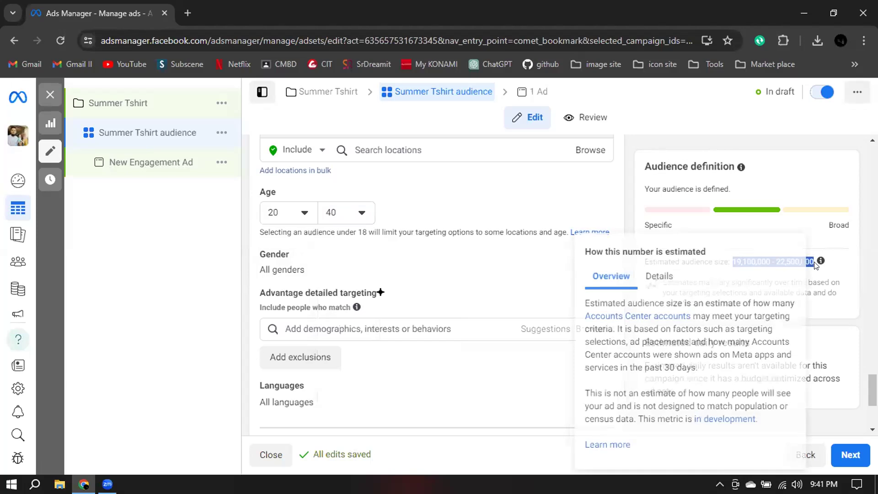
pyautogui.click(631, 212)
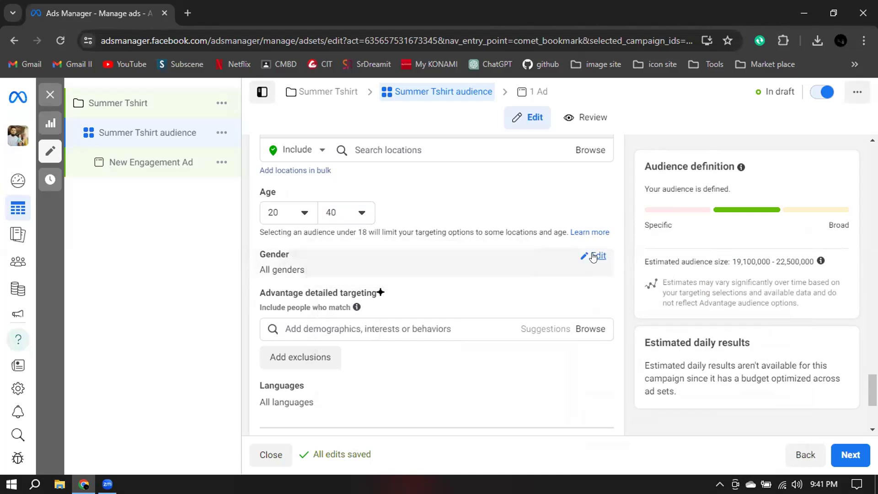
# Restrict the audience's gender to Women and review the Advantage detailed targeting section.
pyautogui.click(594, 256)
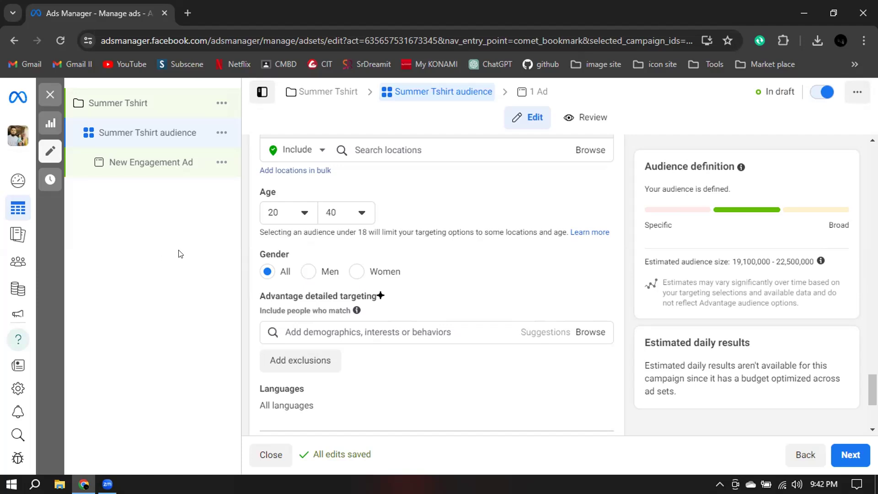
pyautogui.click(354, 271)
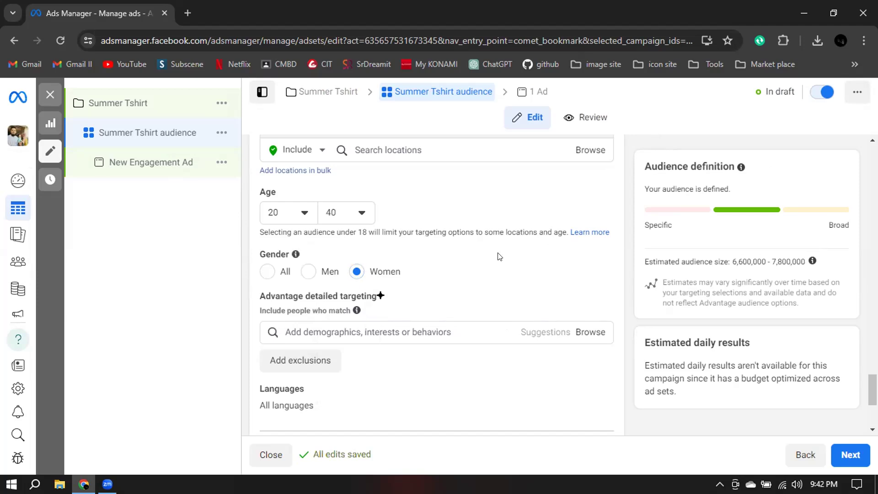
pyautogui.scroll(-2, 499, 256)
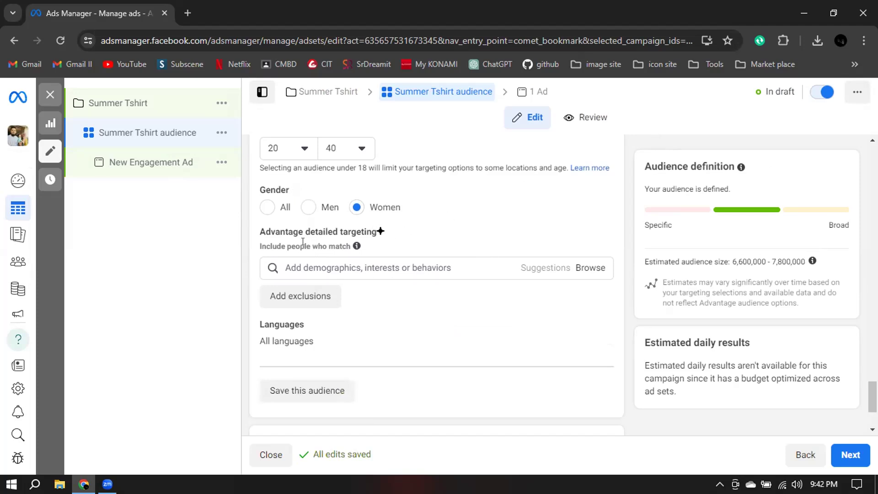
pyautogui.moveTo(261, 231); pyautogui.dragTo(374, 241)
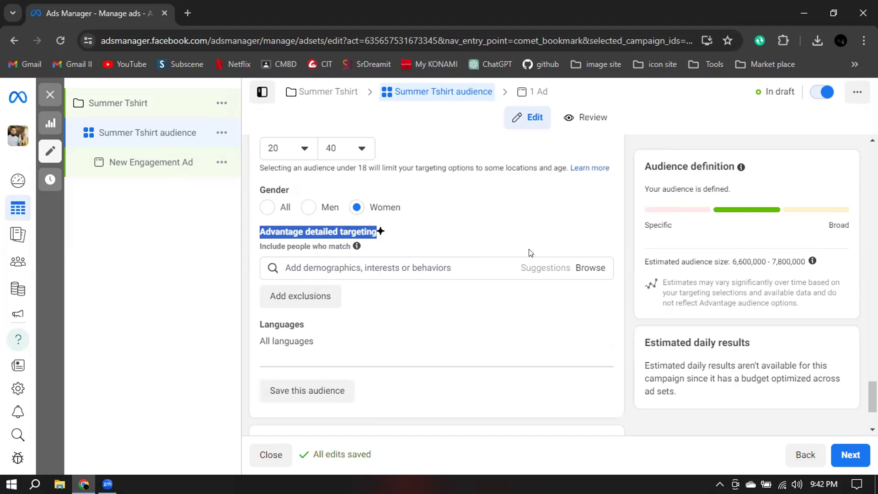
pyautogui.click(620, 210)
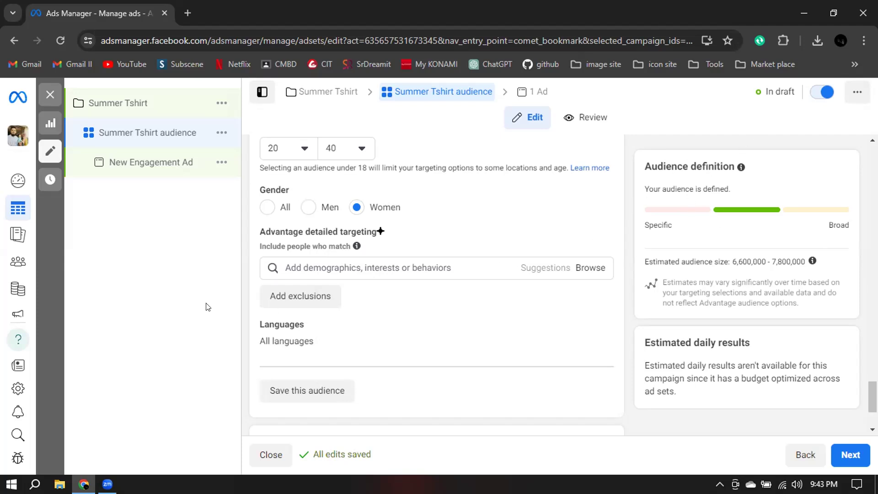
# Open Facebook in a new browser tab and browse the feed for the sponsored Mercedes-Benz Bangladesh post.
pyautogui.click(188, 13)
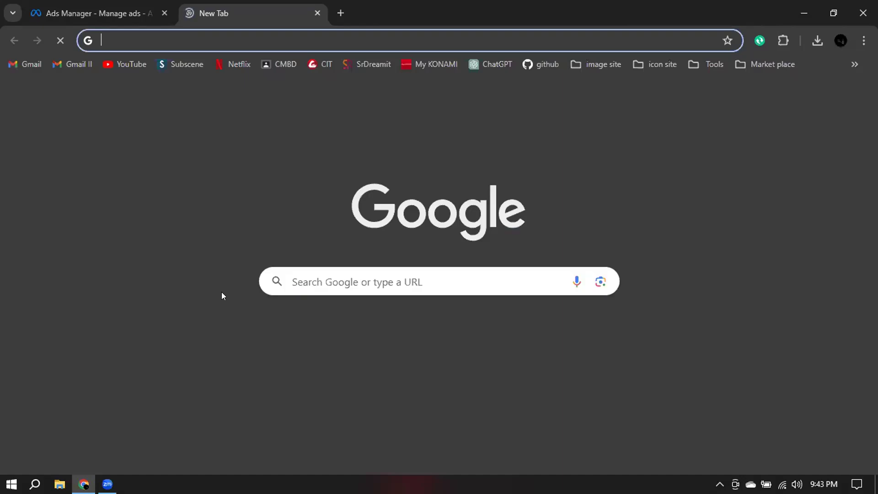
pyautogui.click(290, 334)
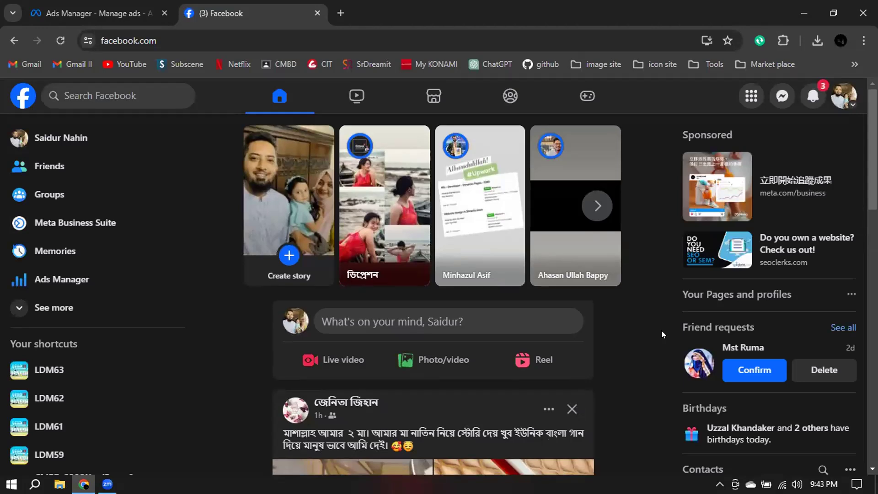
pyautogui.scroll(-10, 661, 330)
pyautogui.scroll(-3, 661, 330)
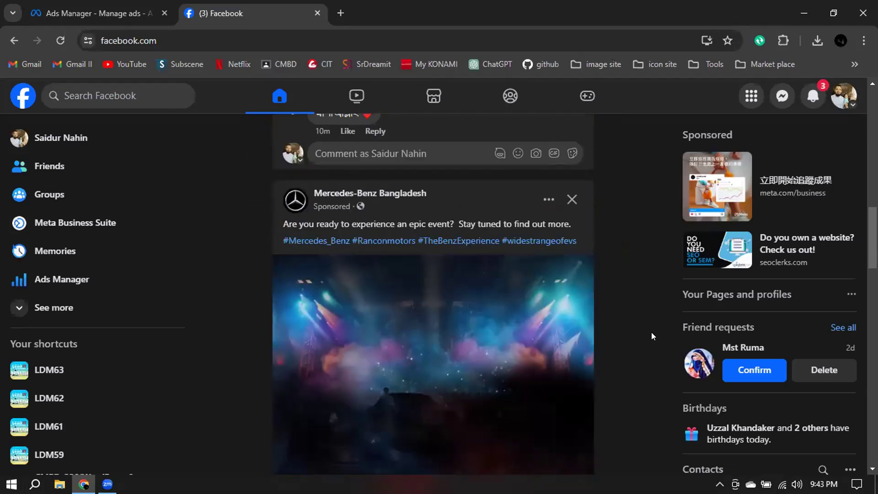
pyautogui.scroll(-1, 651, 336)
pyautogui.scroll(-1, 652, 336)
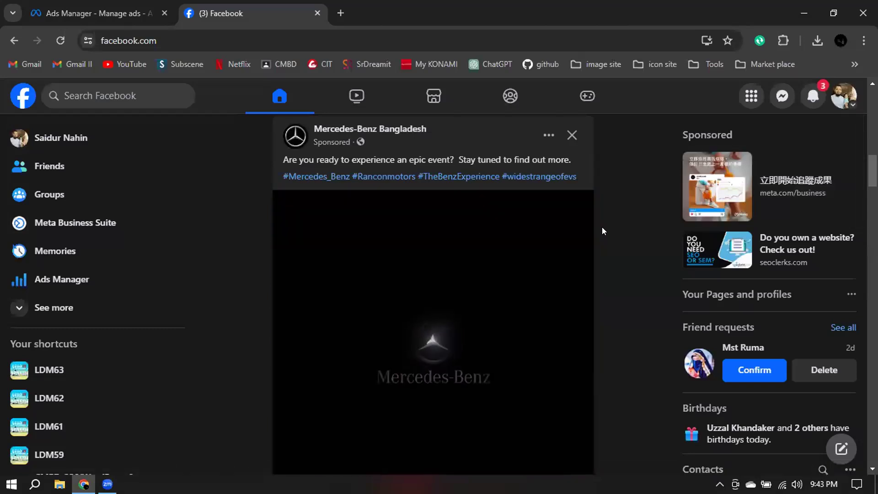
# Examine the advertiser choices explaining why the Mercedes-Benz Bangladesh ad is shown, and return to the ad set's age and gender settings in Ads Manager.
pyautogui.click(545, 137)
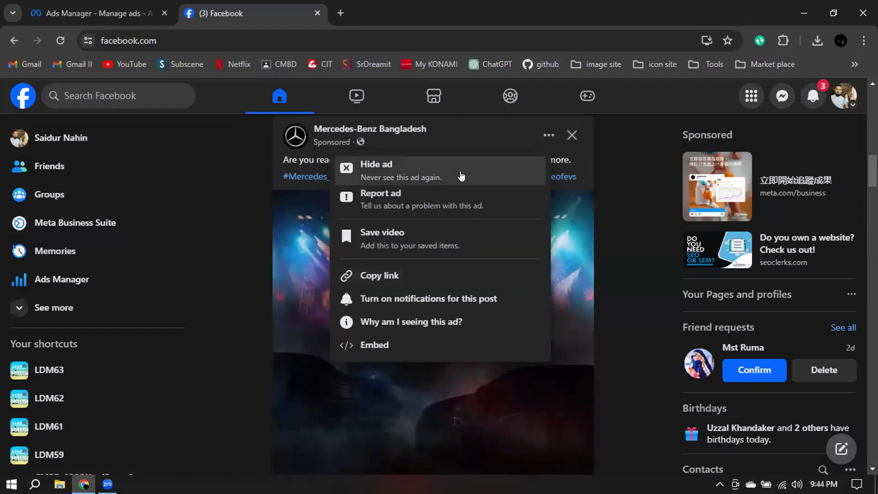
pyautogui.click(414, 322)
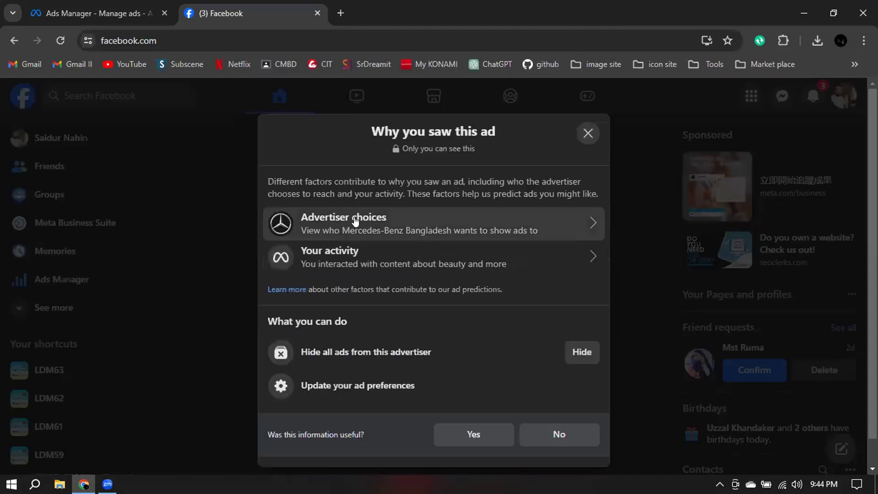
pyautogui.click(473, 224)
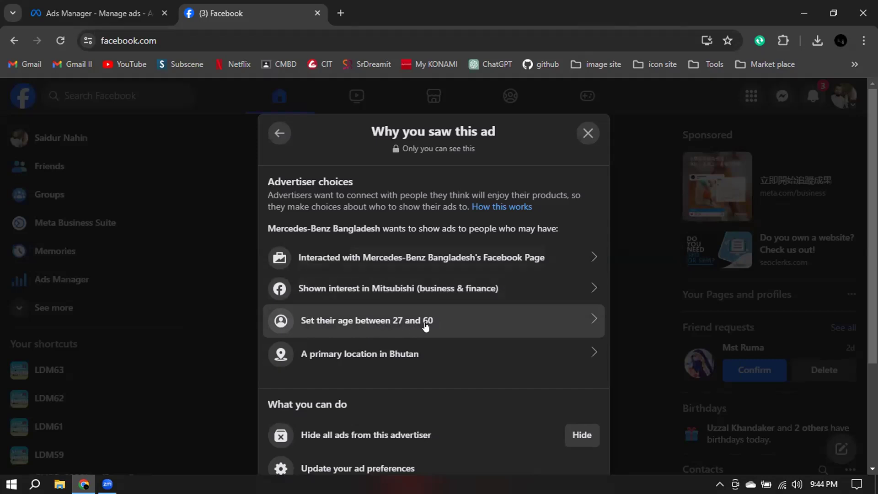
pyautogui.click(105, 4)
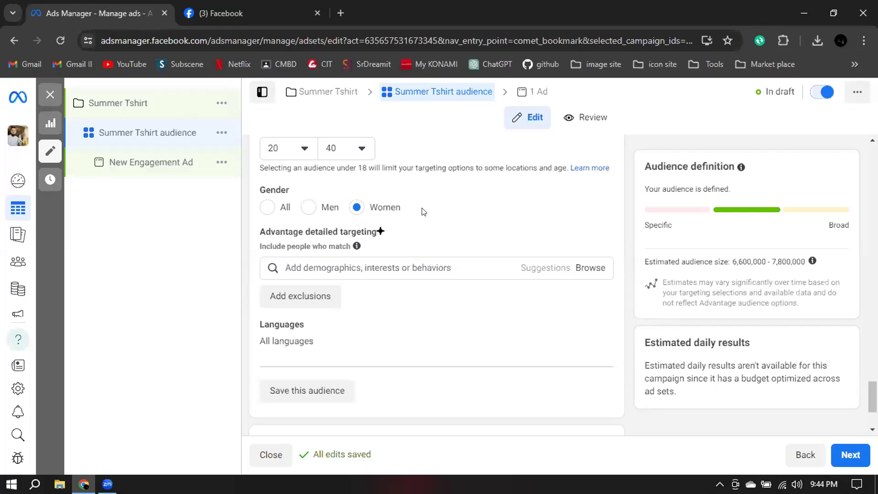
pyautogui.scroll(1, 323, 225)
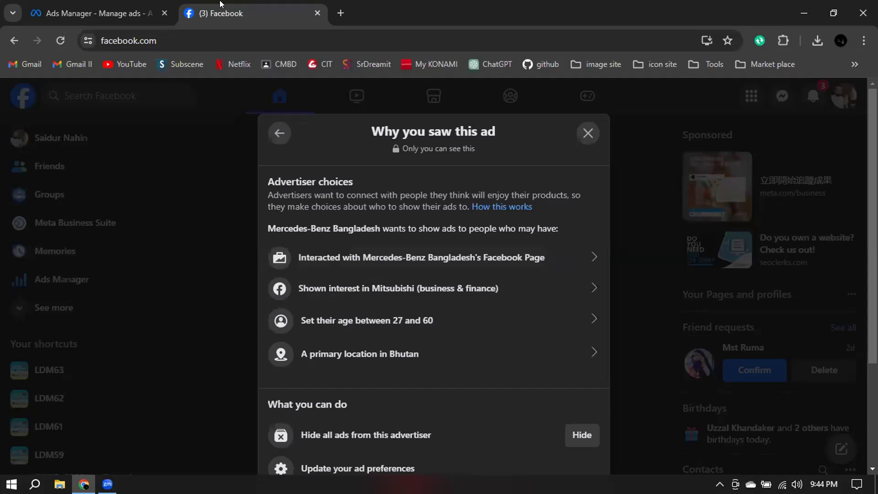
# Switch back to Facebook and examine the Mitsubishi interest and Page interaction explanations for the Mercedes-Benz Bangladesh ad, closing the ad explanation.
pyautogui.click(213, 6)
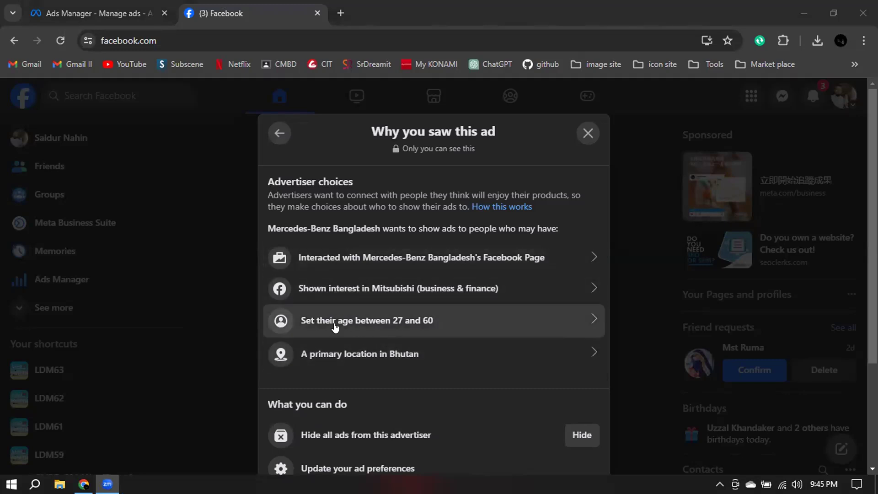
pyautogui.click(401, 288)
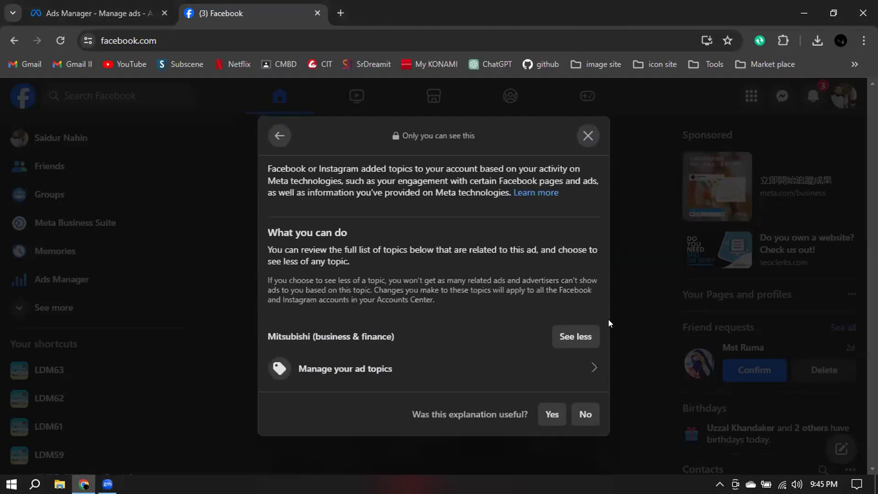
pyautogui.click(280, 136)
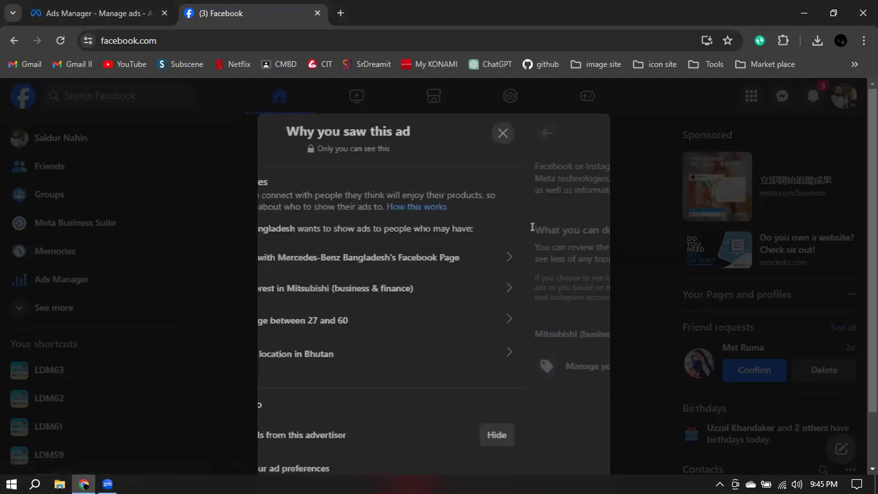
pyautogui.click(537, 256)
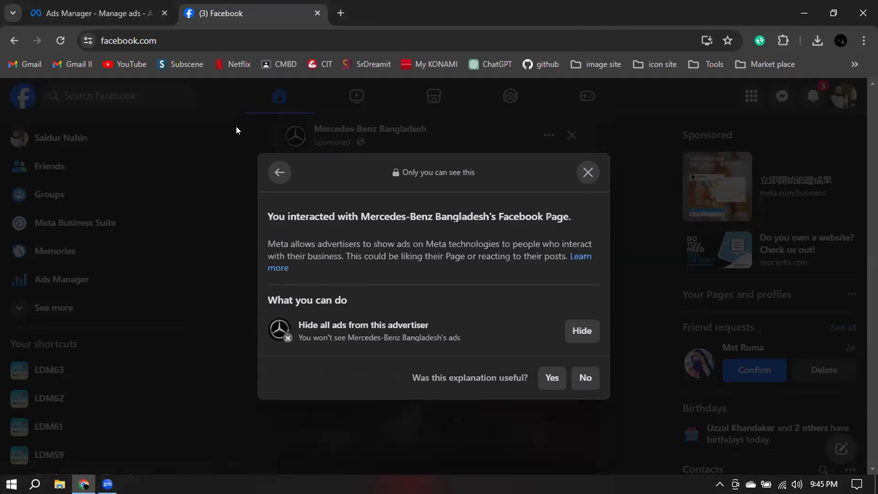
pyautogui.click(279, 172)
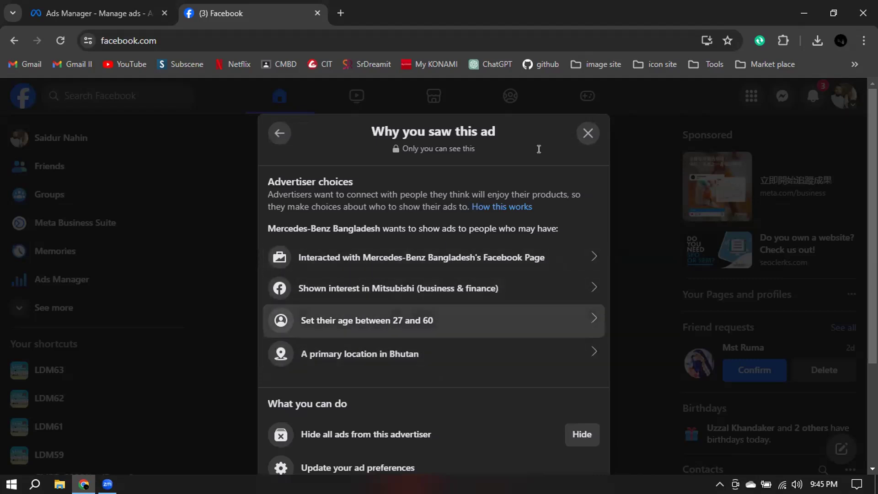
pyautogui.click(588, 134)
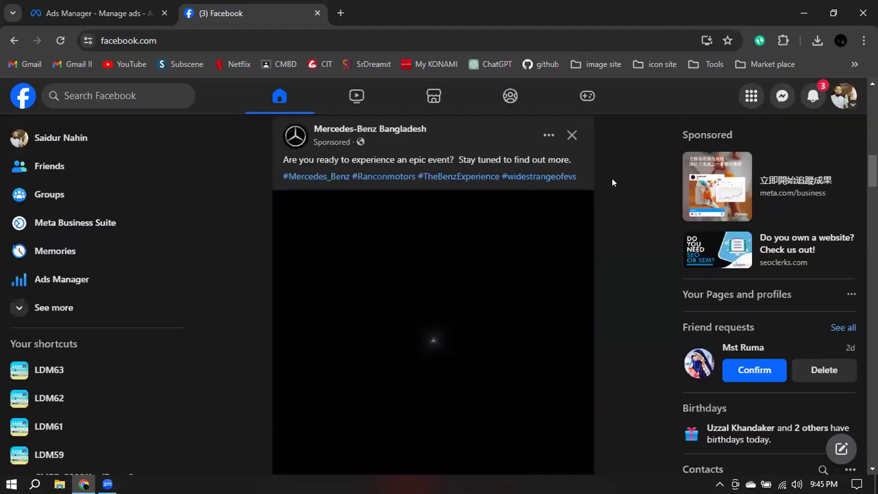
# Browse the Facebook feed for the sponsored SR Dream-IT post.
pyautogui.scroll(-15, 612, 182)
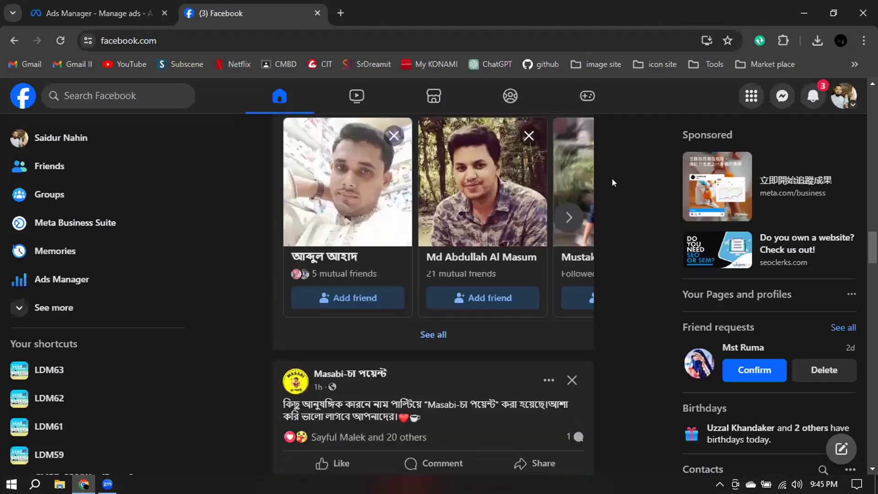
pyautogui.scroll(-18, 613, 182)
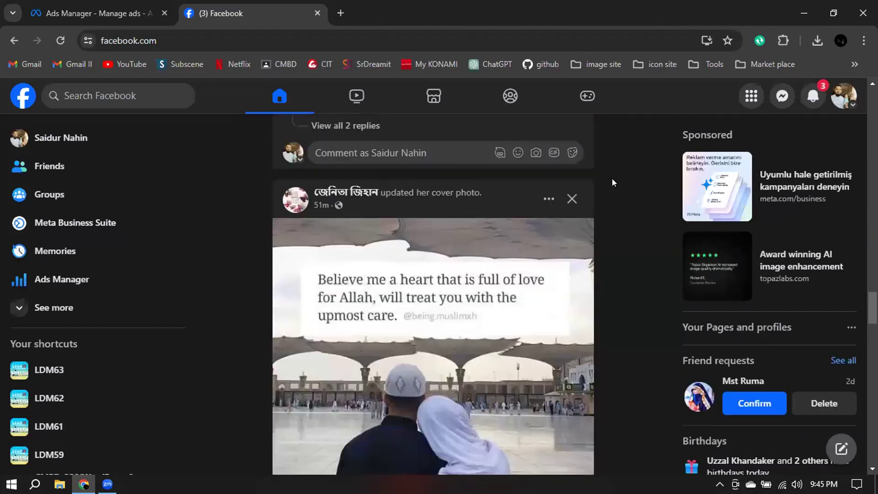
pyautogui.scroll(-12, 612, 180)
pyautogui.scroll(-15, 611, 182)
pyautogui.scroll(-15, 612, 181)
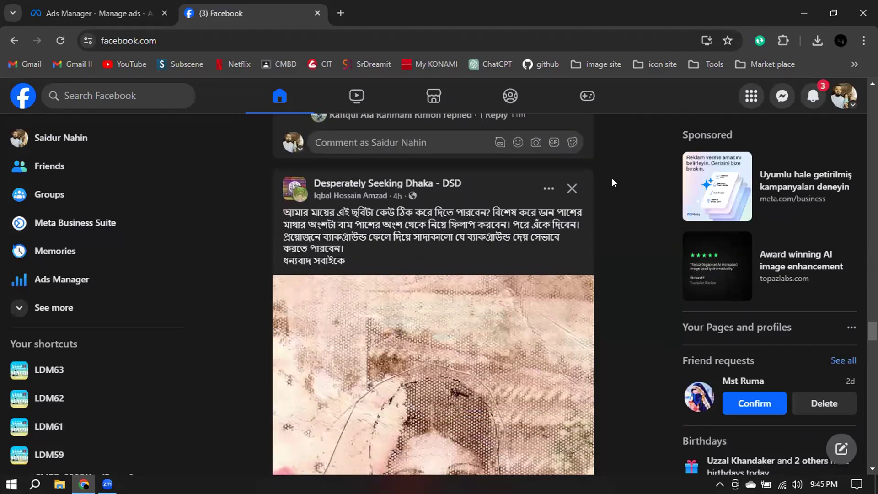
pyautogui.scroll(-15, 611, 182)
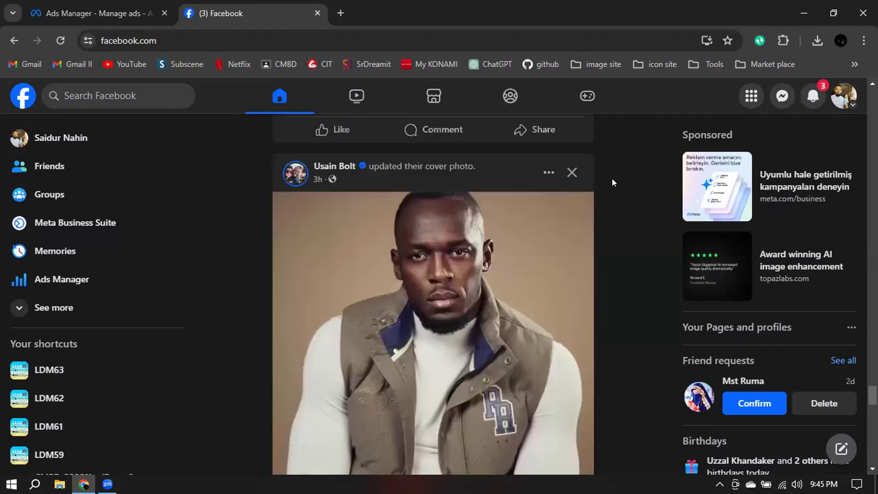
pyautogui.scroll(-4, 613, 178)
pyautogui.scroll(20, 612, 179)
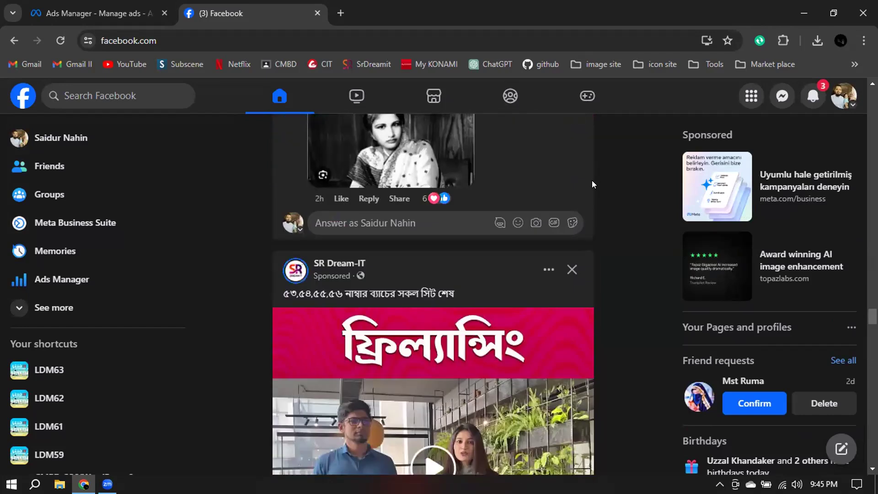
pyautogui.scroll(-1, 622, 171)
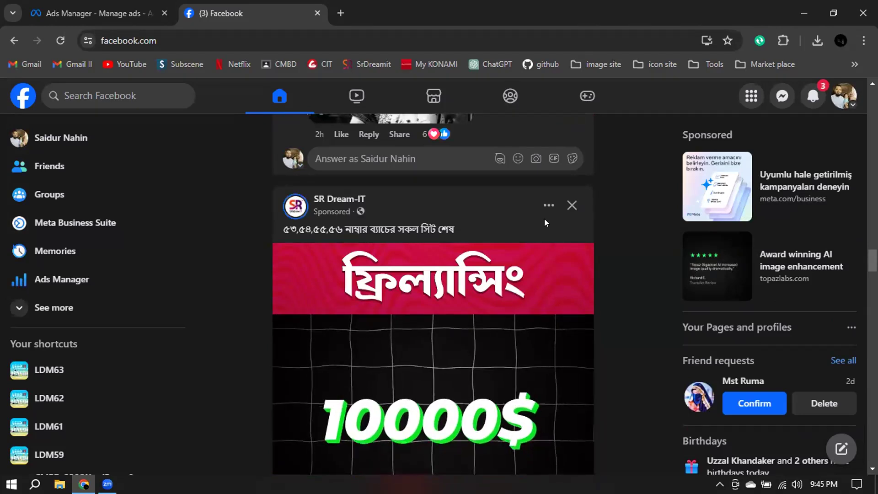
# Examine the advertiser choices explaining why the SR Dream-IT ad is shown and close the explanation.
pyautogui.click(545, 205)
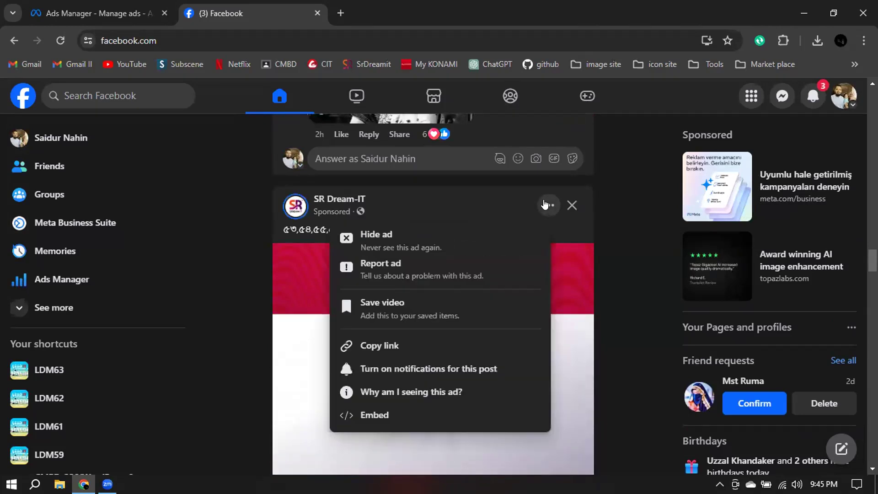
pyautogui.click(430, 392)
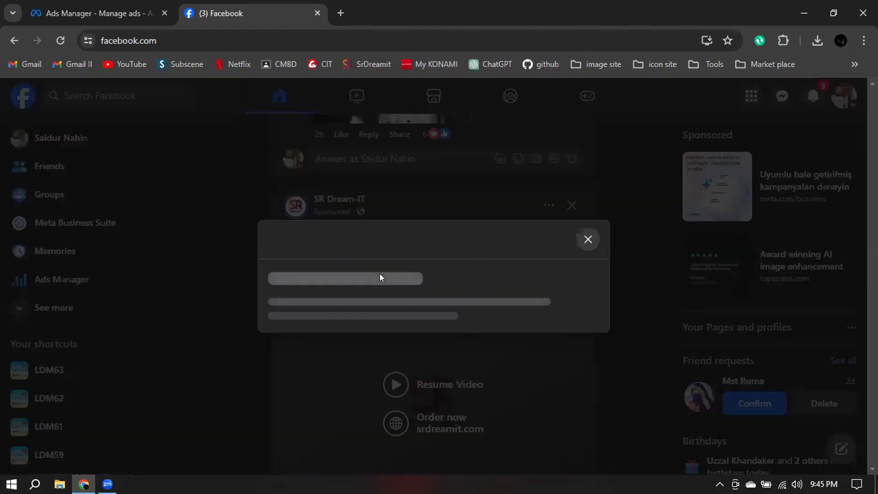
pyautogui.click(525, 223)
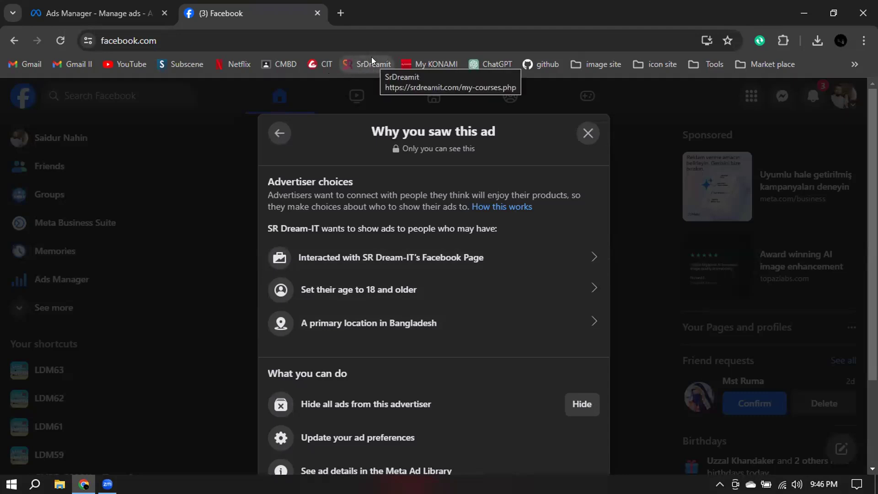
pyautogui.click(587, 132)
# Reload the Facebook feed and examine the advertiser choices for the sponsored Onitsuka Tiger Official Site ad, closing the explanation.
pyautogui.scroll(-15, 619, 280)
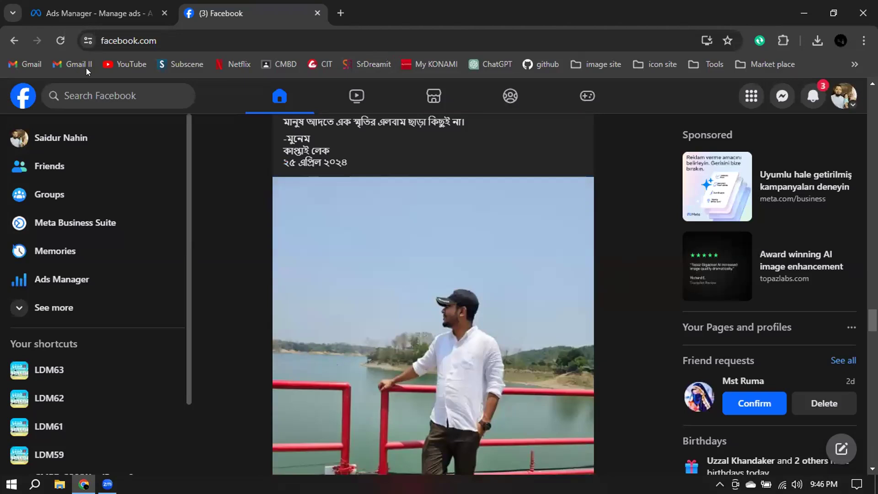
pyautogui.click(60, 40)
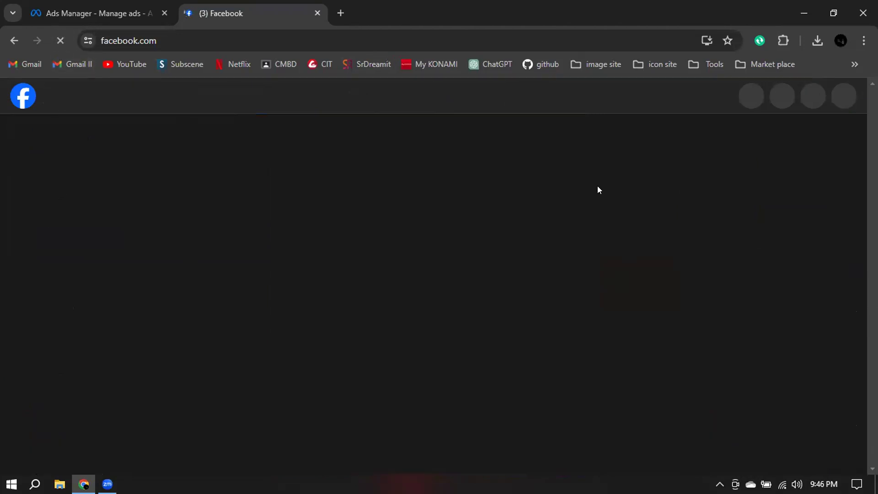
pyautogui.scroll(-10, 552, 262)
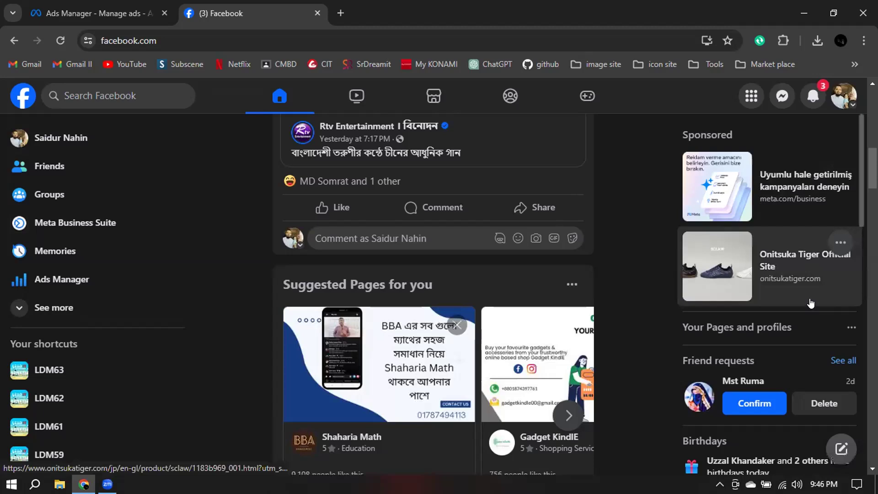
pyautogui.moveTo(759, 263)
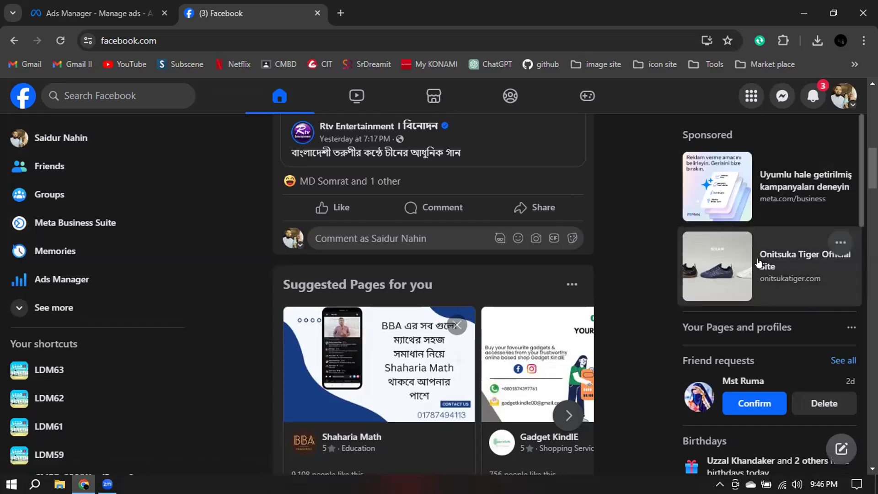
pyautogui.click(836, 242)
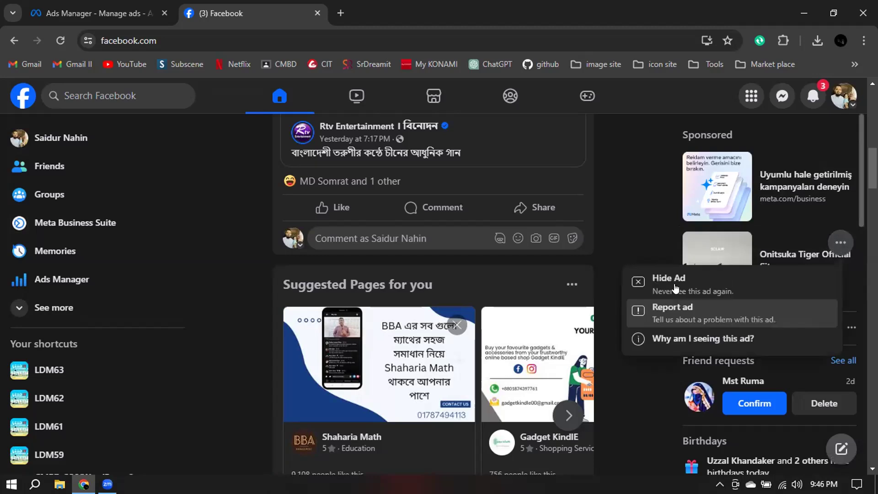
pyautogui.click(648, 336)
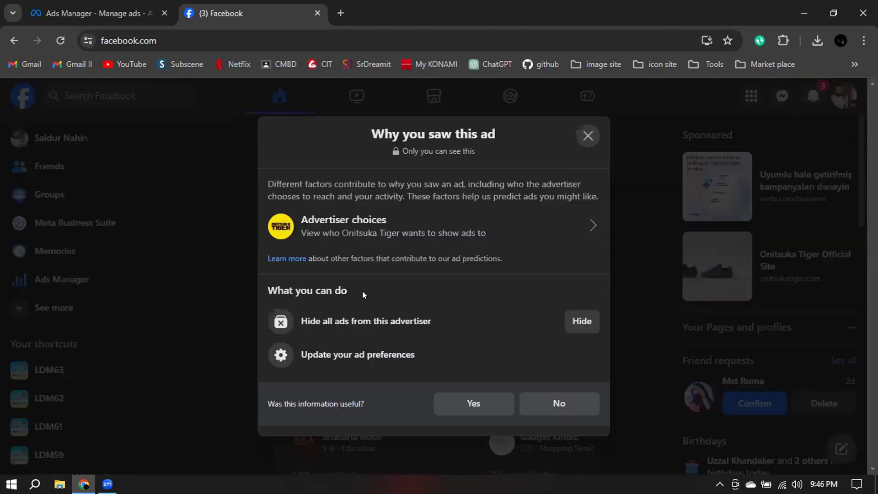
pyautogui.click(544, 229)
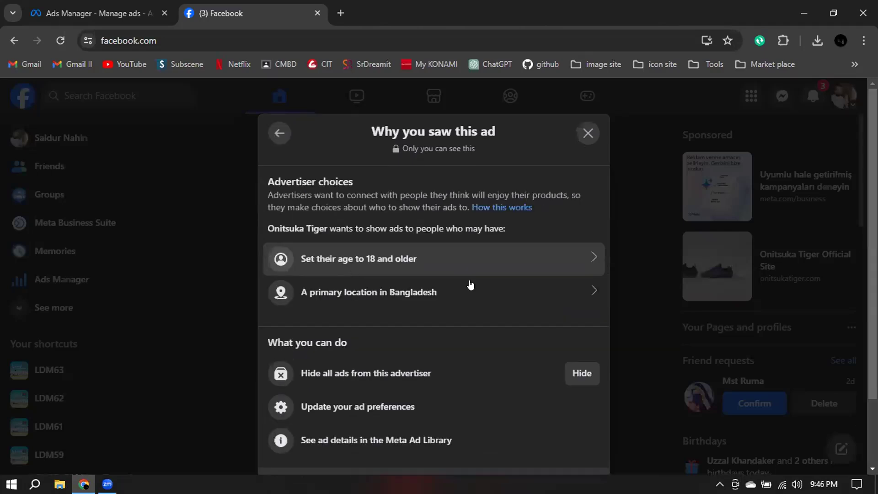
pyautogui.click(587, 133)
# Find the sponsored atB Jobs Bangladesh post in the feed and view the advertiser choices explaining why it is shown.
pyautogui.scroll(-3, 610, 293)
pyautogui.scroll(-15, 611, 291)
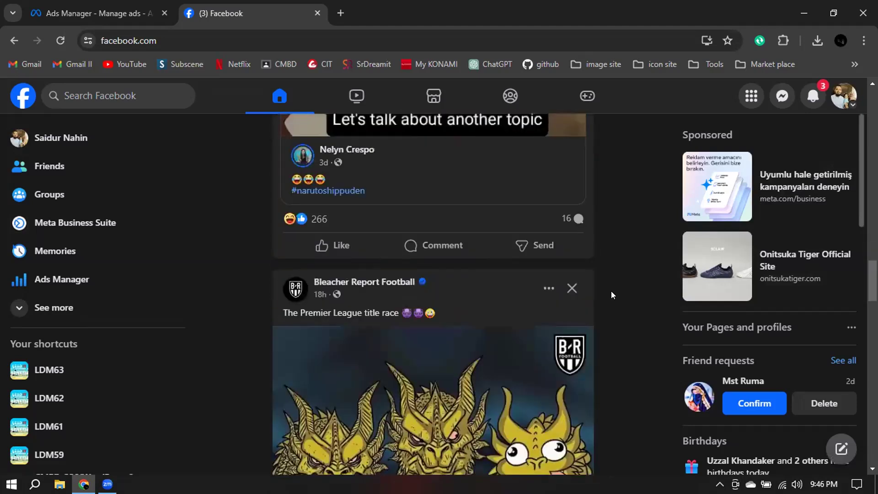
pyautogui.scroll(-12, 611, 291)
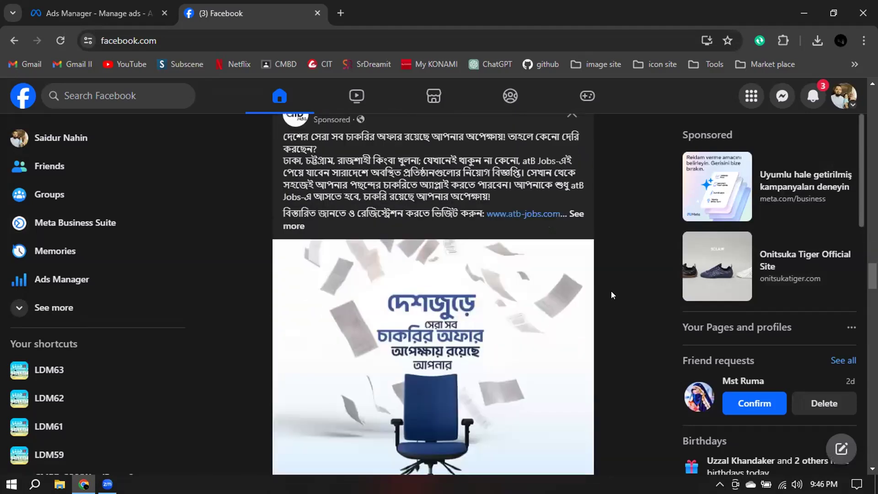
pyautogui.scroll(1, 610, 290)
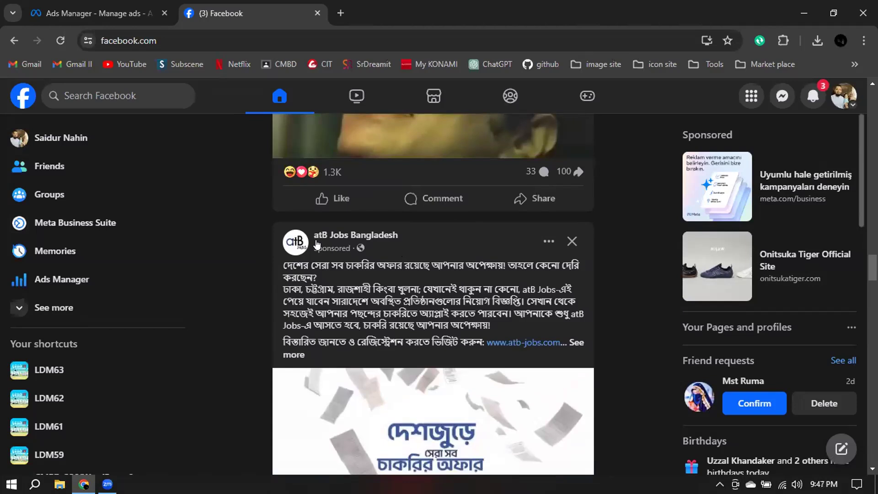
pyautogui.moveTo(346, 237)
pyautogui.click(549, 241)
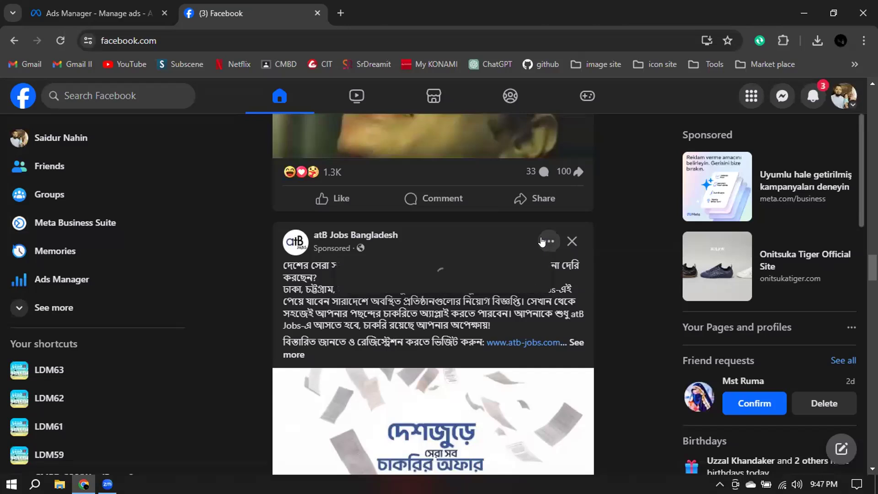
pyautogui.scroll(-3, 489, 313)
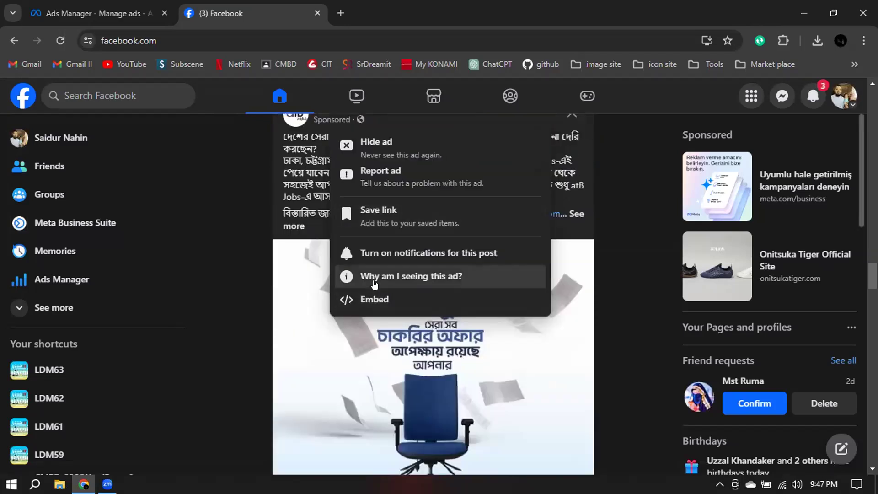
pyautogui.click(373, 280)
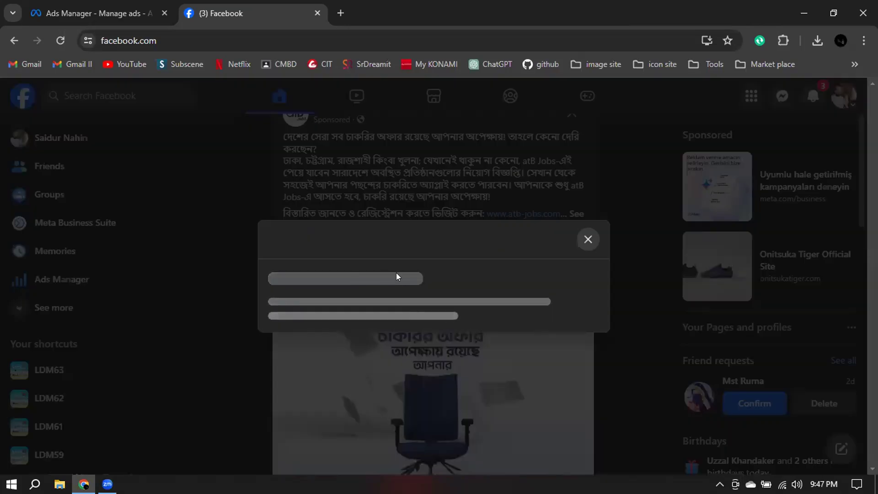
pyautogui.click(323, 220)
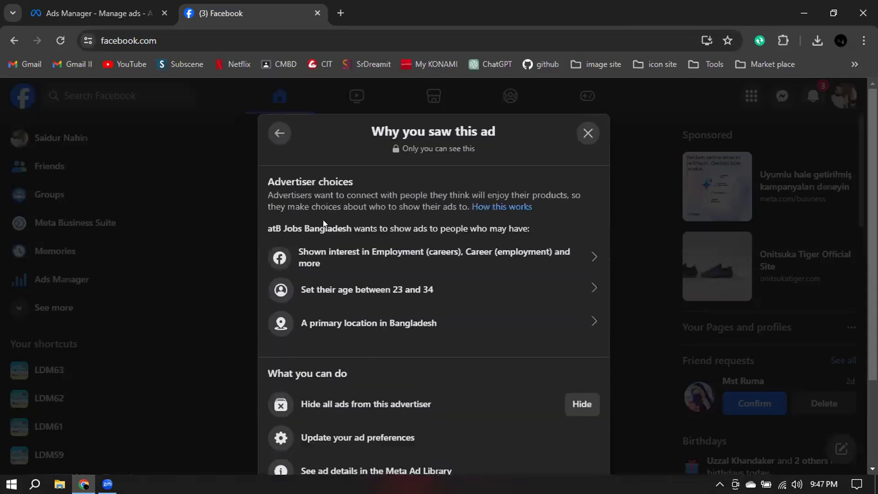
# Examine the interest topics behind the atB Jobs Bangladesh ad, highlighting the Employment, Career and Job entries.
pyautogui.click(325, 264)
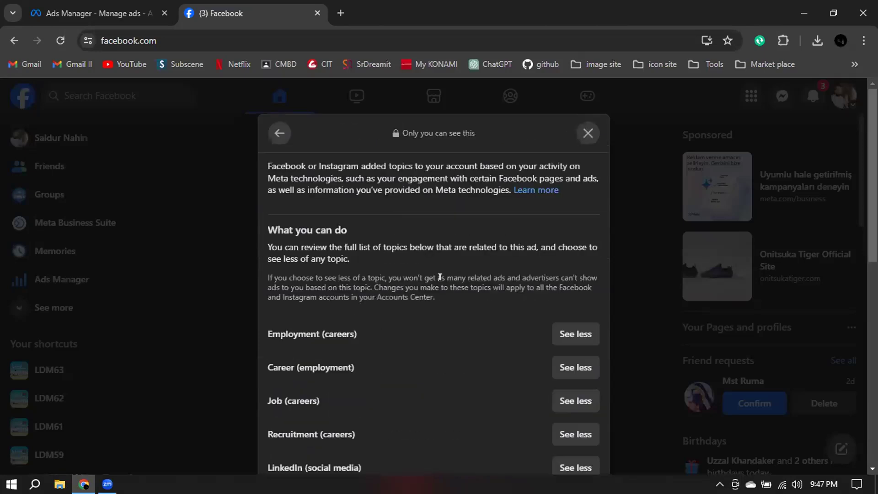
pyautogui.click(273, 138)
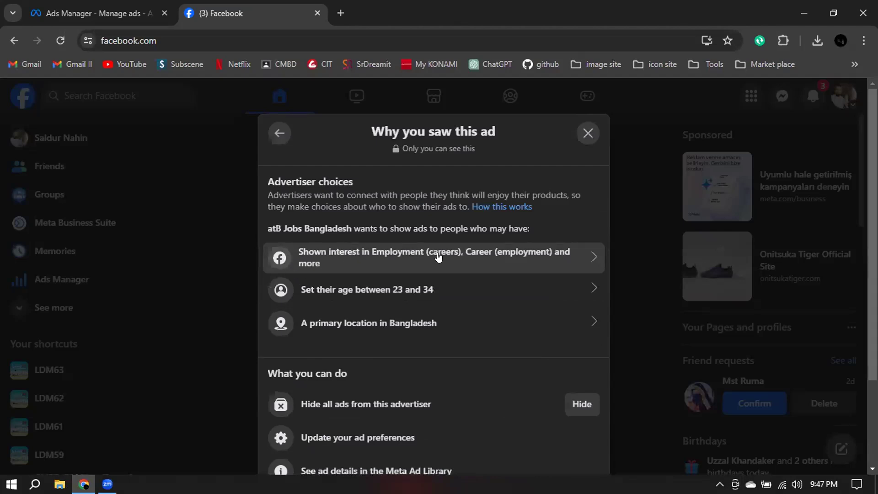
pyautogui.click(365, 247)
pyautogui.scroll(-3, 374, 271)
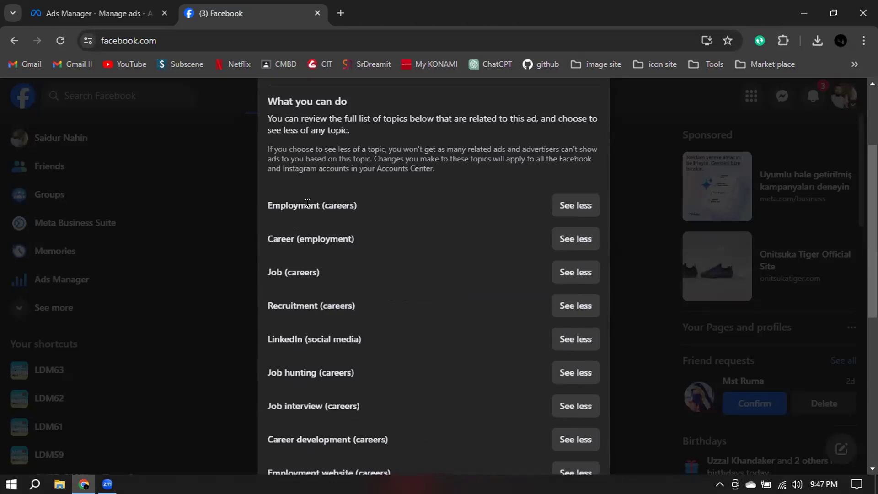
pyautogui.moveTo(316, 202); pyautogui.dragTo(259, 211)
pyautogui.moveTo(294, 239); pyautogui.dragTo(261, 240)
pyautogui.doubleClick(276, 270)
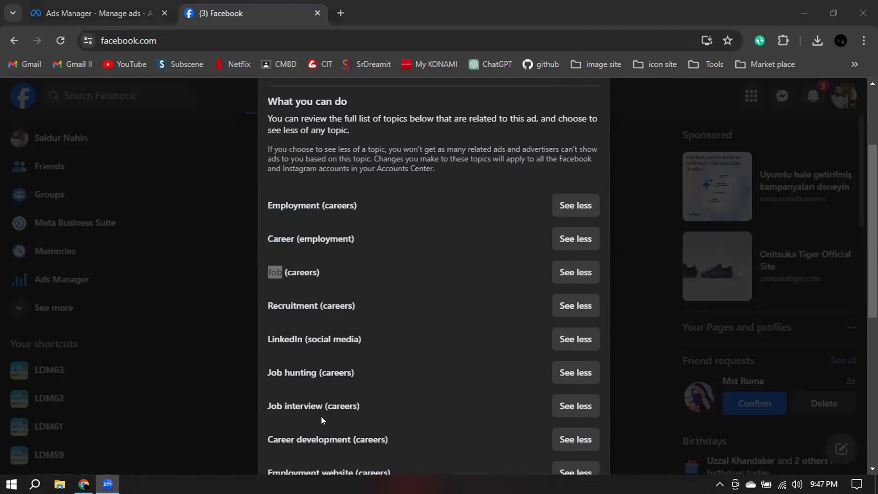
pyautogui.click(287, 274)
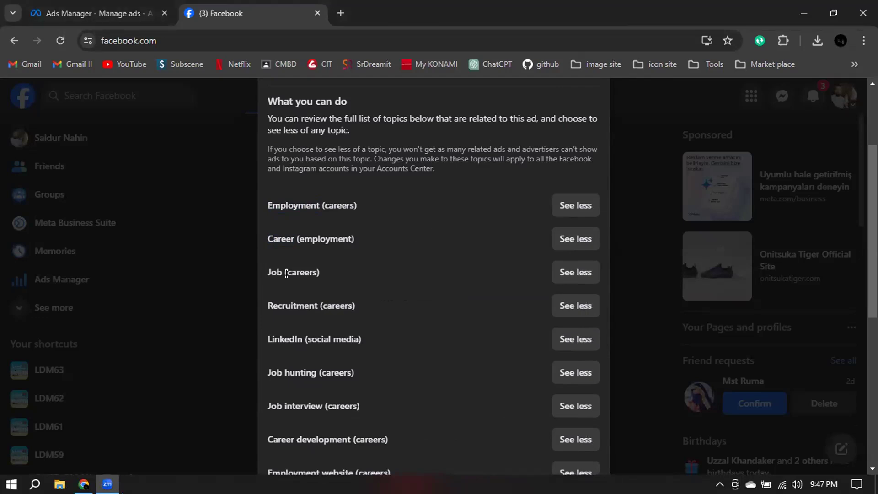
pyautogui.doubleClick(267, 273)
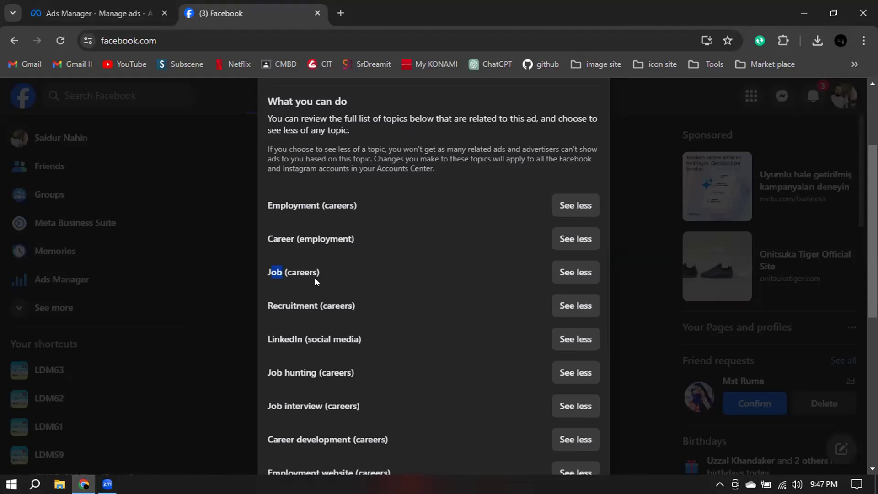
# Examine the remaining interest topics behind the atB Jobs Bangladesh ad, highlighting Job hunting, Job interview and Career development among them.
pyautogui.doubleClick(274, 205)
pyautogui.click(325, 204)
pyautogui.scroll(-1, 425, 242)
pyautogui.moveTo(303, 275); pyautogui.dragTo(263, 272)
pyautogui.moveTo(316, 308); pyautogui.dragTo(267, 306)
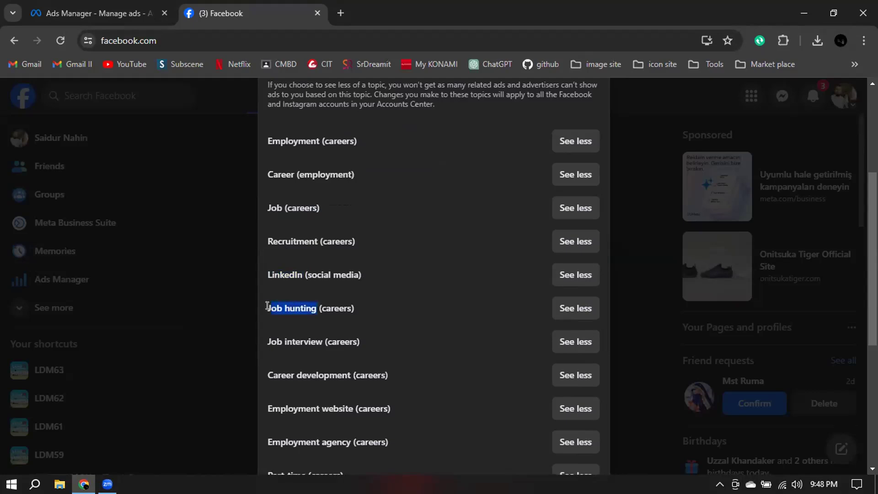
pyautogui.moveTo(324, 340); pyautogui.dragTo(266, 338)
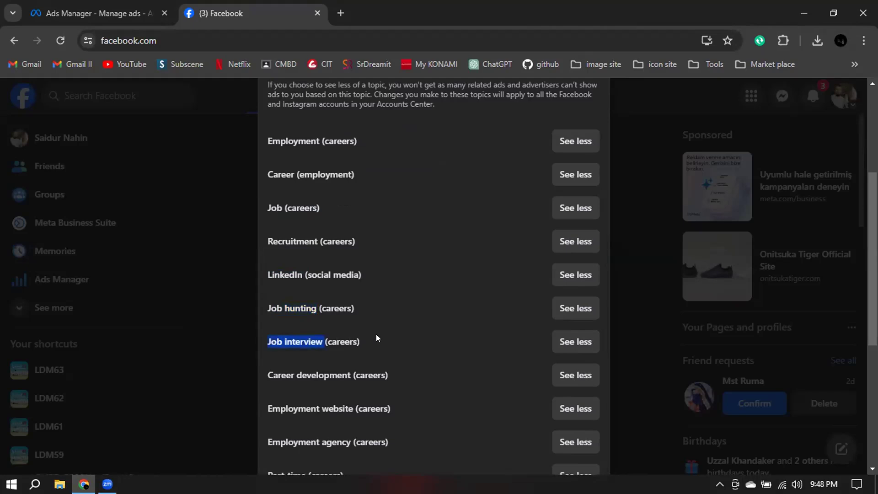
pyautogui.scroll(-1, 376, 334)
pyautogui.moveTo(262, 309); pyautogui.dragTo(340, 314)
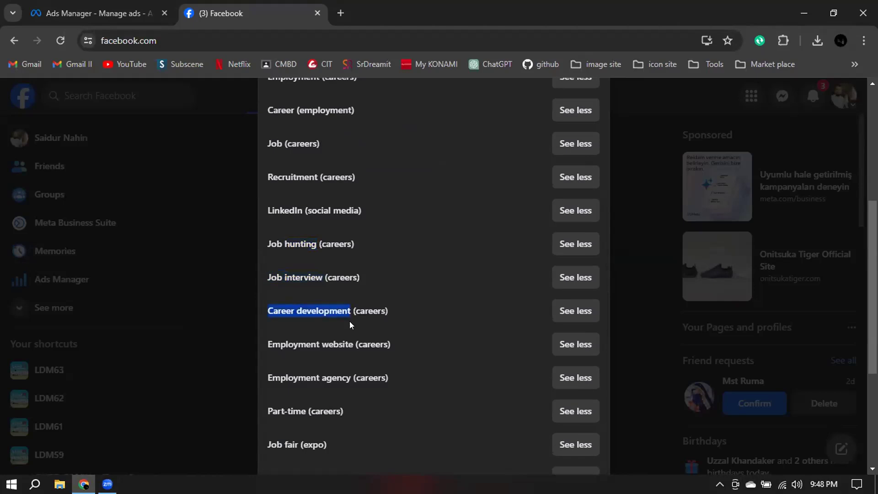
pyautogui.scroll(-1, 329, 316)
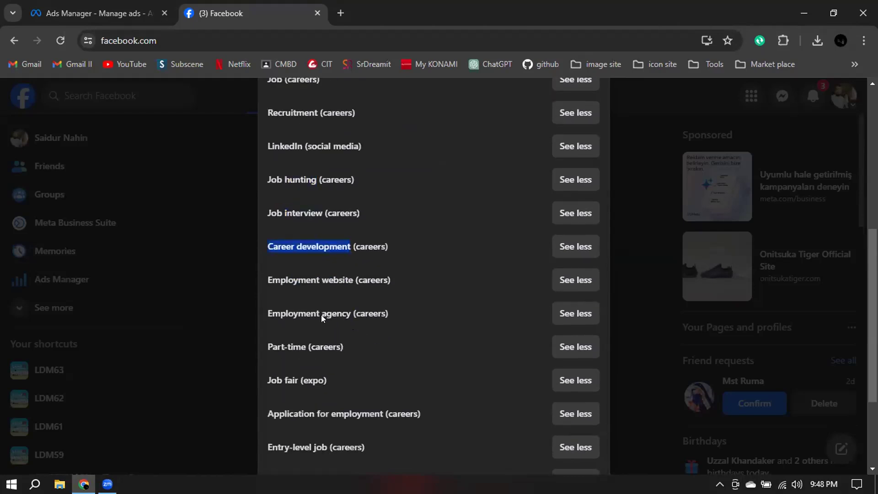
pyautogui.scroll(-1, 294, 206)
pyautogui.scroll(-1, 299, 226)
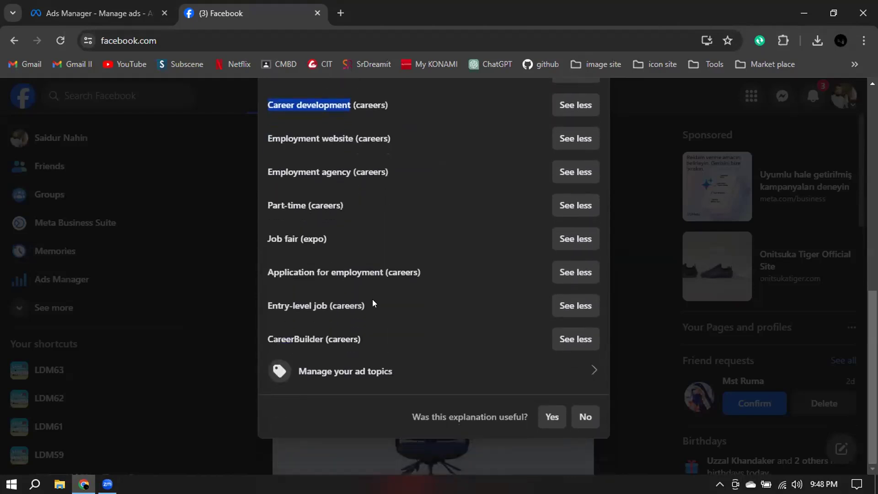
# Highlight the whole list of interest topics, review it from the start, and close the ad explanation.
pyautogui.moveTo(357, 340); pyautogui.dragTo(278, 201)
pyautogui.scroll(1, 298, 156)
pyautogui.scroll(5, 298, 155)
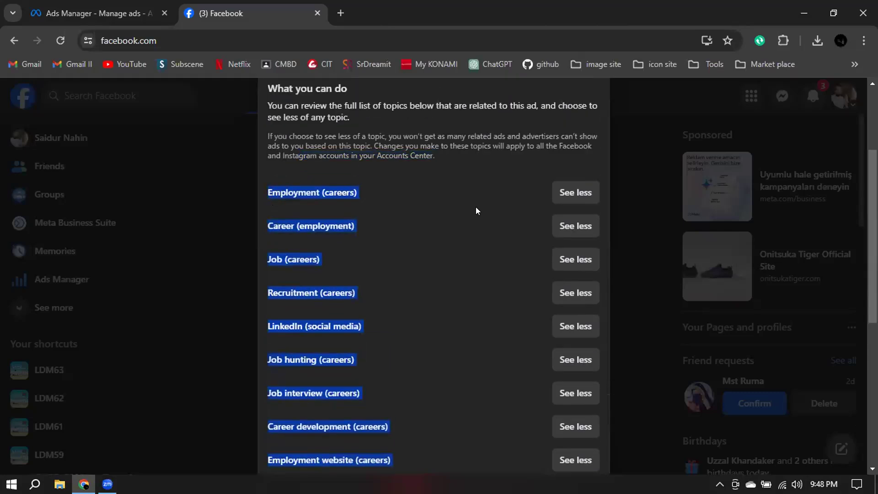
pyautogui.scroll(3, 447, 267)
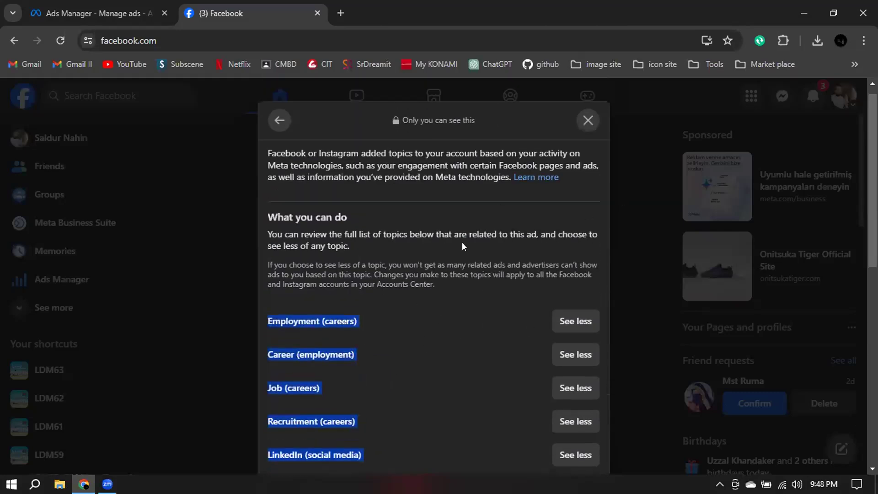
pyautogui.click(588, 120)
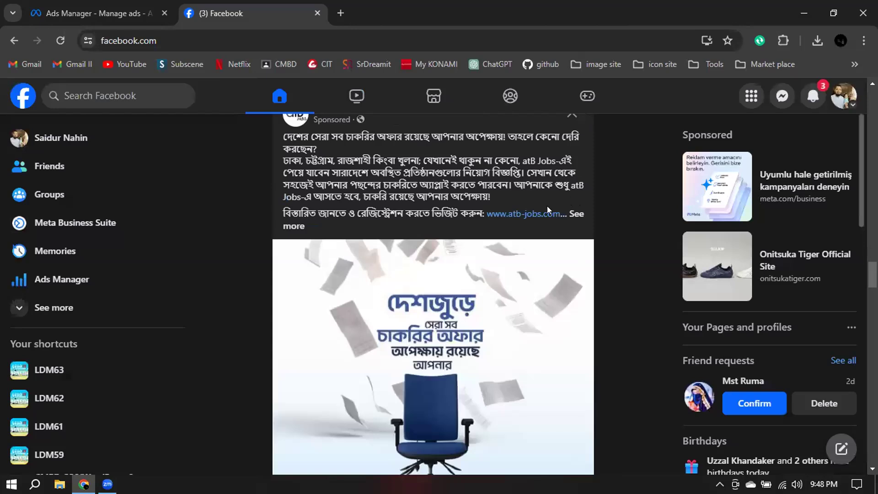
# Return to Ads Manager and expand the Demographics category while browsing detailed targeting for the Summer Tshirt audience ad set.
pyautogui.click(103, 9)
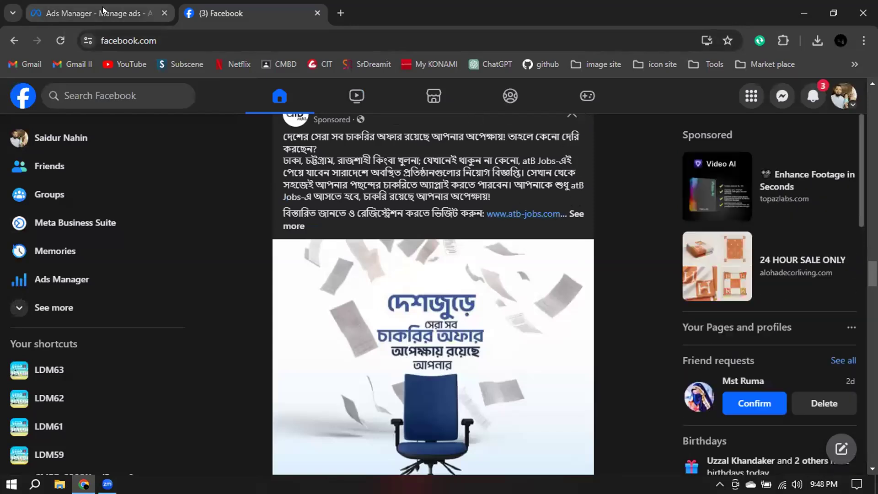
pyautogui.scroll(-4, 496, 349)
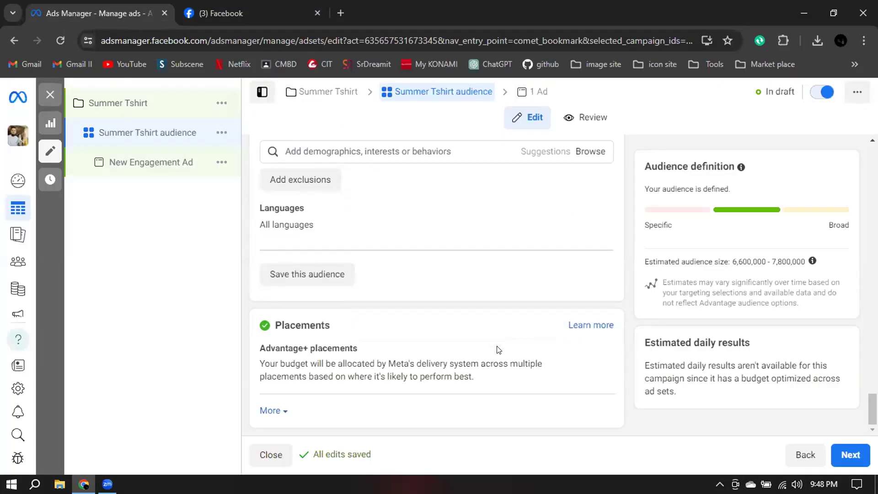
pyautogui.scroll(3, 457, 264)
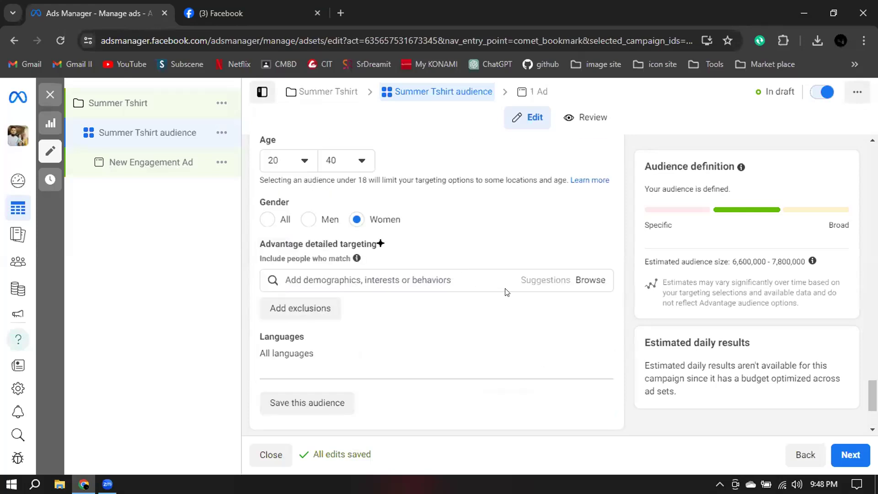
pyautogui.click(385, 276)
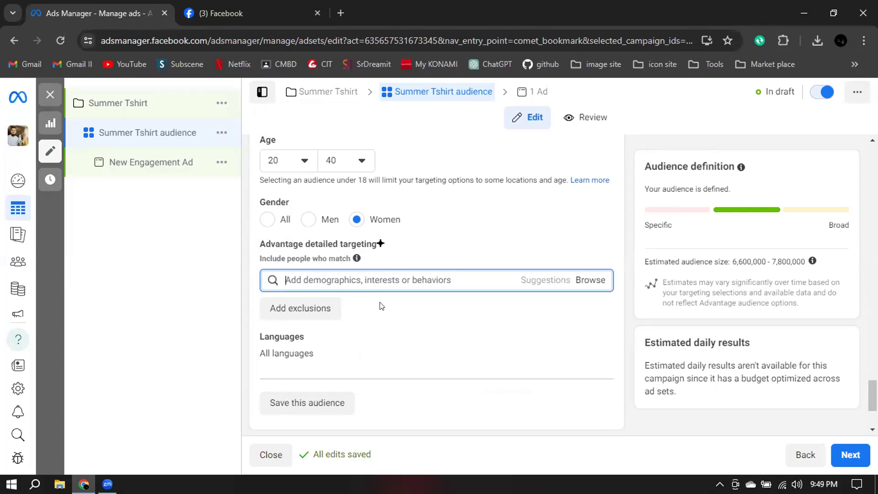
pyautogui.click(591, 279)
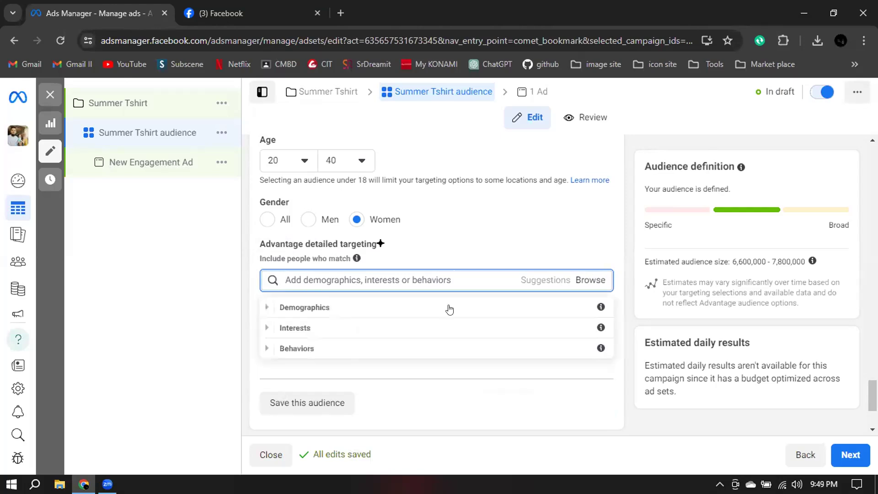
pyautogui.click(293, 310)
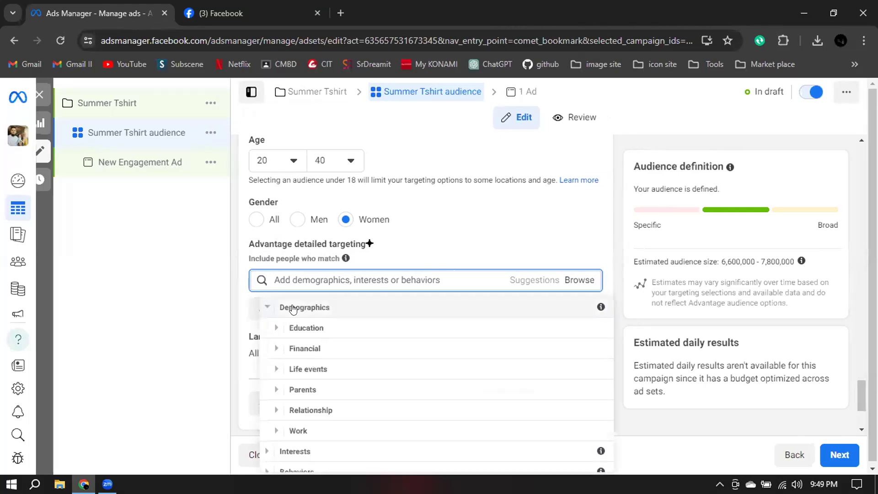
pyautogui.scroll(-1, 384, 306)
pyautogui.scroll(-3, 650, 313)
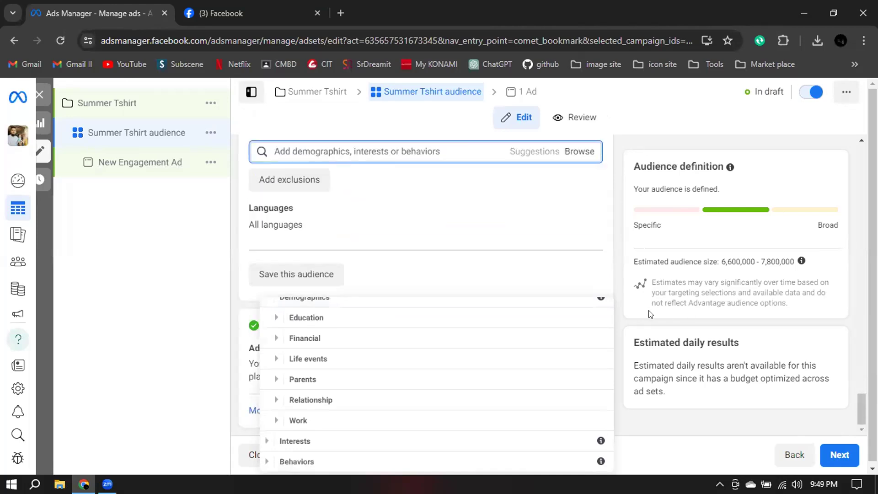
pyautogui.click(576, 152)
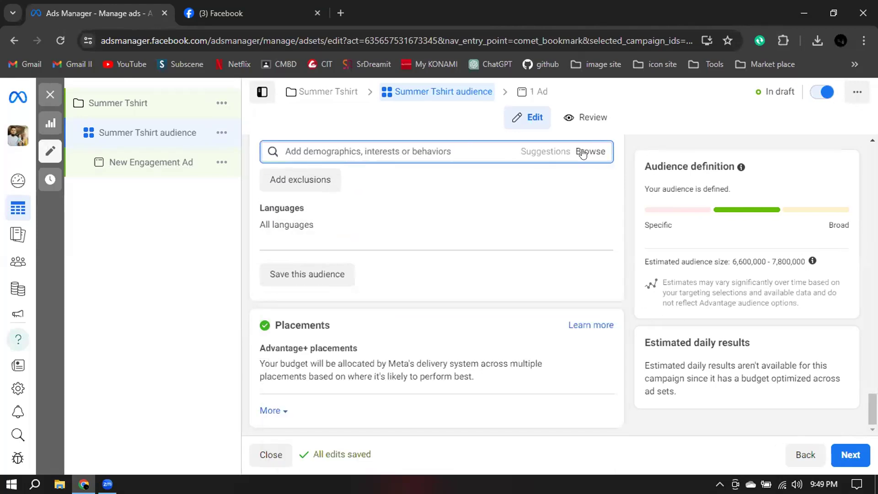
pyautogui.click(582, 154)
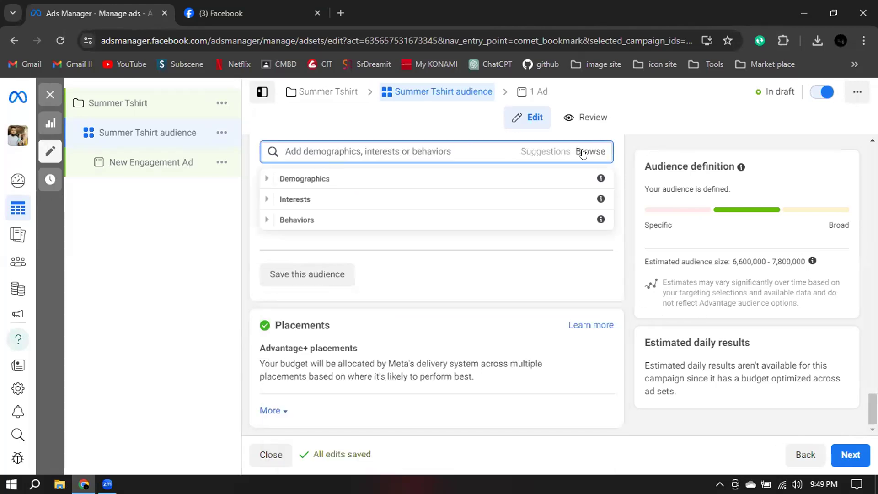
pyautogui.click(276, 179)
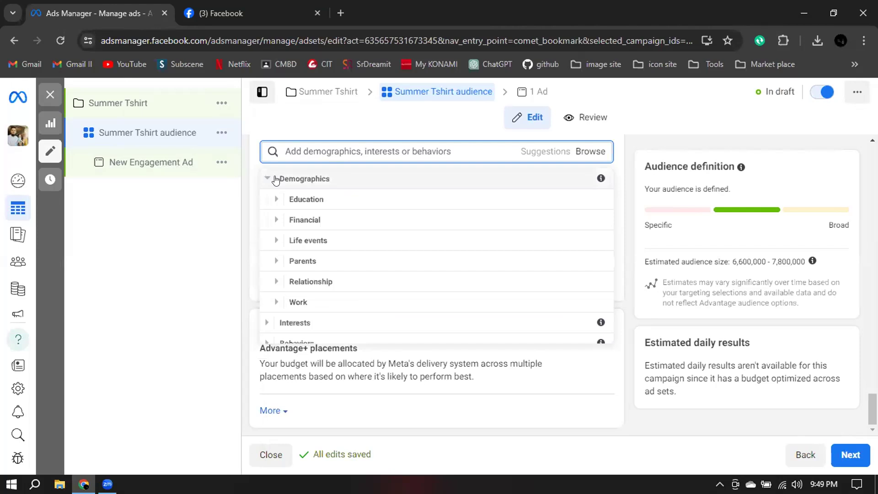
# Review the Education demographics, including the Education level options, and collapse the Education category.
pyautogui.click(287, 199)
pyautogui.click(286, 200)
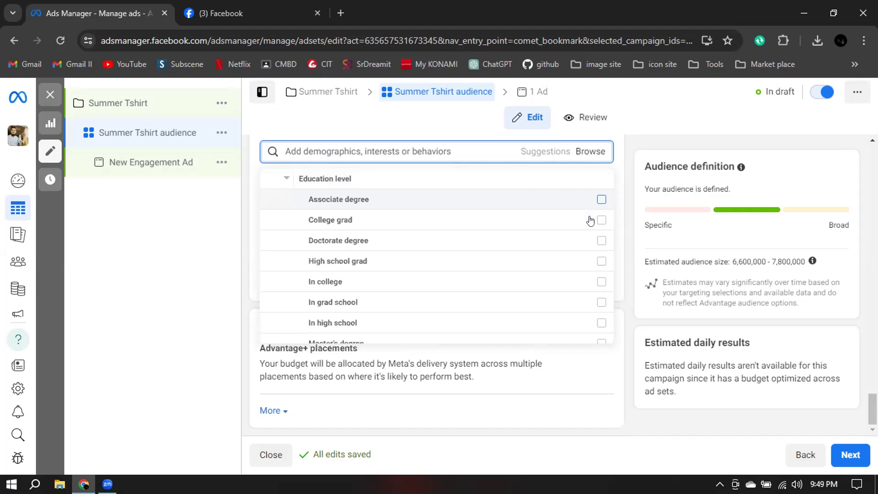
pyautogui.scroll(-2, 573, 293)
pyautogui.scroll(4, 549, 290)
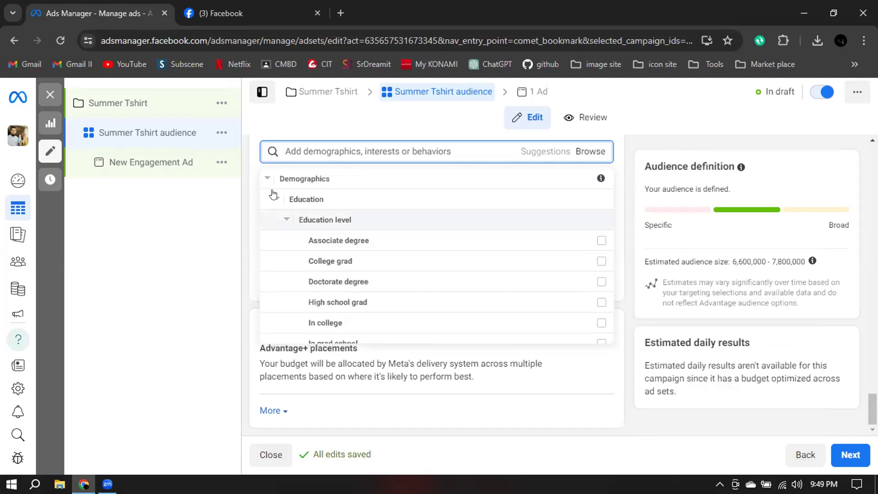
pyautogui.click(270, 178)
pyautogui.click(270, 179)
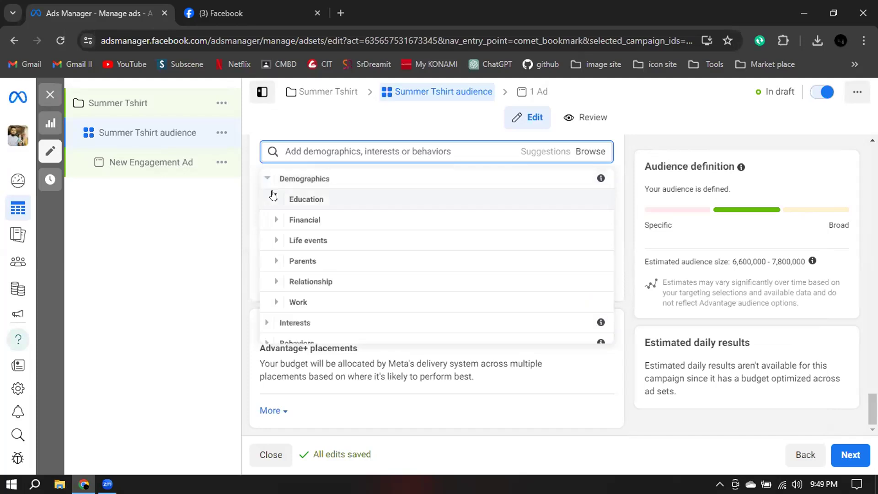
pyautogui.click(274, 199)
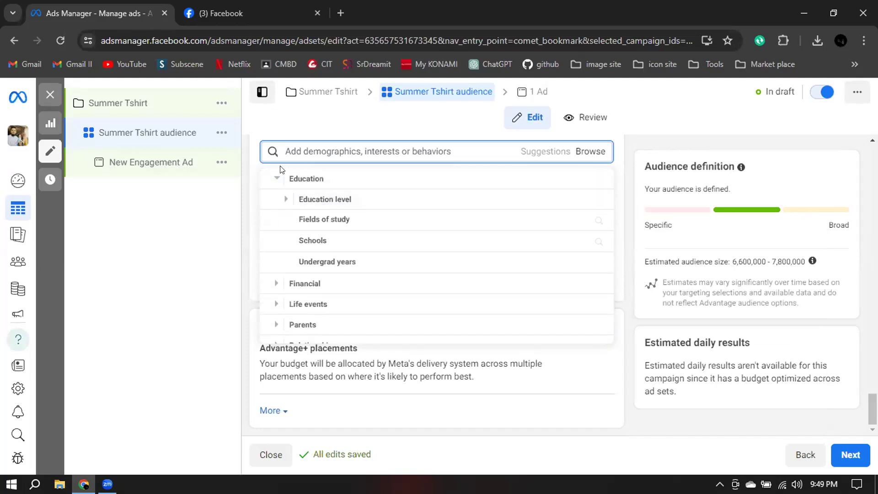
pyautogui.click(276, 178)
# Review the household income options under the Financial demographics, view the top 10% of ZIP codes details, and collapse Income.
pyautogui.click(273, 220)
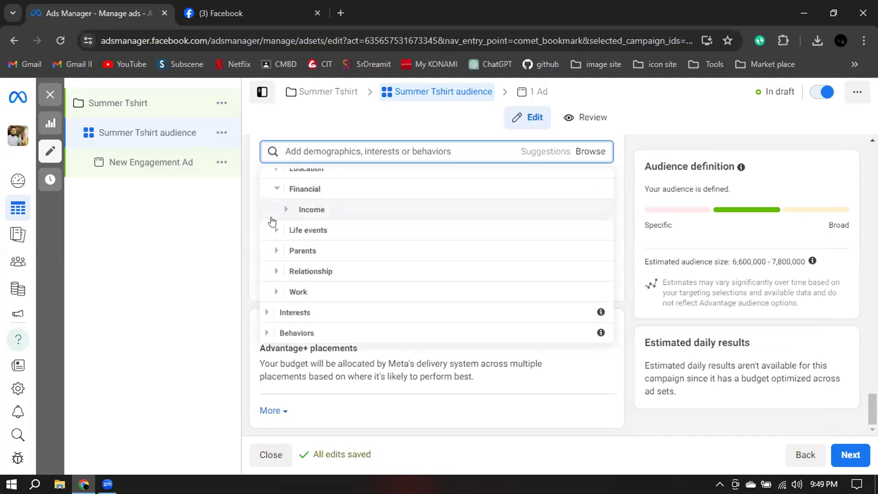
pyautogui.click(282, 210)
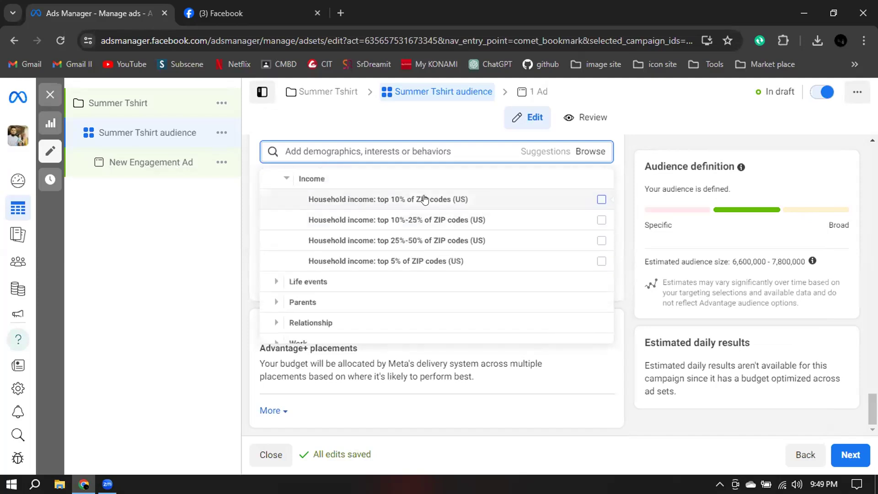
pyautogui.moveTo(569, 266)
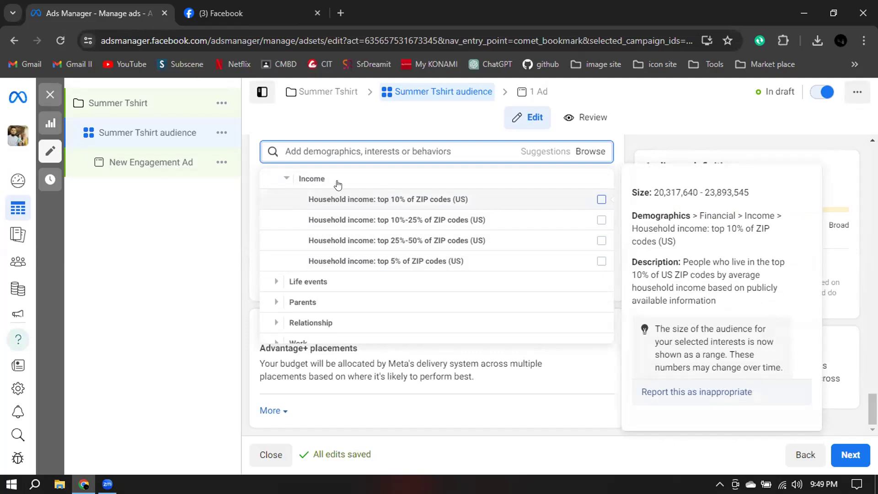
pyautogui.click(286, 179)
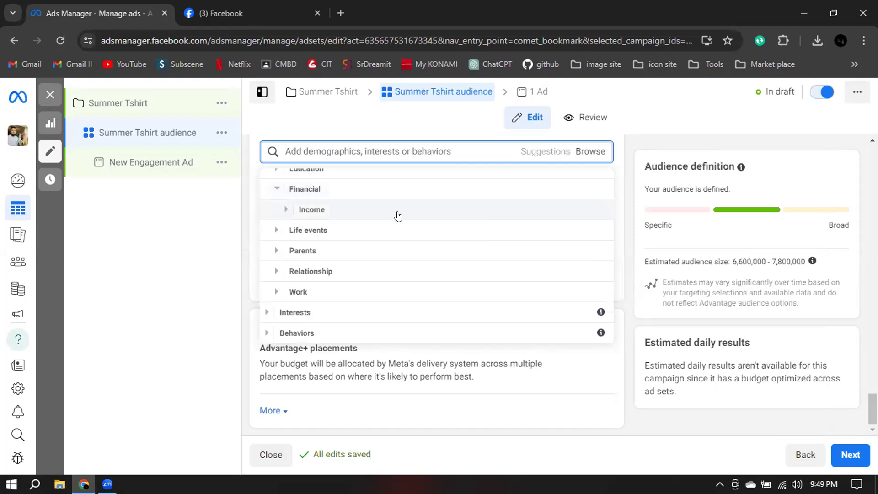
# Review the Life events demographics, including the Anniversary options.
pyautogui.click(282, 230)
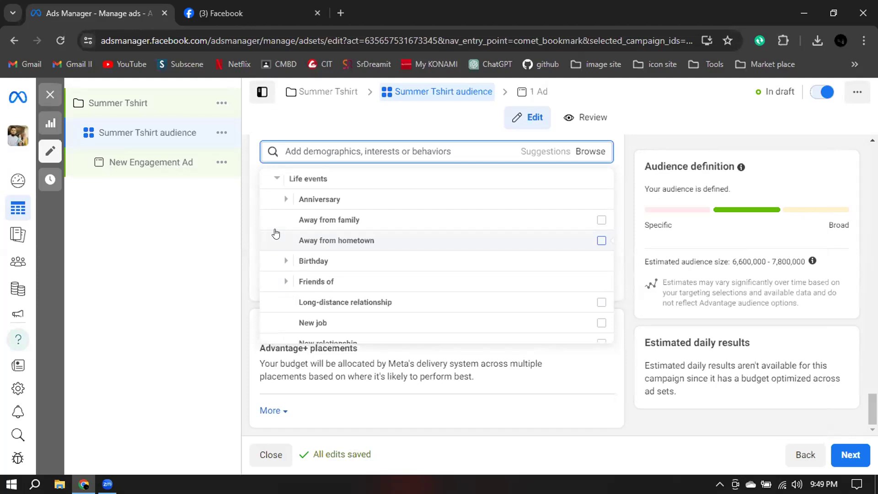
pyautogui.click(283, 199)
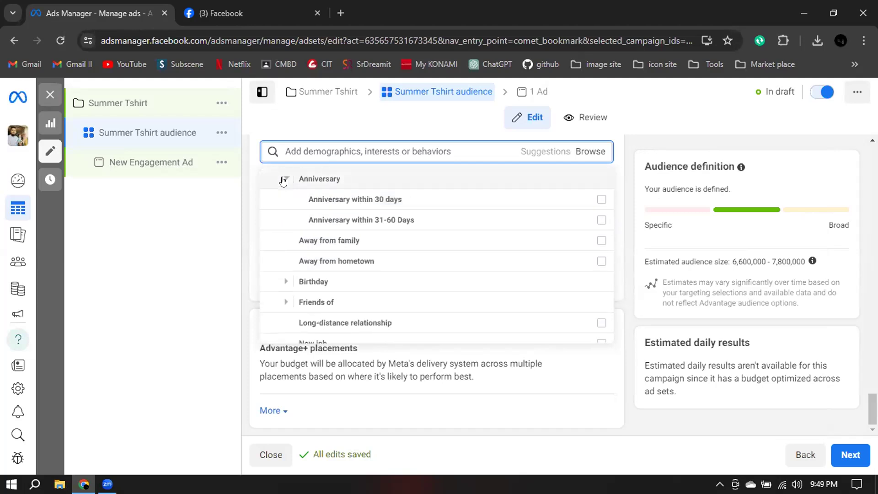
pyautogui.click(283, 200)
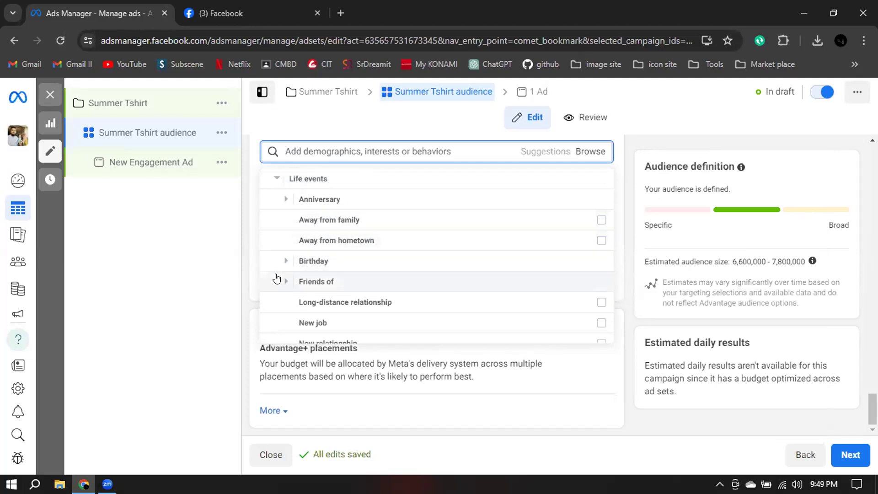
pyautogui.scroll(-1, 295, 282)
pyautogui.scroll(-3, 295, 282)
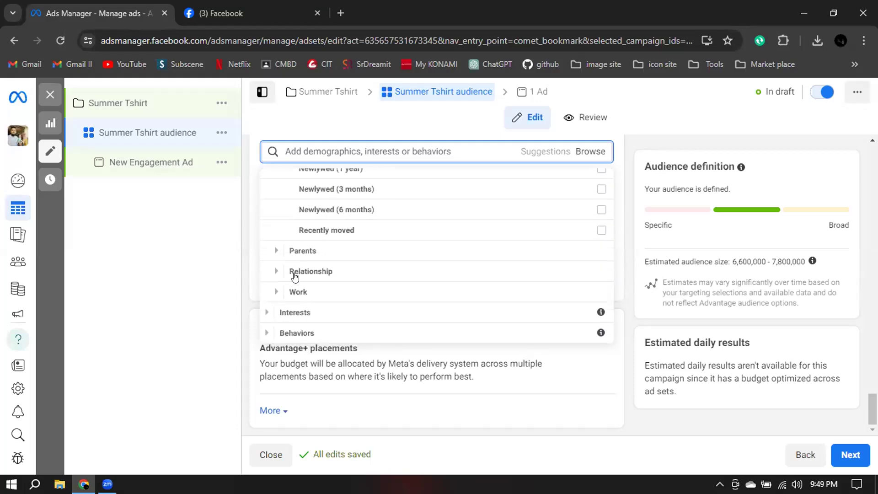
# View what the Parents demographic category contains and collapse it.
pyautogui.click(279, 252)
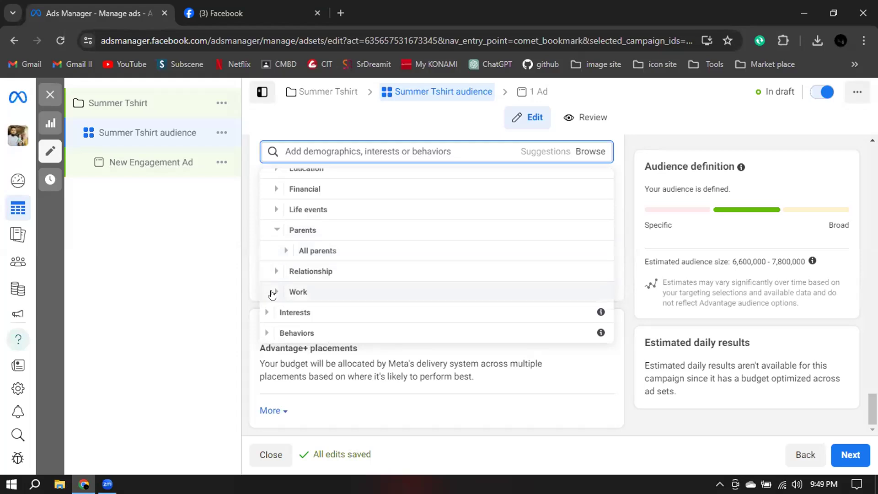
pyautogui.scroll(1, 273, 293)
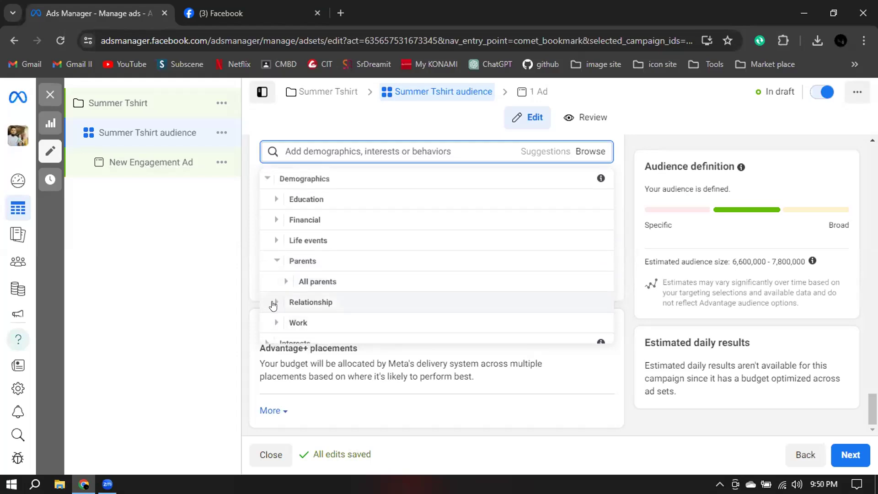
pyautogui.click(275, 262)
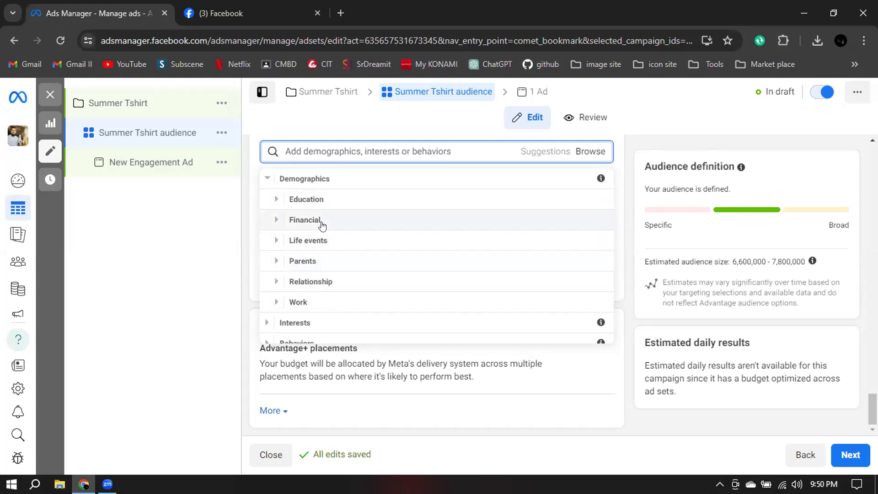
# Add the Associate degree education level from the Education demographics to the ad set's detailed targeting.
pyautogui.click(277, 199)
pyautogui.click(277, 200)
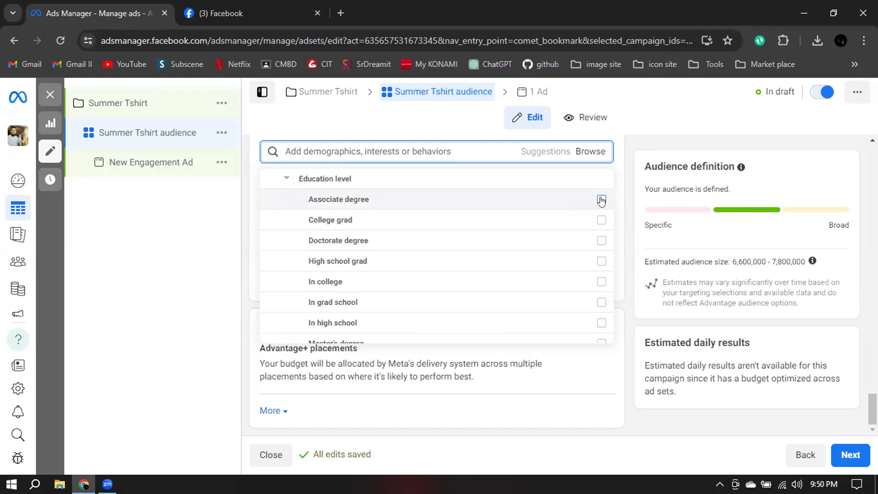
pyautogui.click(601, 200)
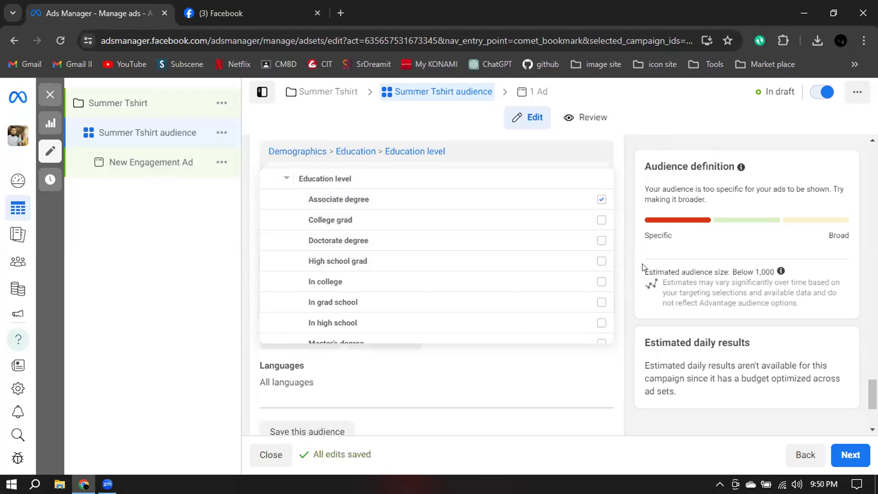
# Add the College grad education level to the detailed targeting and check the estimated audience size.
pyautogui.moveTo(644, 270); pyautogui.dragTo(777, 273)
pyautogui.moveTo(777, 273)
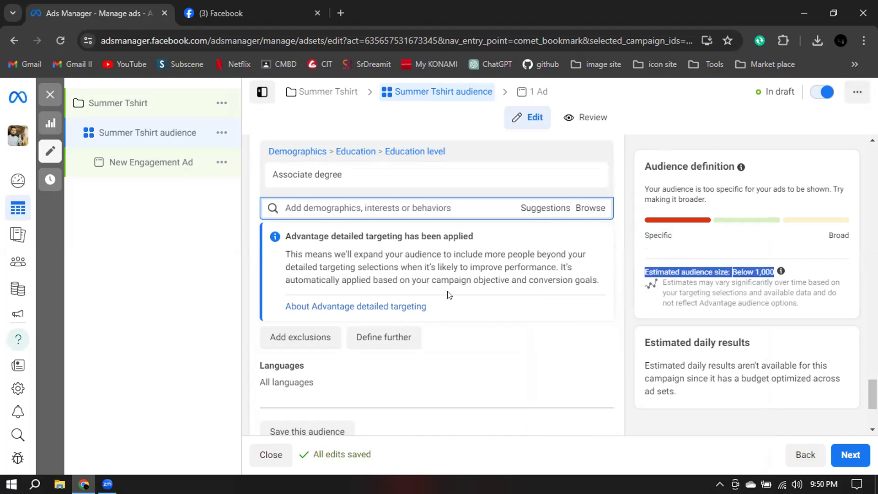
pyautogui.click(576, 212)
pyautogui.click(304, 235)
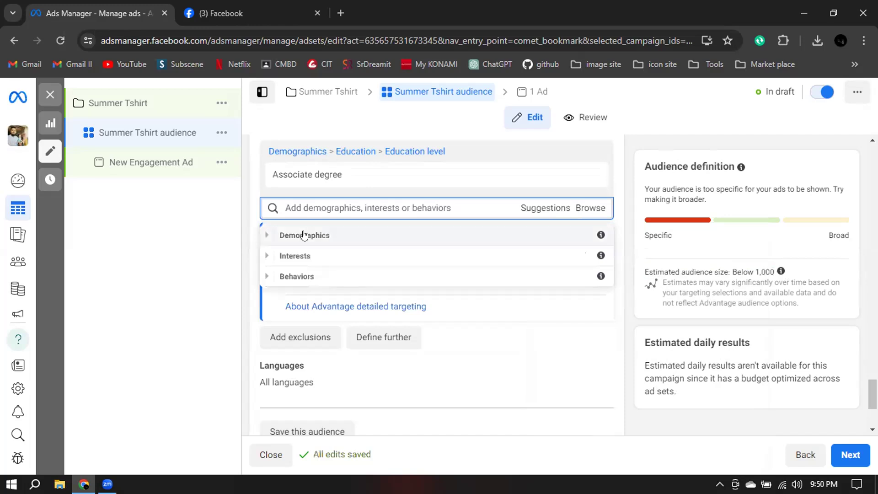
pyautogui.click(286, 255)
pyautogui.click(284, 254)
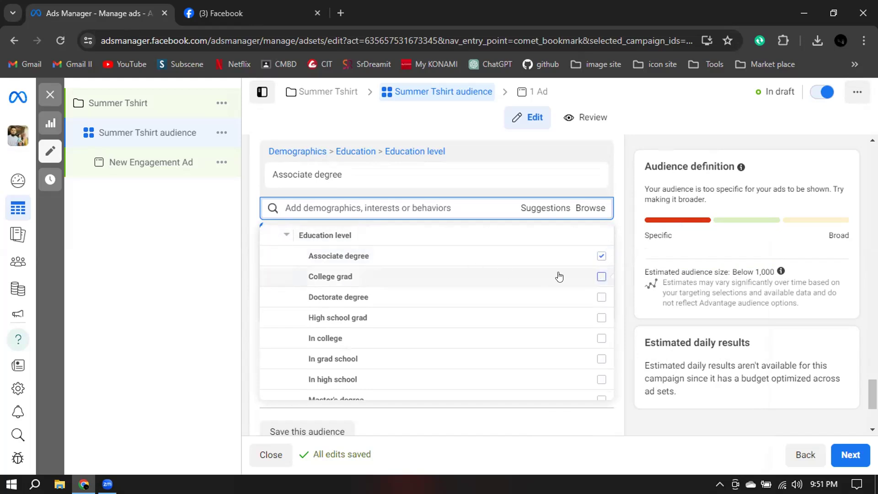
pyautogui.click(601, 277)
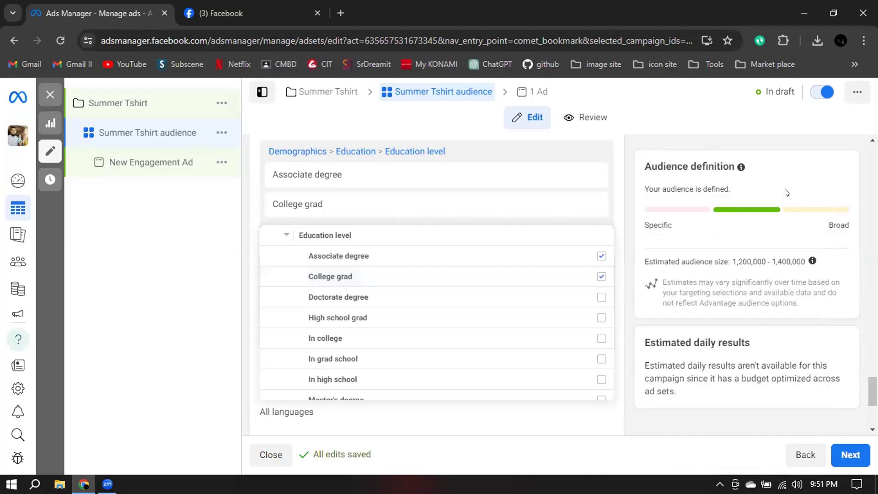
pyautogui.moveTo(739, 258); pyautogui.dragTo(779, 257)
pyautogui.moveTo(780, 258); pyautogui.dragTo(780, 257)
# Add the Doctorate degree, High school grad and In college education levels to the detailed targeting and check the estimated audience size.
pyautogui.click(580, 239)
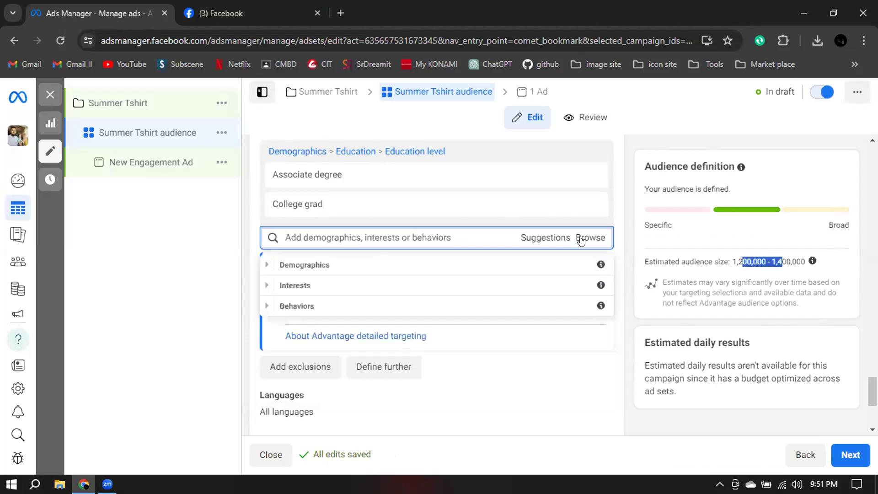
pyautogui.click(337, 264)
pyautogui.click(323, 286)
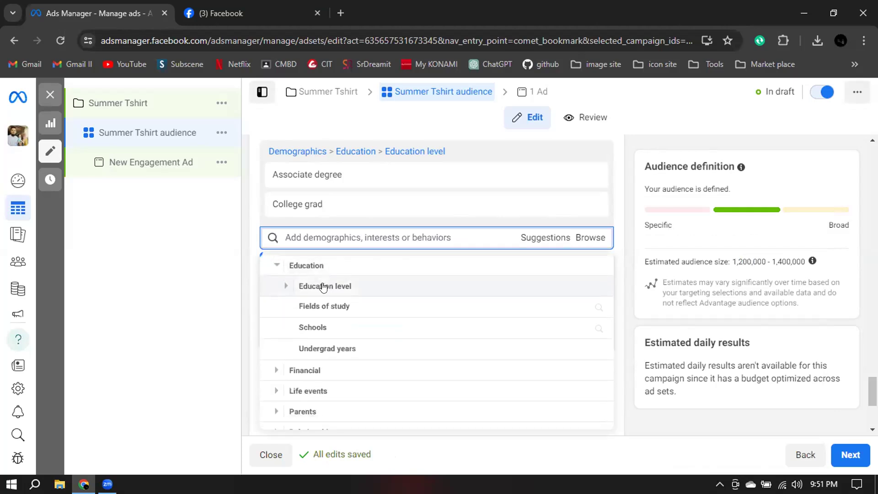
pyautogui.click(323, 286)
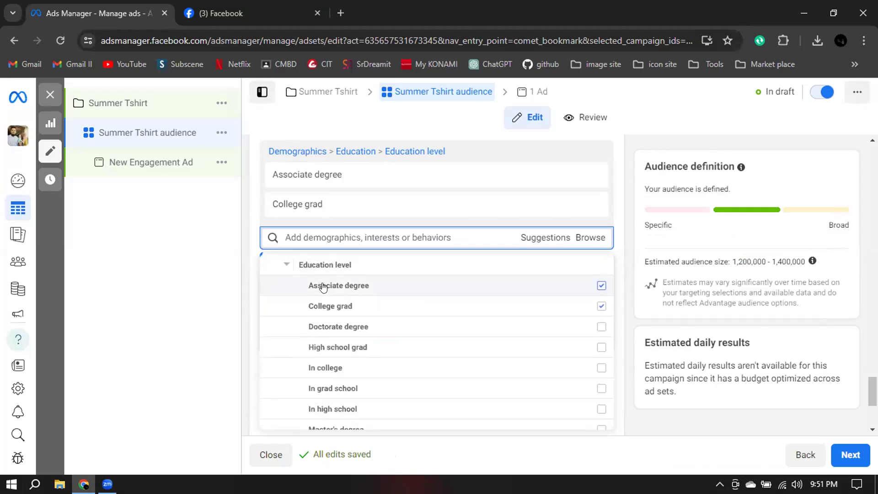
pyautogui.click(601, 327)
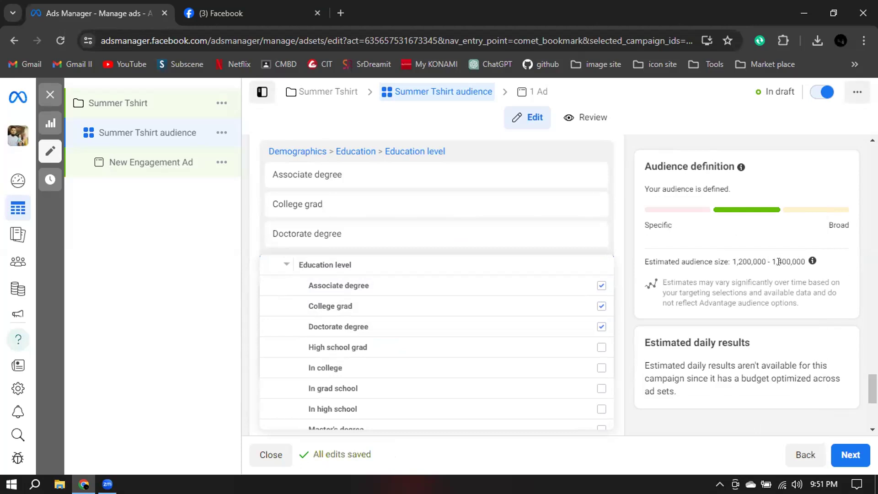
pyautogui.click(601, 369)
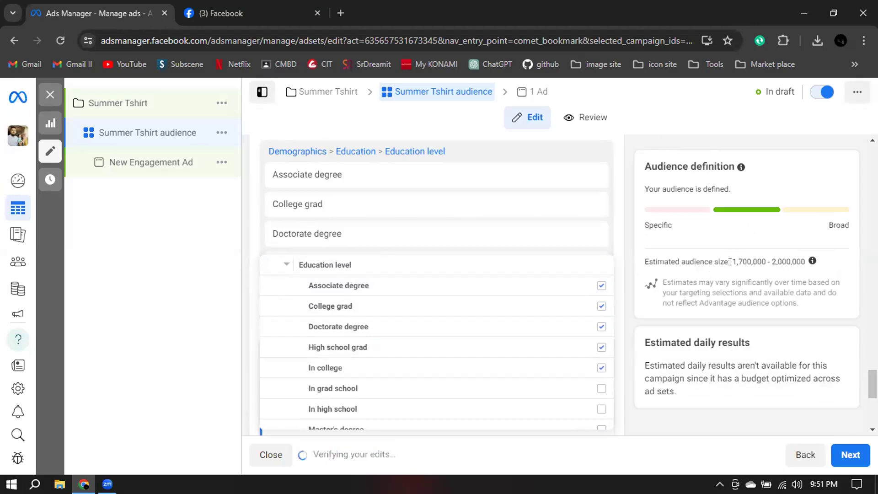
pyautogui.moveTo(733, 262); pyautogui.dragTo(778, 268)
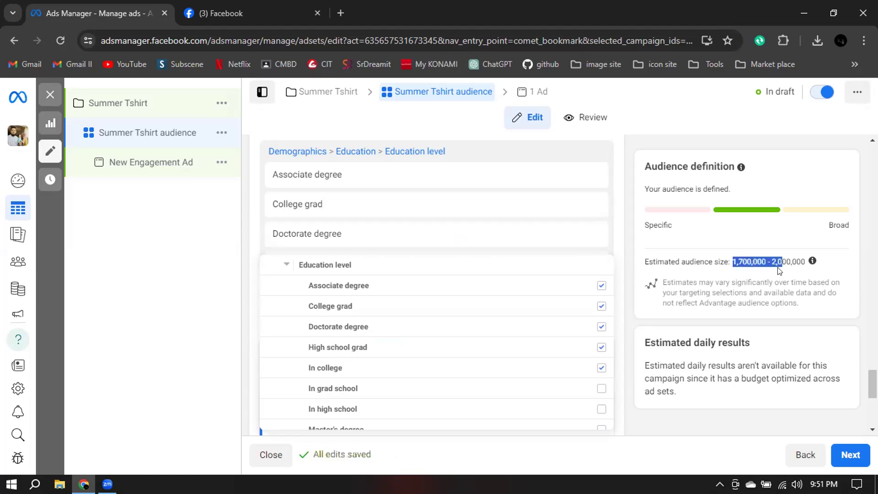
# Collapse the Demographics categories and look through the available Interests categories.
pyautogui.click(286, 264)
pyautogui.click(275, 265)
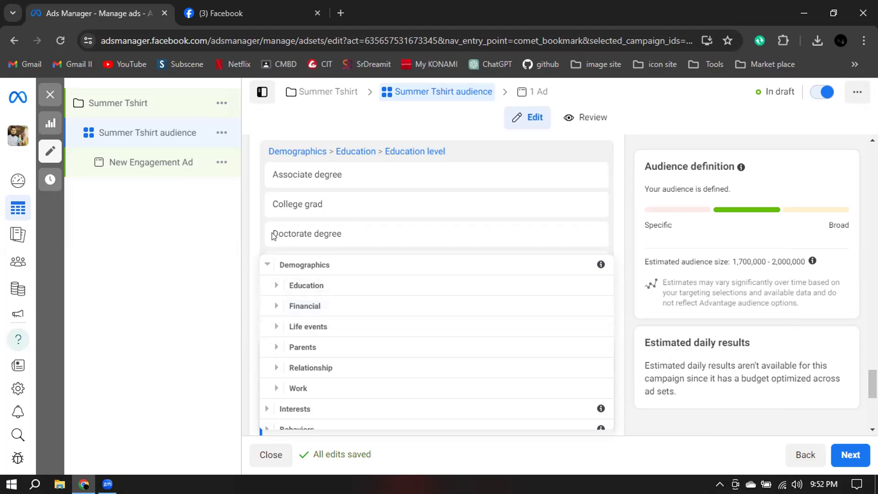
pyautogui.click(265, 265)
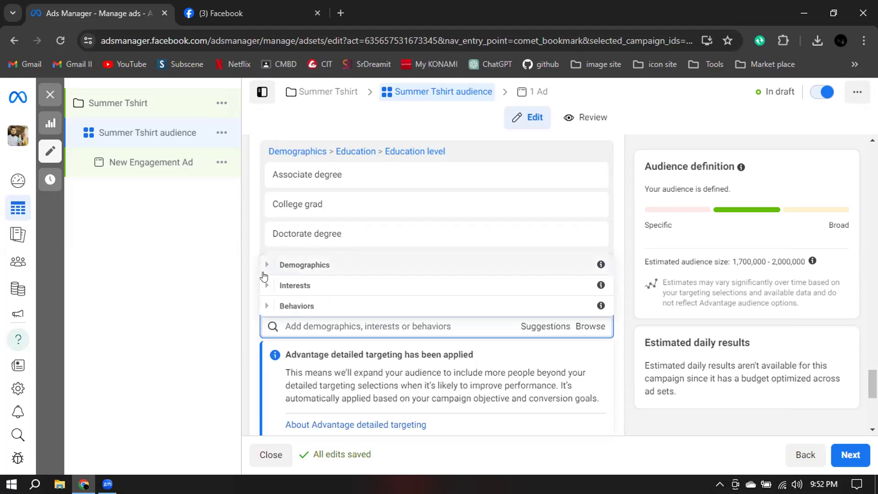
pyautogui.click(305, 285)
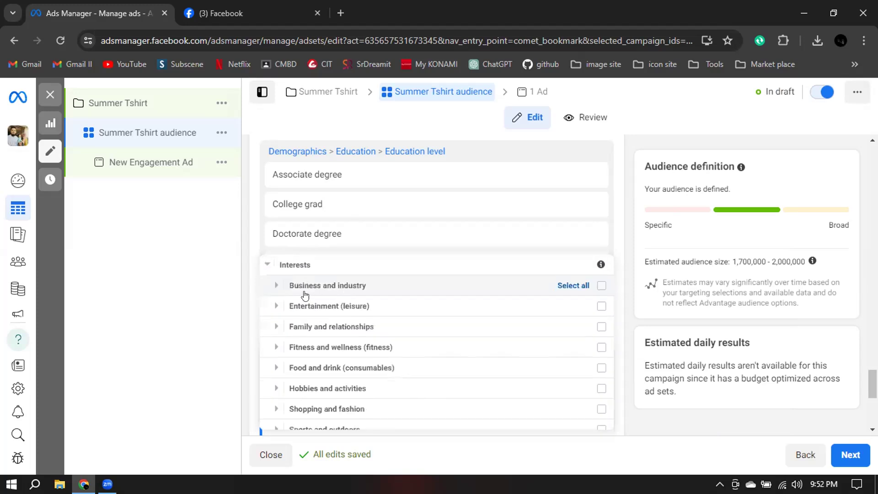
pyautogui.scroll(-1, 305, 295)
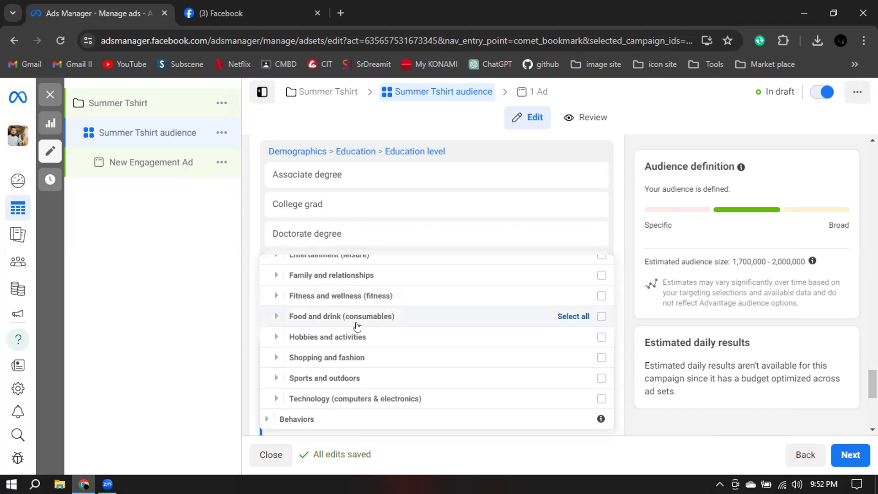
# Review the Food and drink interests, including the Beverages options, and collapse the Interests category.
pyautogui.click(338, 321)
pyautogui.scroll(-1, 451, 319)
pyautogui.scroll(1, 335, 278)
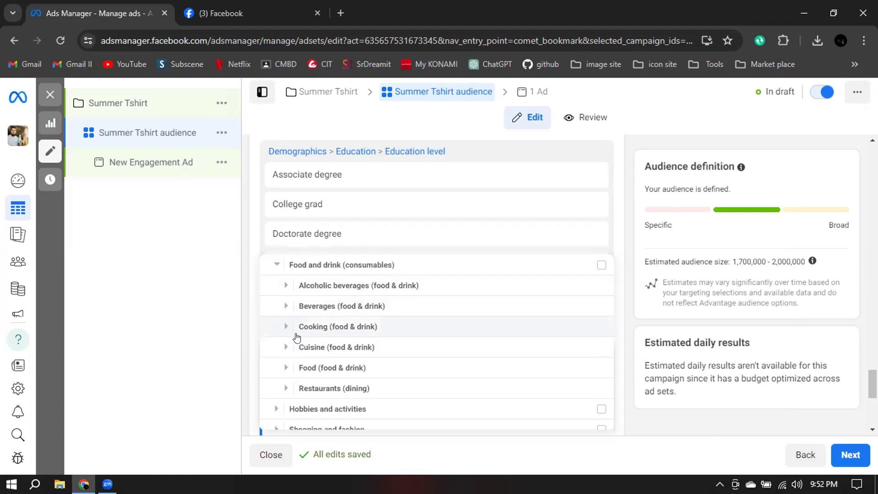
pyautogui.click(286, 305)
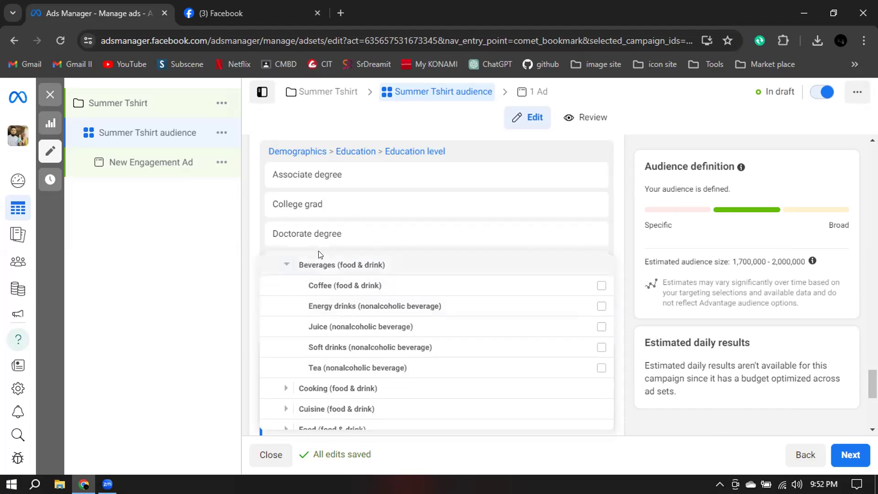
pyautogui.click(287, 267)
pyautogui.click(287, 267)
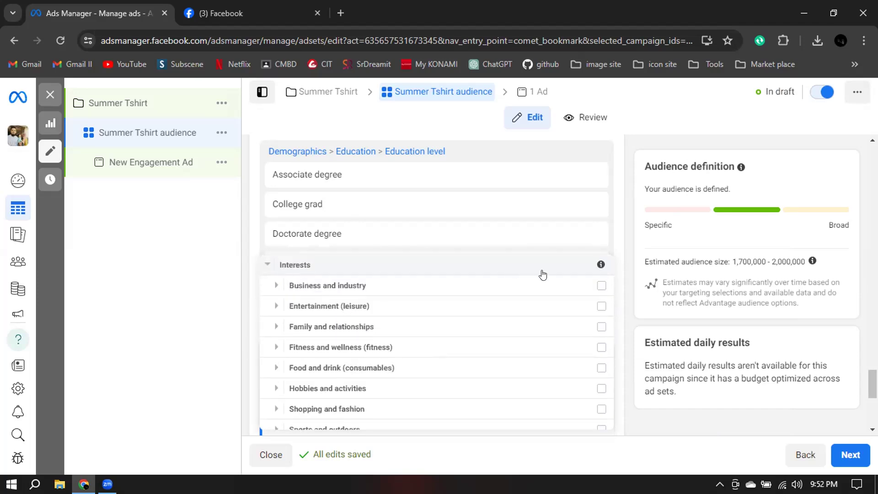
pyautogui.click(265, 269)
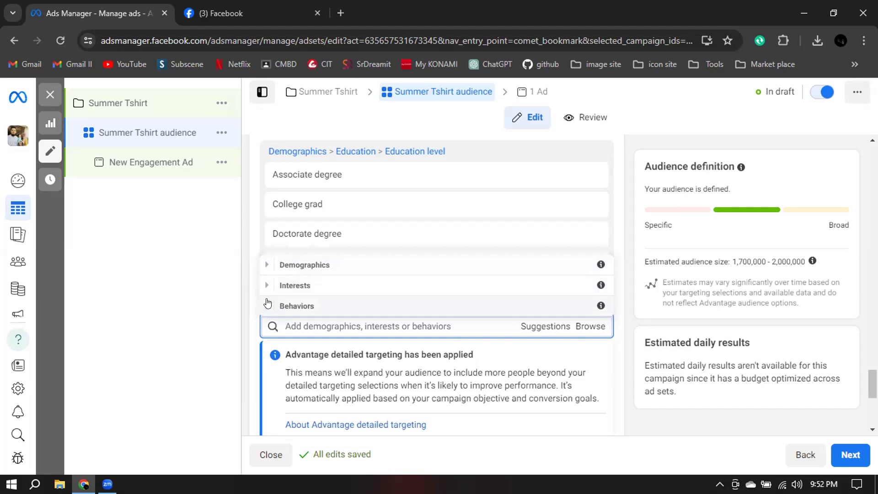
# Add Recently Detected Devices from the Mobile Device User behaviors under Facebook access (mobile), and view the other Facebook access option.
pyautogui.click(268, 304)
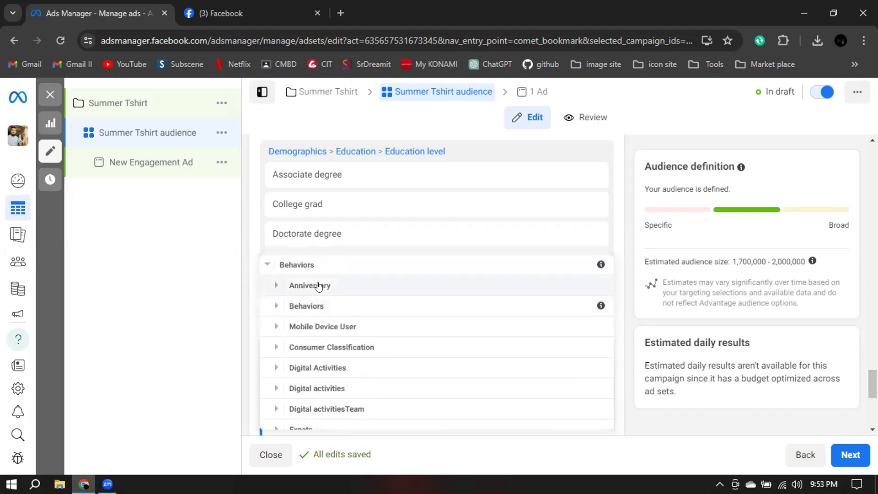
pyautogui.click(273, 327)
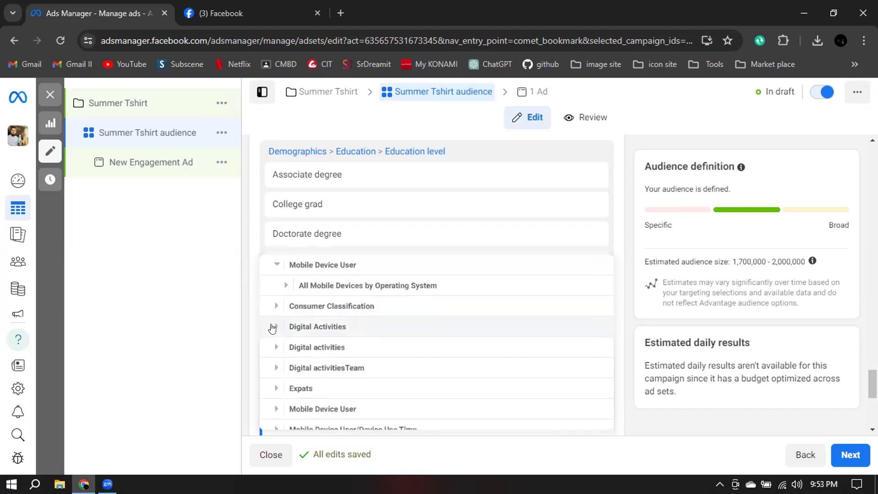
pyautogui.click(284, 286)
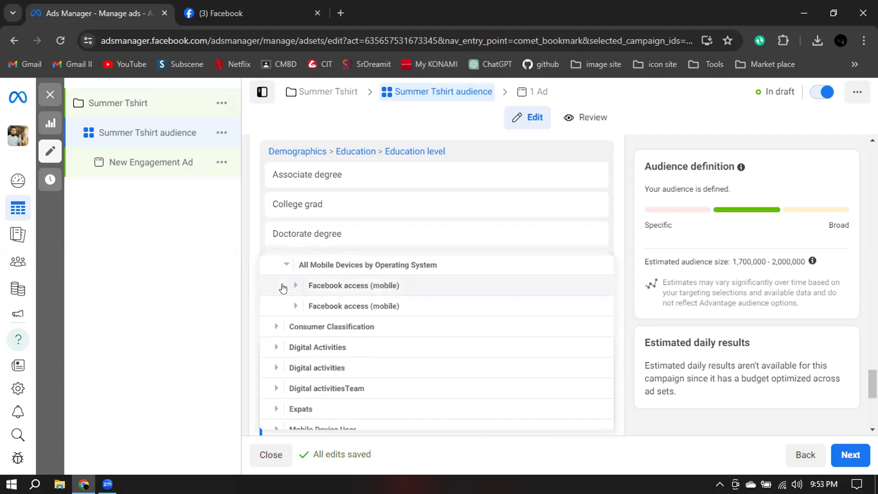
pyautogui.click(283, 287)
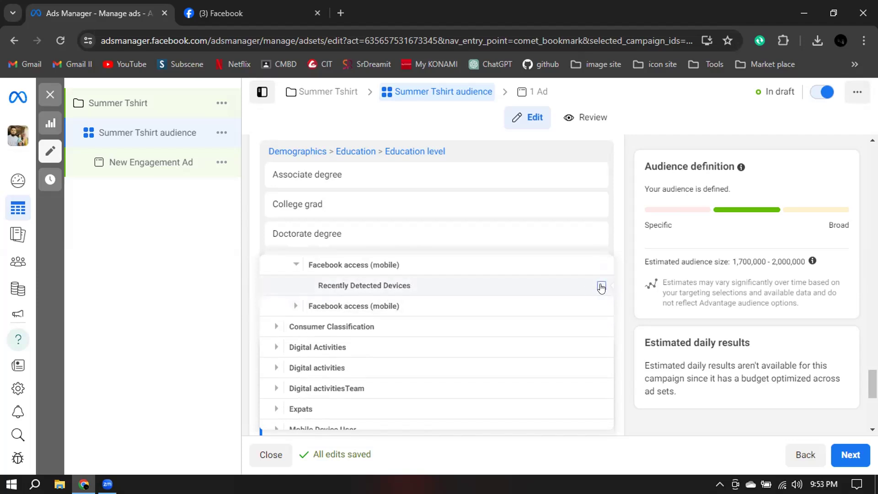
pyautogui.click(296, 308)
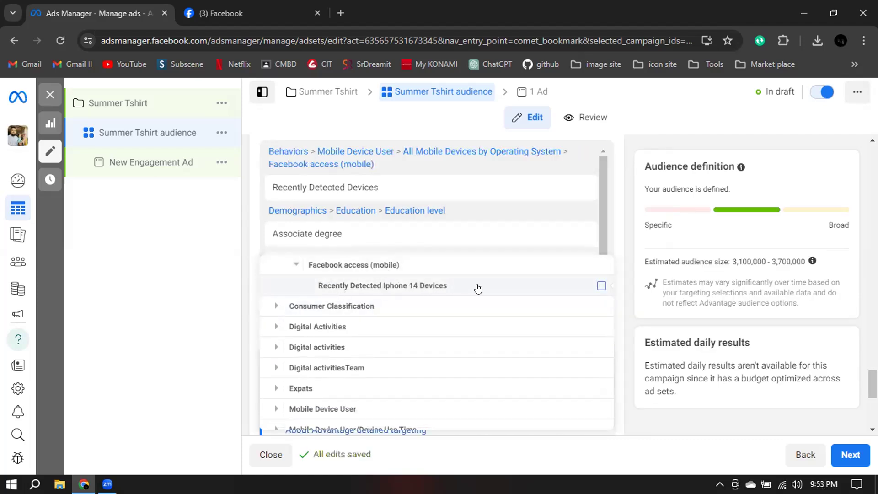
pyautogui.click(295, 264)
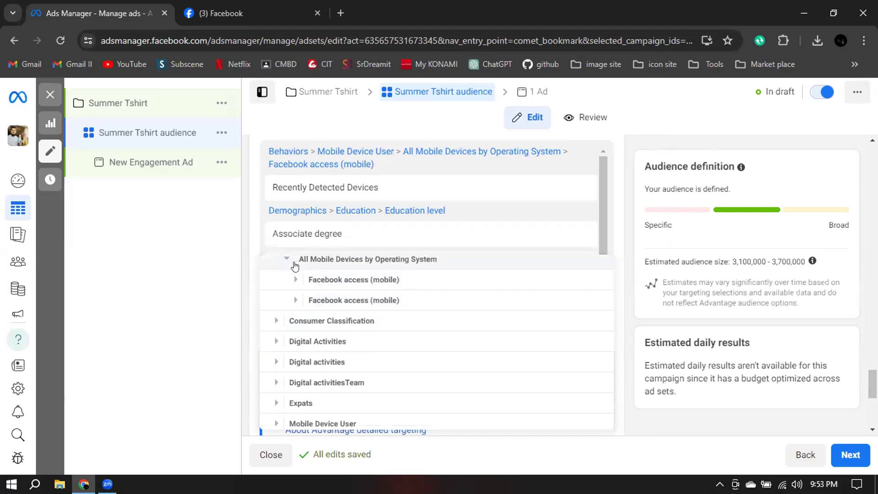
# Review the Digital Activities behaviors, including the New Active Business (< 24 months) details, and check the estimated audience size.
pyautogui.click(271, 347)
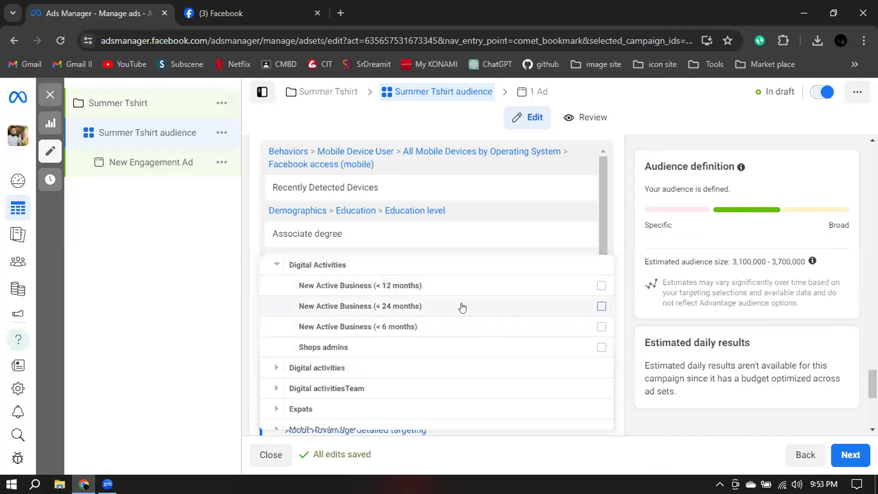
pyautogui.moveTo(533, 306)
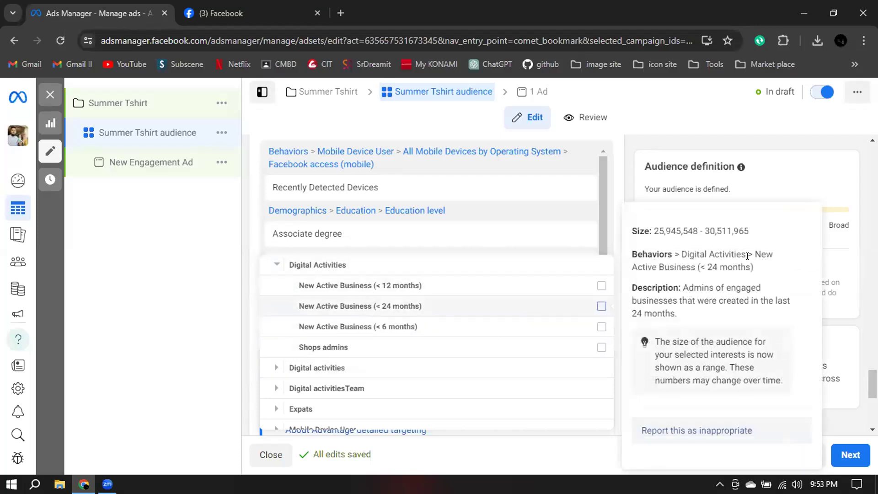
pyautogui.moveTo(602, 287)
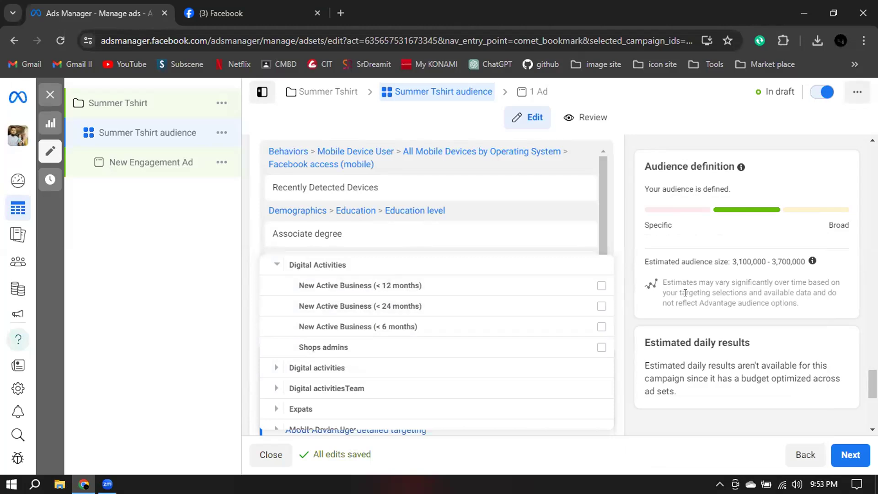
pyautogui.moveTo(741, 262); pyautogui.dragTo(729, 262)
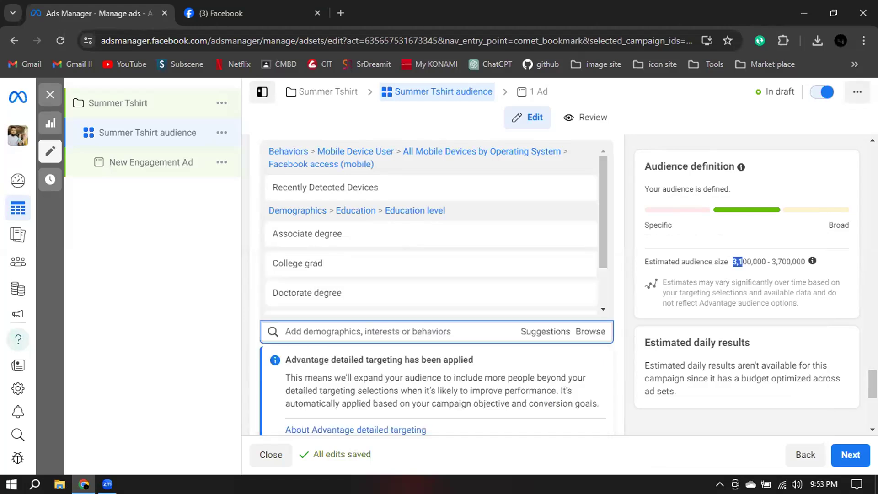
# Add New Active Business (< 12 months) and (< 24 months) from the Digital Activities behaviors and check the estimated audience size.
pyautogui.click(581, 334)
pyautogui.click(267, 400)
pyautogui.scroll(-1, 343, 360)
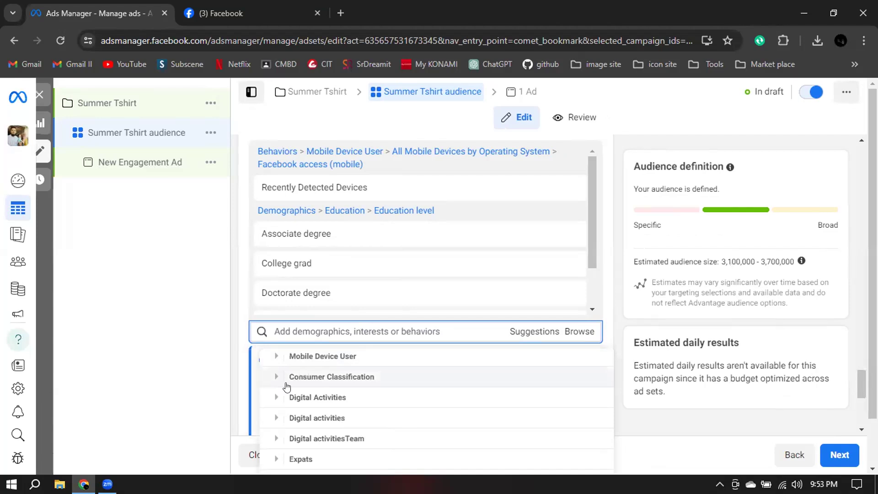
pyautogui.click(279, 398)
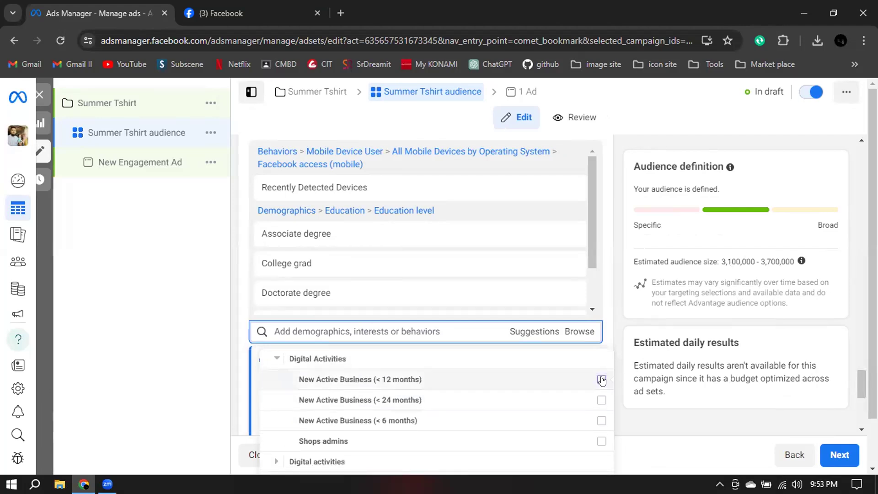
pyautogui.moveTo(602, 379)
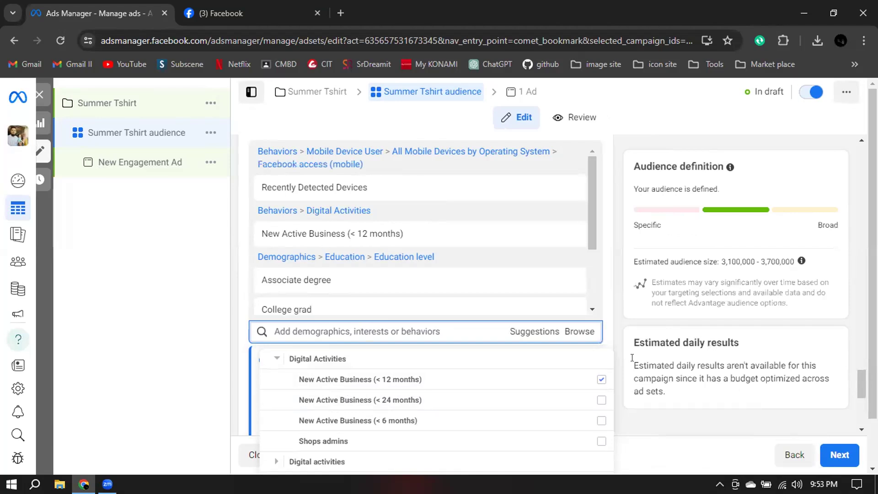
pyautogui.click(601, 400)
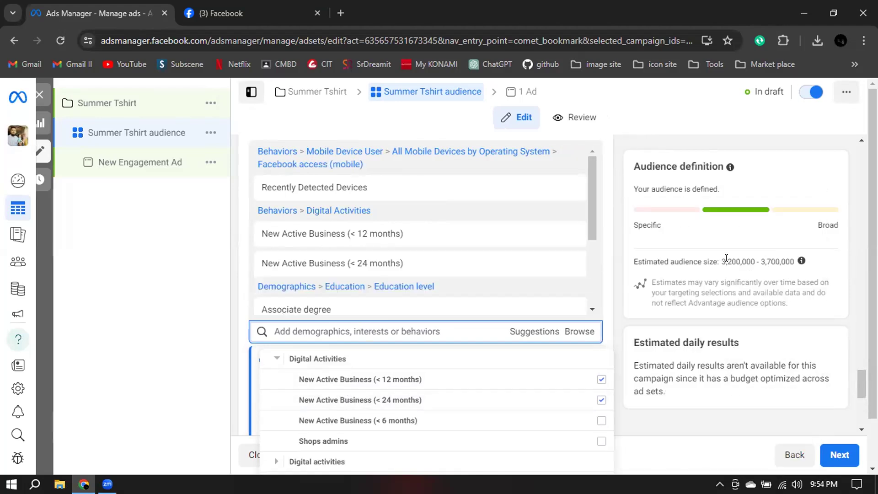
pyautogui.moveTo(726, 261); pyautogui.dragTo(769, 261)
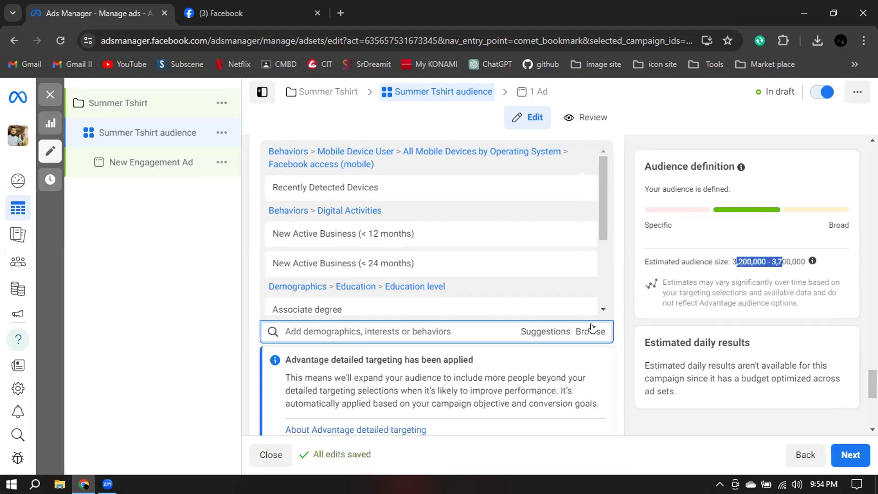
# Review the list of selected detailed targeting entries and the audience options below it.
pyautogui.click(591, 330)
pyautogui.scroll(-5, 568, 272)
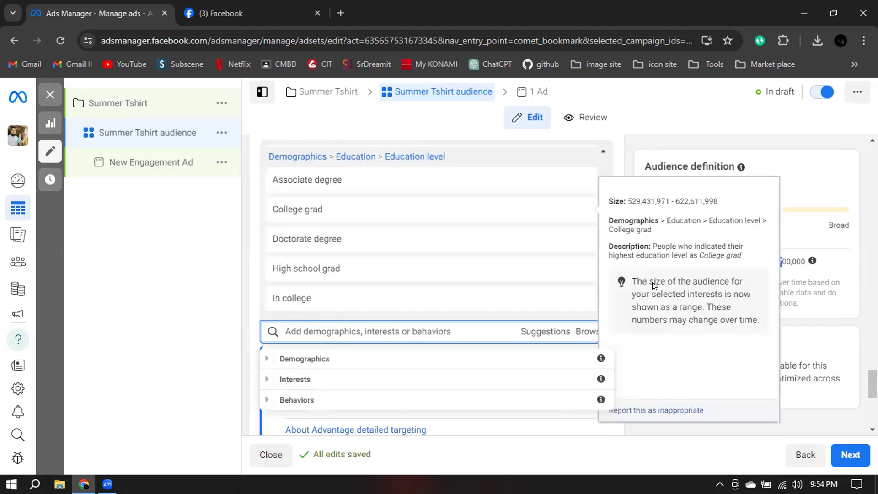
pyautogui.scroll(-4, 646, 294)
pyautogui.scroll(3, 613, 288)
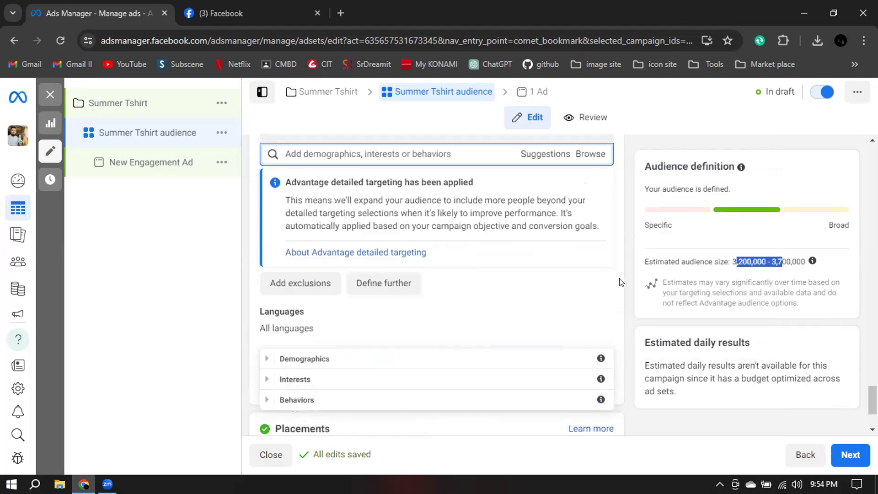
# Review the business options under the Digital Activities behaviors and check the estimated audience size.
pyautogui.click(583, 209)
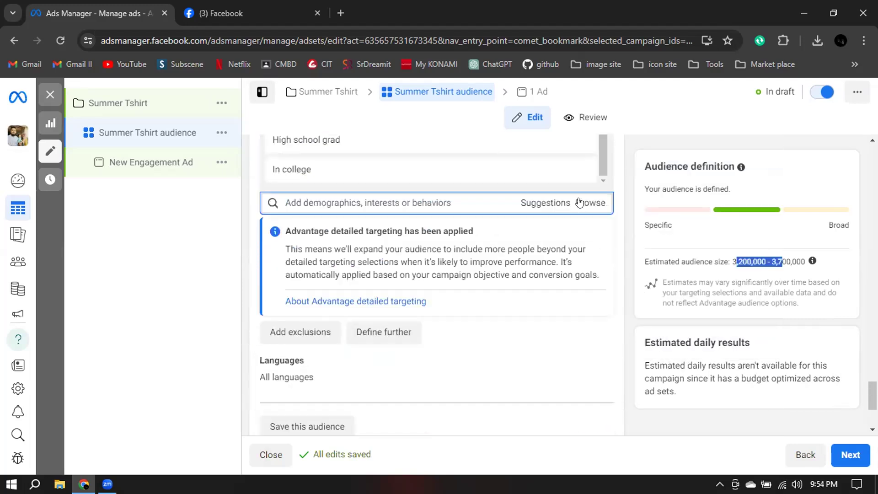
pyautogui.click(580, 202)
pyautogui.click(267, 271)
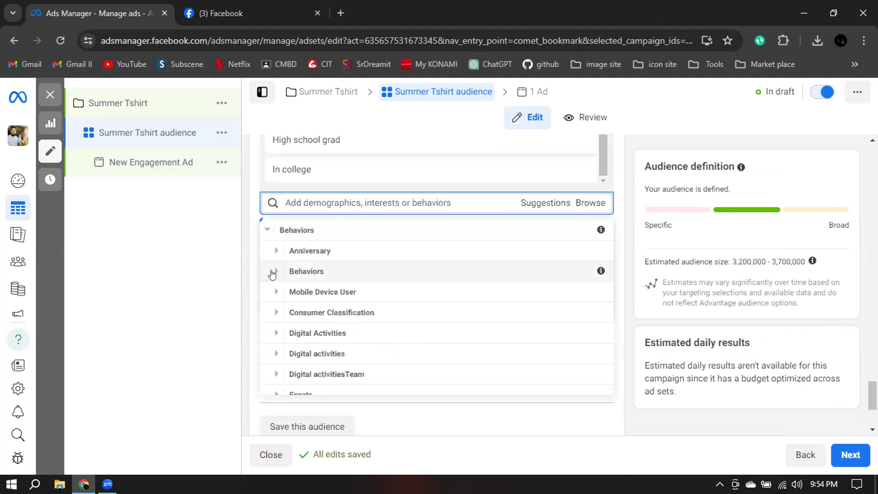
pyautogui.click(274, 332)
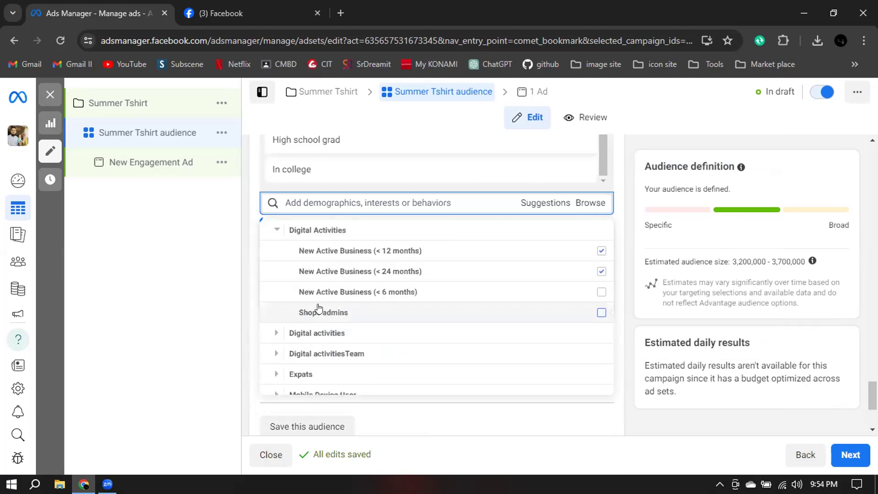
pyautogui.moveTo(364, 255)
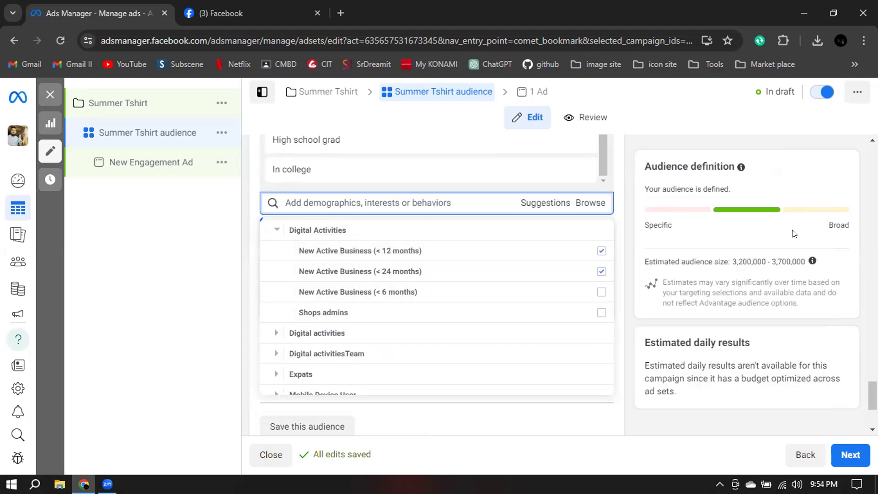
pyautogui.moveTo(741, 261); pyautogui.dragTo(730, 261)
# Add New Active Business (< 6 months) from the Digital Activities behaviors and check the estimated audience size.
pyautogui.click(581, 203)
pyautogui.click(280, 271)
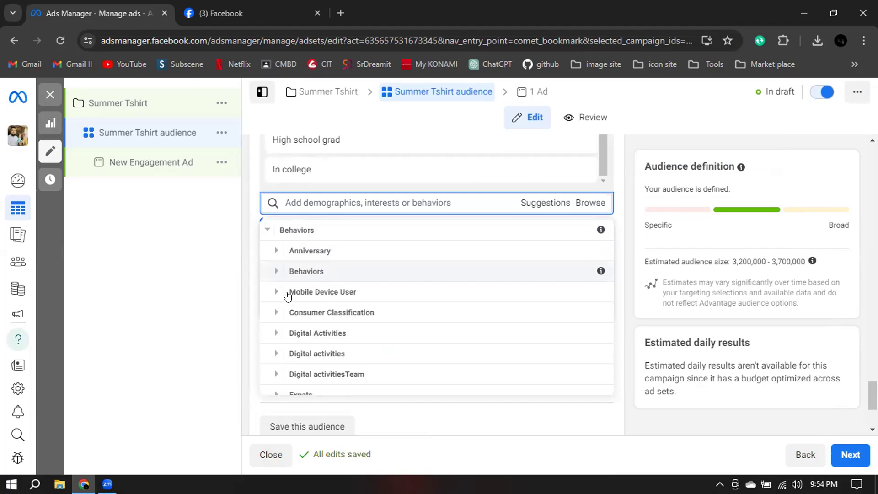
pyautogui.click(292, 333)
pyautogui.moveTo(601, 297)
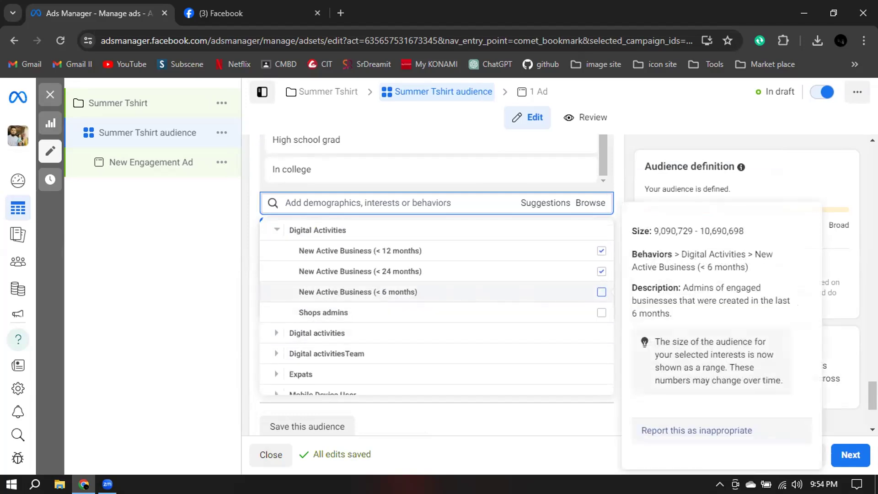
pyautogui.click(601, 292)
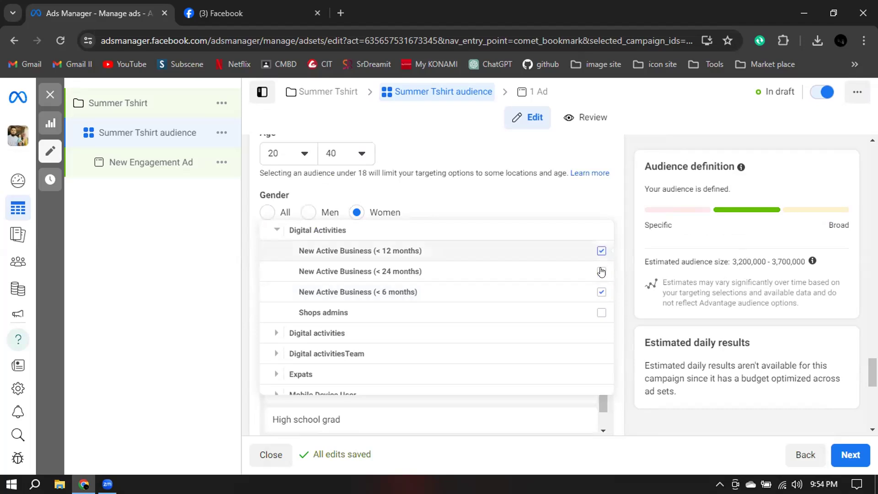
pyautogui.moveTo(601, 287)
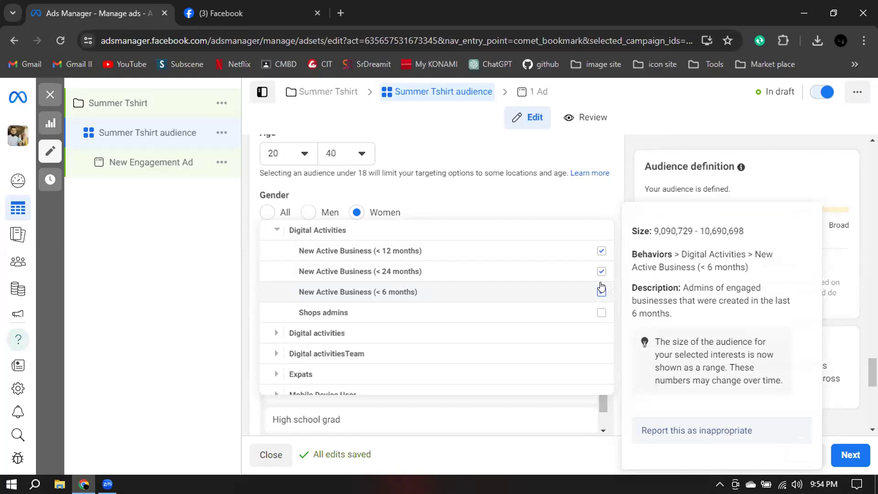
pyautogui.click(601, 289)
pyautogui.click(837, 268)
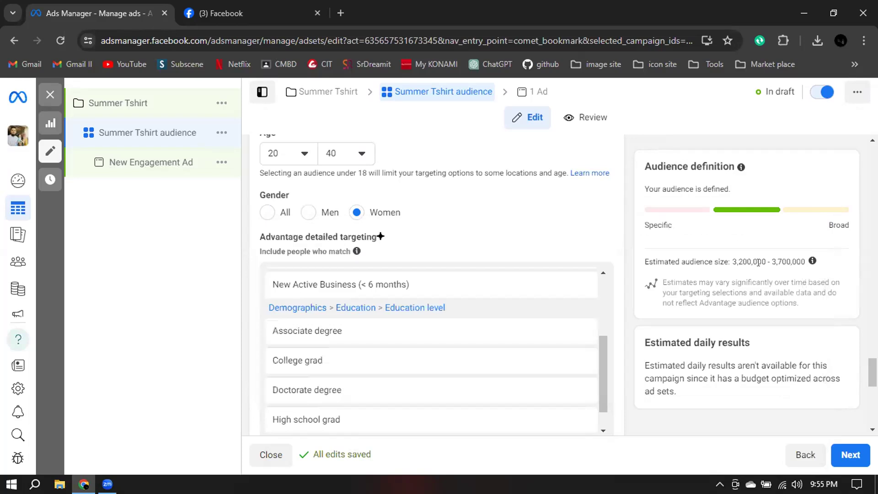
pyautogui.moveTo(742, 262); pyautogui.dragTo(730, 262)
# Browse the lowercase Digital activities category under Behaviors and examine its Operating System Used and Canvas Gaming groups.
pyautogui.scroll(-4, 620, 194)
pyautogui.scroll(-3, 619, 201)
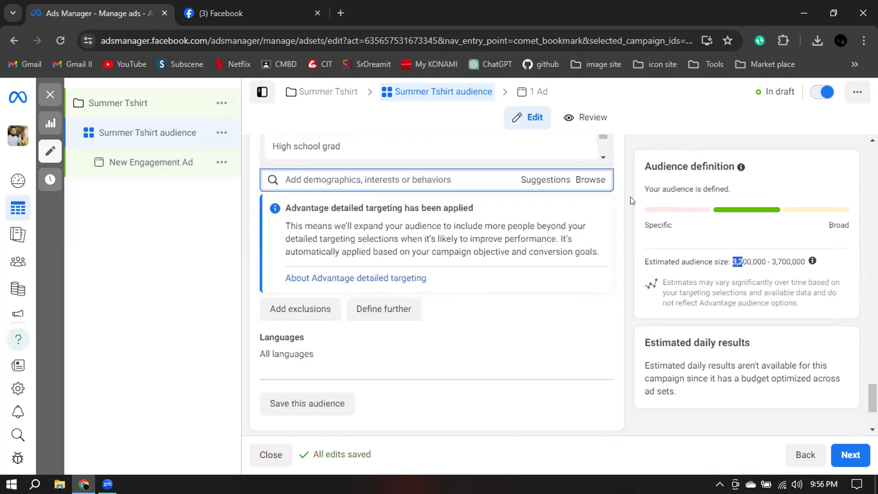
pyautogui.scroll(1, 608, 201)
pyautogui.click(587, 196)
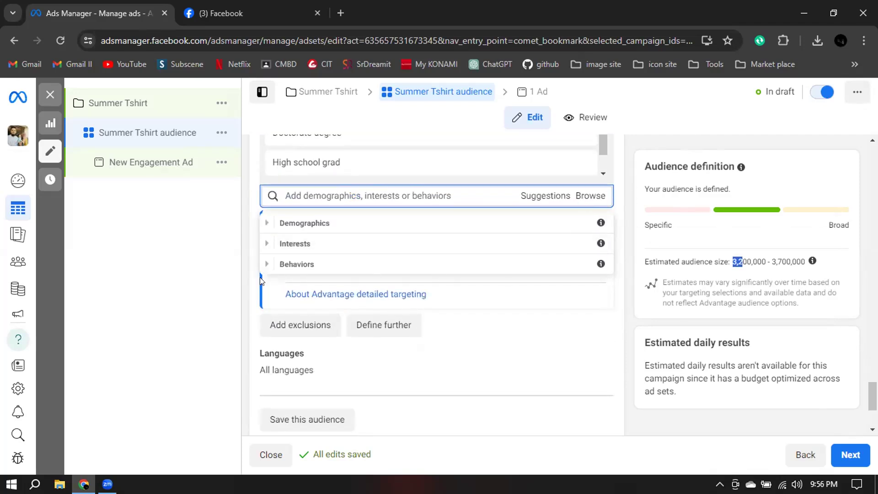
pyautogui.click(318, 264)
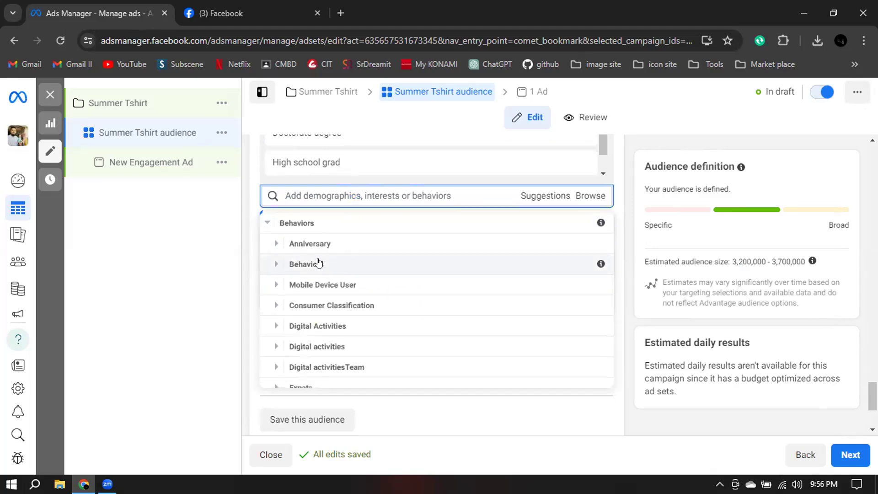
pyautogui.scroll(-1, 320, 265)
pyautogui.click(297, 281)
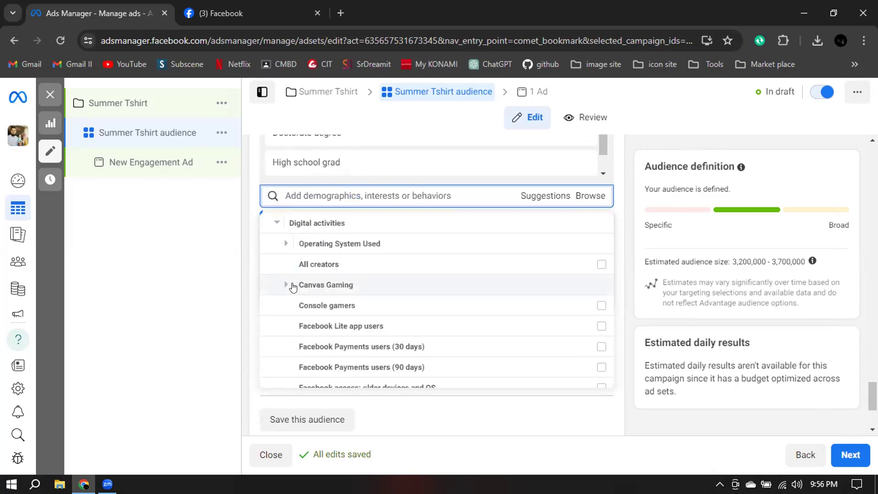
pyautogui.click(285, 244)
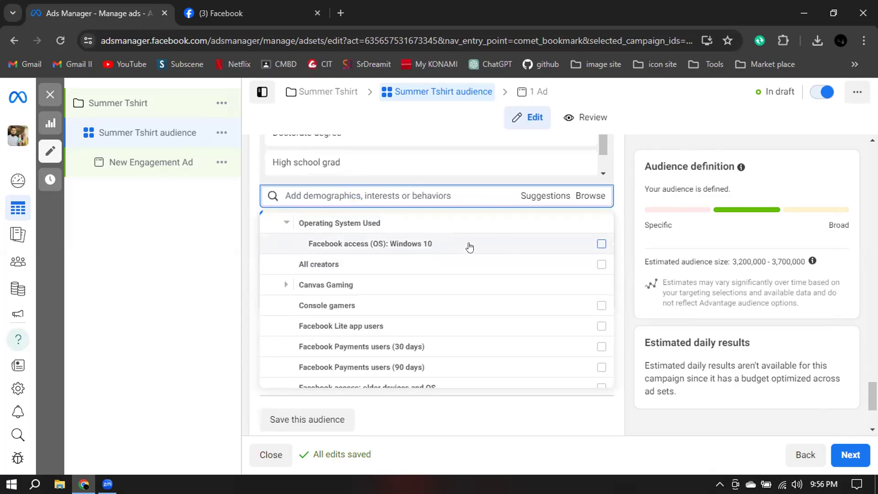
pyautogui.moveTo(298, 271)
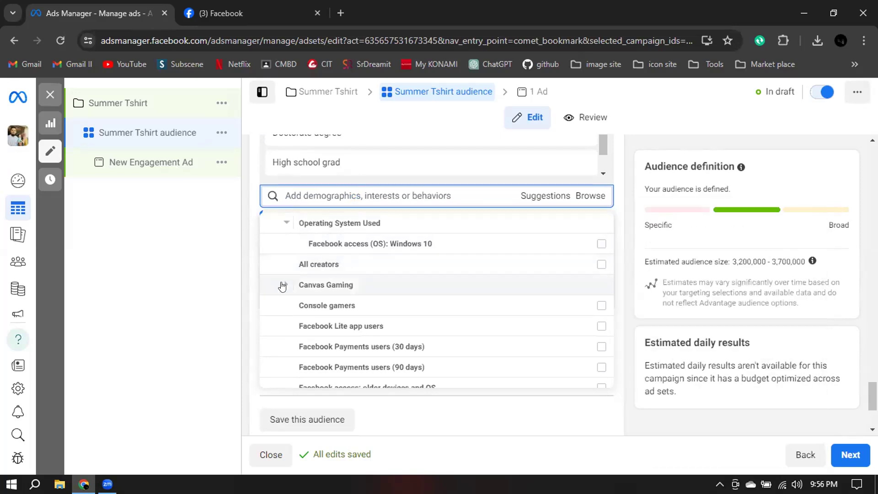
pyautogui.click(284, 285)
pyautogui.click(284, 226)
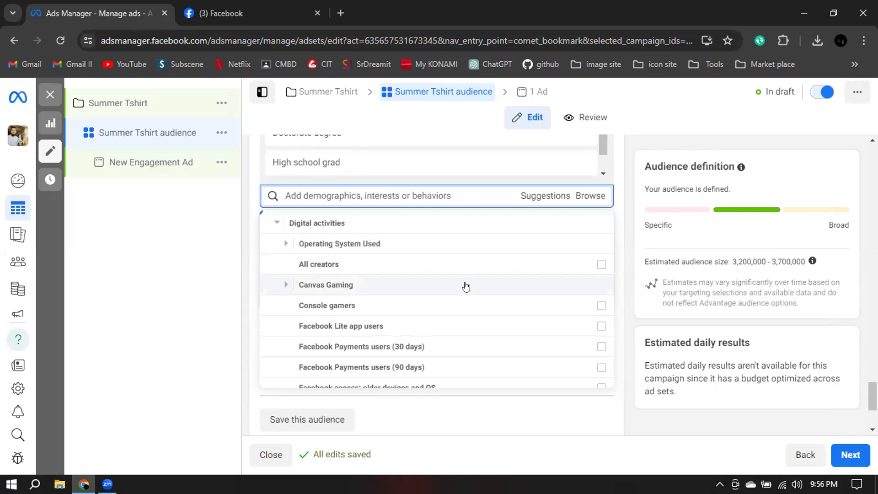
# Look through the remaining Digital activities behaviors and examine the browser options under Internet Browser Used.
pyautogui.scroll(-3, 465, 287)
pyautogui.scroll(-3, 465, 287)
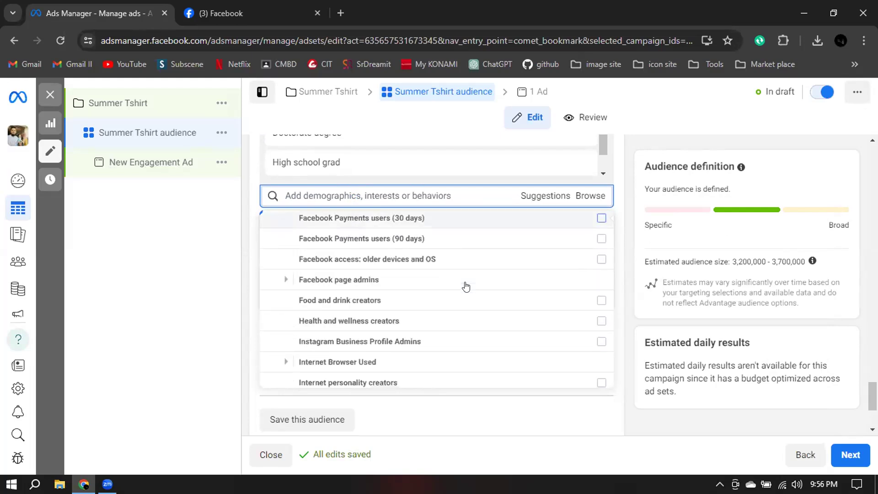
pyautogui.scroll(-4, 465, 286)
pyautogui.scroll(-3, 464, 287)
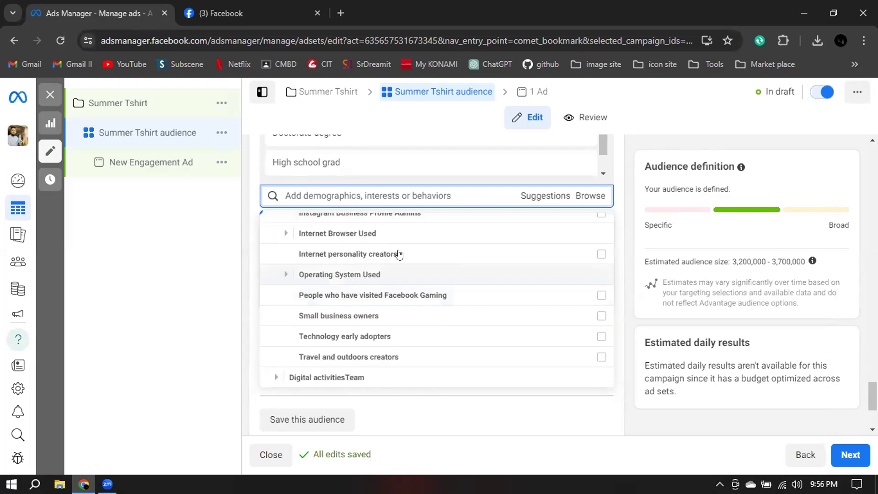
pyautogui.click(284, 232)
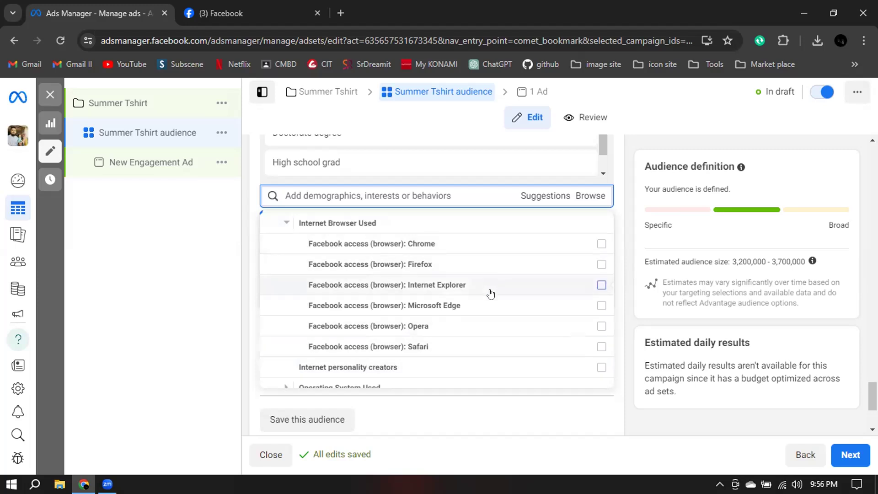
pyautogui.moveTo(490, 293)
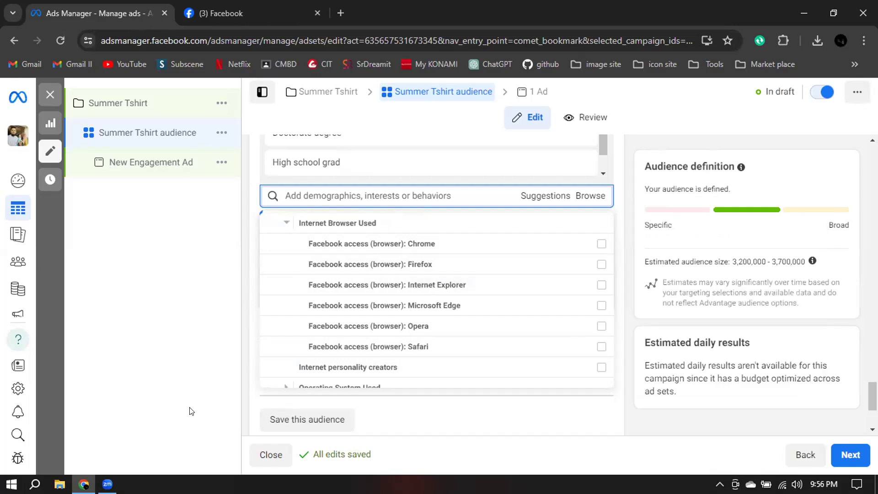
# Close the Facebook browser tab, keeping the Ads Manager tab open.
pyautogui.click(107, 483)
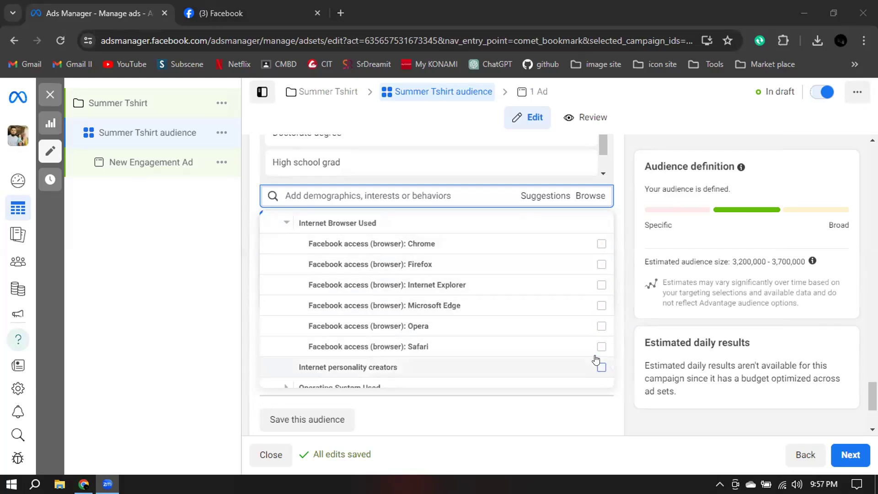
pyautogui.moveTo(600, 318)
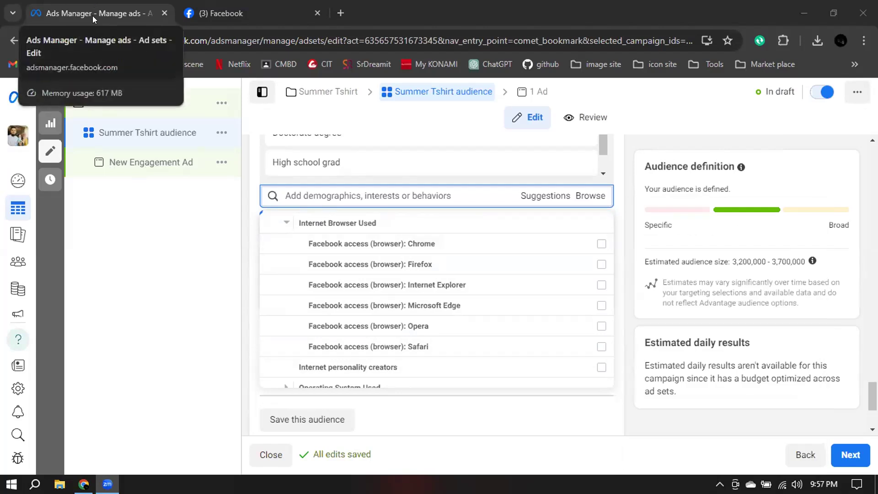
pyautogui.click(316, 12)
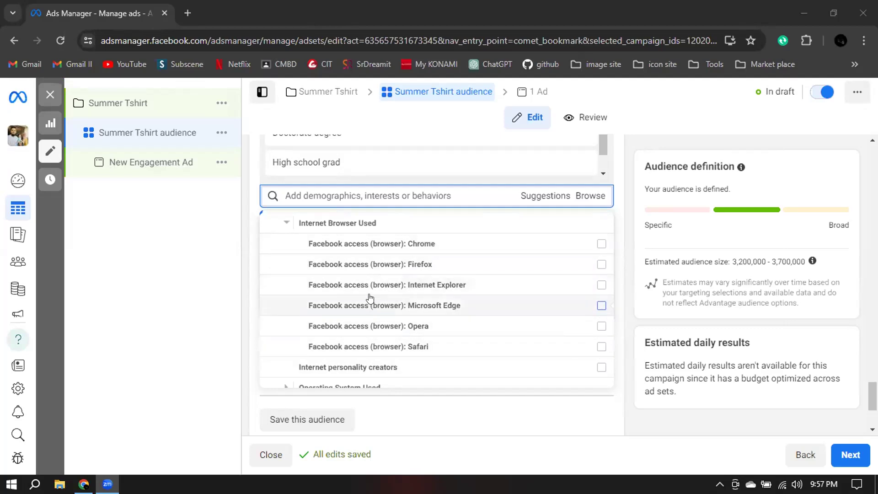
# Examine the second Operating System Used group, including the Mac OS X details, and the Digital activitiesTeam behaviors.
pyautogui.scroll(-3, 369, 298)
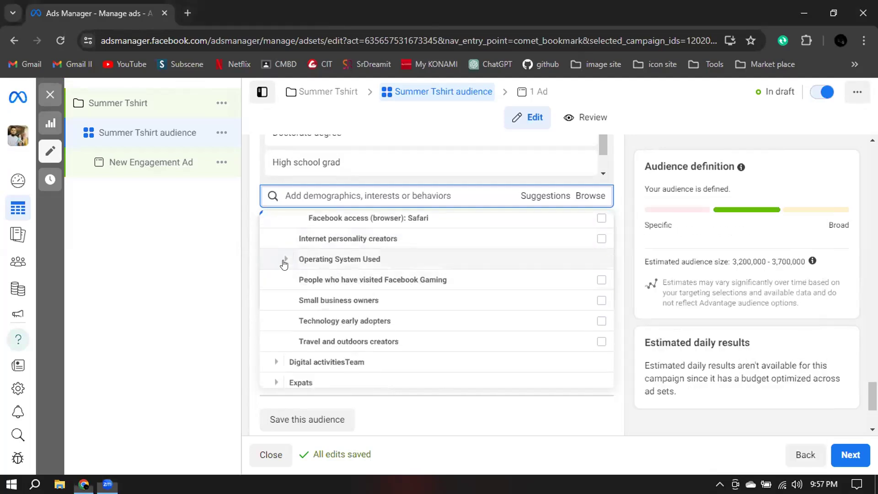
pyautogui.click(284, 260)
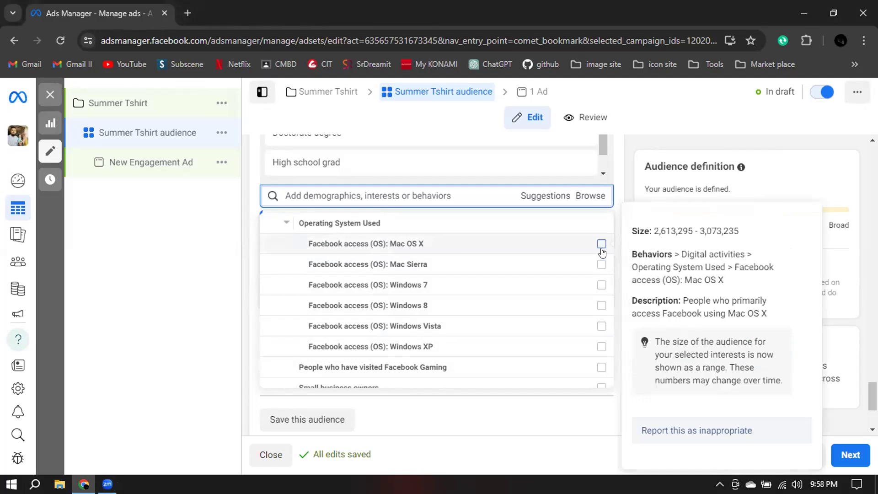
pyautogui.scroll(-3, 602, 252)
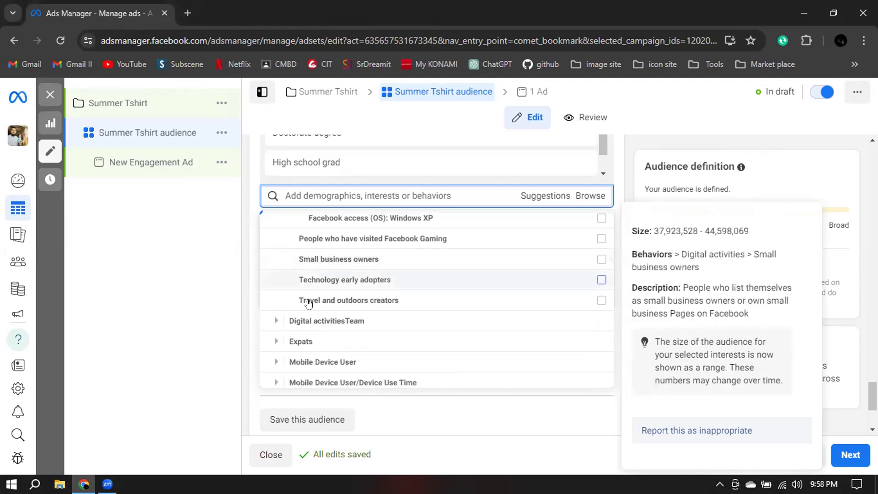
pyautogui.click(277, 320)
pyautogui.scroll(-2, 283, 308)
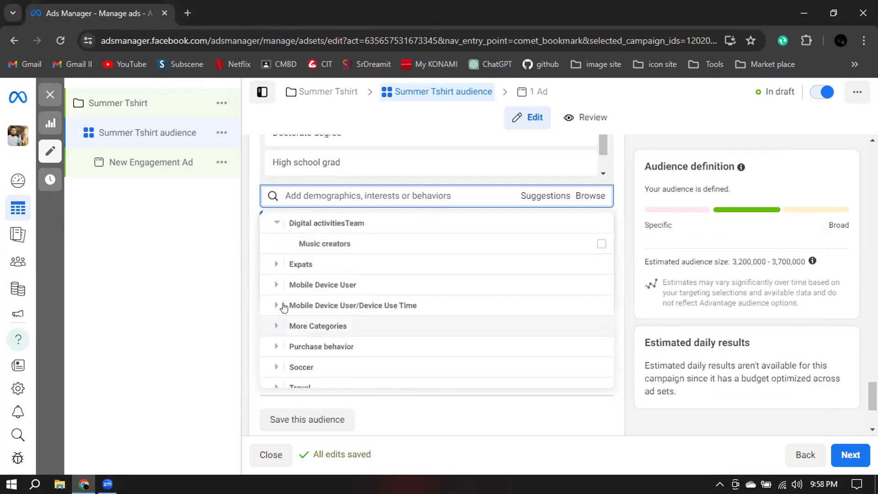
# Review the Mobile Device User behaviors, including the network types under Network Connection.
pyautogui.click(277, 285)
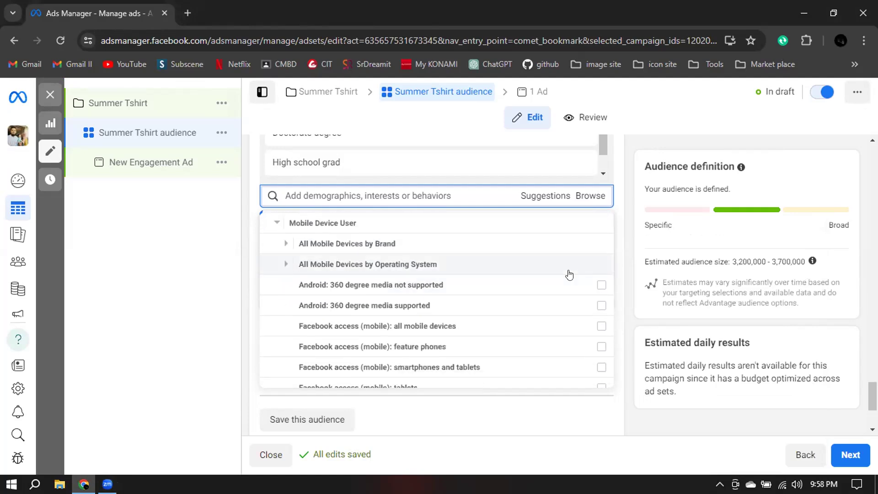
pyautogui.scroll(-3, 568, 275)
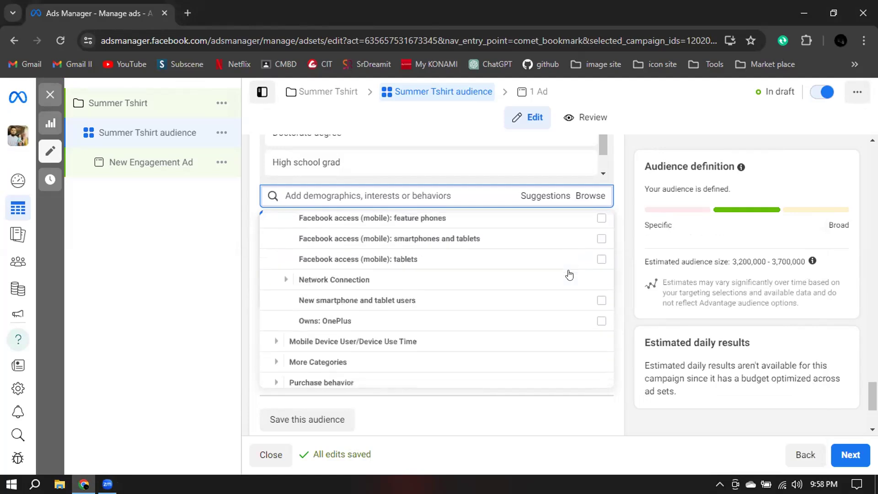
pyautogui.click(281, 278)
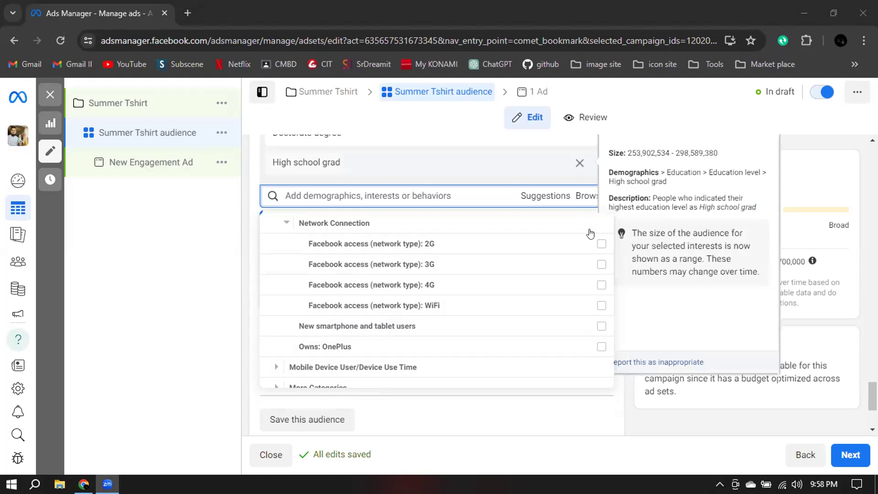
pyautogui.scroll(2, 497, 224)
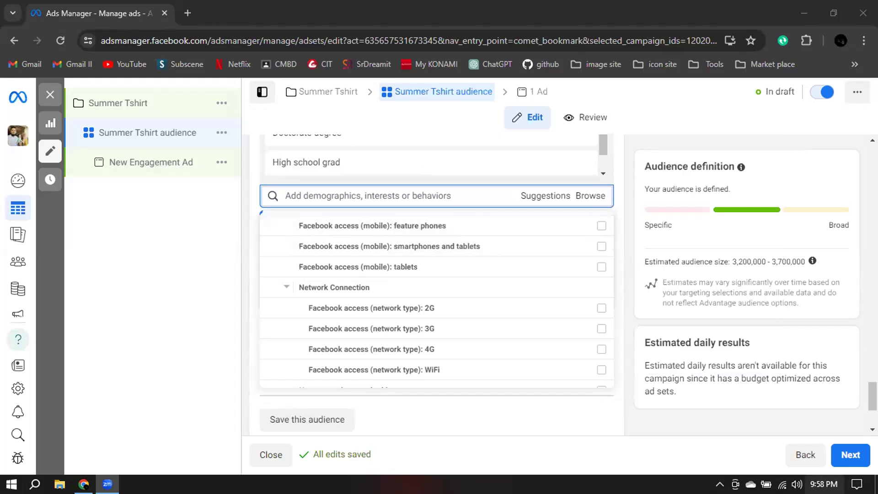
pyautogui.scroll(-3, 406, 242)
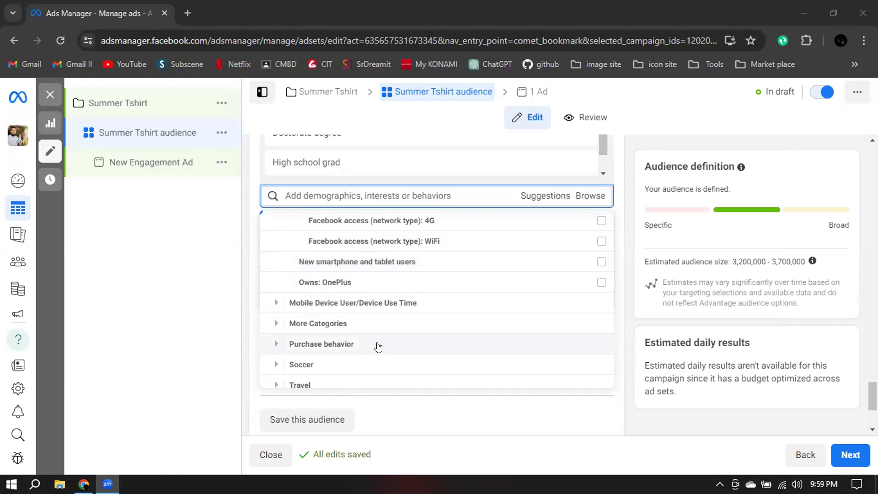
# Collapse the Mobile Device User and Behaviors categories in the detailed targeting list.
pyautogui.scroll(5, 379, 347)
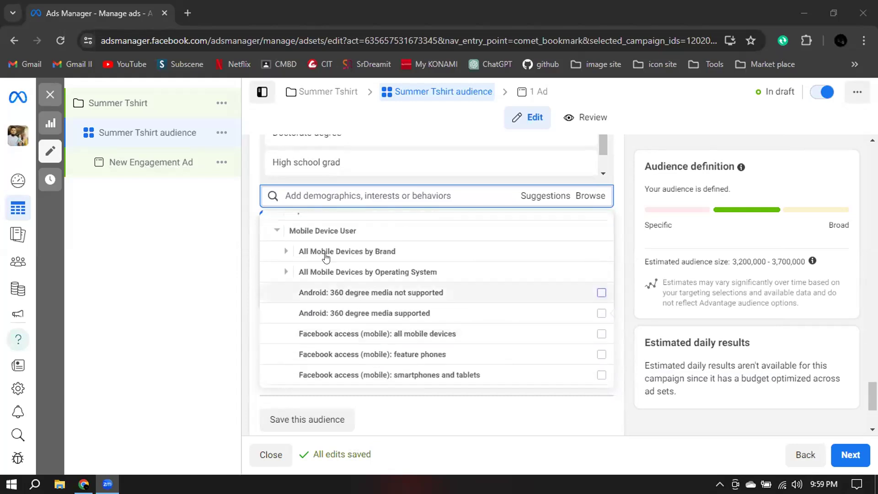
pyautogui.click(274, 227)
pyautogui.scroll(2, 274, 285)
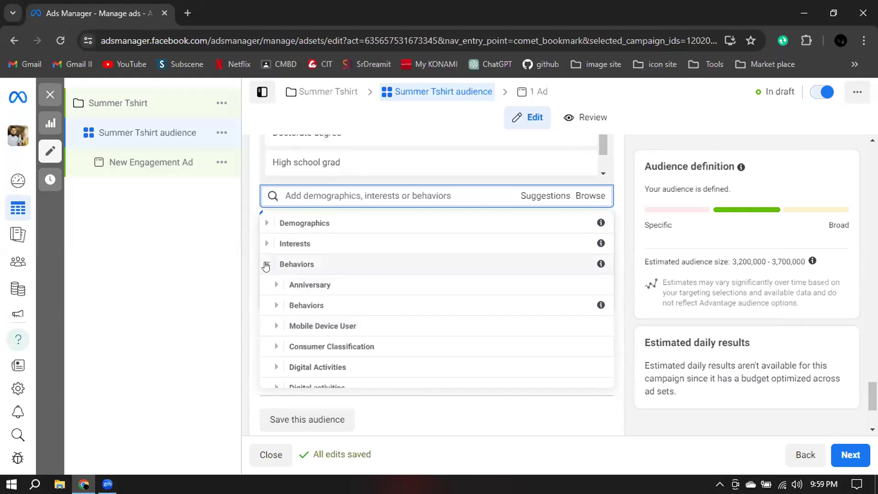
pyautogui.click(269, 264)
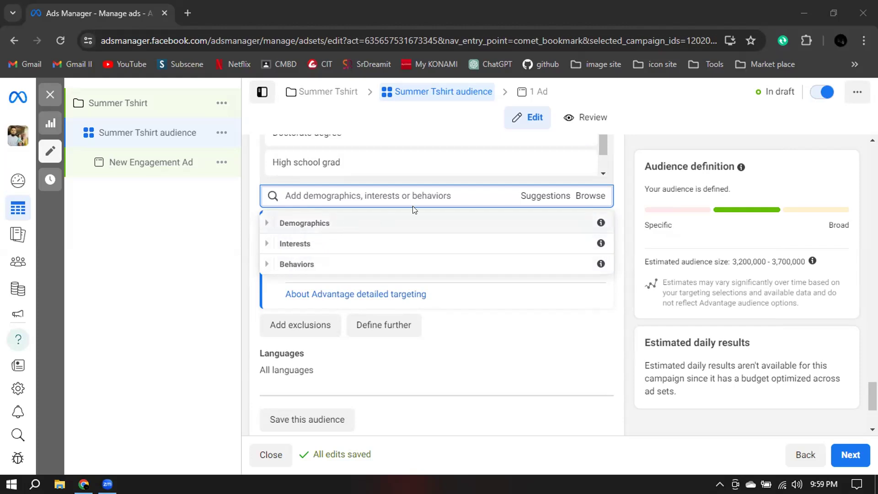
# Check the estimated audience size in the audience definition and the explanation of how it is estimated.
pyautogui.moveTo(733, 262); pyautogui.dragTo(805, 264)
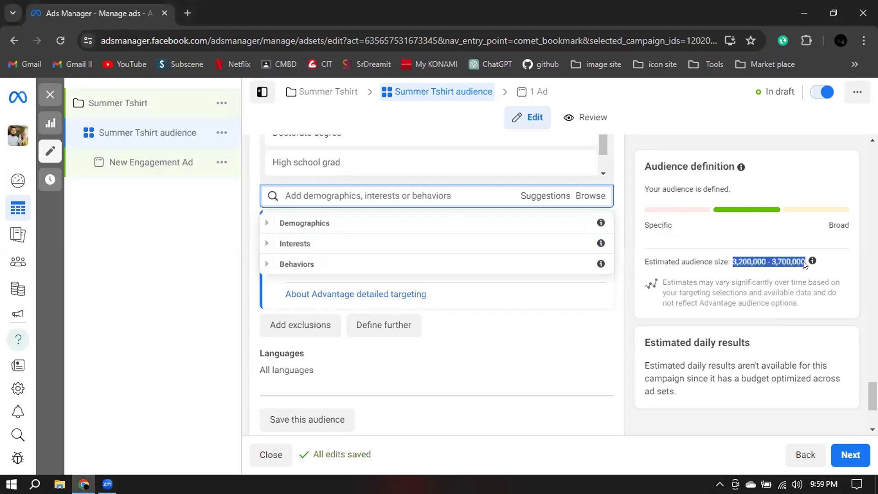
pyautogui.moveTo(804, 264)
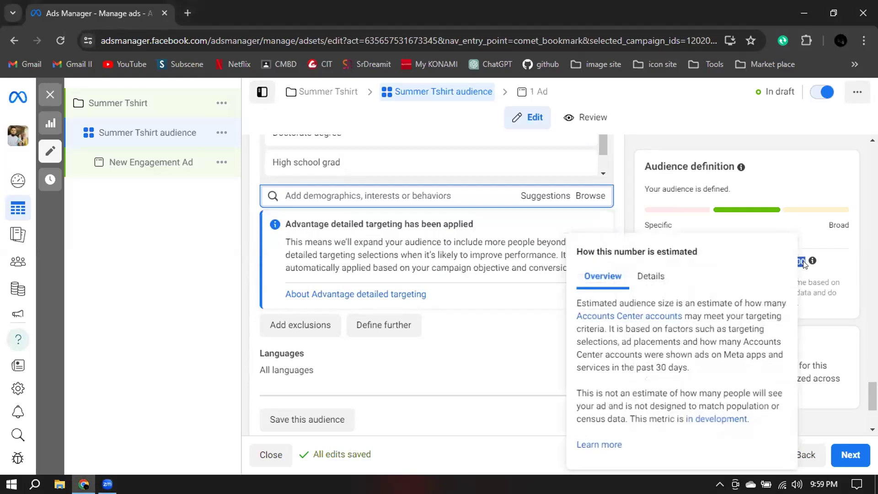
pyautogui.click(804, 261)
# Review the audience name and details offered for saving this audience, then close the dialog without saving.
pyautogui.scroll(-3, 413, 325)
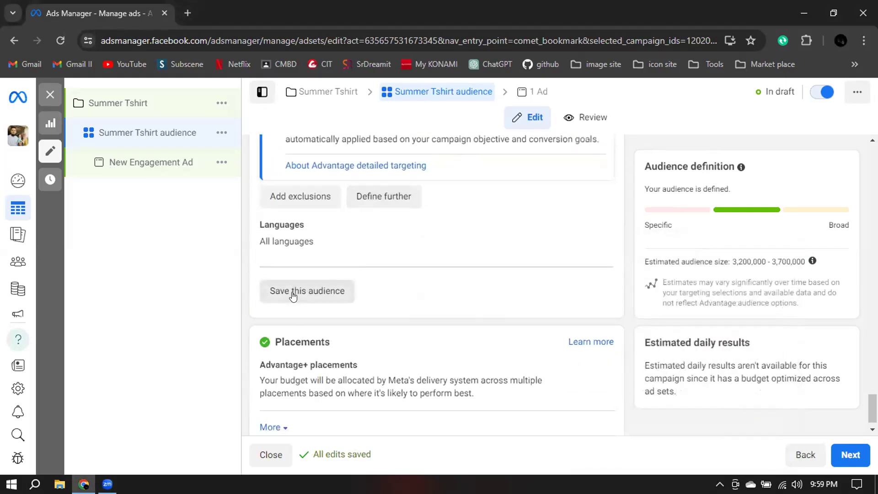
pyautogui.click(293, 296)
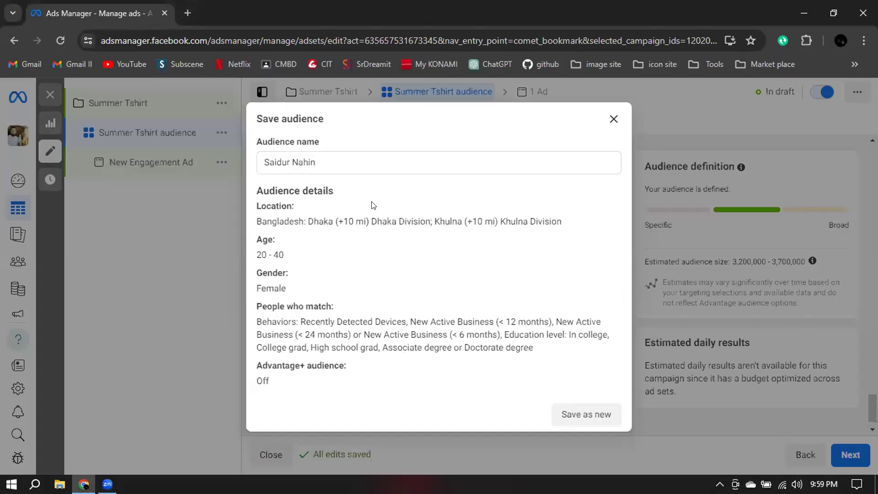
pyautogui.tripleClick(325, 162)
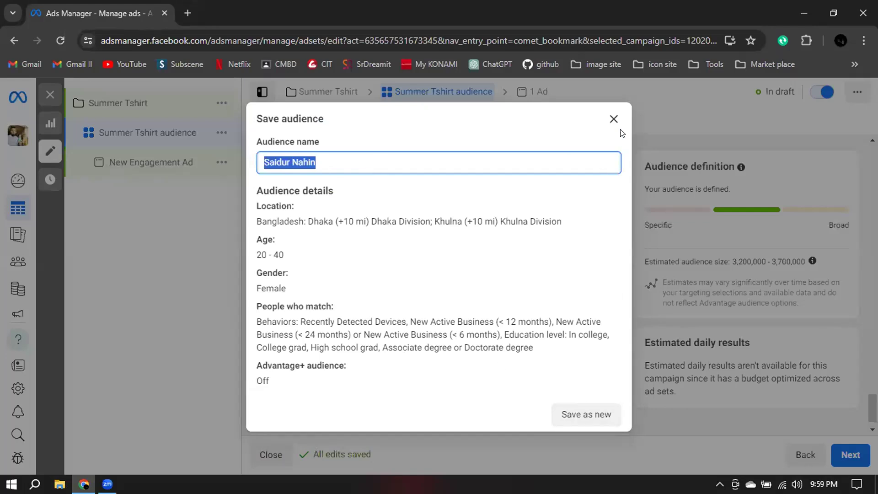
pyautogui.click(613, 119)
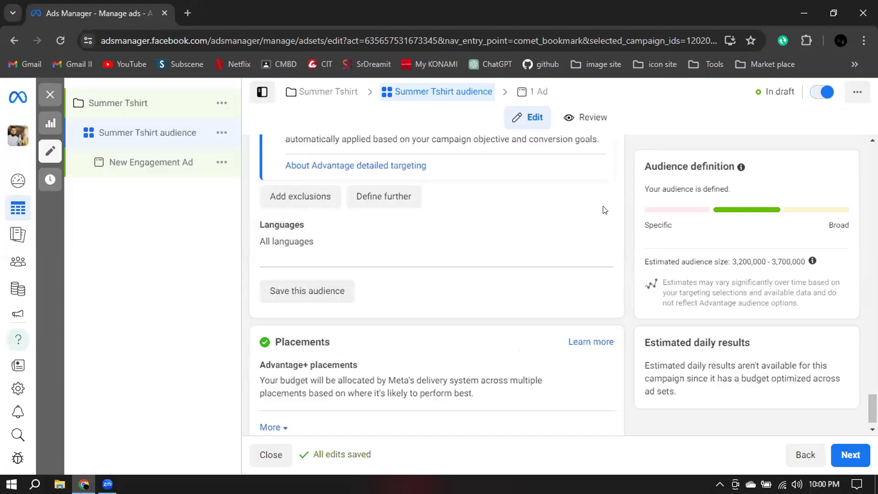
# Open the ad set's Advantage+ placements setting for editing to show the automatic and manual placement options.
pyautogui.scroll(3, 619, 215)
pyautogui.scroll(-2, 620, 222)
pyautogui.scroll(-1, 620, 222)
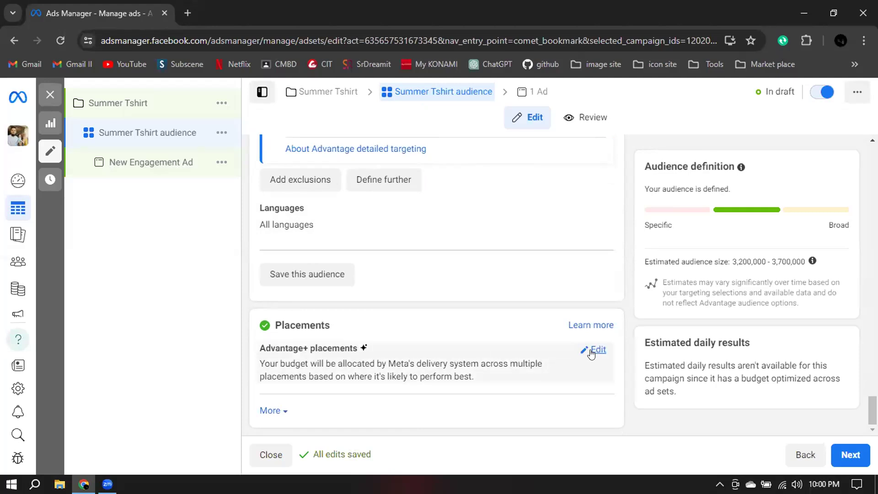
pyautogui.click(594, 350)
pyautogui.scroll(-1, 591, 355)
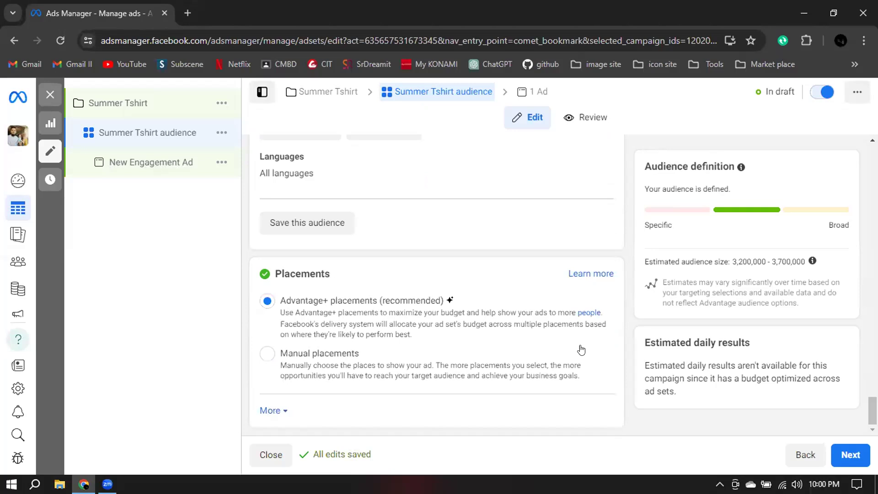
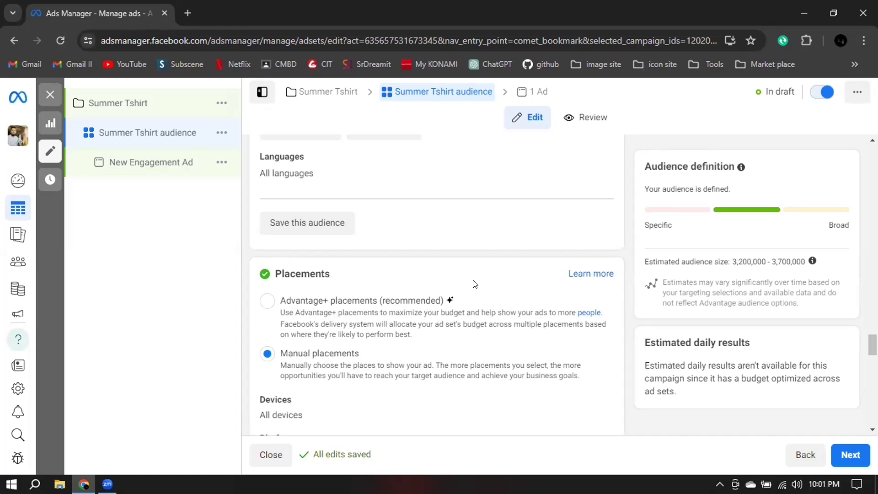
# Limit the manual placements to the Facebook platform by deselecting Audience network, Instagram and Messenger.
pyautogui.scroll(-5, 621, 253)
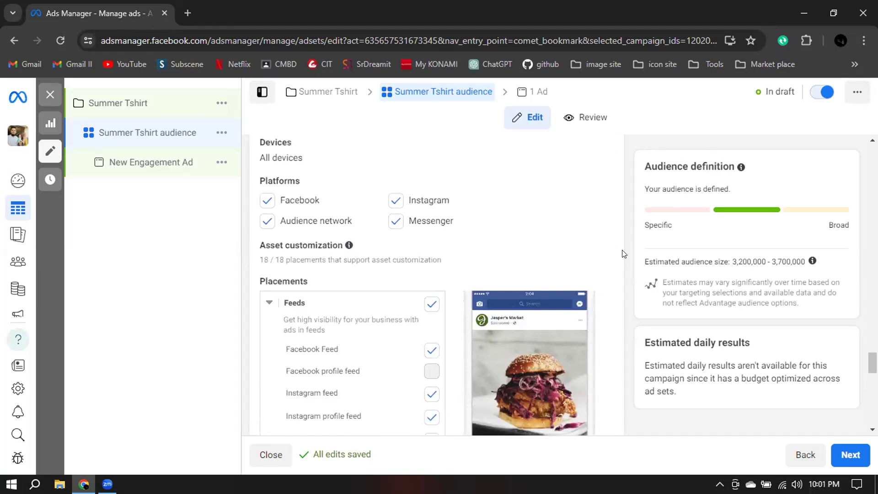
pyautogui.click(264, 222)
pyautogui.click(396, 222)
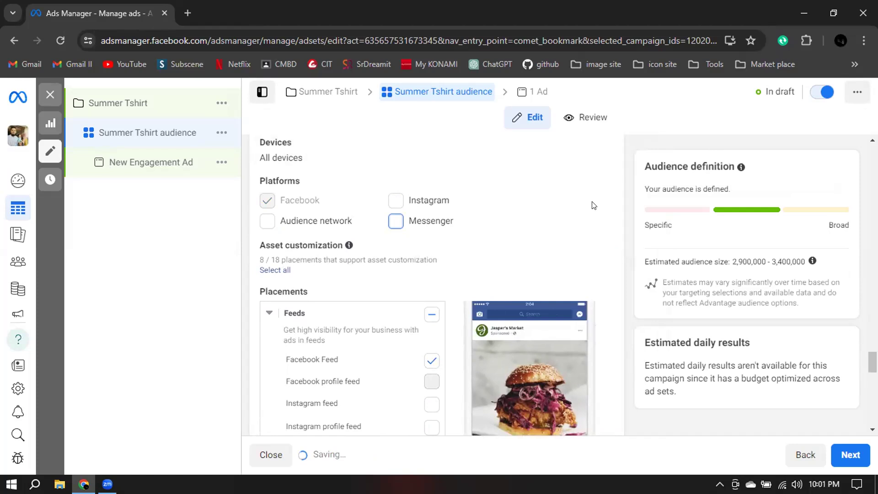
# Examine which placements are selected under Feeds, Stories and Reels, In-stream ads, Search results, Messages, and Apps and sites.
pyautogui.scroll(-1, 454, 221)
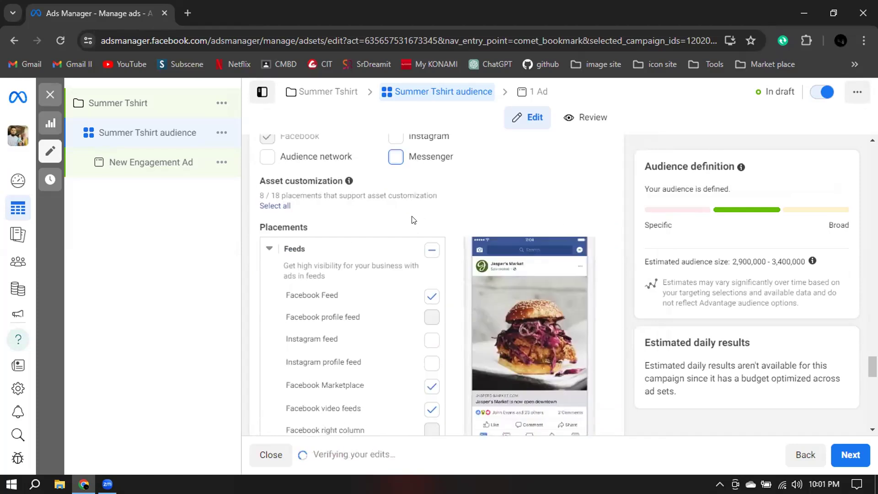
pyautogui.scroll(-1, 438, 224)
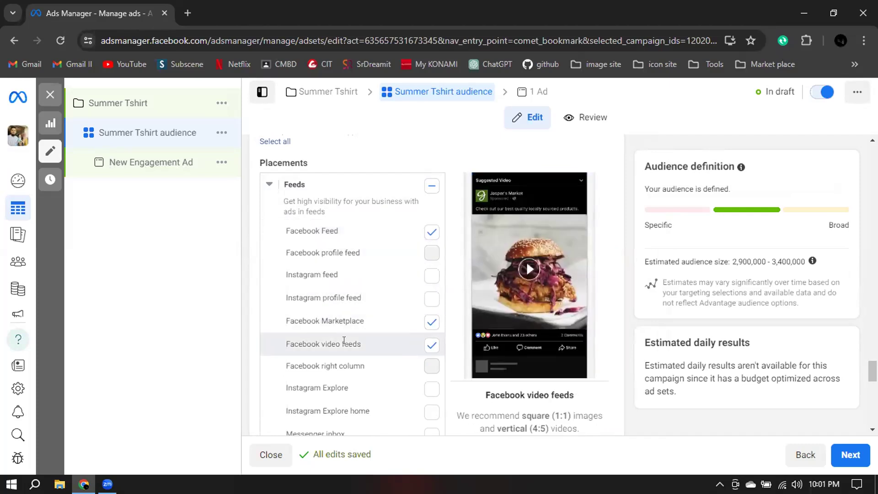
pyautogui.scroll(-4, 347, 339)
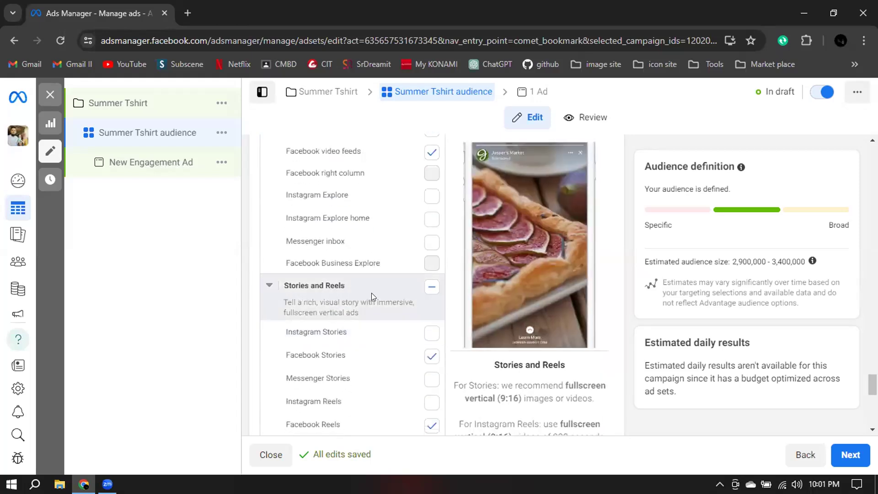
pyautogui.scroll(-2, 368, 295)
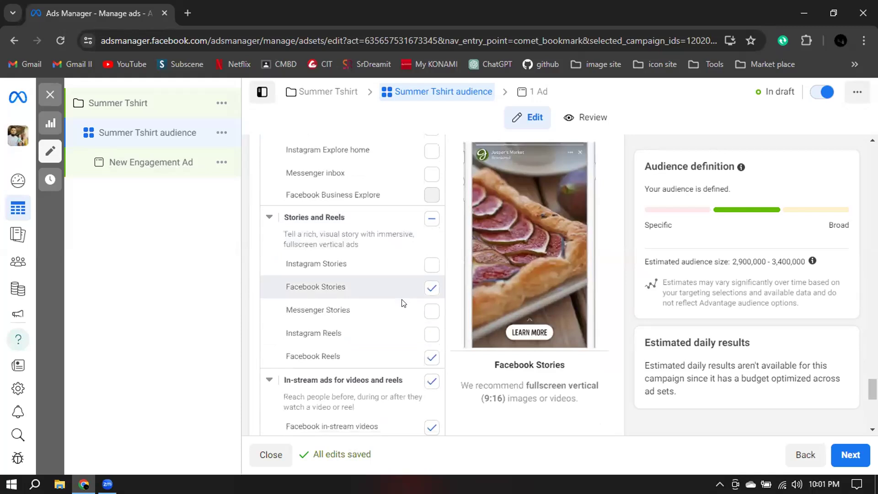
pyautogui.scroll(-1, 402, 302)
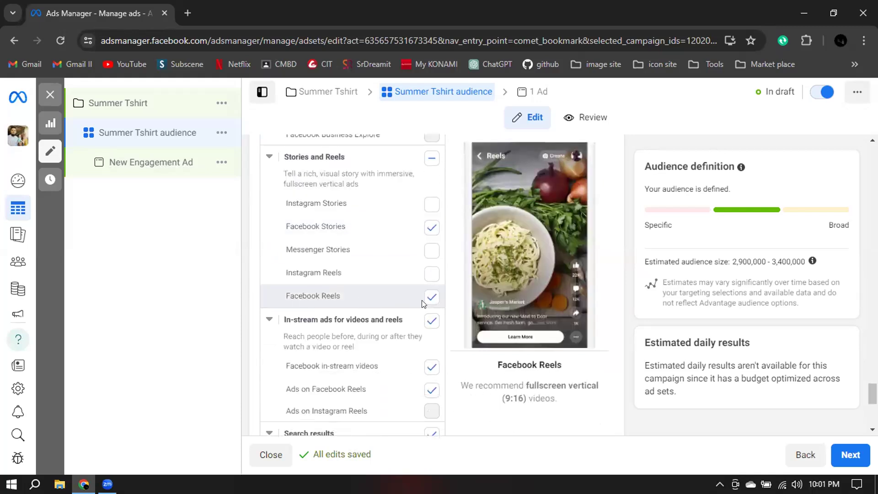
pyautogui.scroll(-1, 422, 300)
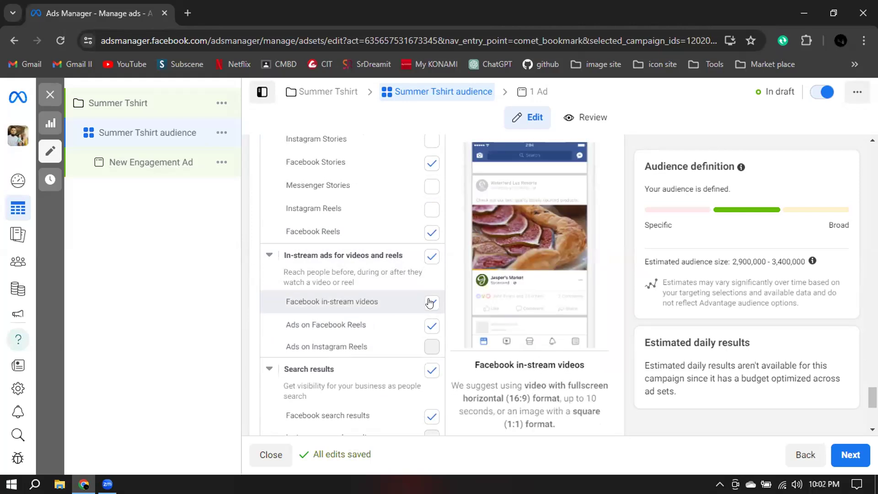
pyautogui.scroll(-3, 430, 275)
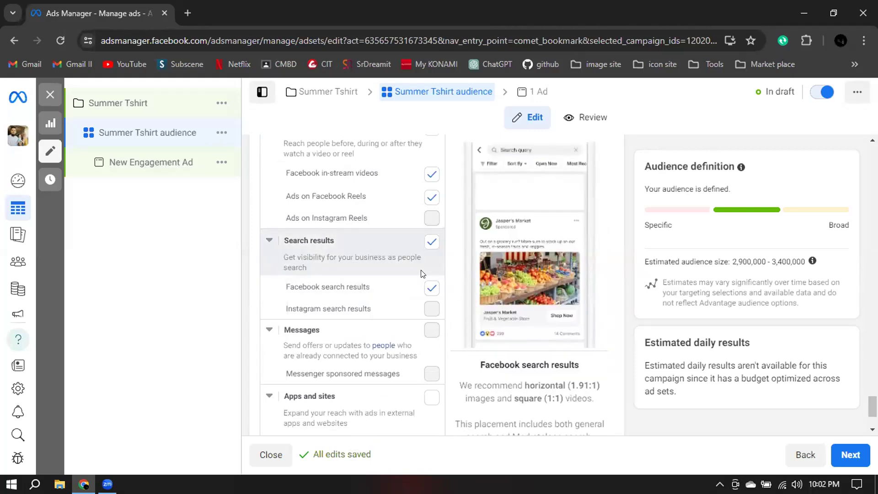
pyautogui.scroll(-2, 411, 284)
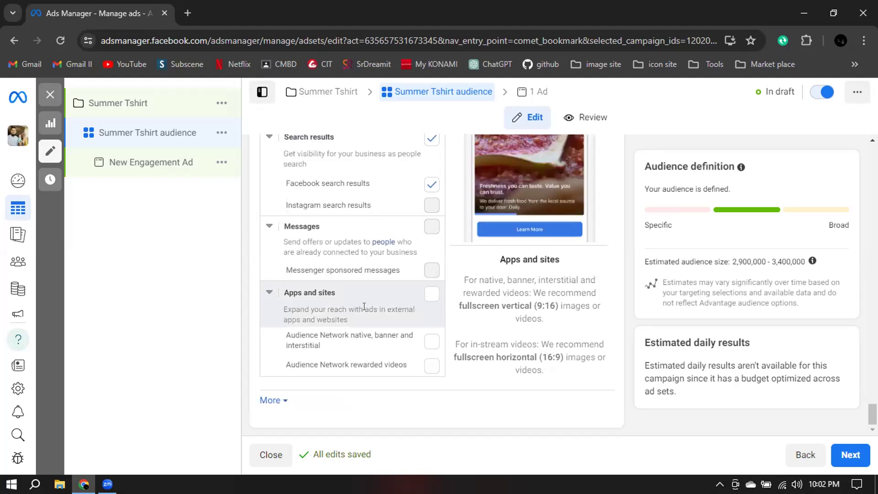
# Reselect the Audience network, Instagram and Messenger platforms for the manual placements.
pyautogui.scroll(10, 364, 306)
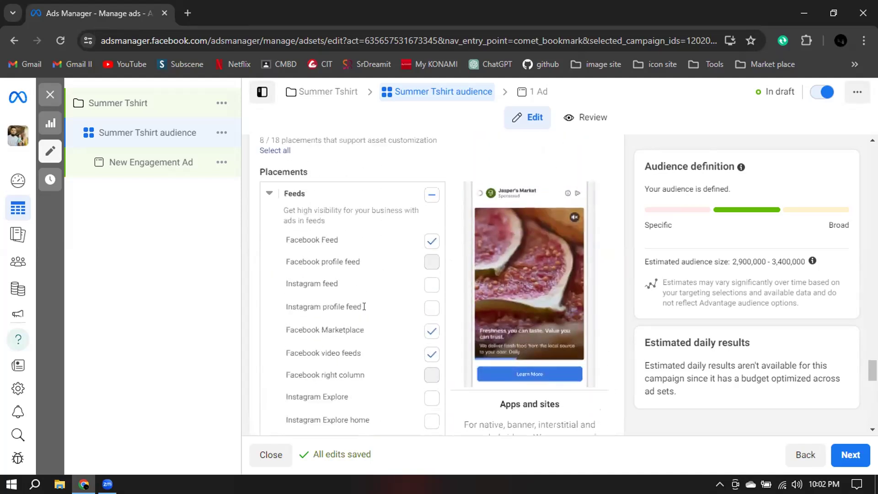
pyautogui.scroll(3, 364, 306)
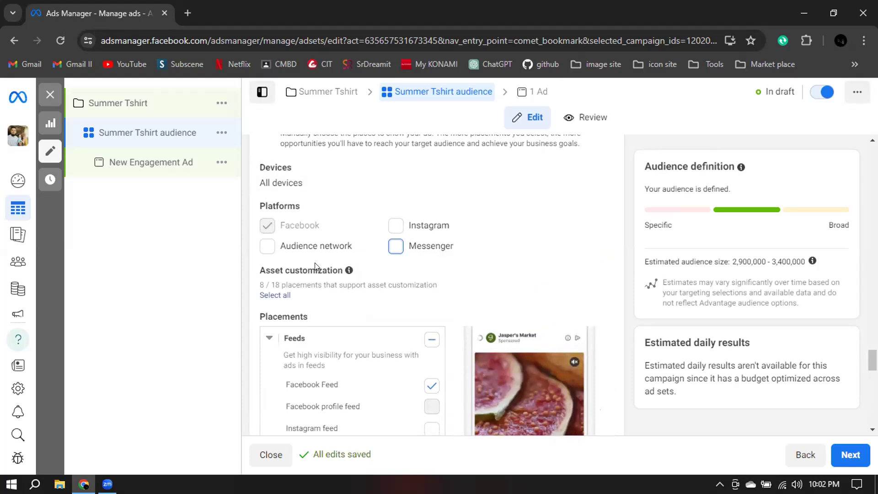
pyautogui.click(267, 245)
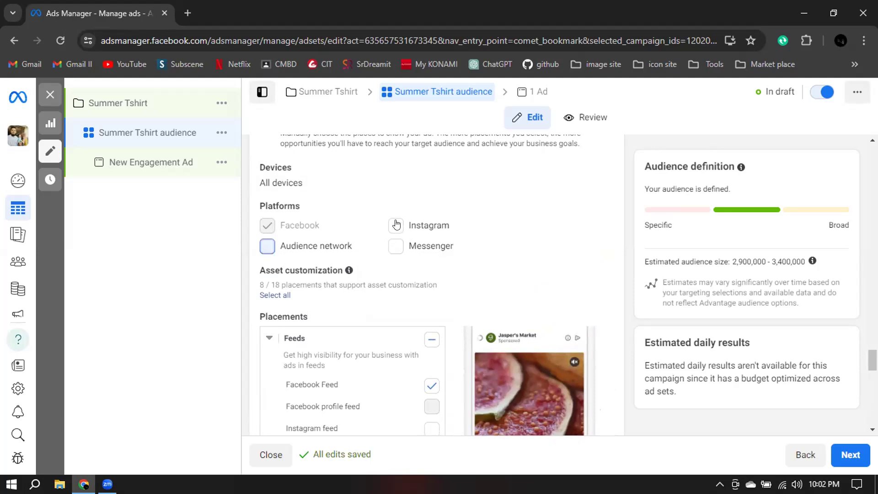
pyautogui.click(396, 224)
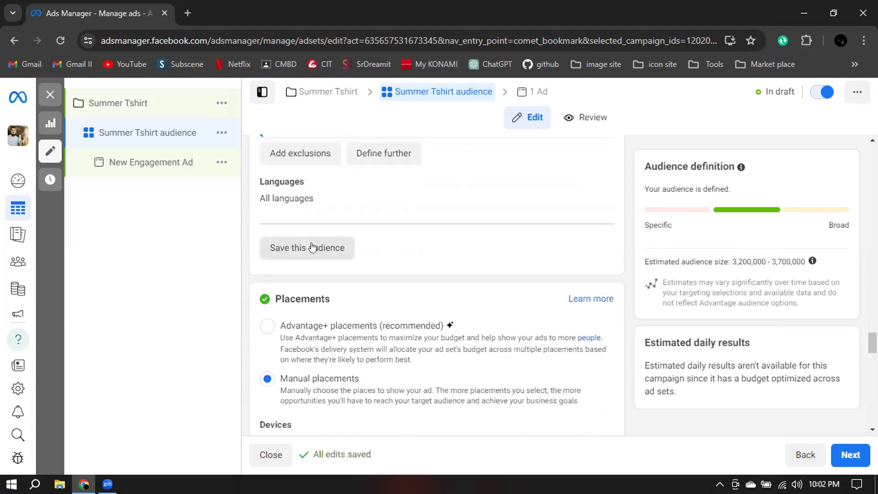
# Save the current targeting as a new audience named "Summer tshirt audience".
pyautogui.click(337, 246)
pyautogui.click(334, 162)
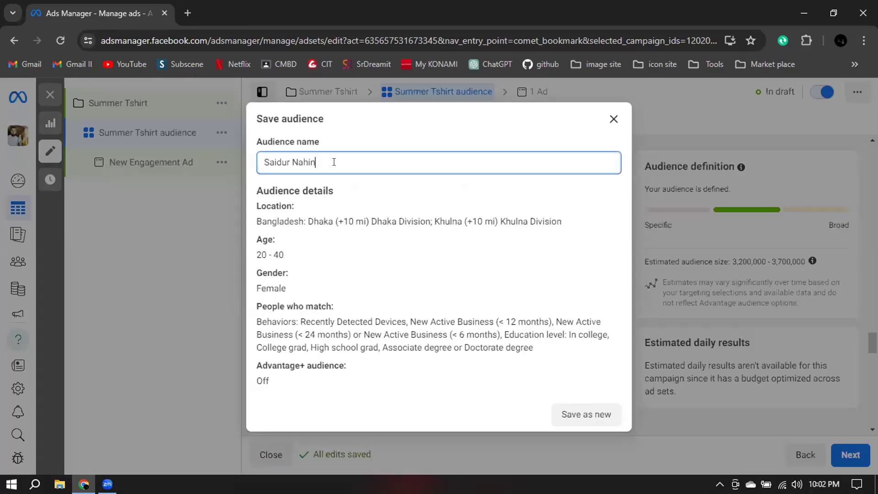
pyautogui.hotkey('ctrl', 'a')
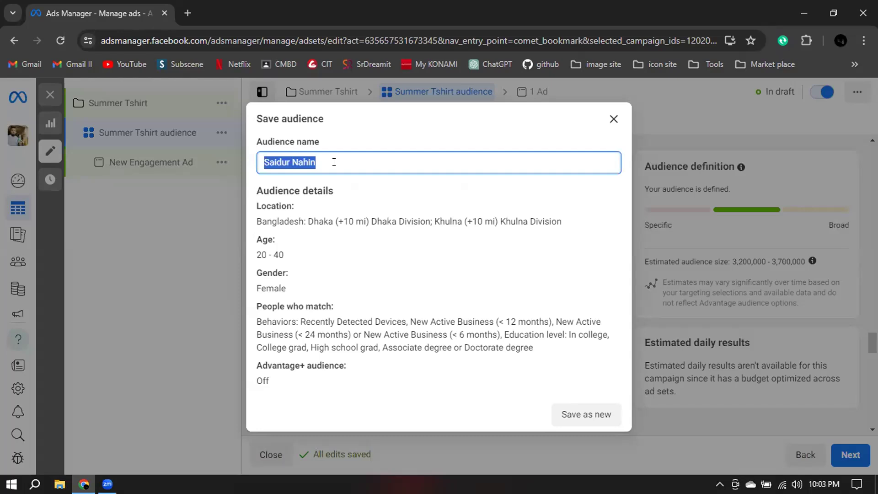
pyautogui.write('Summer tshirt audience')
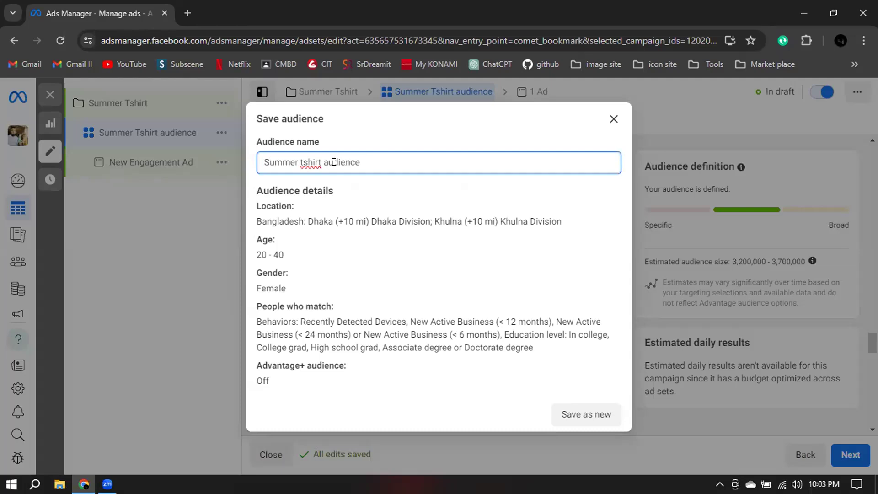
pyautogui.click(587, 414)
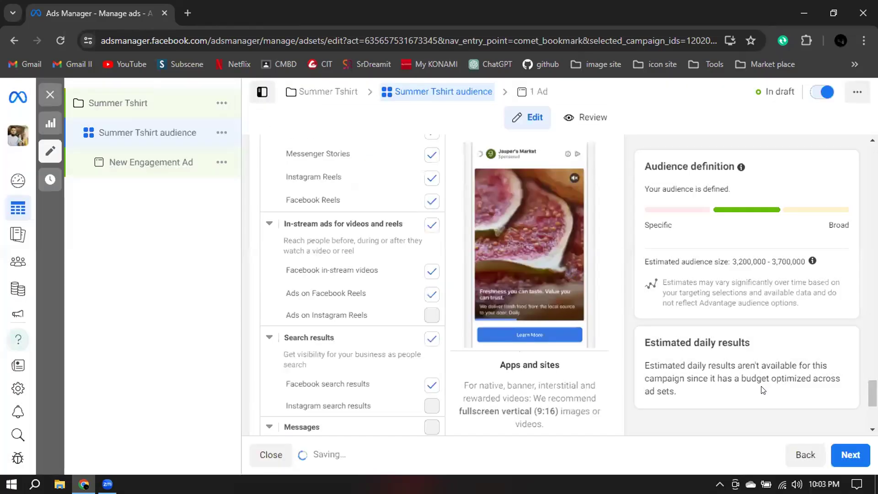
# Switch the ad set to Advantage+ placements and dismiss the notice about detailed targeting and lookalike improvements.
pyautogui.scroll(5, 642, 210)
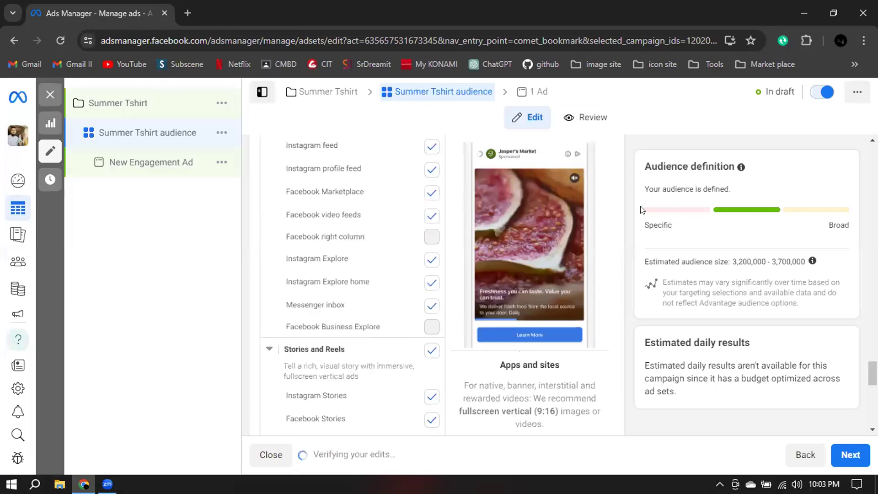
pyautogui.scroll(-1, 612, 159)
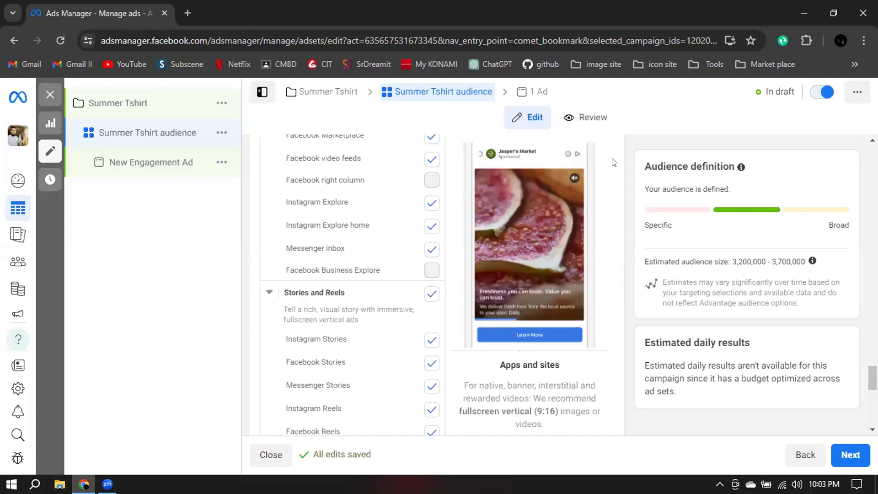
pyautogui.scroll(1, 611, 166)
pyautogui.scroll(8, 613, 169)
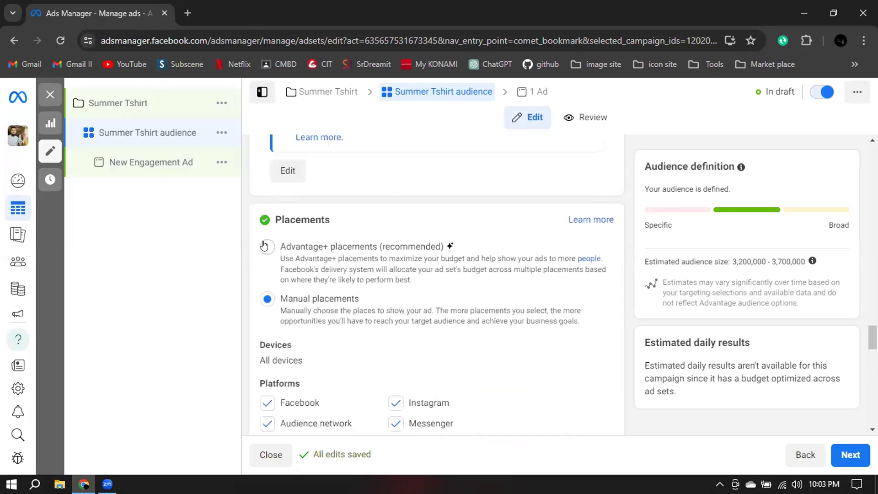
pyautogui.click(267, 247)
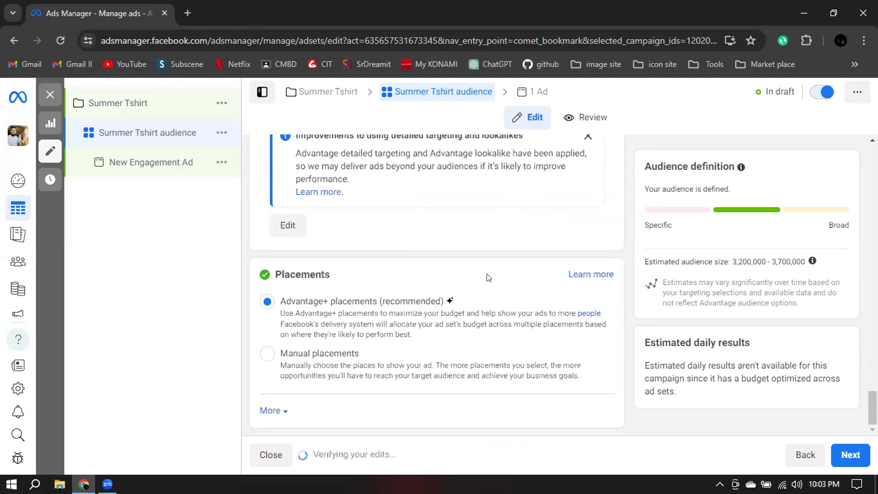
pyautogui.click(584, 265)
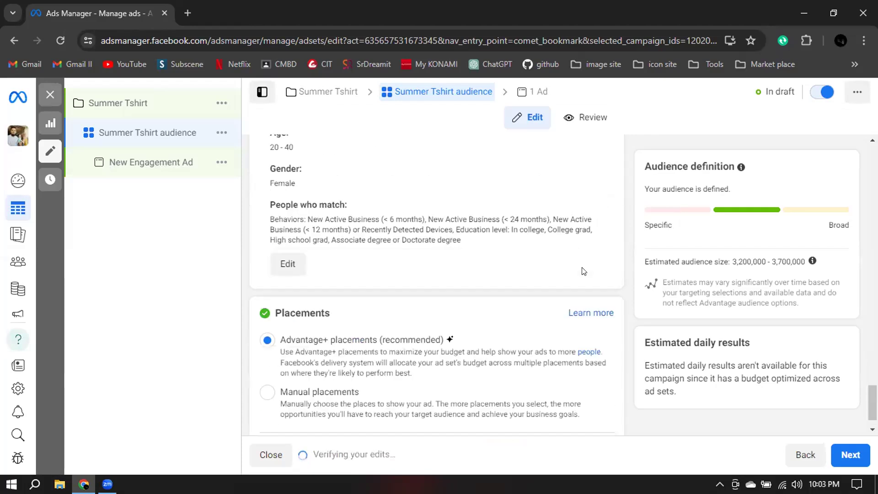
# Open the saved "Summer tshirt audience" for editing and review its locations, age, gender and detailed targeting.
pyautogui.scroll(2, 413, 231)
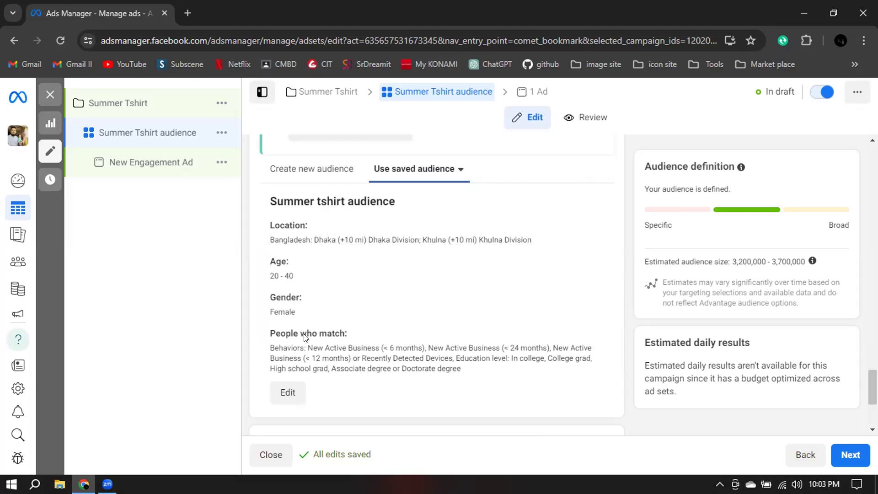
pyautogui.click(284, 405)
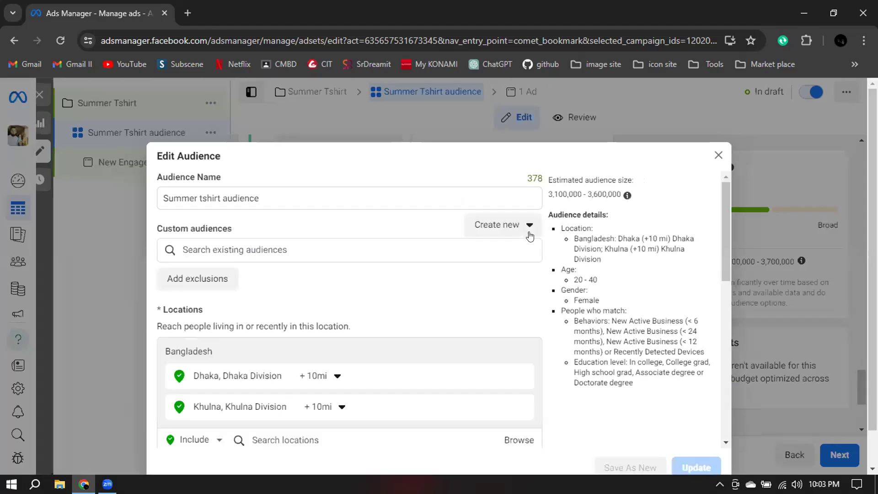
pyautogui.scroll(-3, 545, 272)
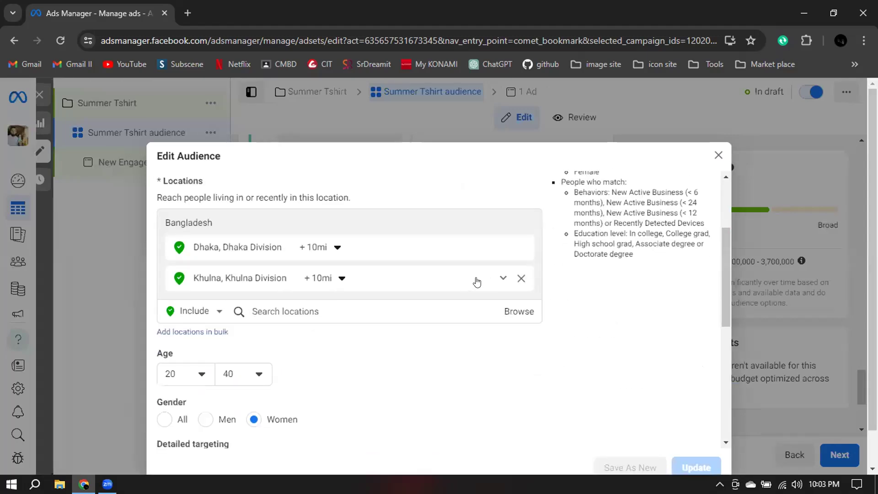
pyautogui.scroll(-5, 296, 316)
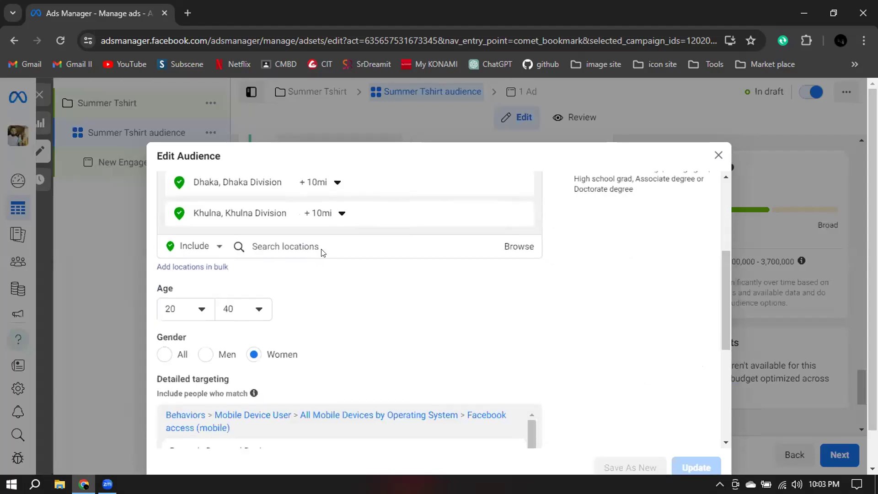
pyautogui.scroll(-1, 567, 260)
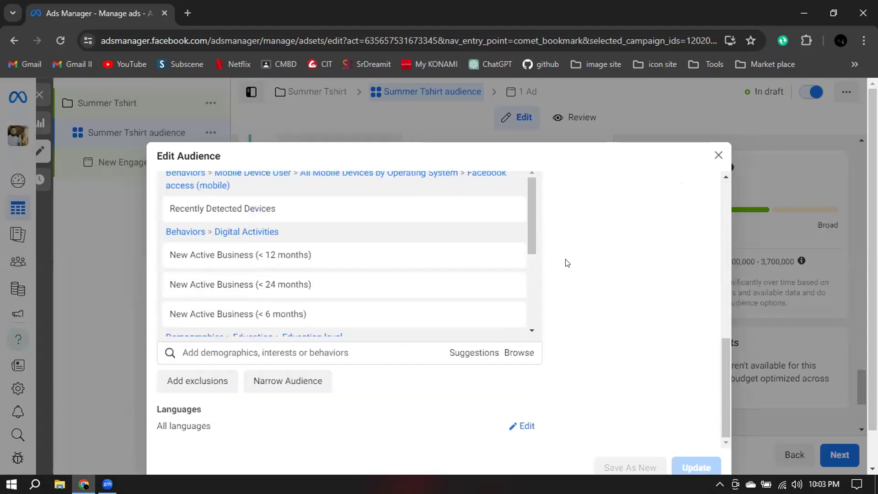
pyautogui.click(515, 356)
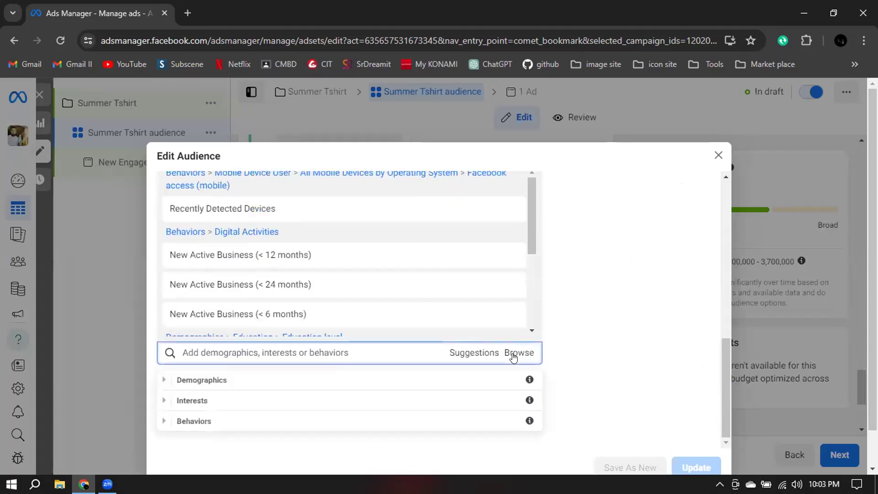
pyautogui.click(580, 242)
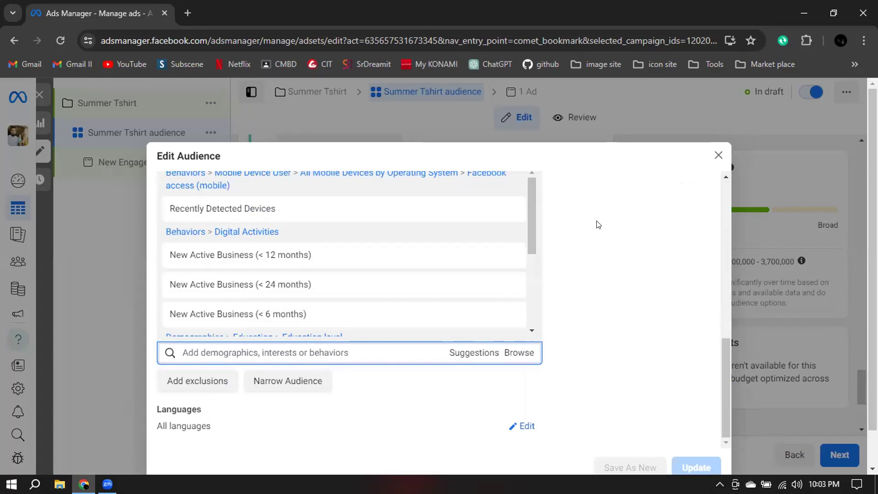
pyautogui.scroll(-4, 528, 276)
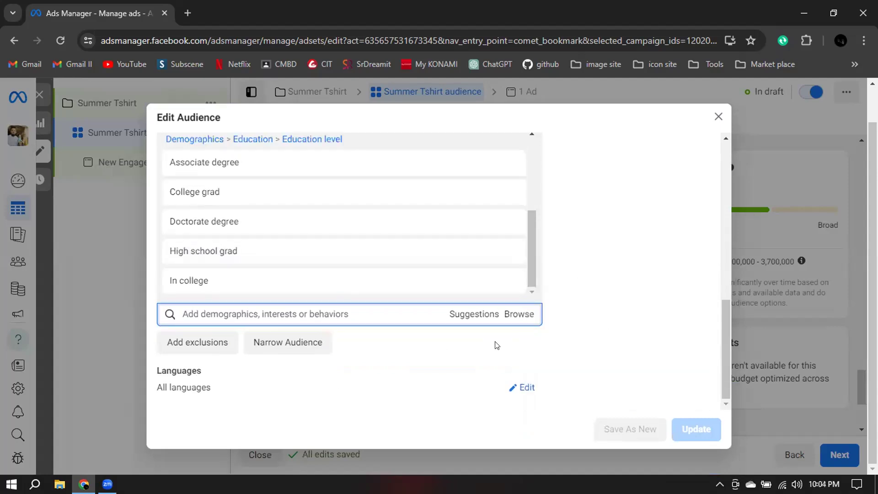
# Browse the Interests categories available in the audience's detailed targeting, from Business and industry to Technology.
pyautogui.click(521, 314)
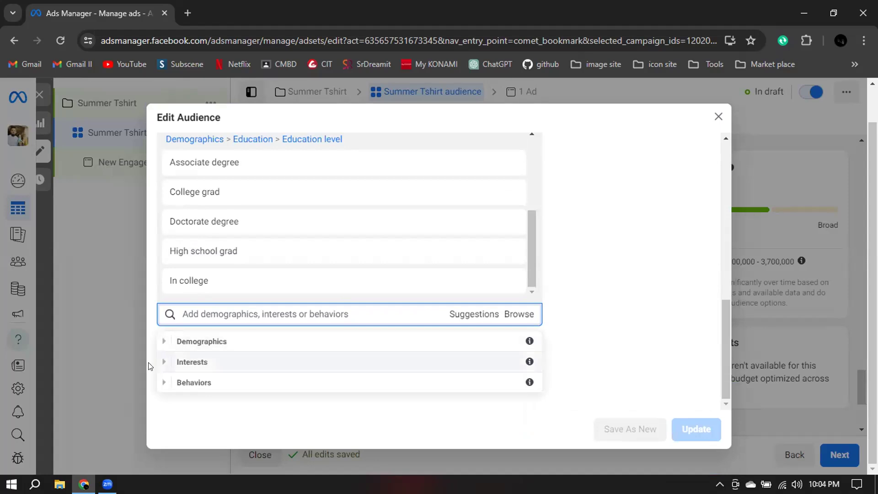
pyautogui.click(169, 362)
pyautogui.scroll(-3, 227, 371)
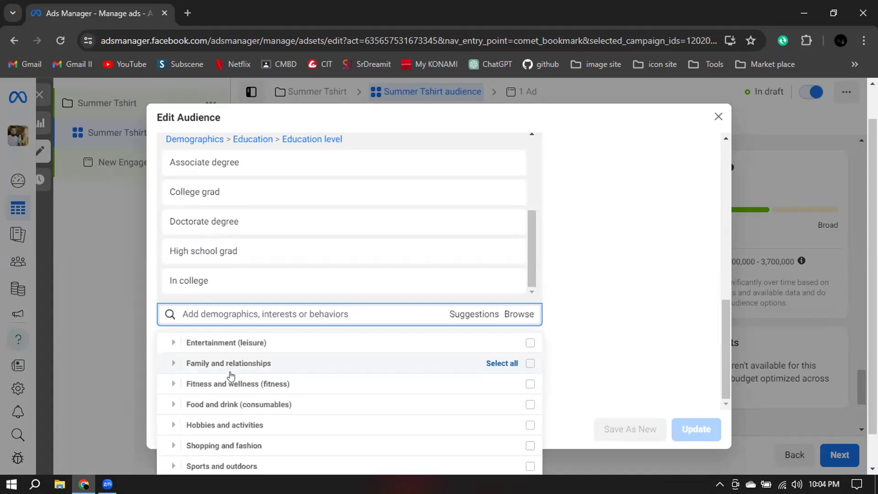
pyautogui.scroll(-1, 225, 381)
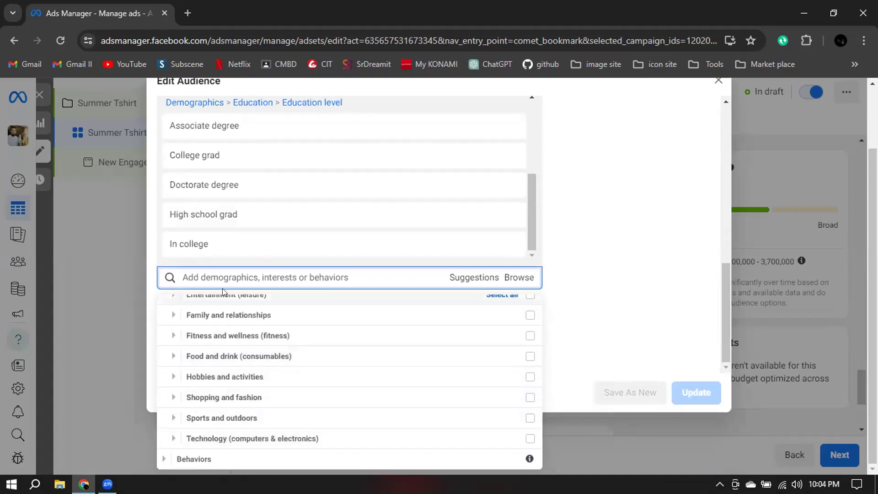
pyautogui.scroll(1, 219, 347)
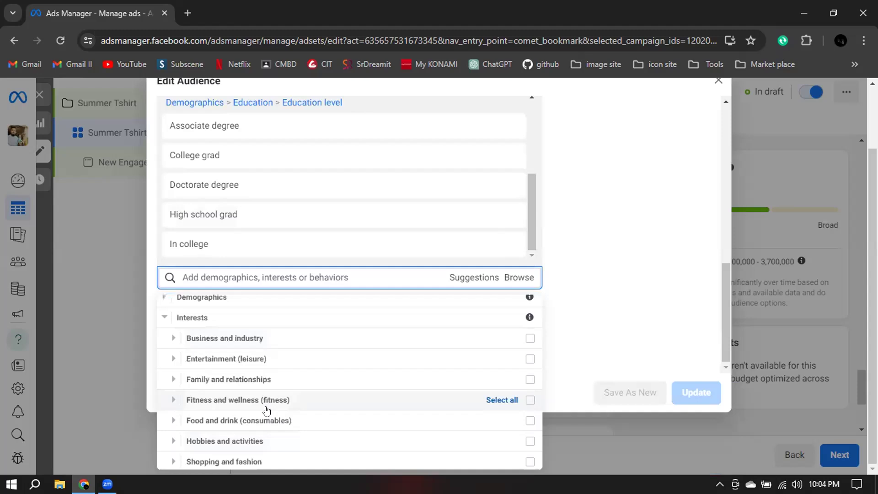
pyautogui.scroll(-1, 266, 413)
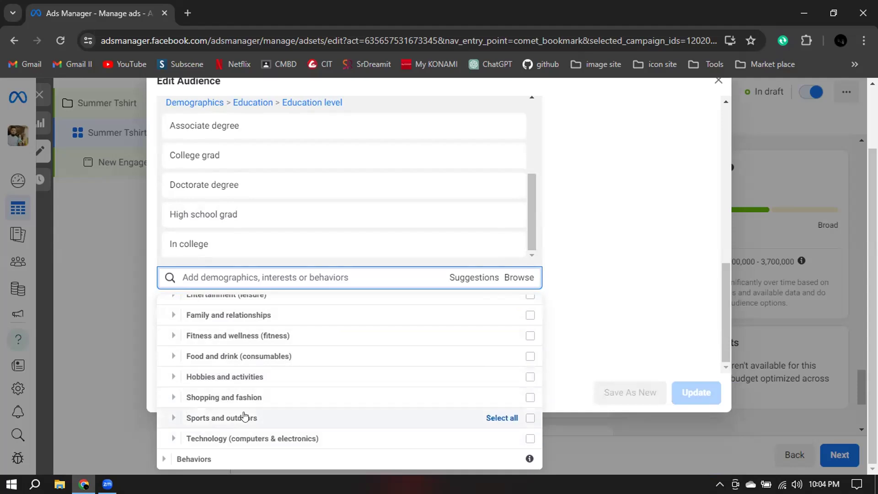
pyautogui.click(609, 283)
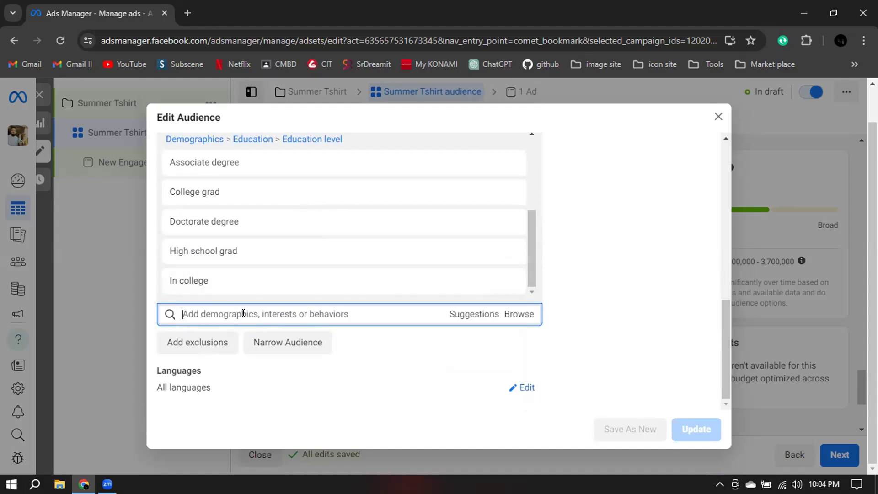
# Search the detailed targeting for "women's clo" and add the Women's clothing (apparel) interest.
pyautogui.write('clo')
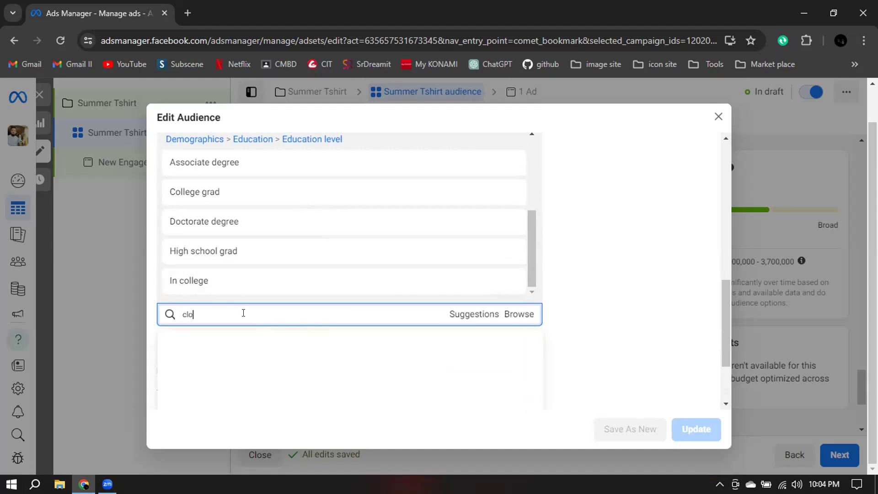
pyautogui.press('BackSpace')
pyautogui.write('womens')
pyautogui.press('BackSpace')
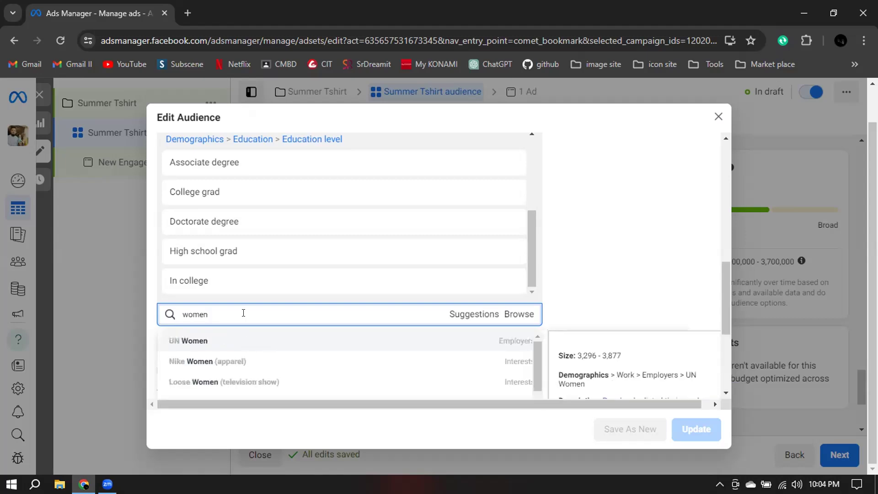
pyautogui.write("'s clo")
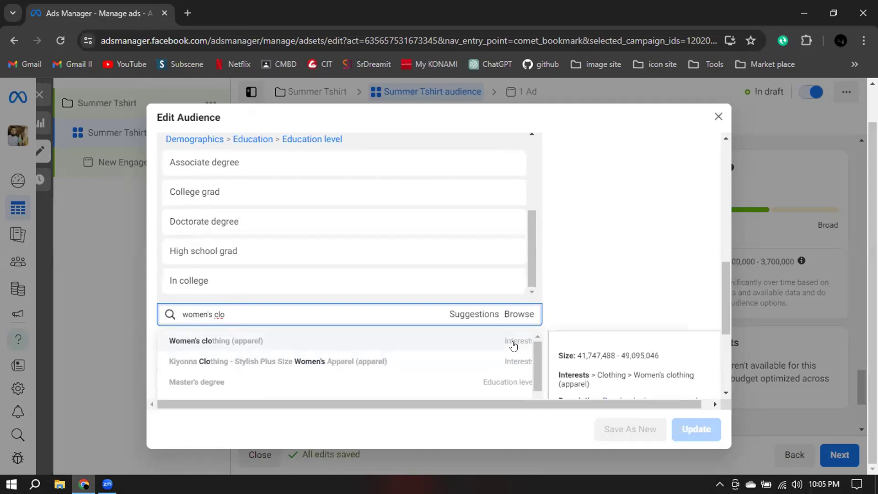
pyautogui.click(213, 344)
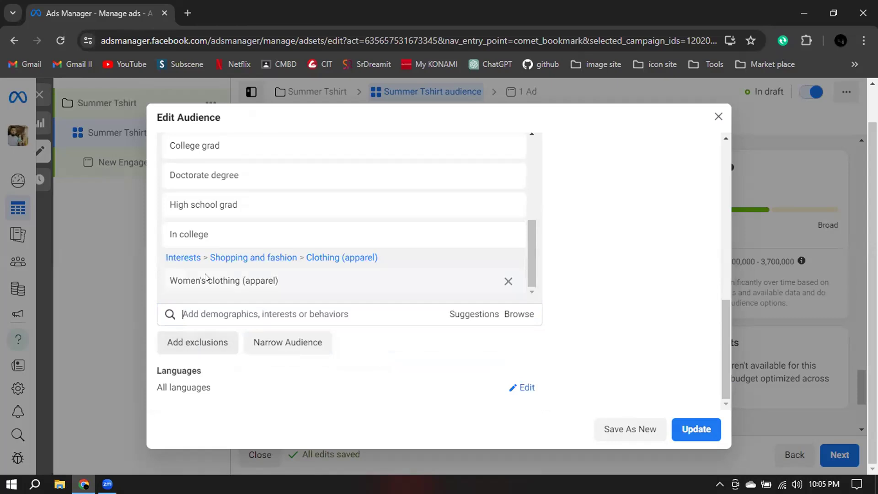
pyautogui.moveTo(286, 282)
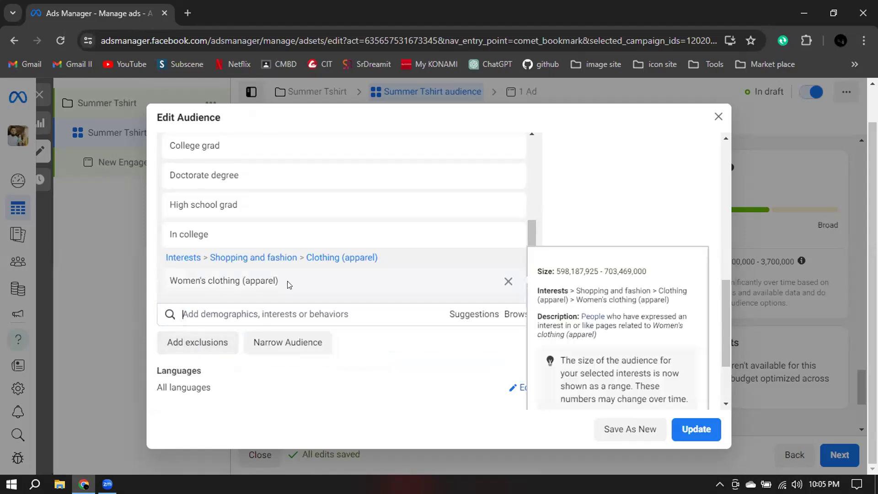
# Add the suggested Online shopping (retail) interest and Engaged Shoppers behavior to the detailed targeting.
pyautogui.click(471, 318)
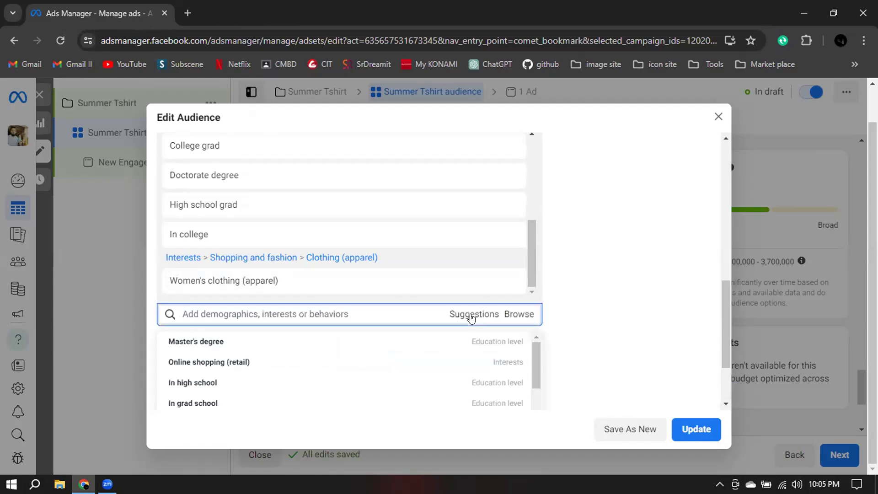
pyautogui.moveTo(277, 355)
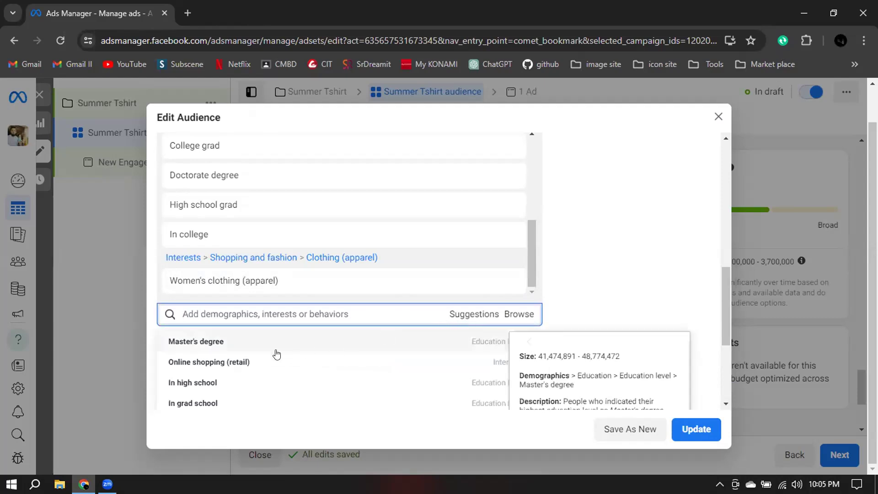
pyautogui.moveTo(170, 364)
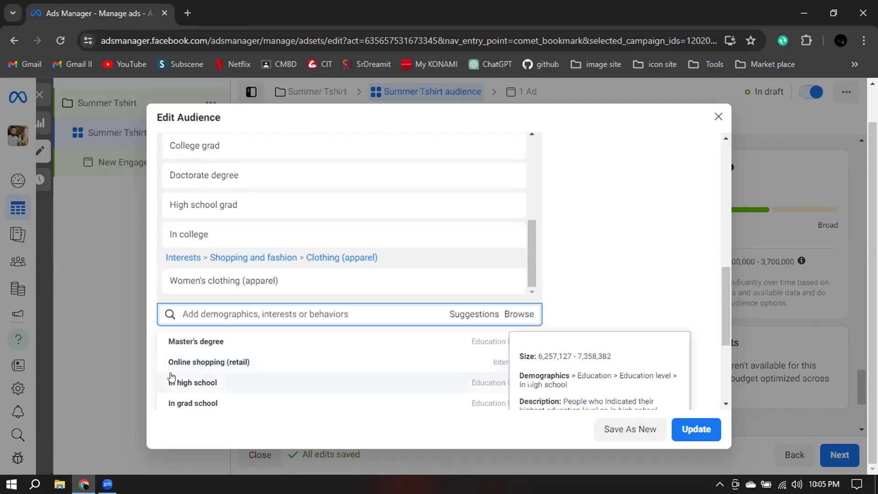
pyautogui.click(239, 364)
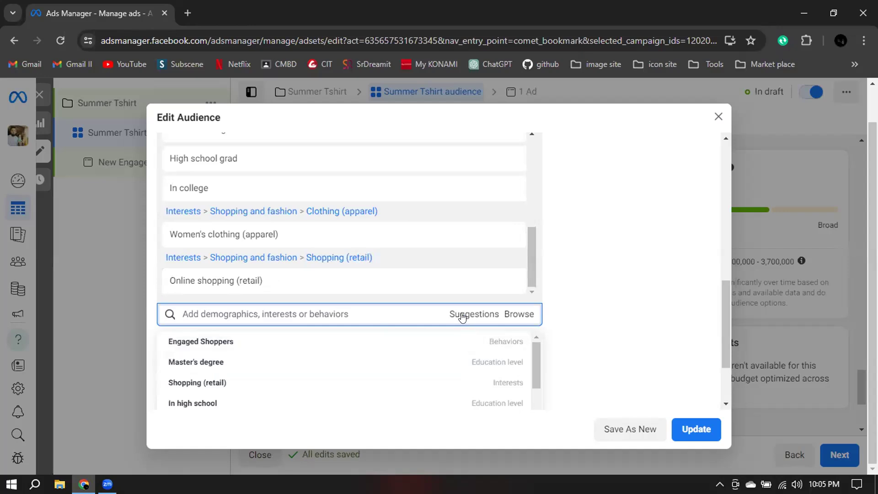
pyautogui.moveTo(202, 337)
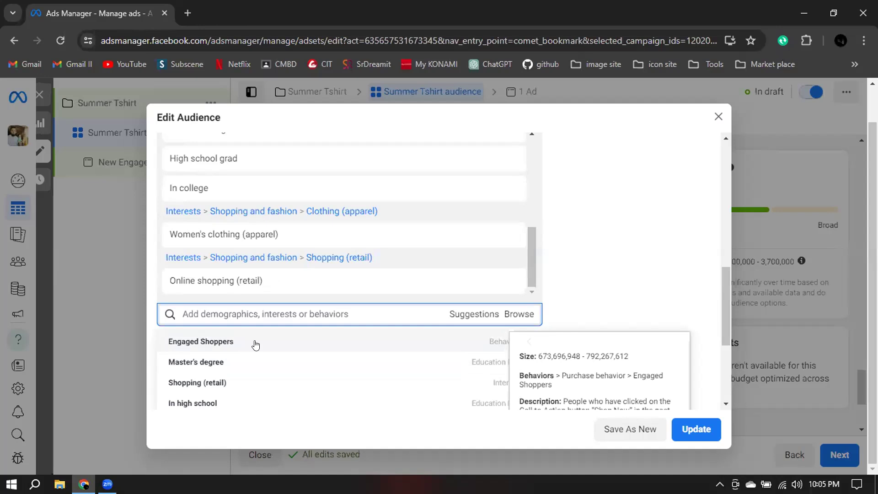
pyautogui.click(490, 344)
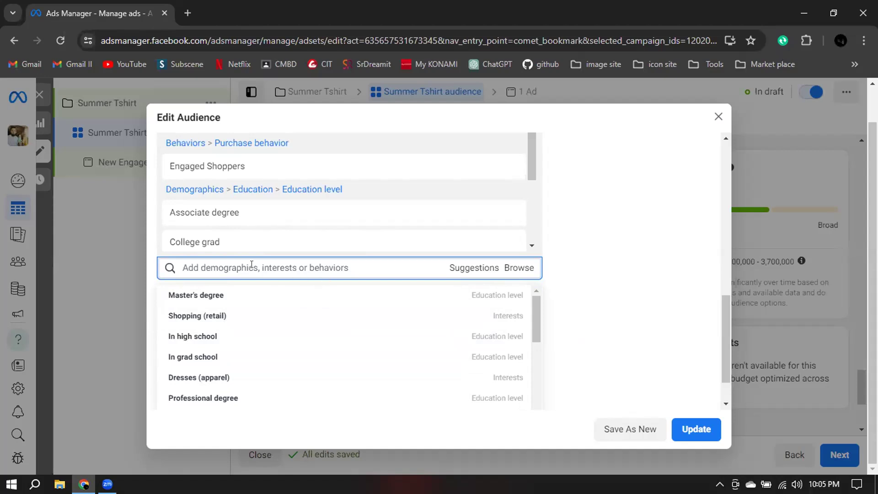
# Add the suggested Shopping (retail) and Dresses (apparel) interests to the detailed targeting.
pyautogui.moveTo(322, 304)
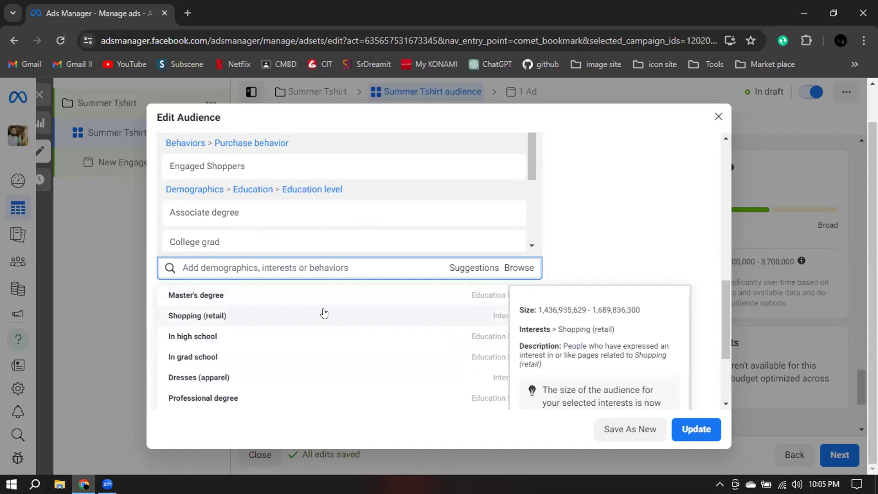
pyautogui.click(324, 313)
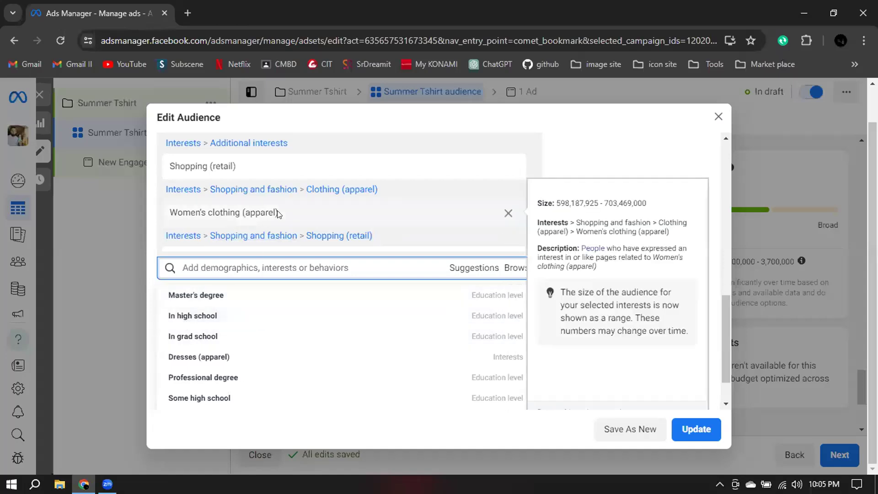
pyautogui.scroll(-1, 229, 219)
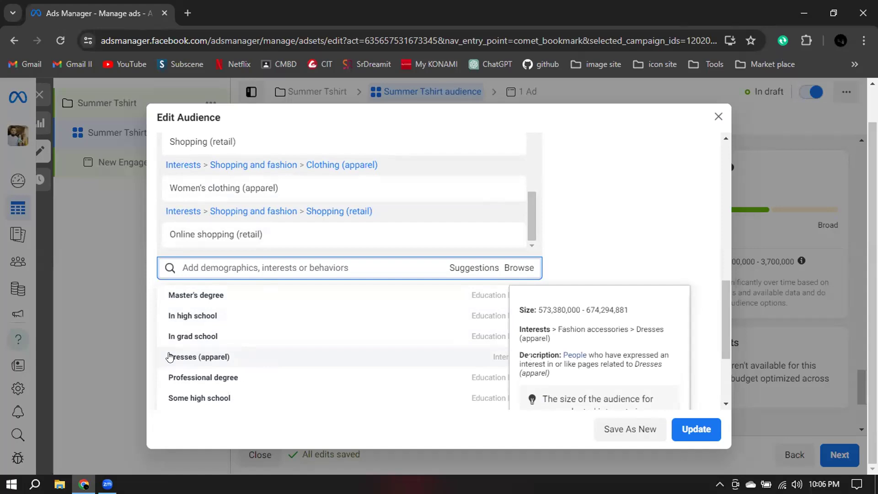
pyautogui.click(220, 360)
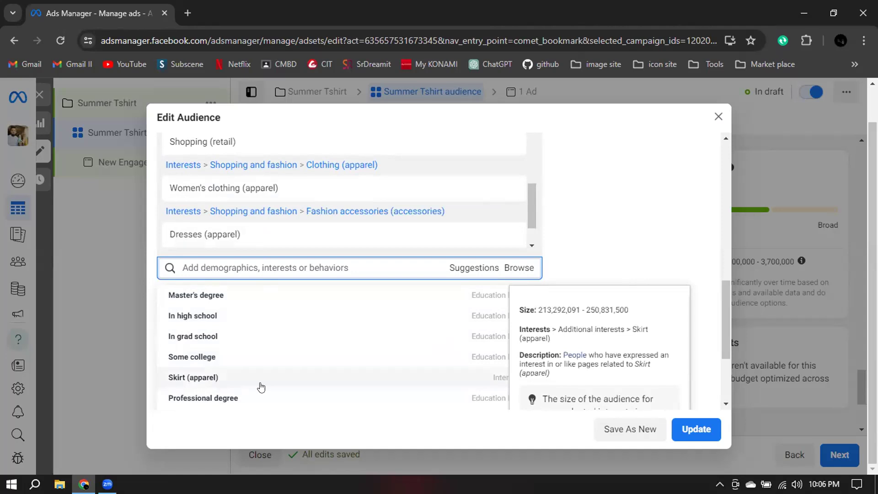
# Find the T-shirt (apparel) interest among the targeting suggestions and add it to the audience.
pyautogui.scroll(-2, 247, 379)
pyautogui.scroll(-2, 224, 327)
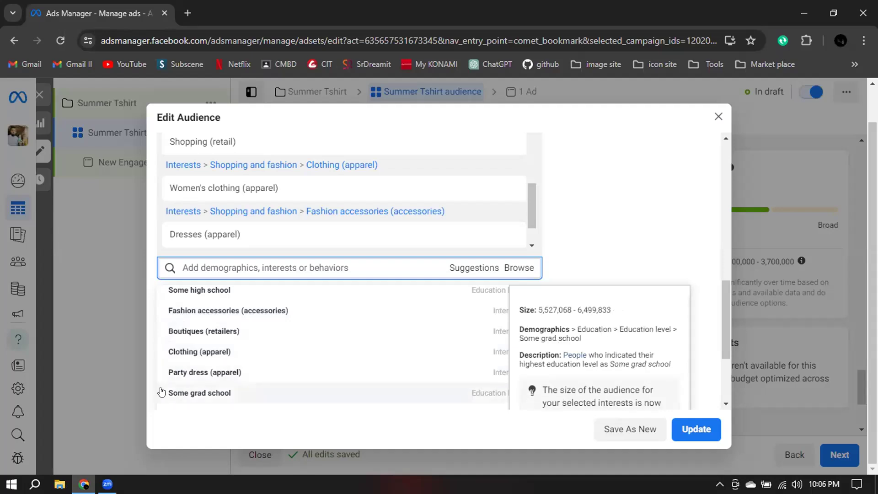
pyautogui.scroll(-1, 219, 377)
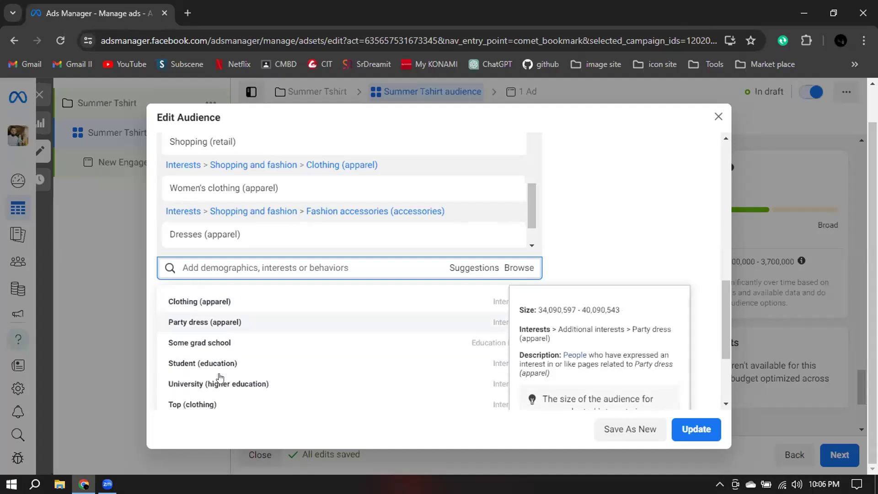
pyautogui.scroll(-1, 220, 377)
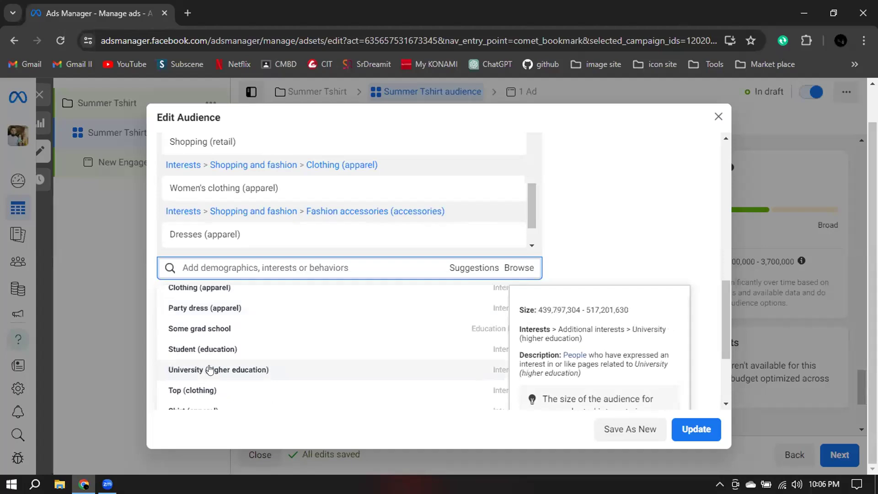
pyautogui.scroll(-2, 222, 369)
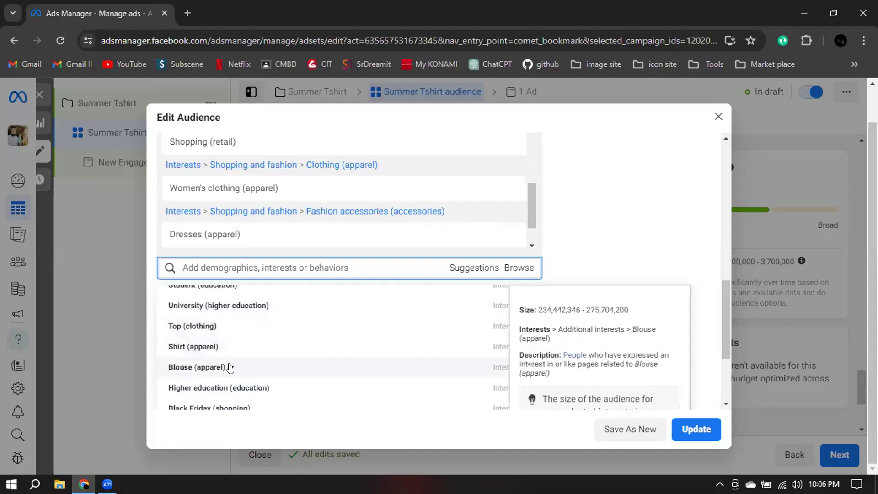
pyautogui.scroll(-2, 261, 382)
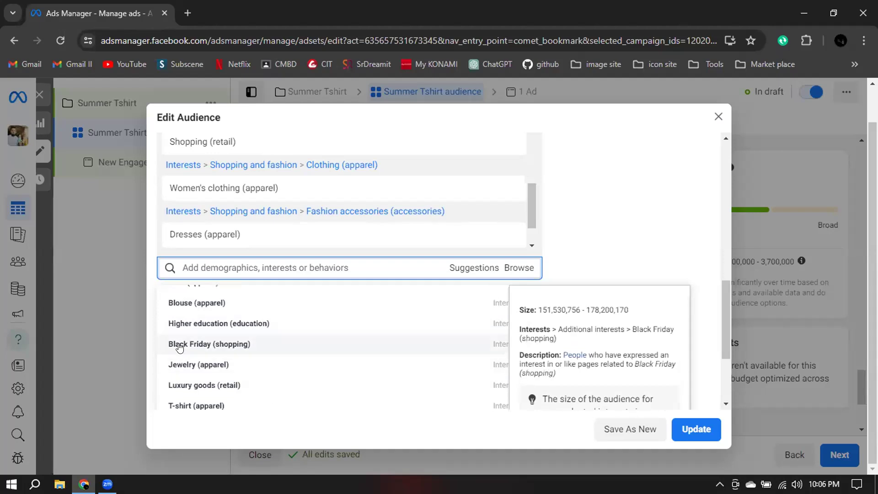
pyautogui.scroll(-3, 252, 374)
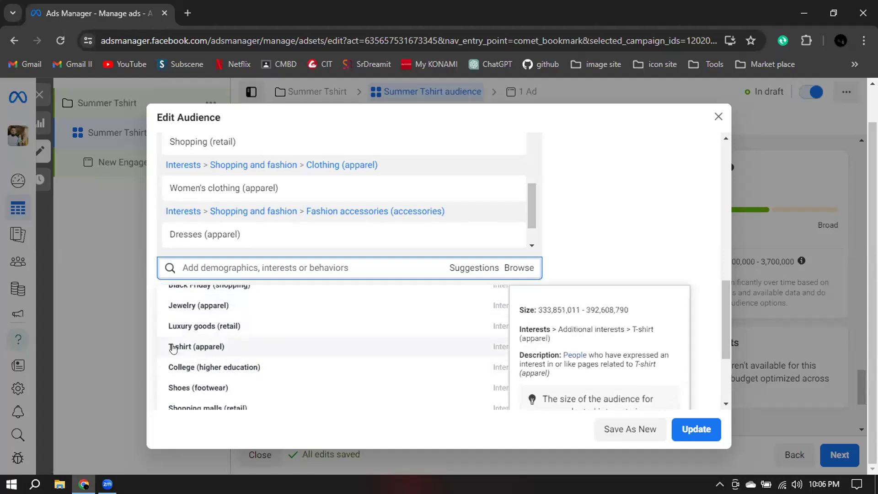
pyautogui.click(223, 346)
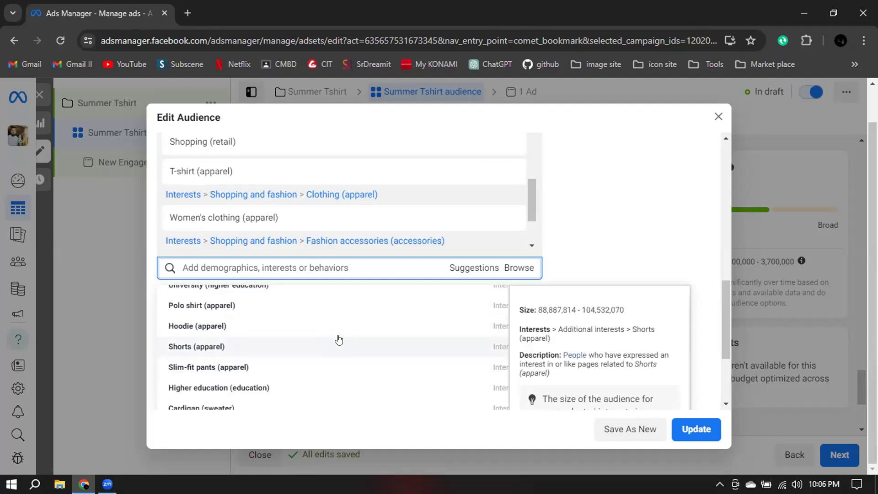
# Browse the detailed targeting interests under Shopping and fashion and examine the Clothing (apparel) options, keeping Women's clothing (apparel) selected.
pyautogui.scroll(-1, 301, 311)
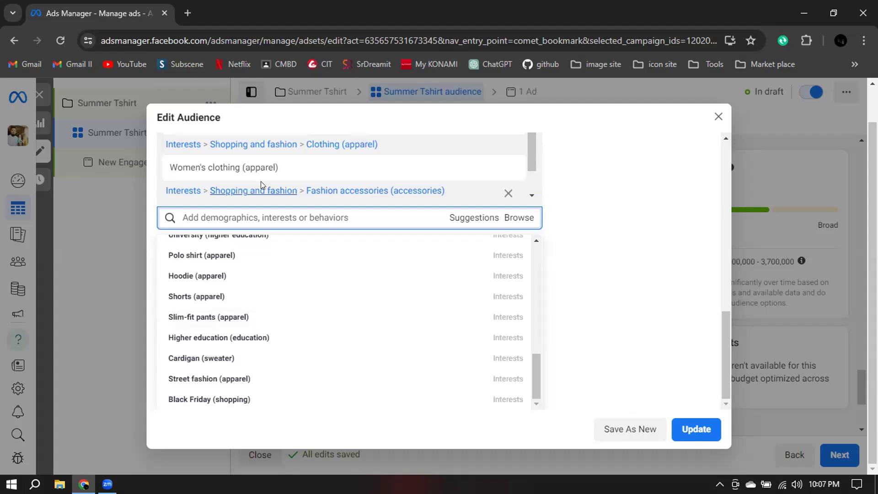
pyautogui.scroll(-3, 260, 181)
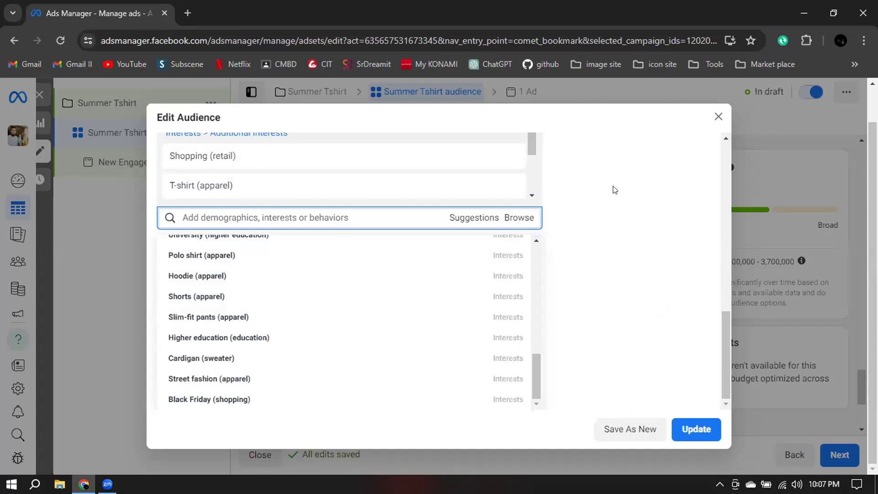
pyautogui.click(515, 218)
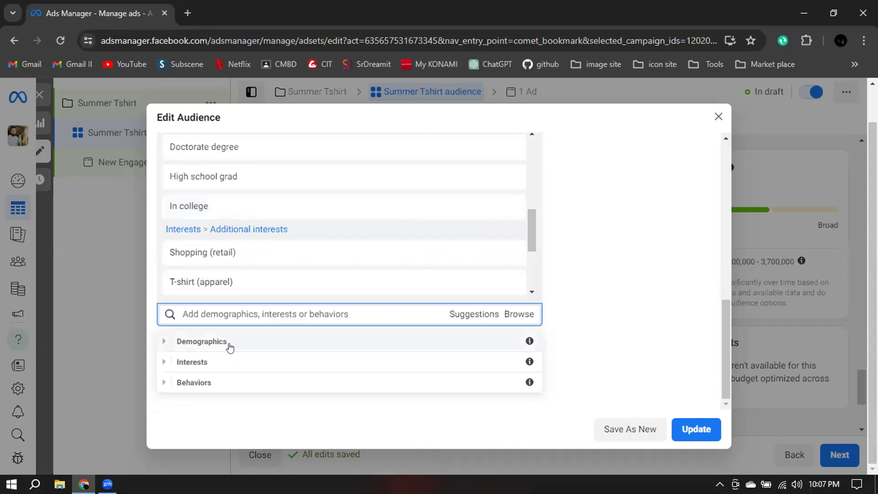
pyautogui.click(184, 363)
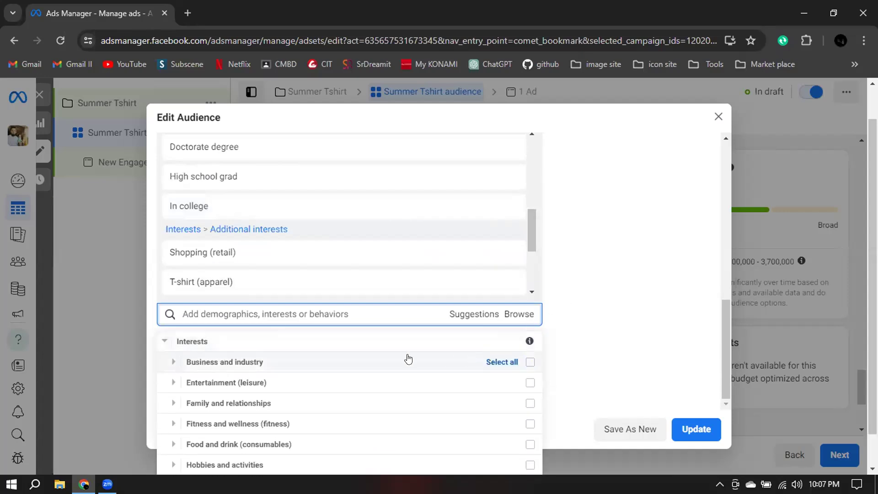
pyautogui.scroll(-1, 386, 364)
pyautogui.scroll(-1, 324, 375)
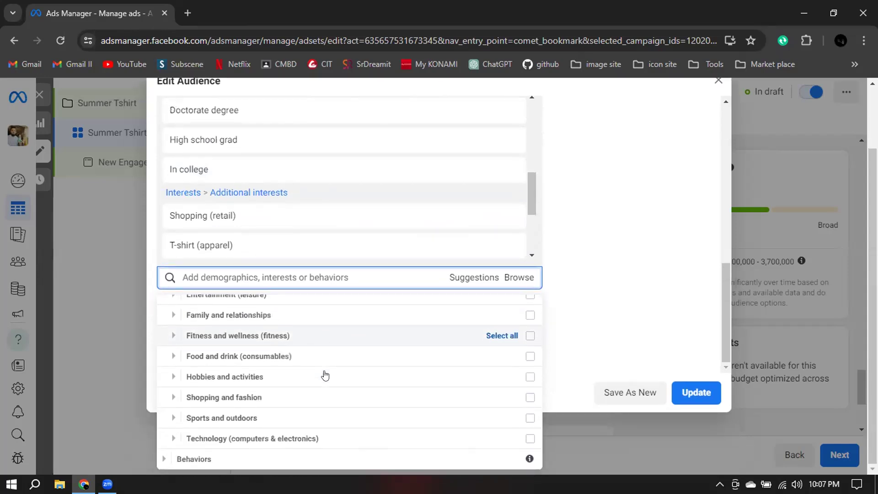
pyautogui.click(250, 397)
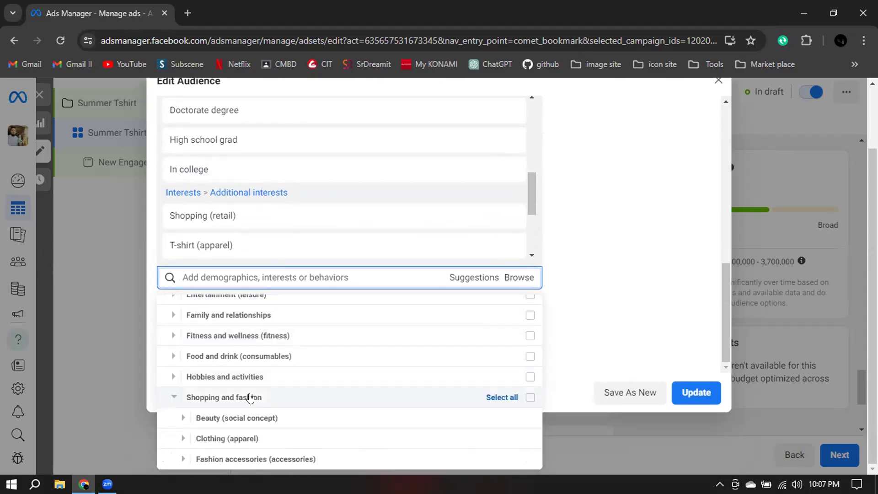
pyautogui.scroll(-2, 244, 387)
pyautogui.scroll(-1, 427, 360)
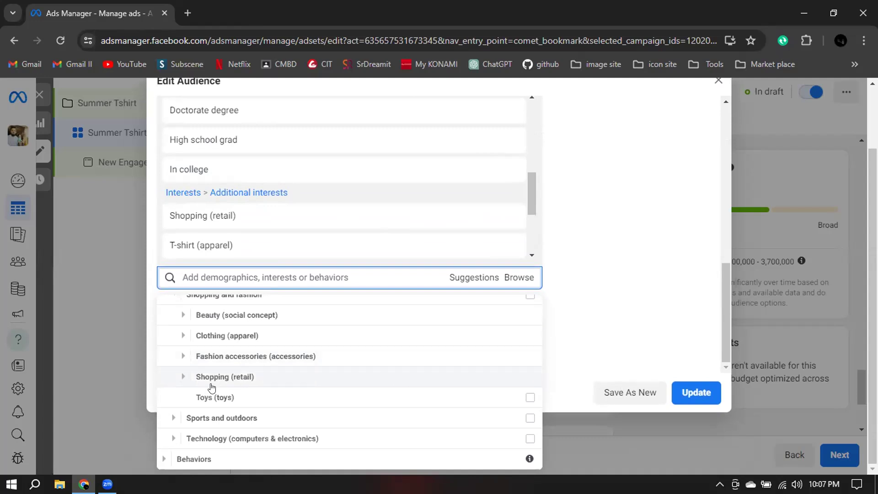
pyautogui.click(182, 338)
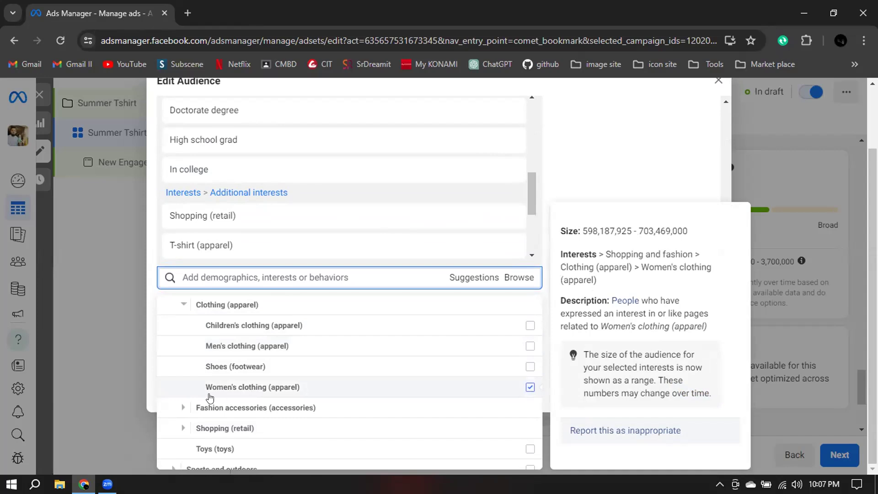
pyautogui.click(531, 388)
pyautogui.click(529, 387)
# Examine the Fashion accessories (accessories) interests and review the targeting entries already included in the audience.
pyautogui.scroll(-1, 223, 388)
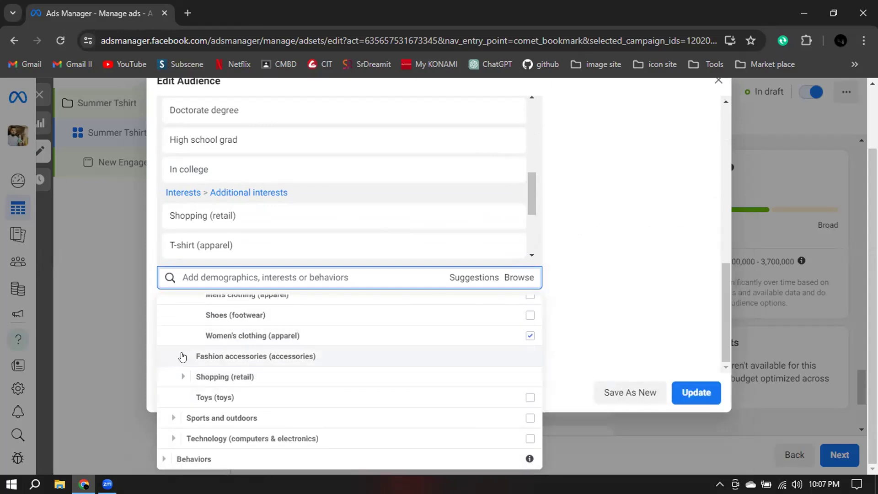
pyautogui.click(183, 356)
pyautogui.scroll(1, 184, 347)
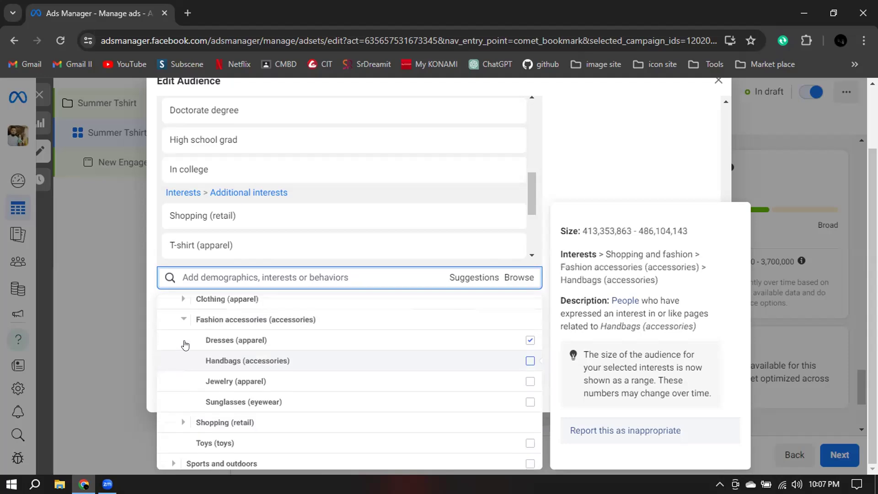
pyautogui.moveTo(294, 390)
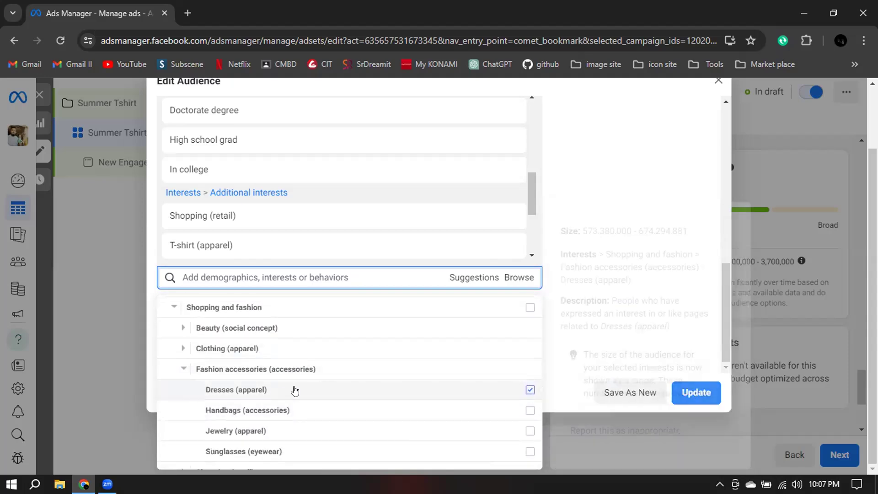
pyautogui.scroll(3, 222, 198)
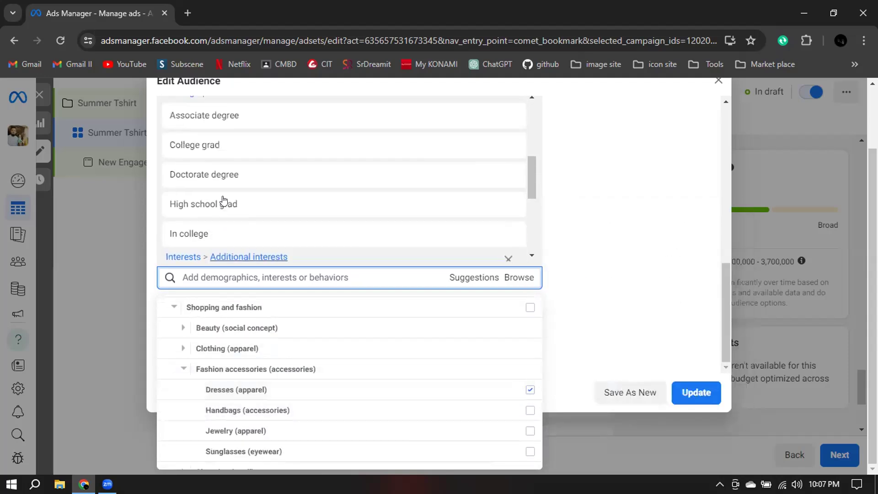
pyautogui.scroll(-3, 224, 199)
pyautogui.scroll(-3, 223, 199)
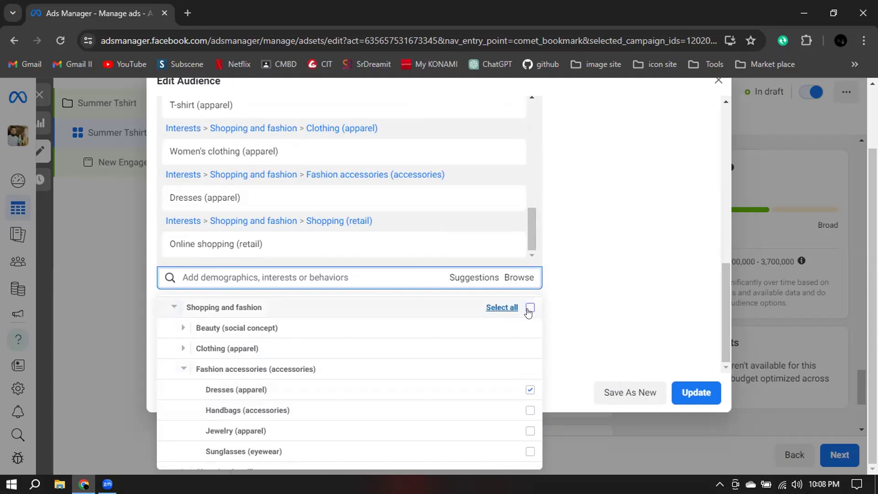
# Collapse the Shopping and fashion group and the whole Interests category in the targeting browser.
pyautogui.click(171, 311)
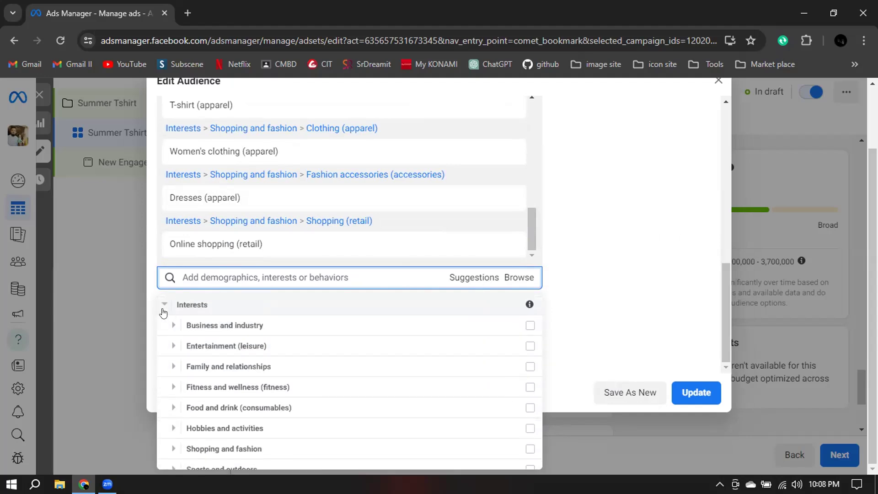
pyautogui.click(163, 307)
pyautogui.click(162, 362)
pyautogui.scroll(-3, 387, 346)
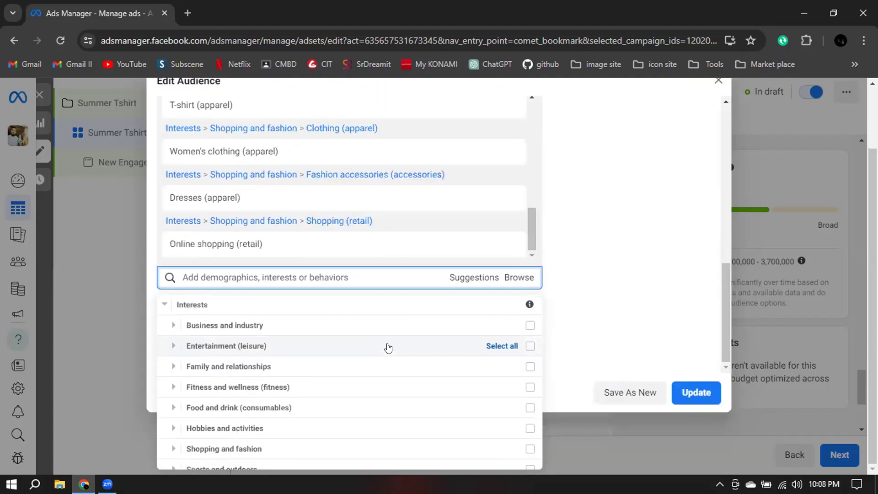
pyautogui.scroll(3, 247, 366)
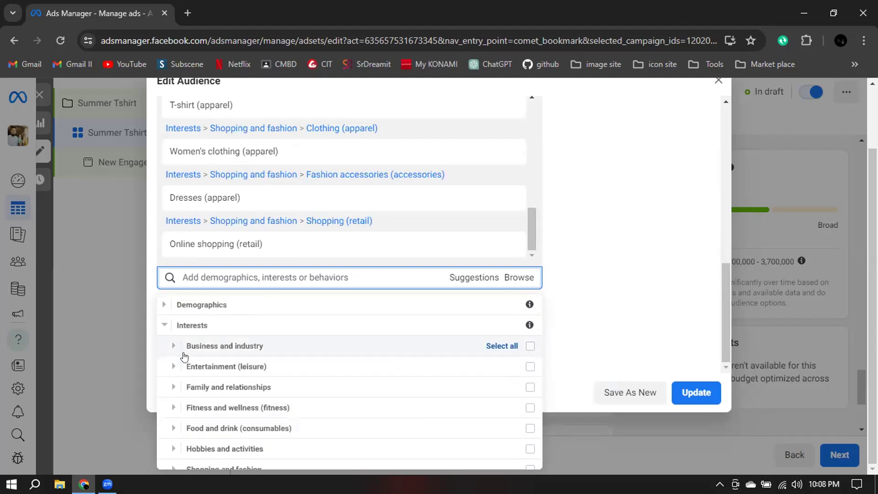
pyautogui.click(160, 325)
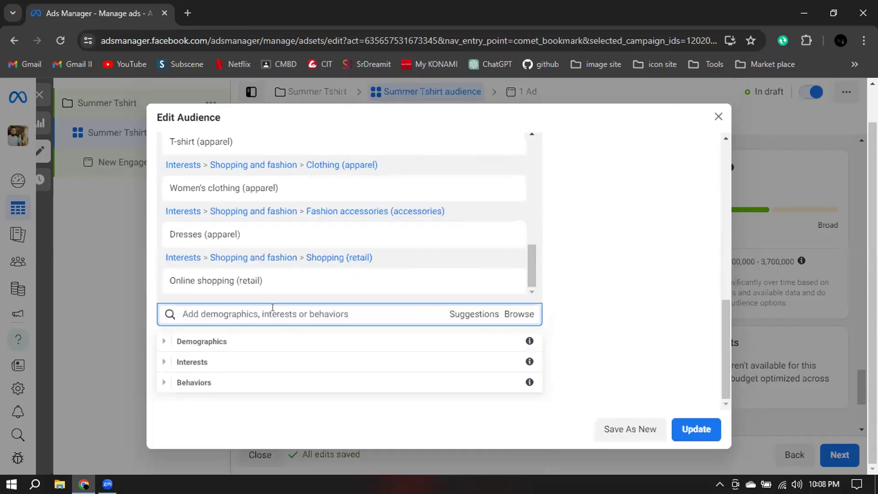
# Look through the subcategories of Demographics, Interests and Behaviors in the targeting browser and close it without adding anything.
pyautogui.click(204, 309)
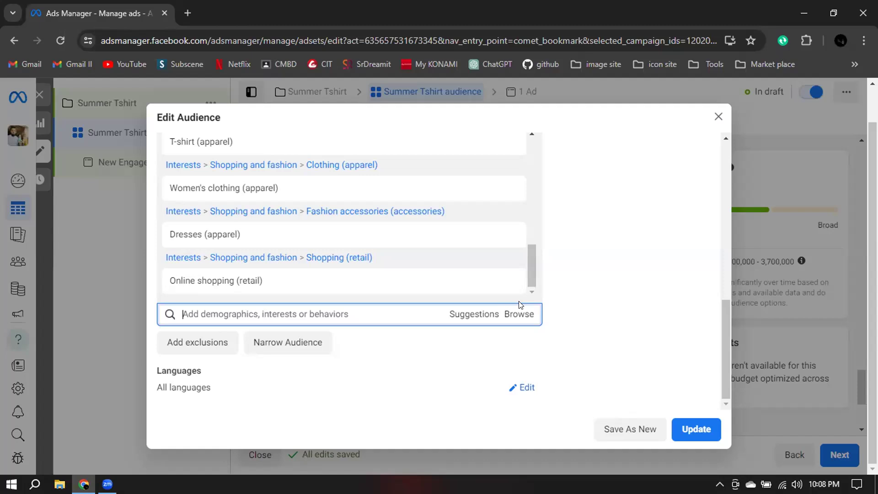
pyautogui.click(521, 313)
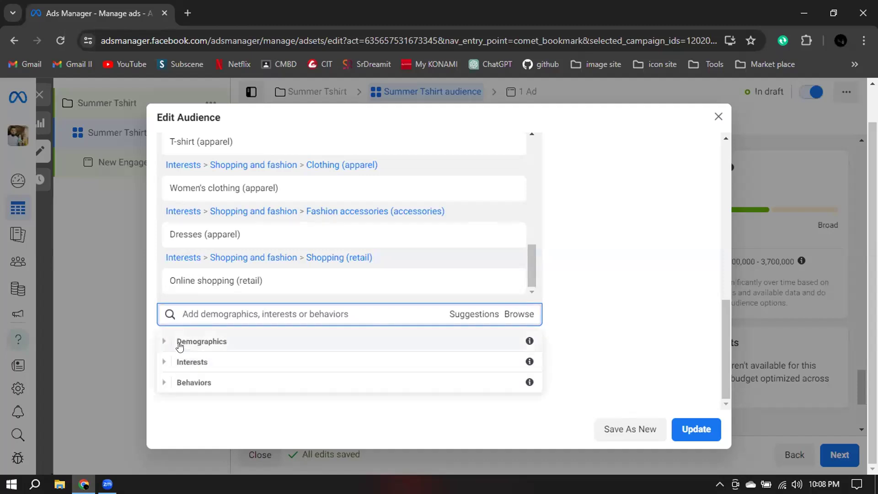
pyautogui.click(164, 341)
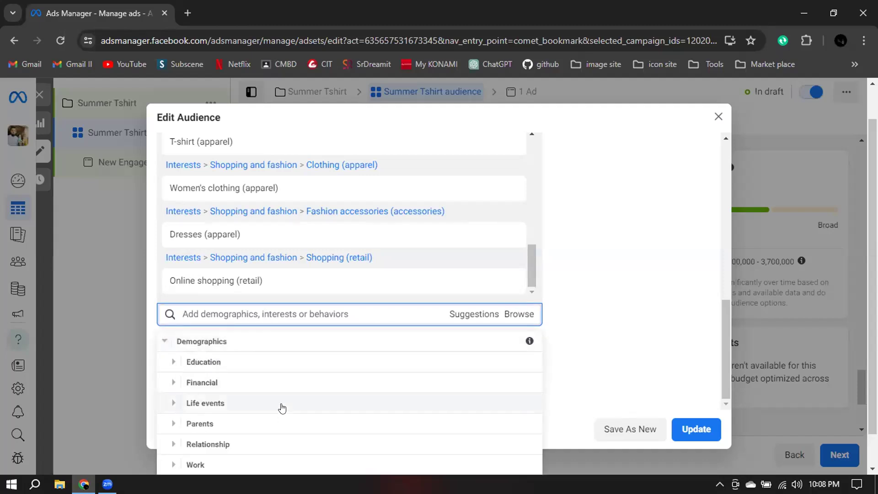
pyautogui.click(164, 342)
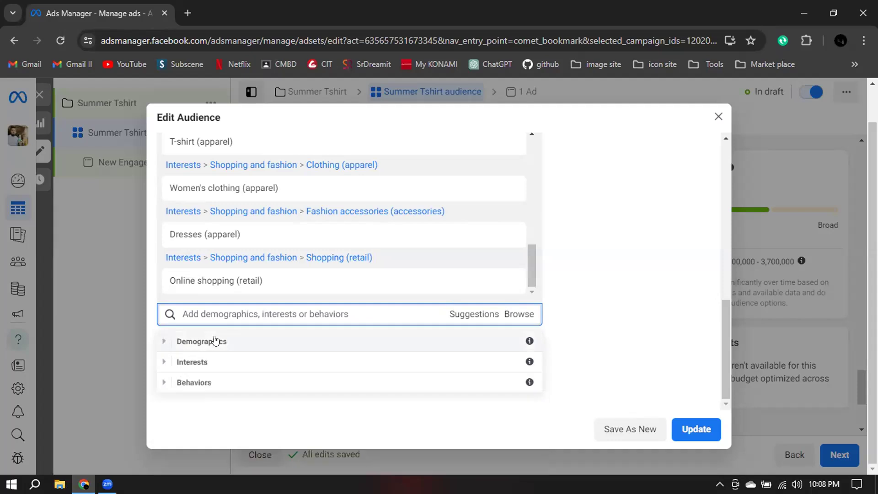
pyautogui.click(164, 362)
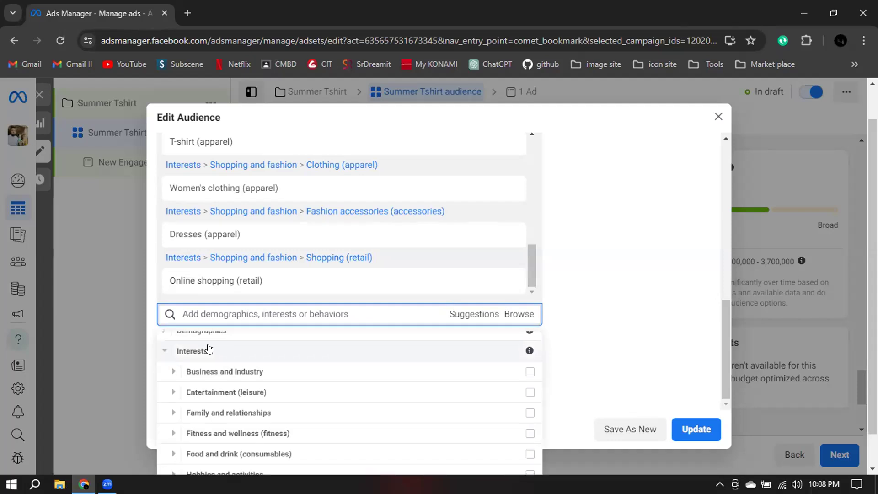
pyautogui.click(167, 346)
pyautogui.click(163, 382)
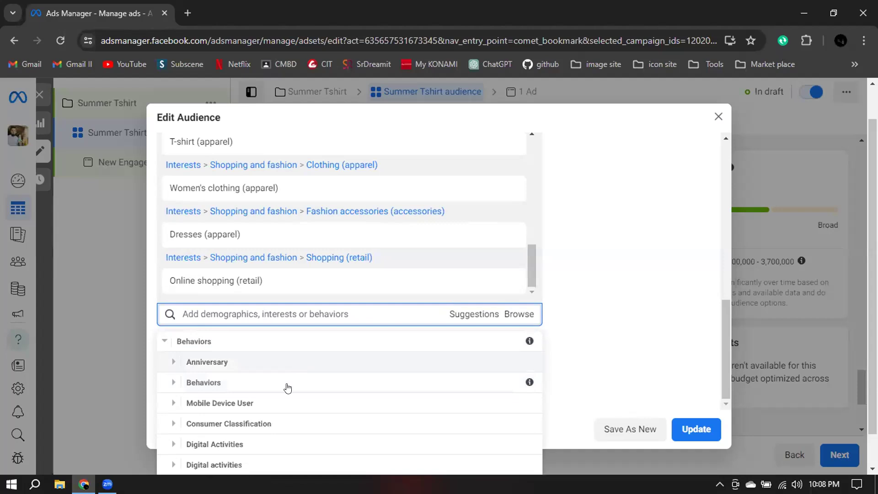
pyautogui.click(164, 345)
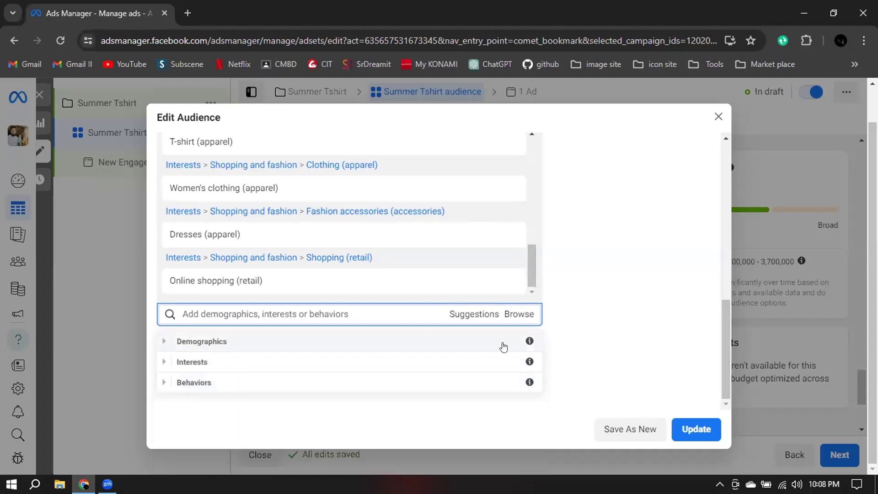
pyautogui.click(602, 191)
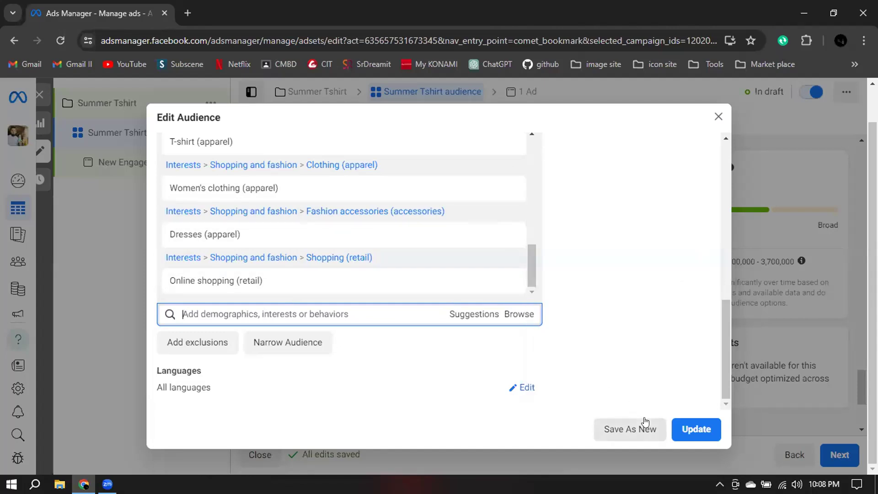
# Update the saved audience with the edited targeting and confirm the change.
pyautogui.click(695, 429)
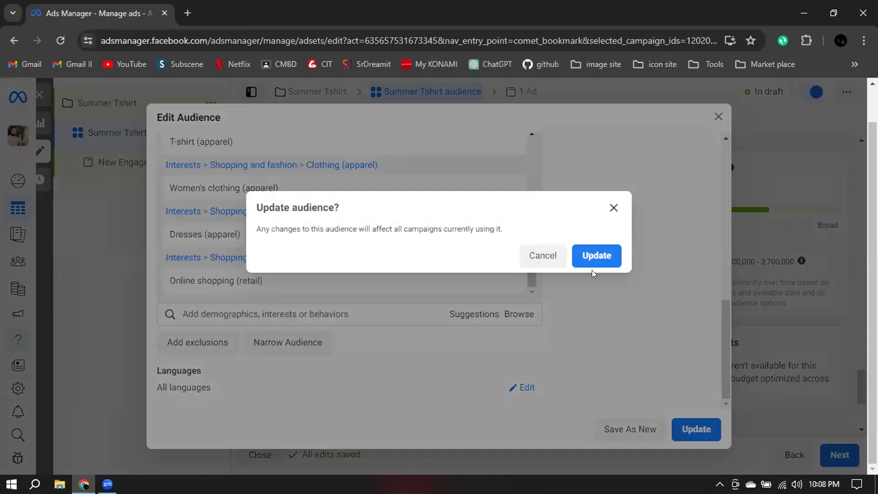
pyautogui.click(590, 259)
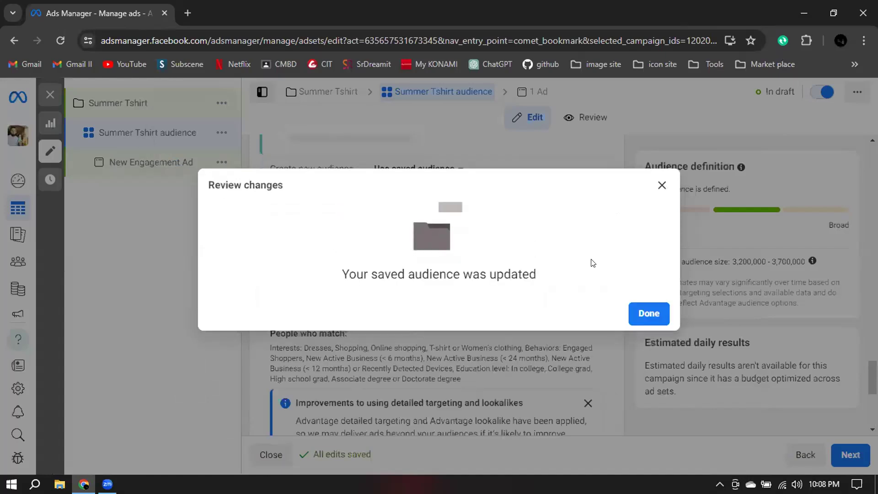
pyautogui.click(646, 314)
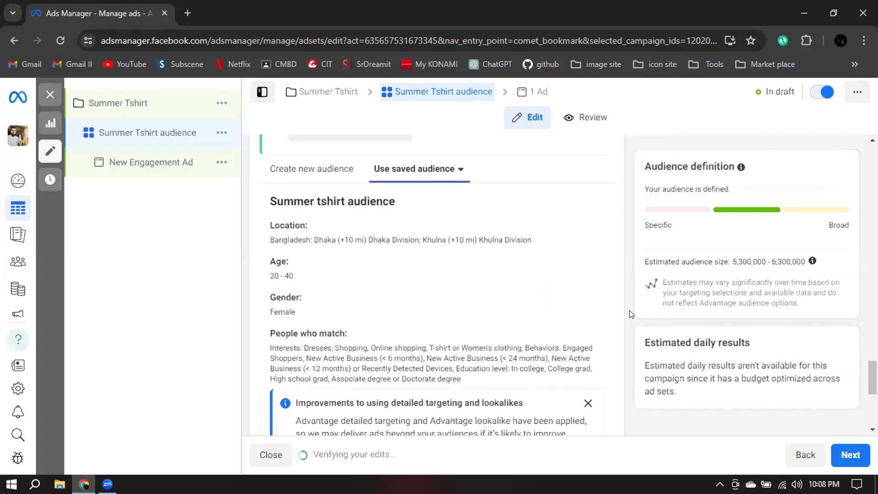
# Review the audience summary, leave the placements on Advantage+ placements, and continue to the ad level.
pyautogui.scroll(-5, 631, 315)
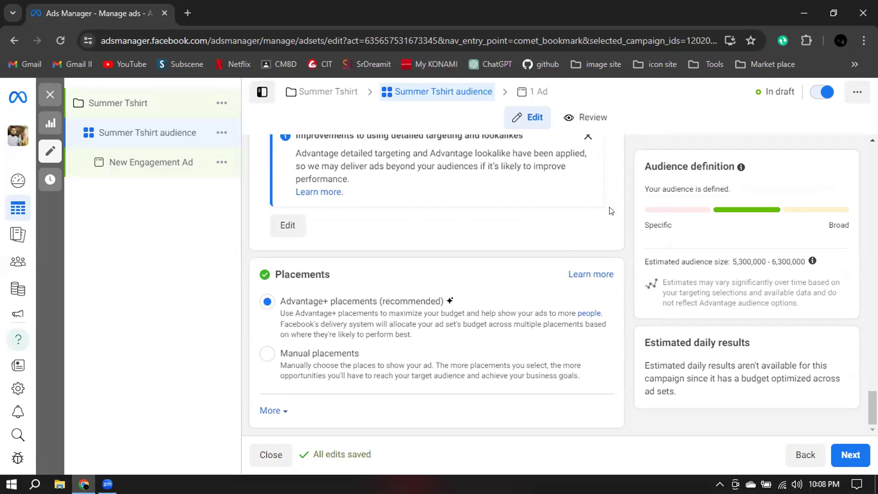
pyautogui.scroll(7, 456, 244)
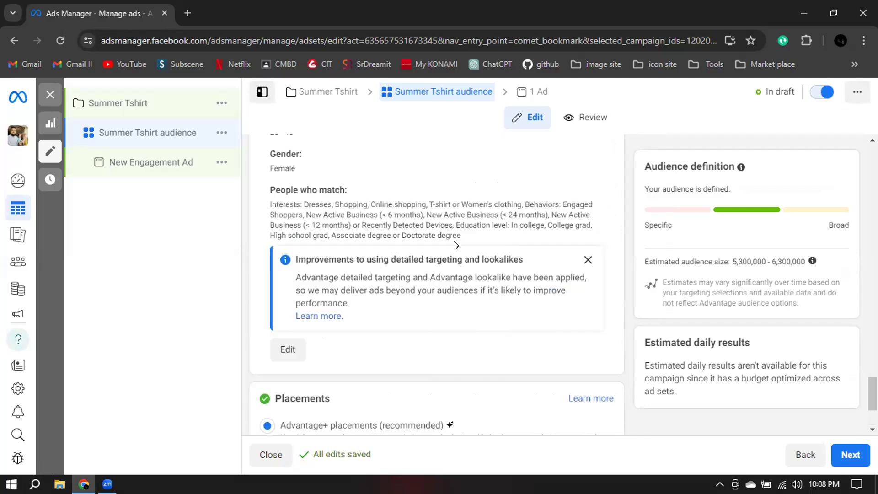
pyautogui.scroll(-3, 455, 244)
pyautogui.scroll(-3, 456, 243)
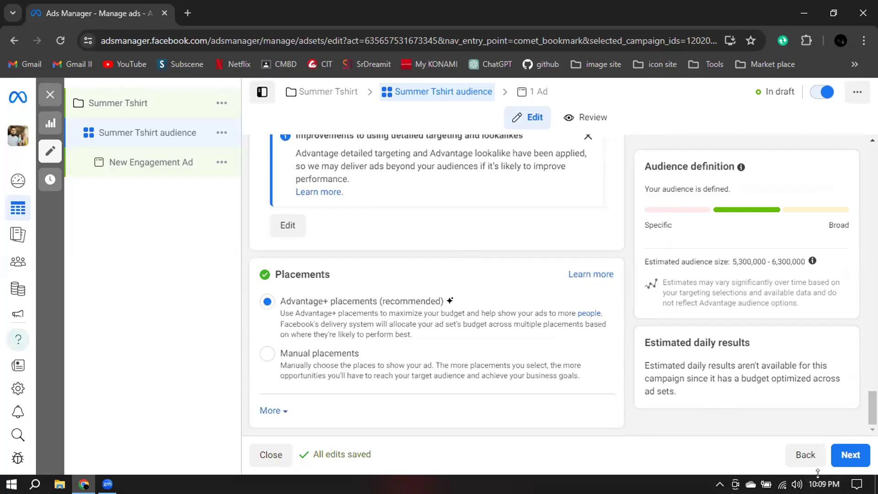
pyautogui.click(848, 455)
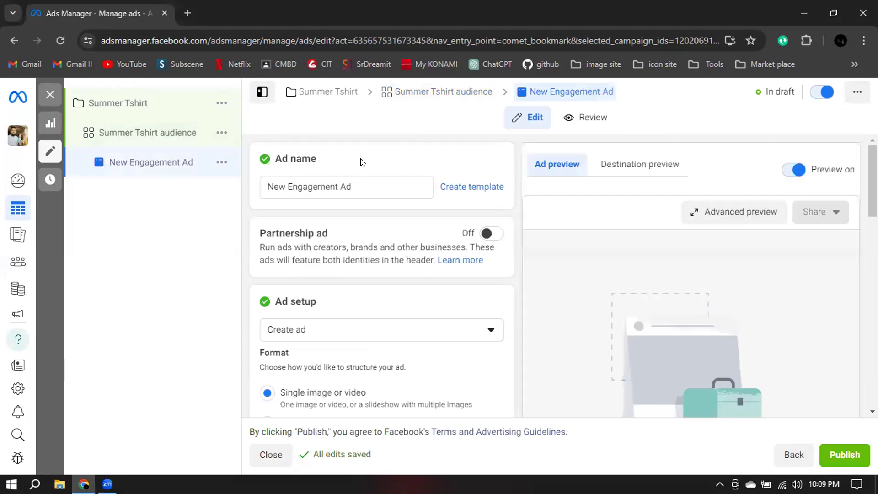
# Rename the ad to "Summer Tshirts Image".
pyautogui.tripleClick(364, 186)
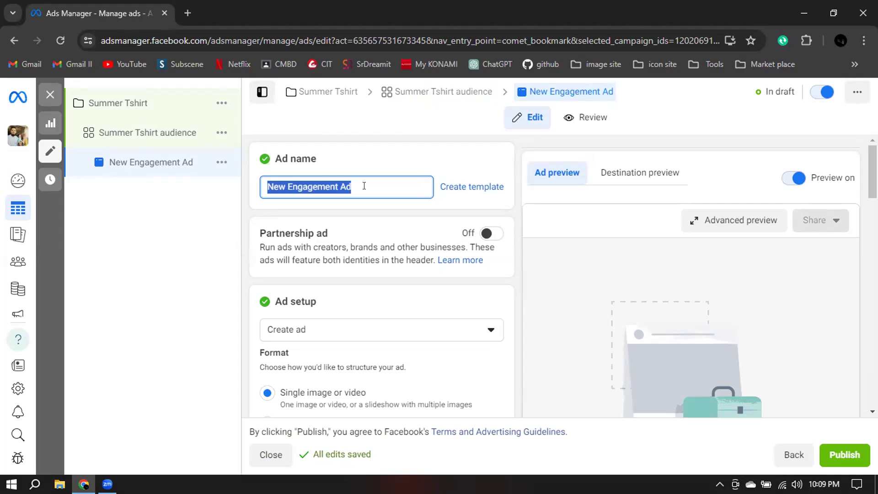
pyautogui.write('Summert')
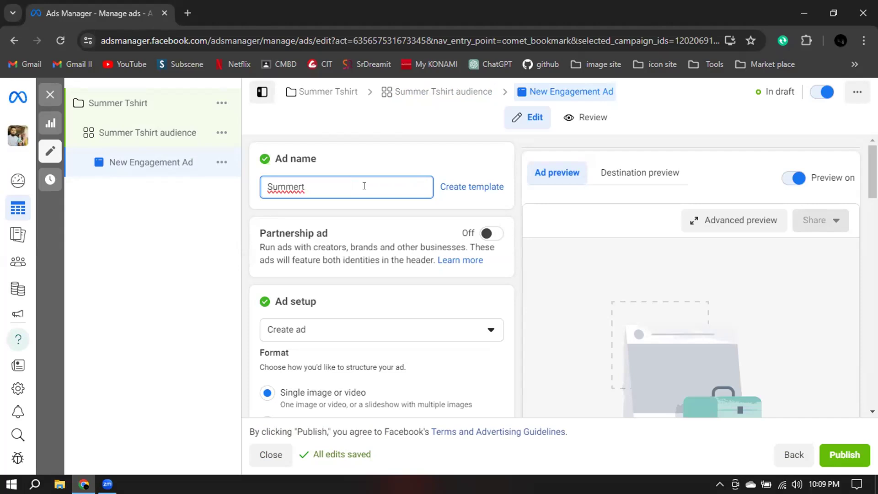
pyautogui.press('BackSpace')
pyautogui.press('BackSpace')
pyautogui.write('Tshirts ')
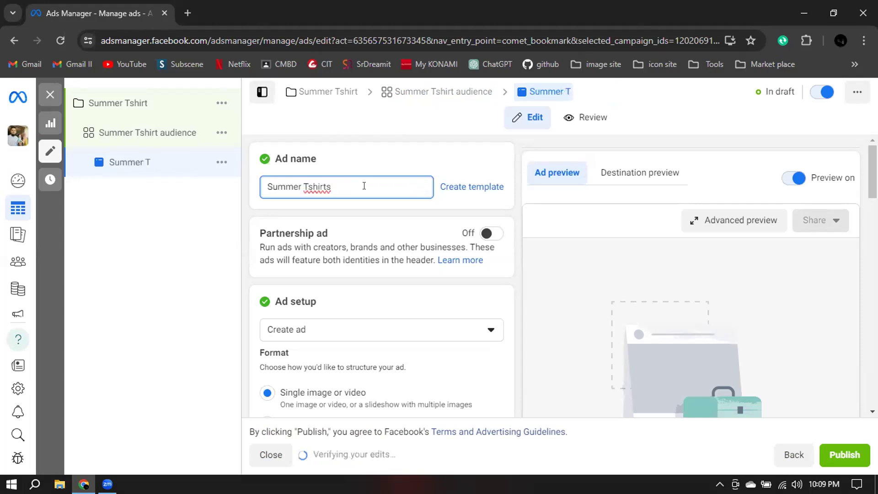
pyautogui.write('Image')
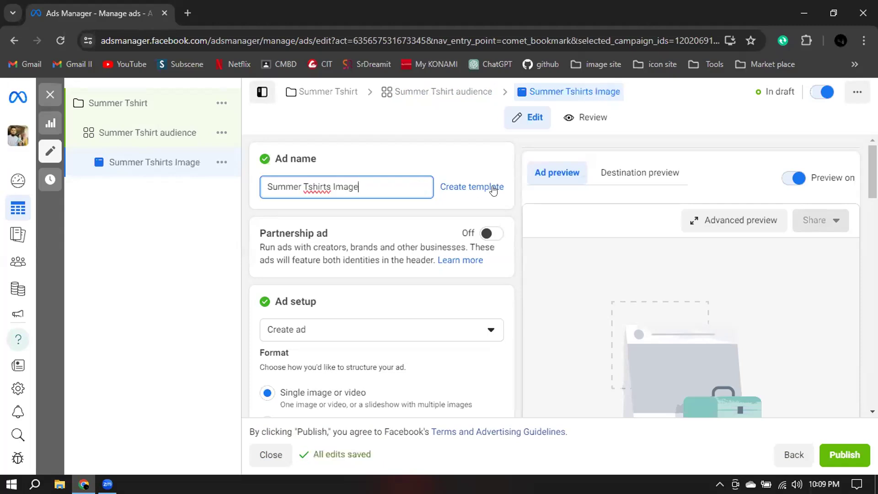
pyautogui.click(522, 201)
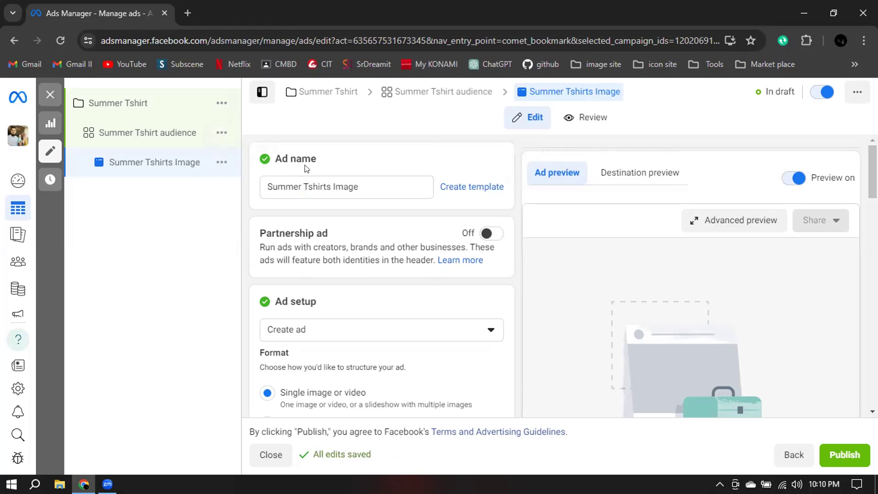
# Change the ad setup to Use existing post, keeping multi-advertiser ads enabled.
pyautogui.scroll(-2, 293, 165)
pyautogui.scroll(1, 303, 182)
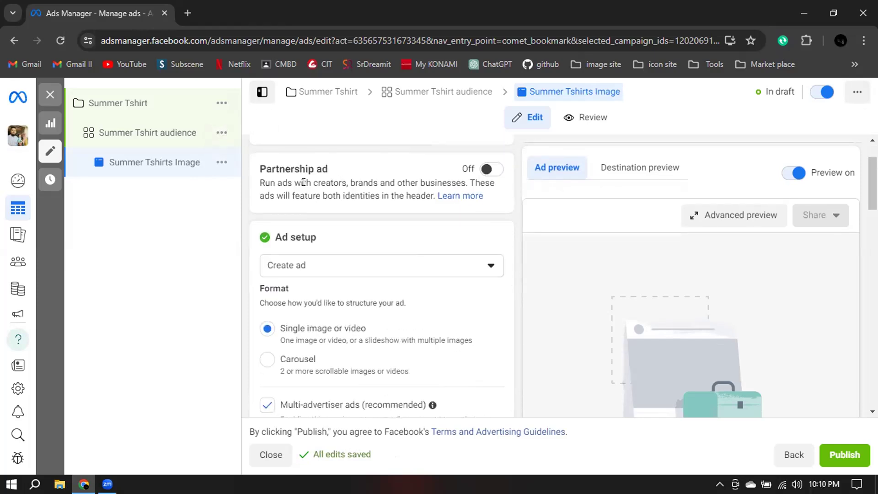
pyautogui.scroll(-1, 475, 188)
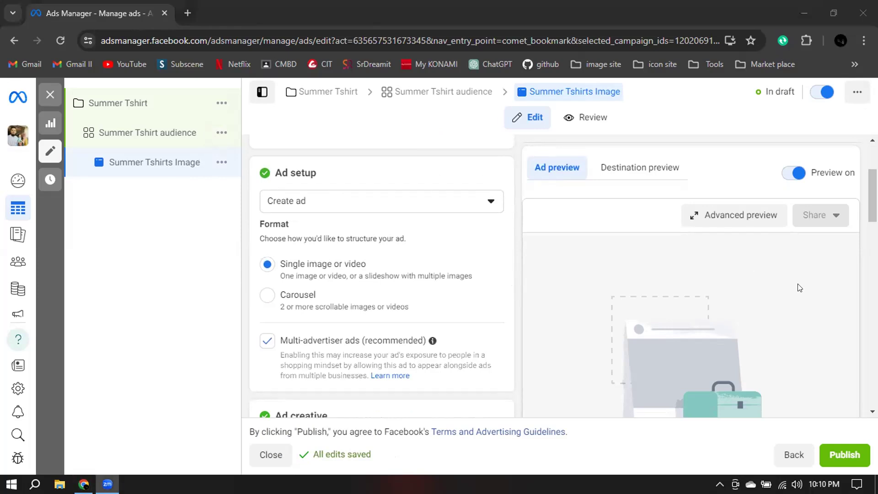
pyautogui.click(340, 179)
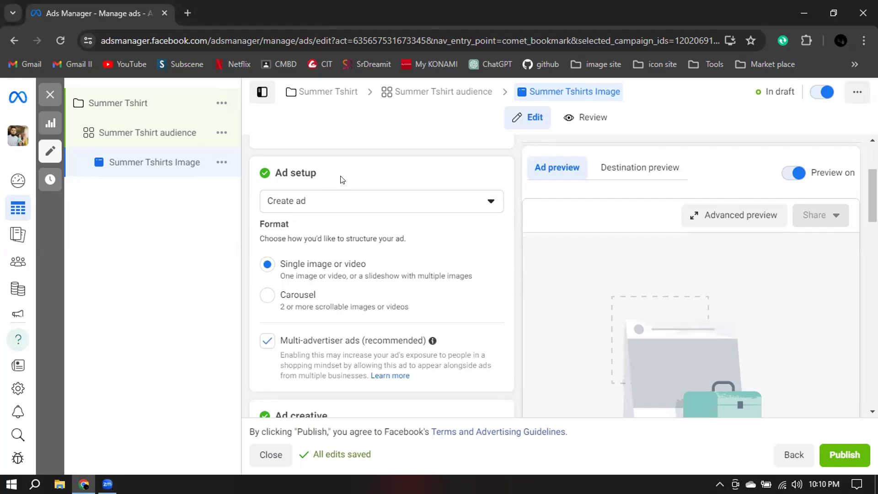
pyautogui.click(284, 204)
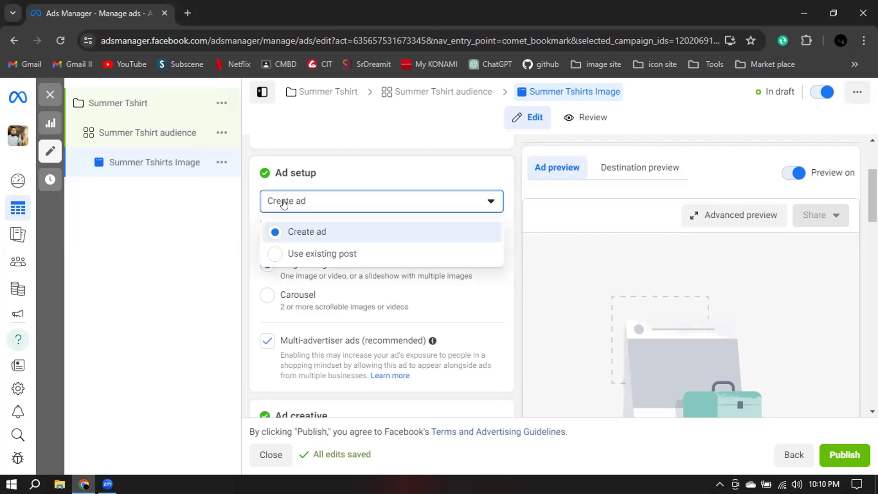
pyautogui.click(287, 255)
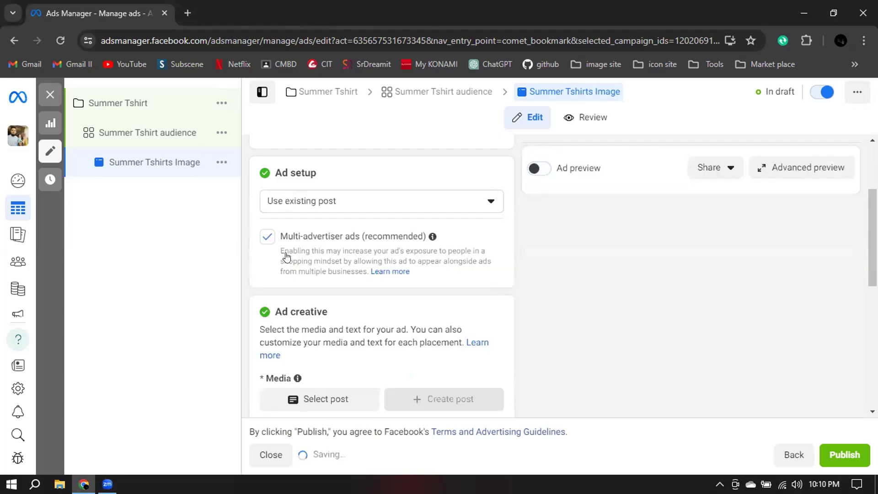
pyautogui.click(318, 202)
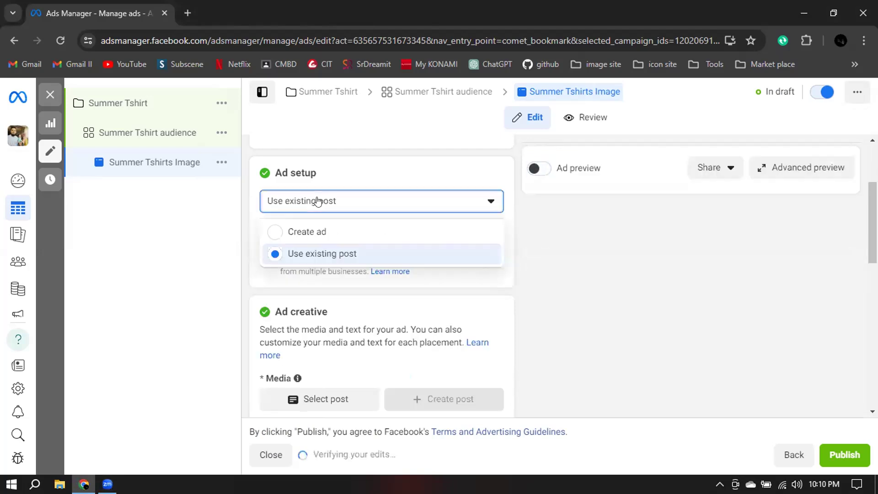
pyautogui.click(415, 173)
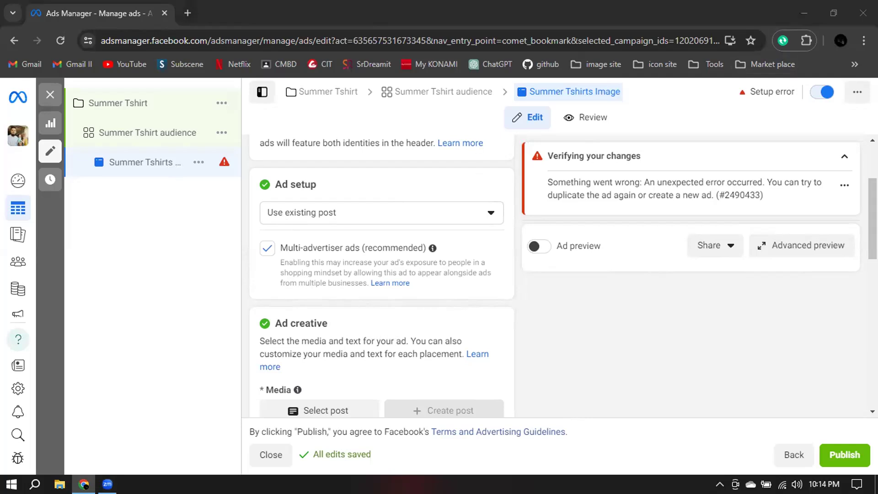
# Open Facebook in a new browser tab, switch to the EVE ICON profile and open its page.
pyautogui.hotkey('ctrl', 't')
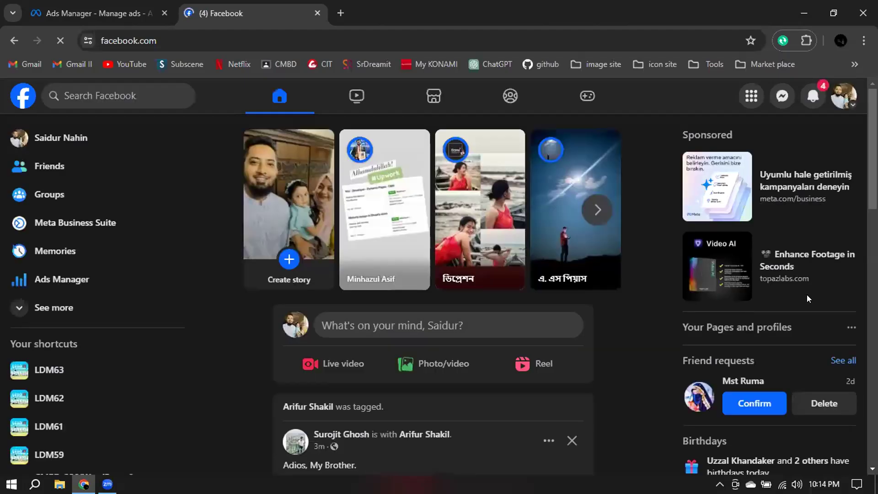
pyautogui.click(847, 98)
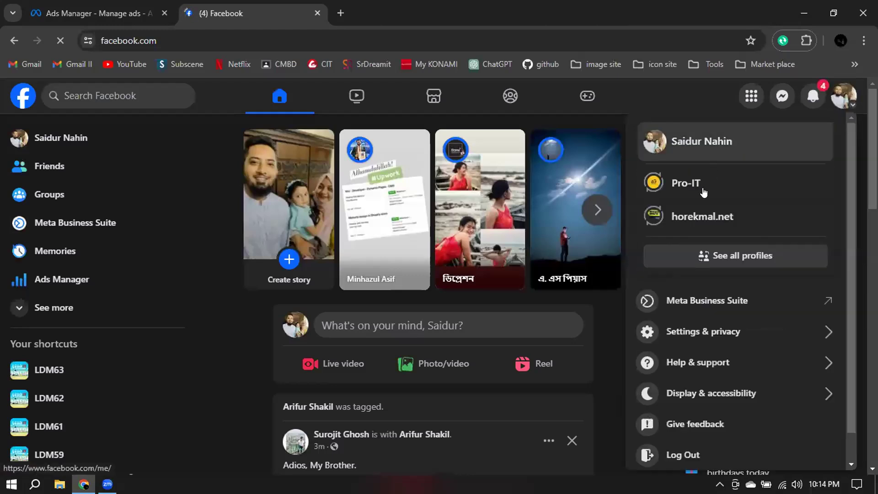
pyautogui.click(702, 254)
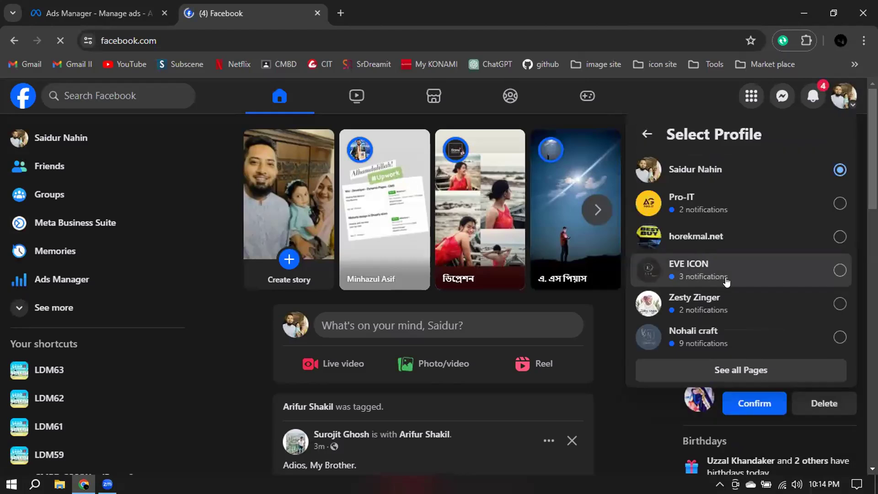
pyautogui.click(787, 277)
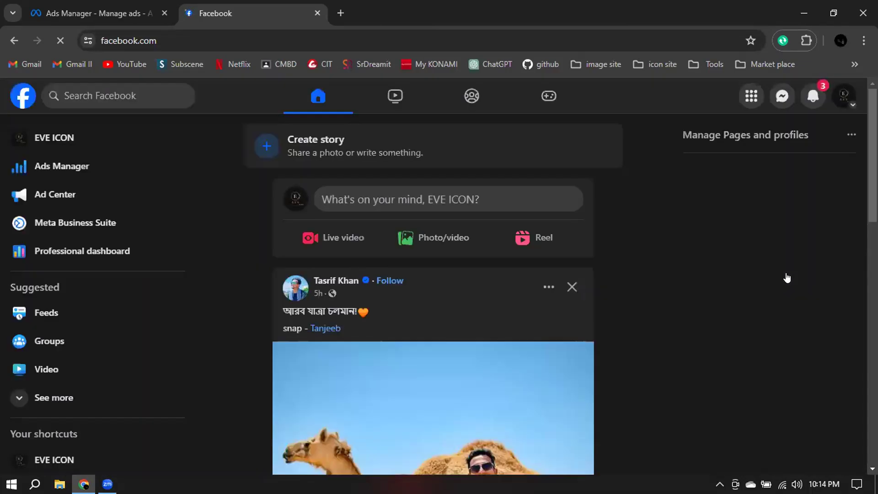
pyautogui.click(66, 141)
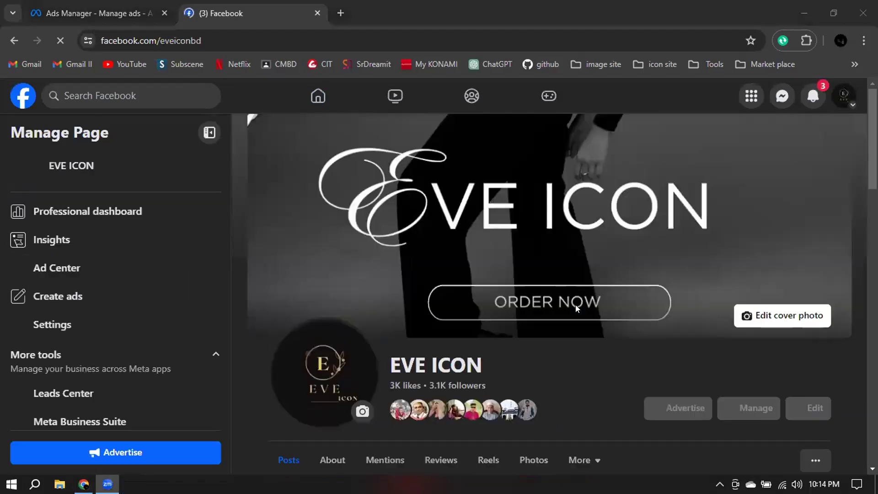
# Look through the EVE ICON page's posts, examining the March 26 video post and the March 15 "EID COLLECTION 2024" photo post.
pyautogui.scroll(-3, 575, 308)
pyautogui.scroll(-2, 576, 306)
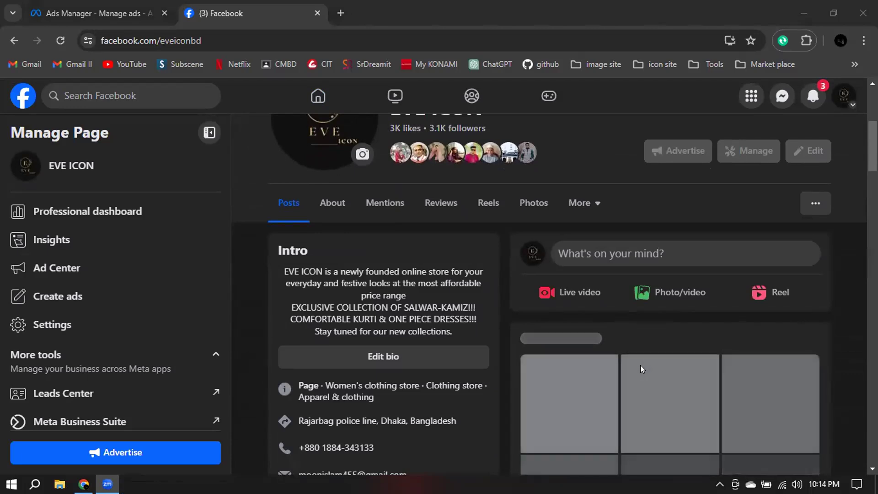
pyautogui.scroll(-4, 640, 365)
pyautogui.scroll(-10, 640, 365)
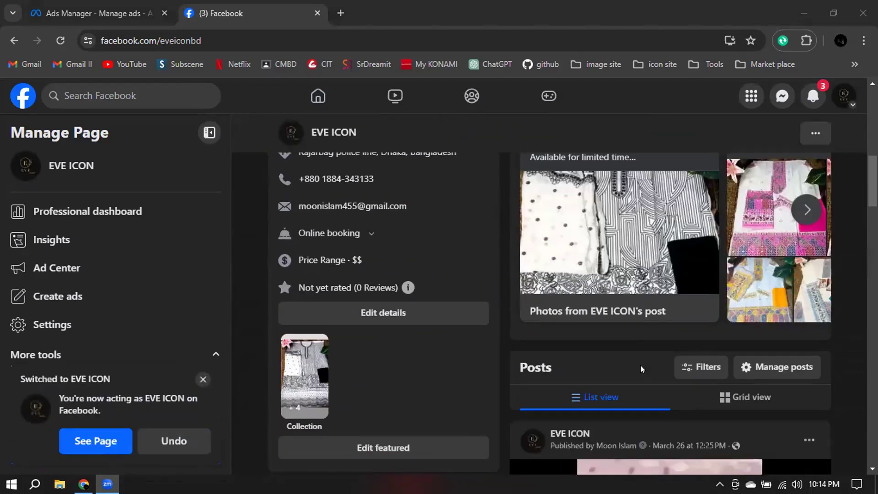
pyautogui.scroll(-3, 640, 365)
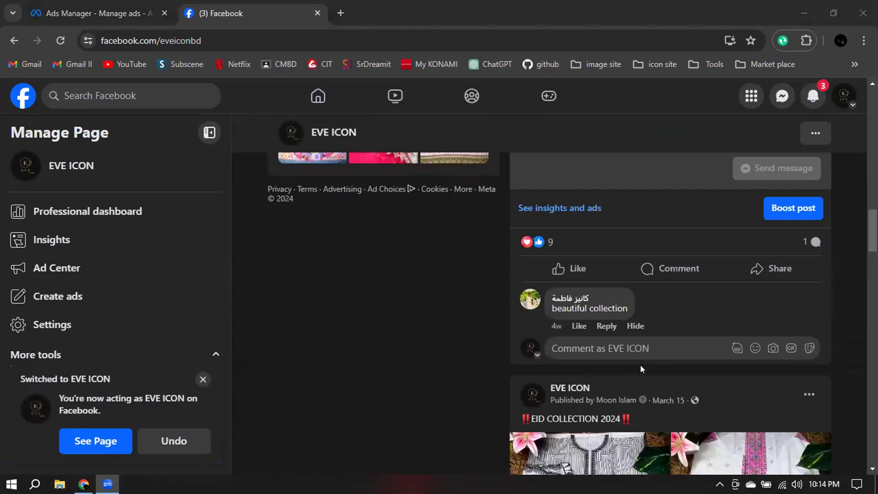
pyautogui.scroll(12, 640, 365)
pyautogui.scroll(-3, 640, 365)
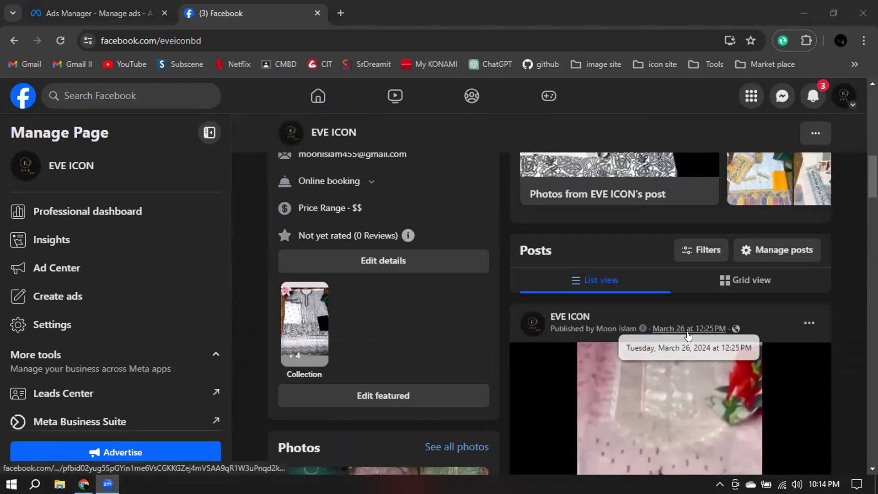
pyautogui.scroll(-5, 676, 336)
pyautogui.scroll(-2, 699, 357)
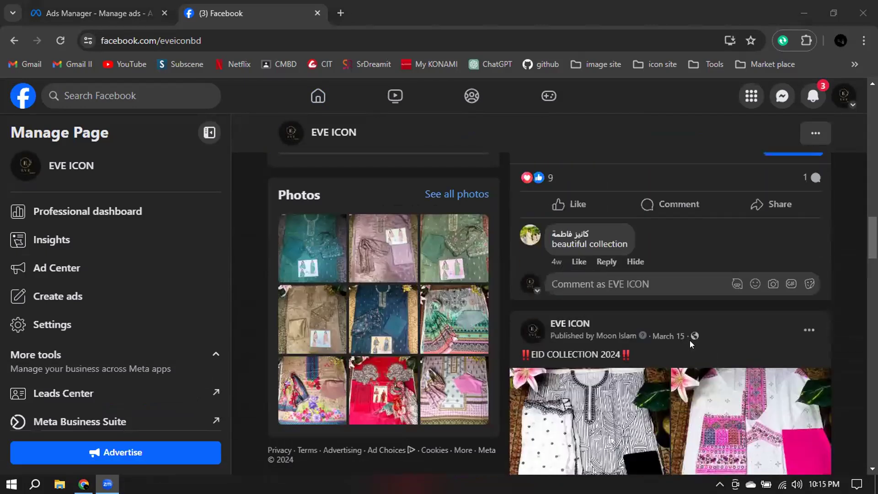
pyautogui.scroll(-1, 731, 329)
pyautogui.scroll(-2, 756, 325)
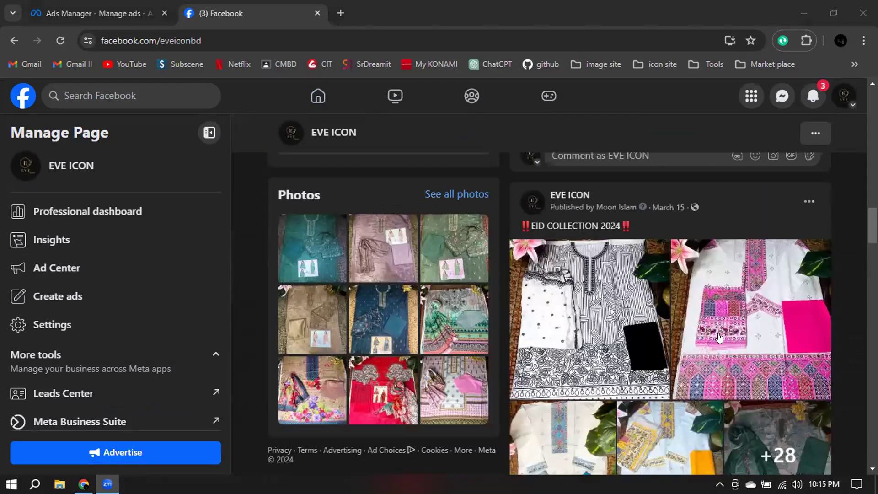
pyautogui.scroll(1, 689, 284)
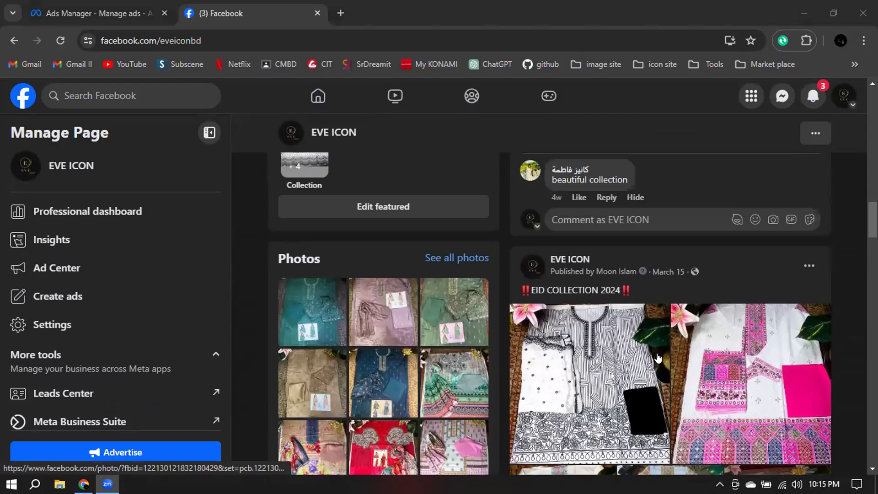
pyautogui.scroll(-4, 731, 342)
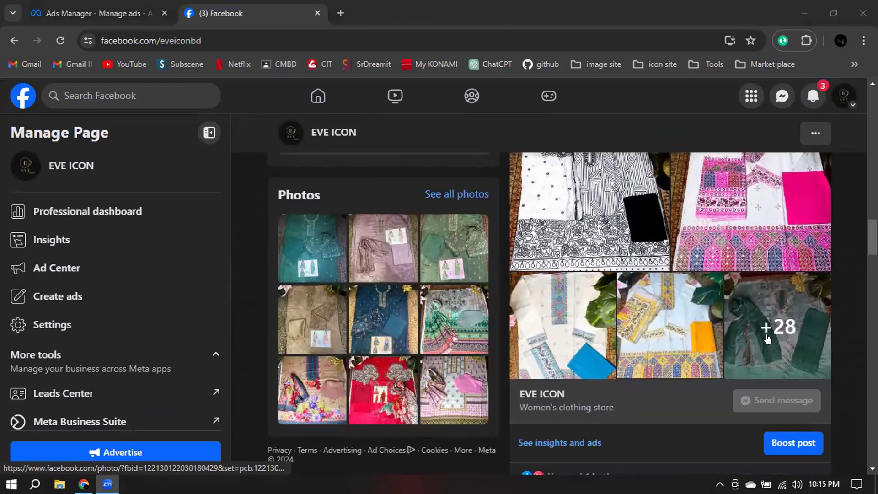
pyautogui.scroll(3, 786, 336)
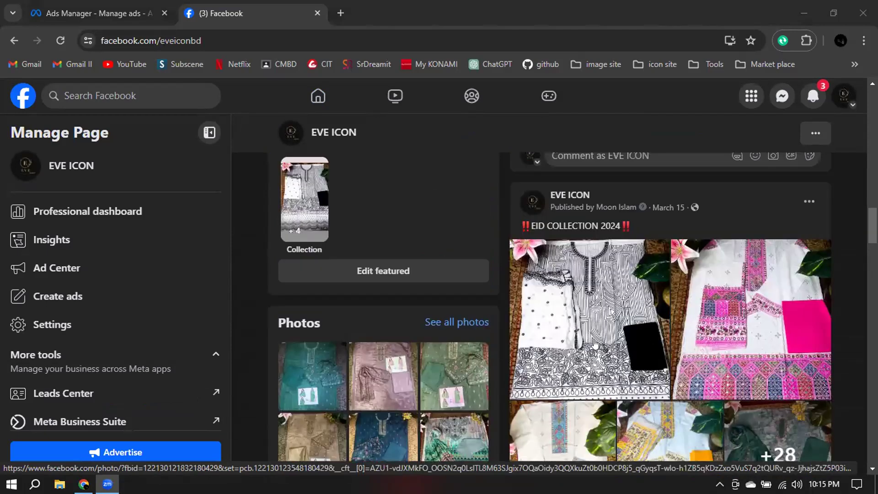
pyautogui.scroll(-1, 612, 338)
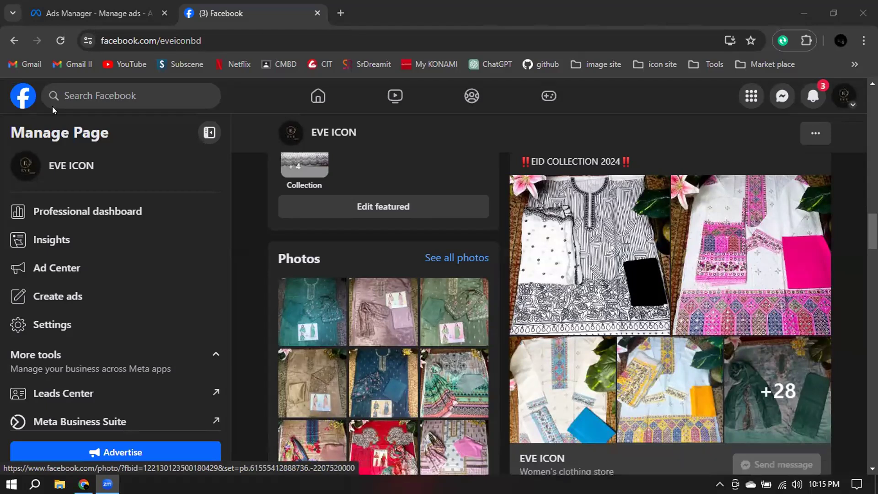
# Return to the ad in Ads Manager and open the selection of existing posts for the ad creative.
pyautogui.click(99, 14)
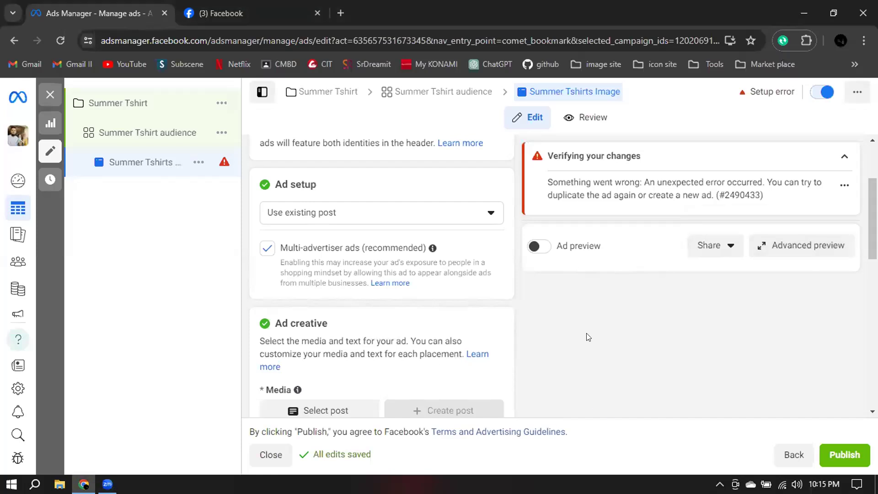
pyautogui.scroll(-1, 551, 329)
pyautogui.scroll(-2, 265, 197)
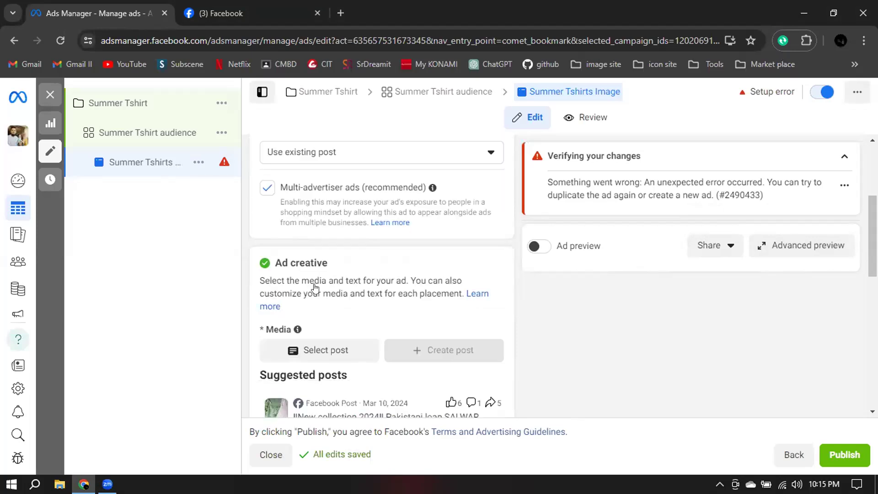
pyautogui.scroll(3, 314, 288)
pyautogui.scroll(-3, 312, 278)
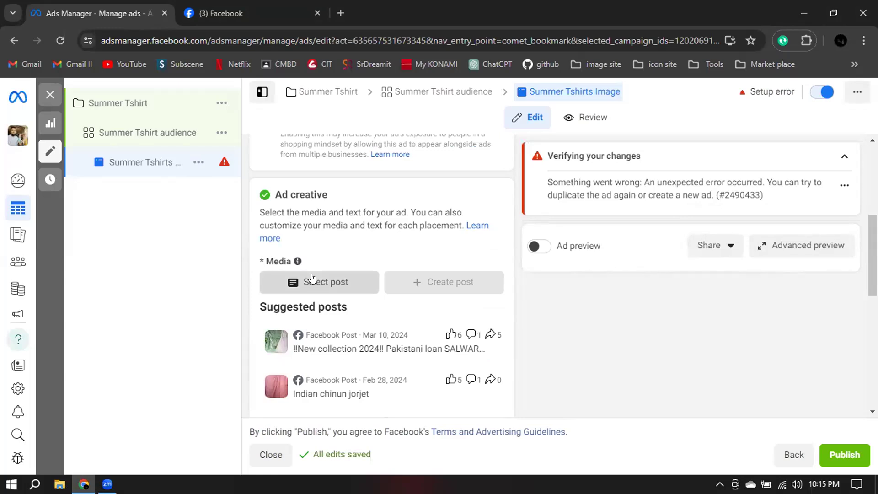
pyautogui.click(312, 277)
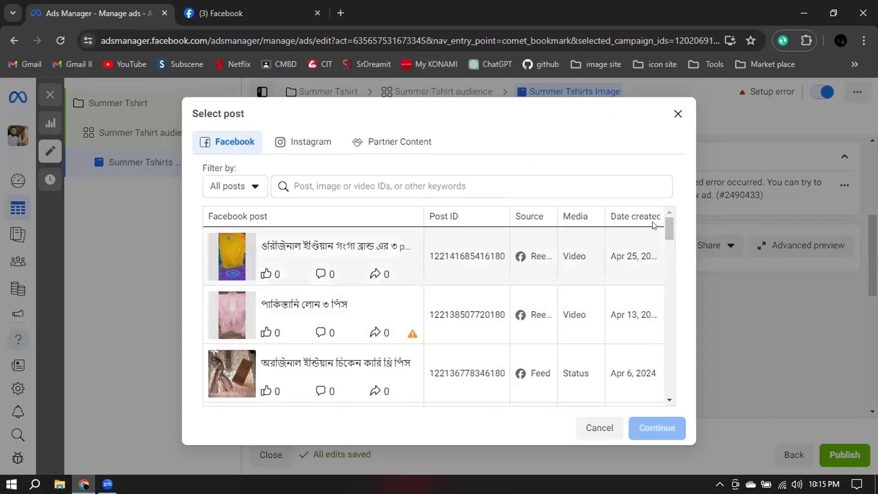
# Use the March 15 "EID COLLECTION 2024" album post as the ad creative and dismiss the Instagram notice.
pyautogui.moveTo(667, 233); pyautogui.dragTo(670, 272)
pyautogui.scroll(-8, 671, 272)
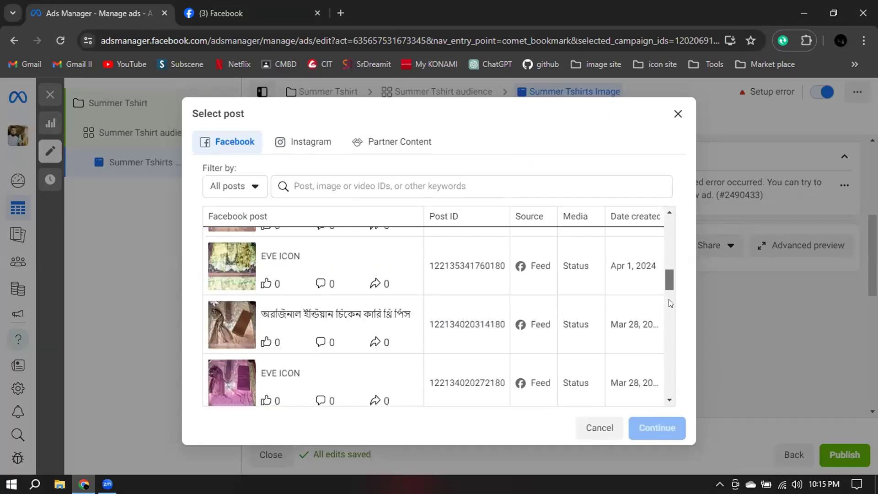
pyautogui.scroll(-5, 671, 313)
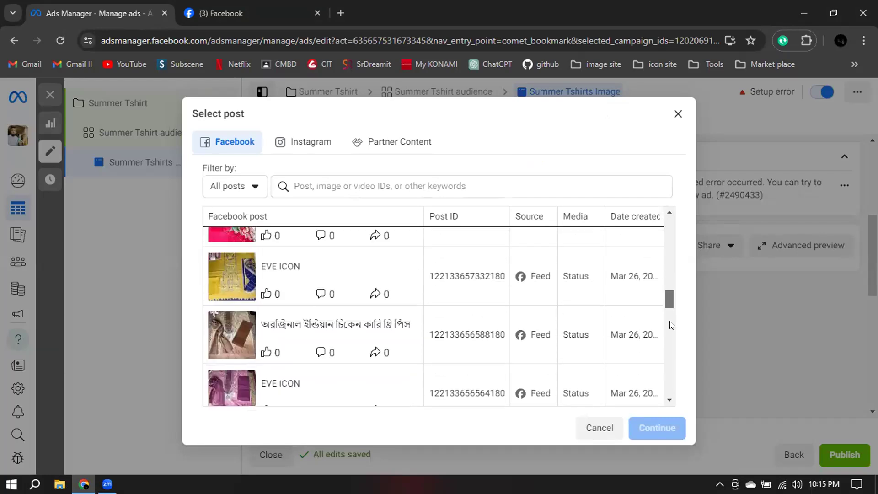
pyautogui.scroll(-8, 669, 348)
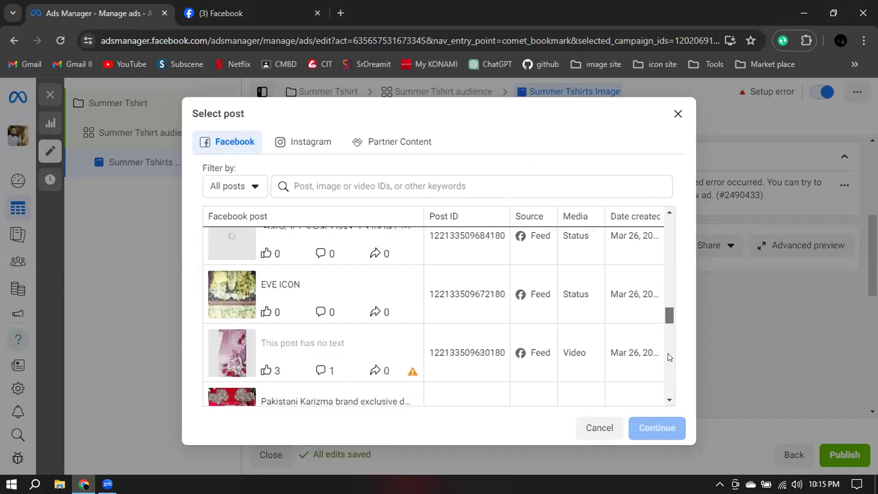
pyautogui.scroll(-4, 668, 373)
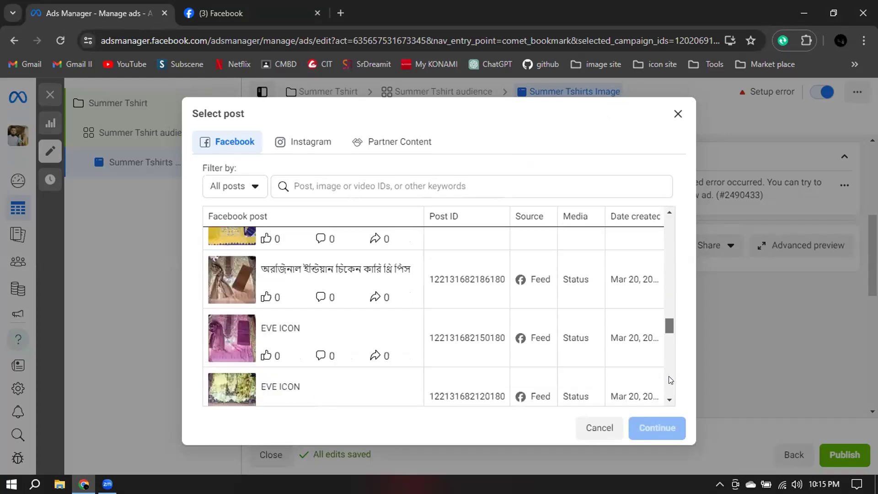
pyautogui.scroll(-8, 670, 335)
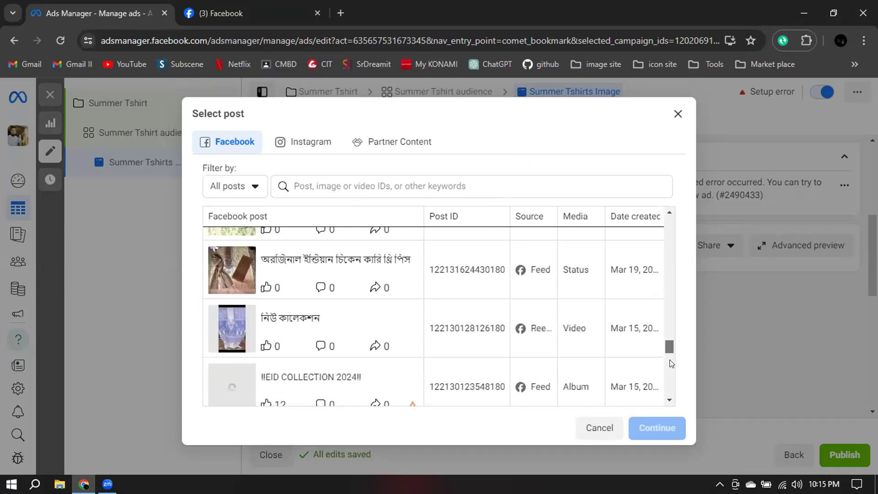
pyautogui.scroll(-1, 580, 360)
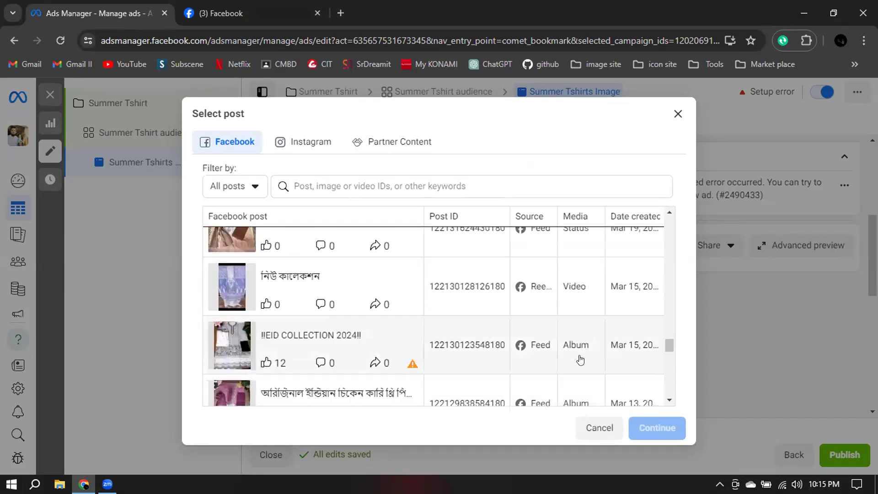
pyautogui.scroll(-2, 580, 360)
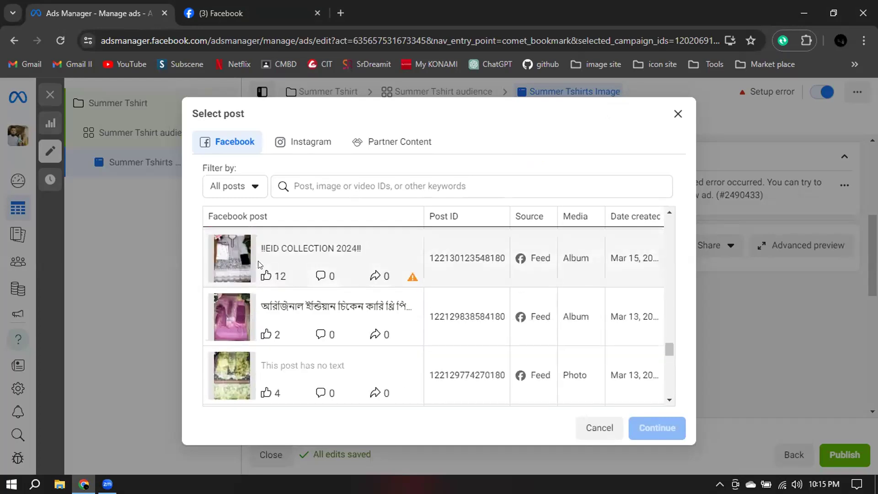
pyautogui.click(314, 250)
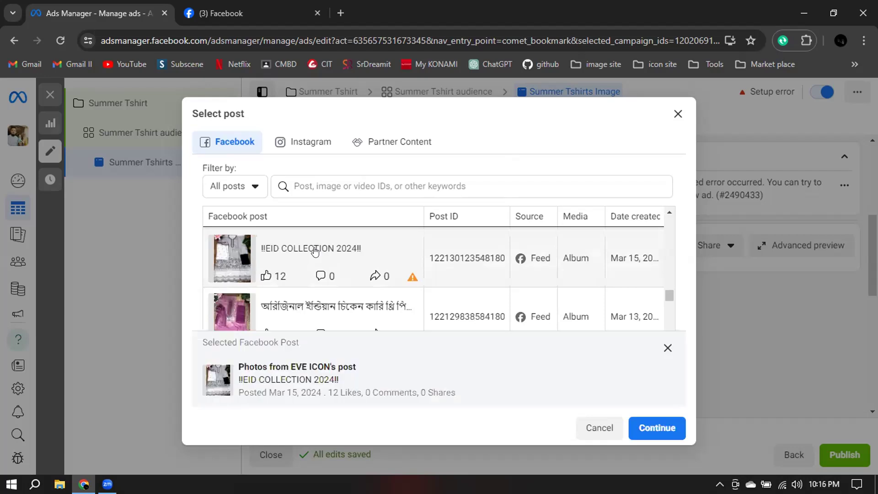
pyautogui.click(657, 422)
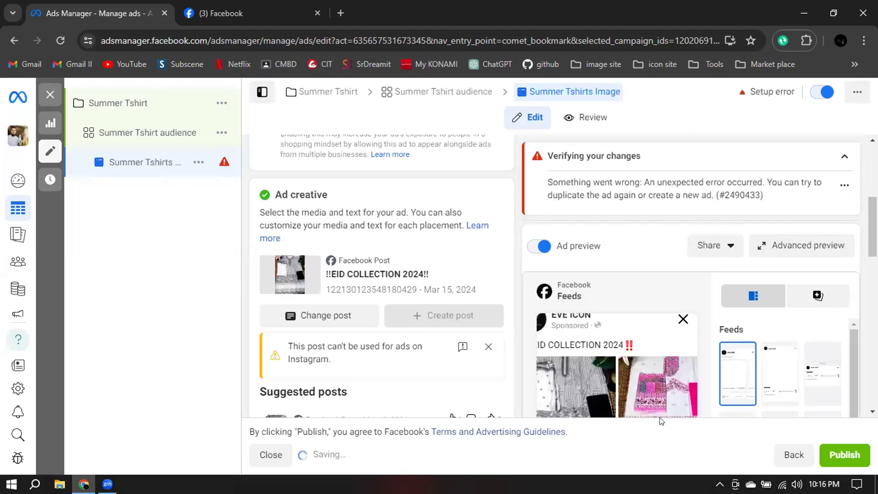
pyautogui.click(487, 345)
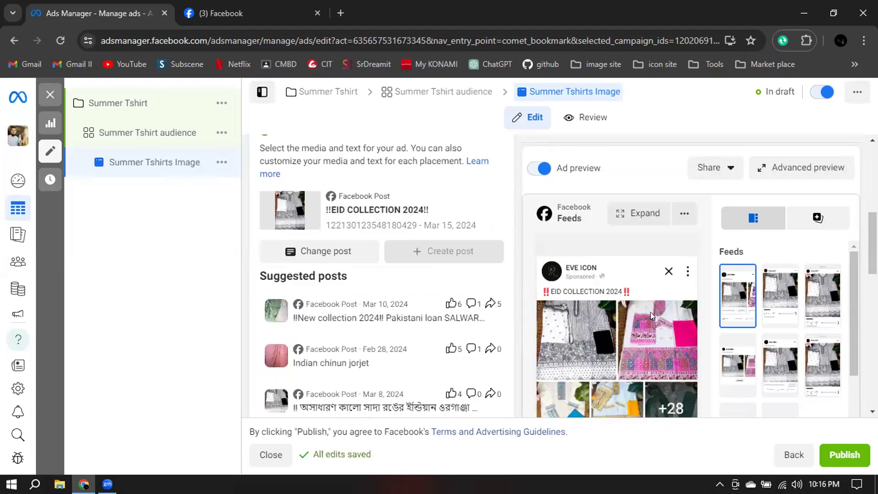
# In the advanced preview's Advantage+ creative settings, turn all optimizations off and back on, and save.
pyautogui.scroll(-5, 430, 317)
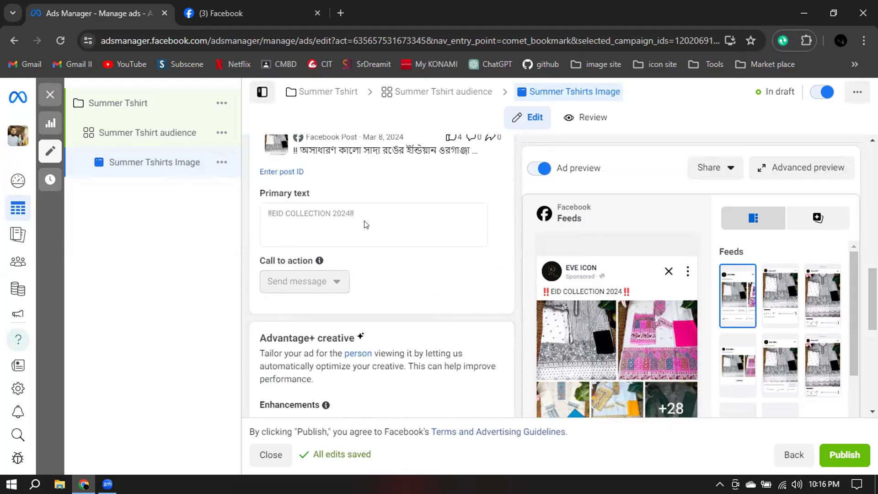
pyautogui.scroll(2, 425, 251)
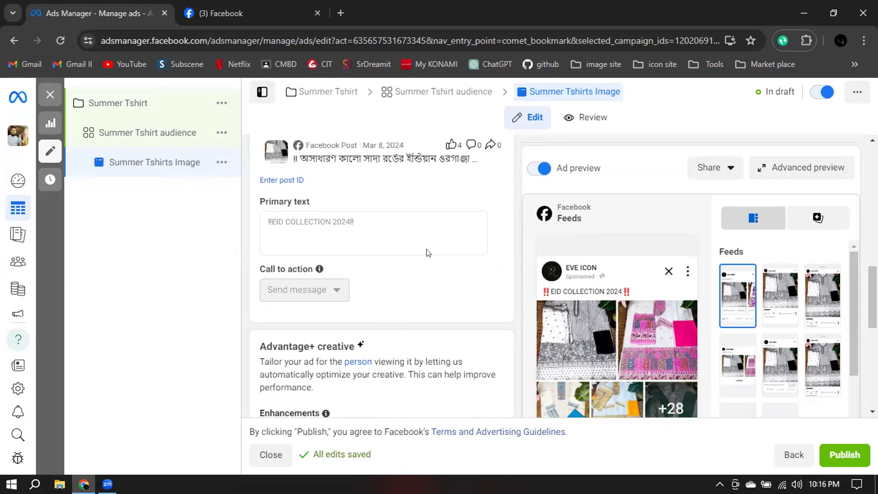
pyautogui.scroll(-5, 382, 282)
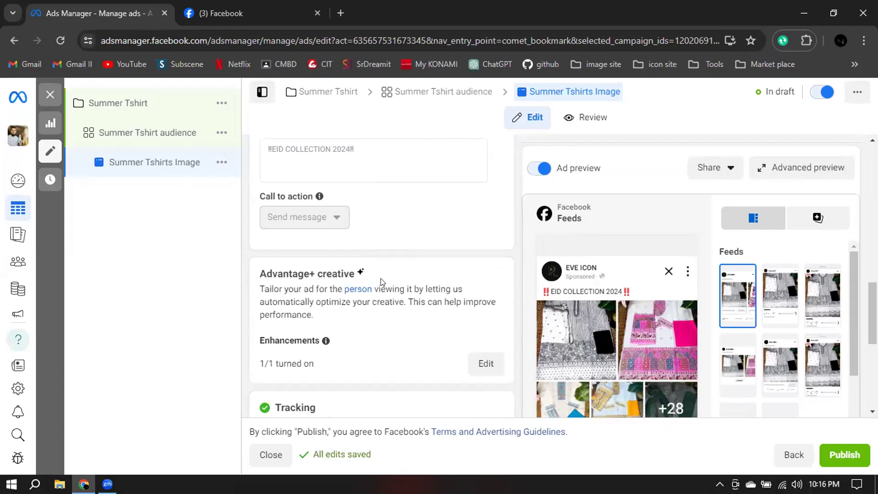
pyautogui.scroll(-3, 361, 232)
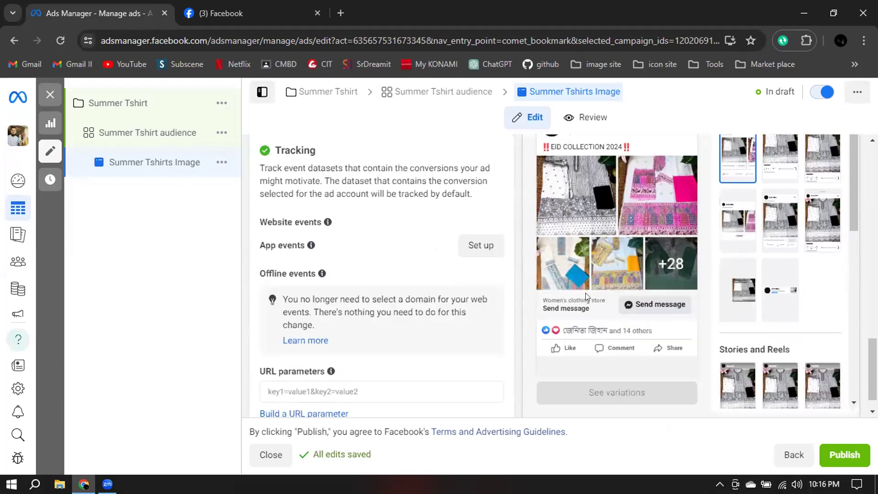
pyautogui.scroll(4, 402, 256)
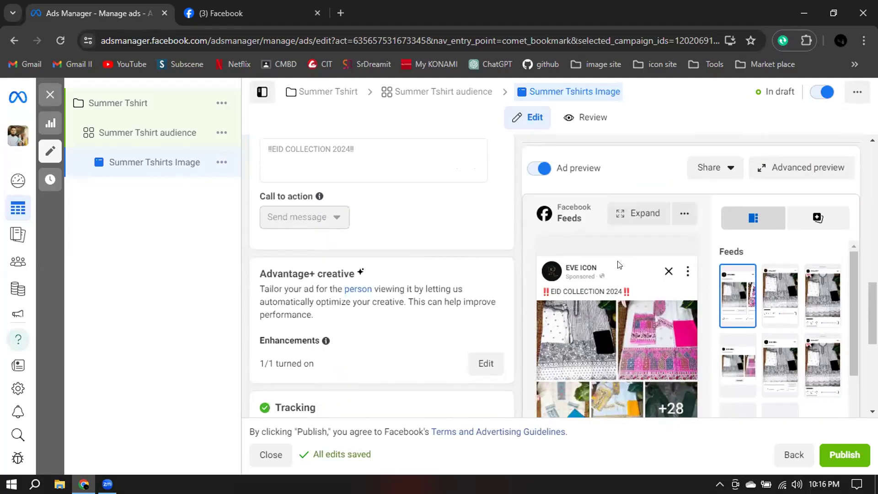
pyautogui.click(785, 172)
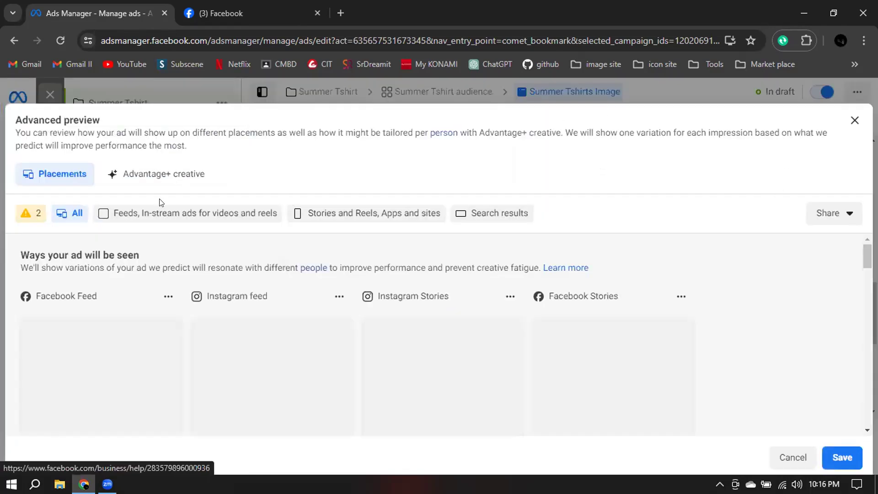
pyautogui.click(151, 174)
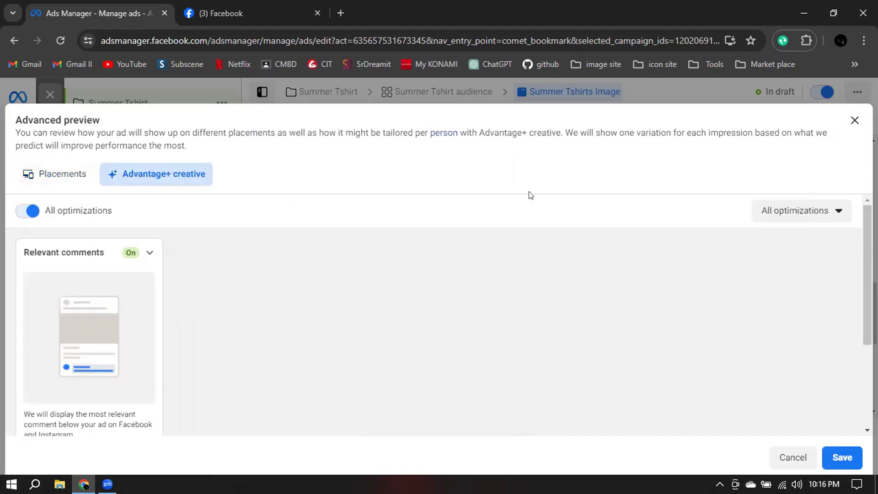
pyautogui.click(27, 213)
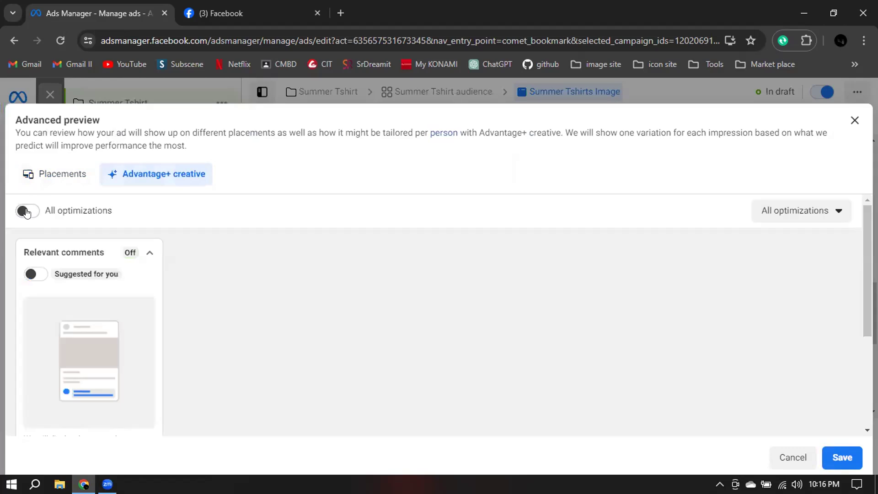
pyautogui.click(27, 213)
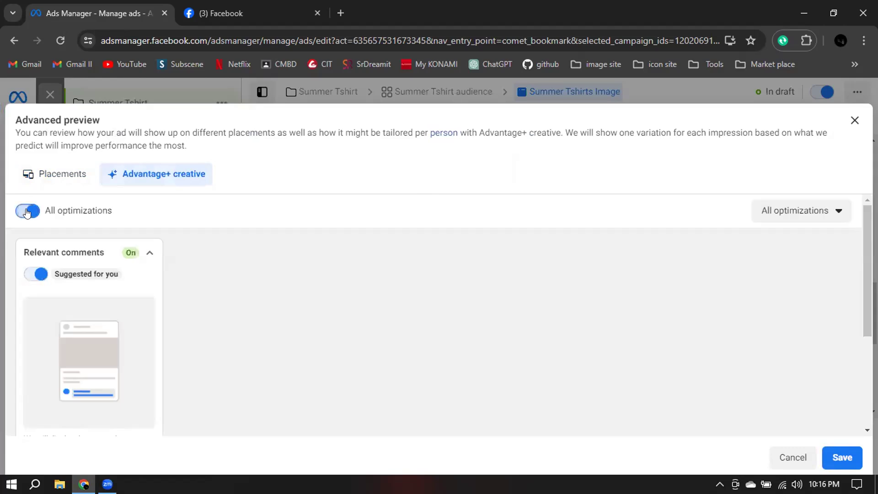
pyautogui.click(842, 457)
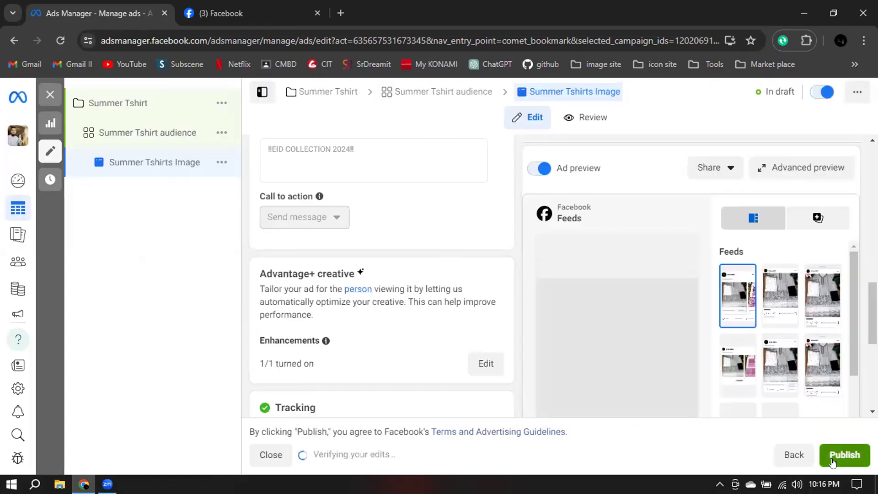
# Examine the ad's Tracking section, including website, app and offline events and the URL parameters.
pyautogui.scroll(-3, 374, 307)
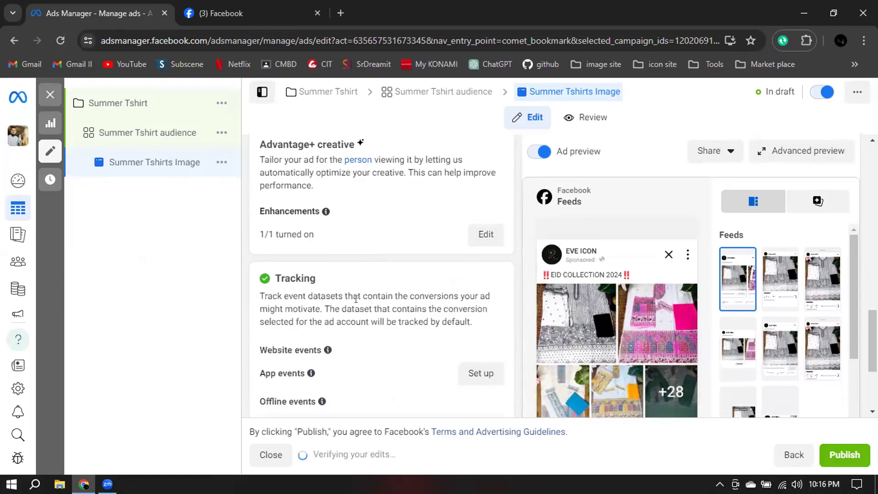
pyautogui.scroll(-1, 231, 338)
pyautogui.scroll(-3, 517, 376)
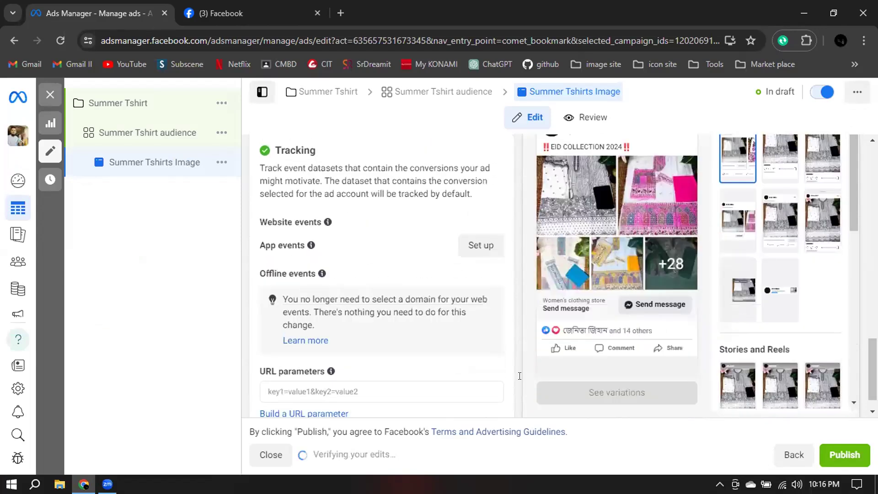
pyautogui.scroll(-1, 276, 358)
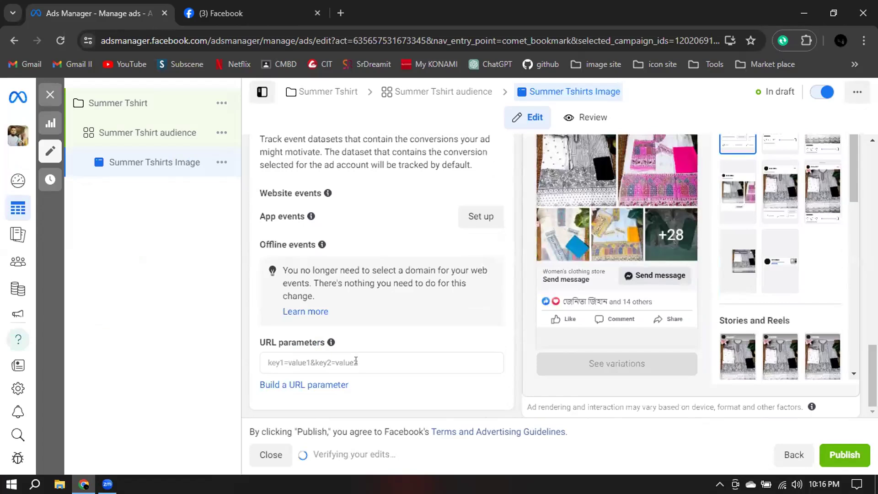
pyautogui.scroll(1, 277, 202)
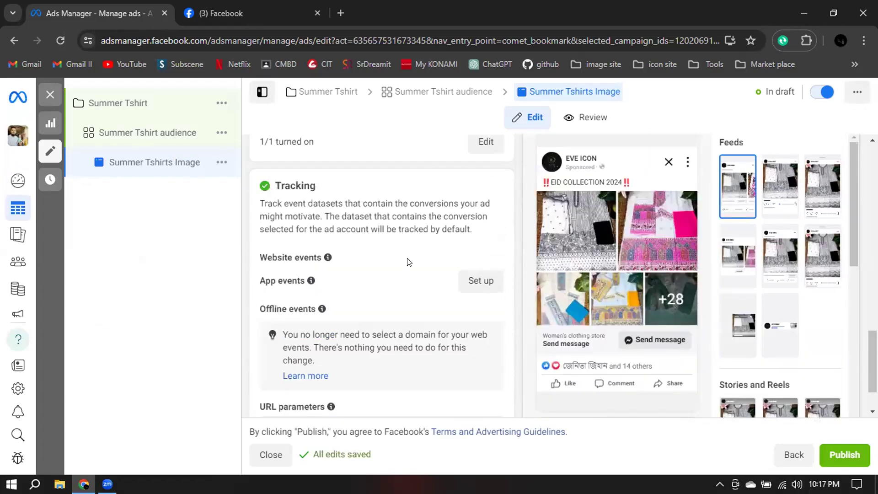
pyautogui.moveTo(404, 228); pyautogui.dragTo(261, 183)
pyautogui.scroll(-1, 391, 218)
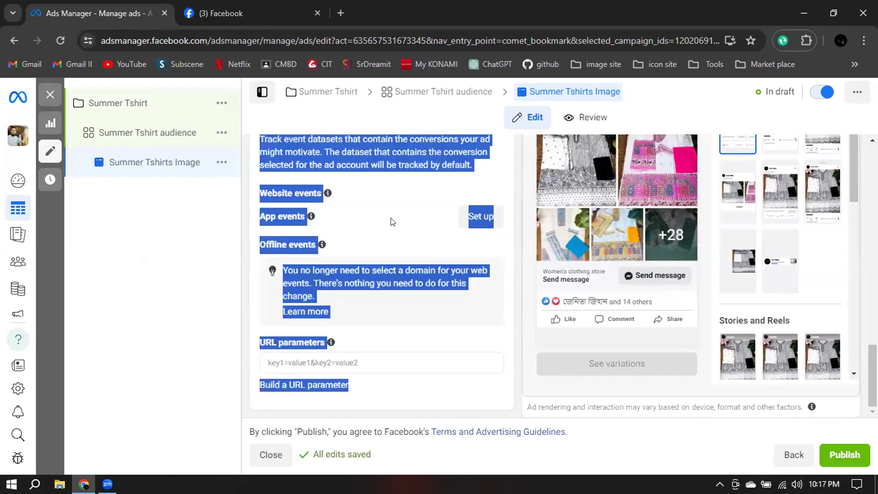
pyautogui.click(391, 222)
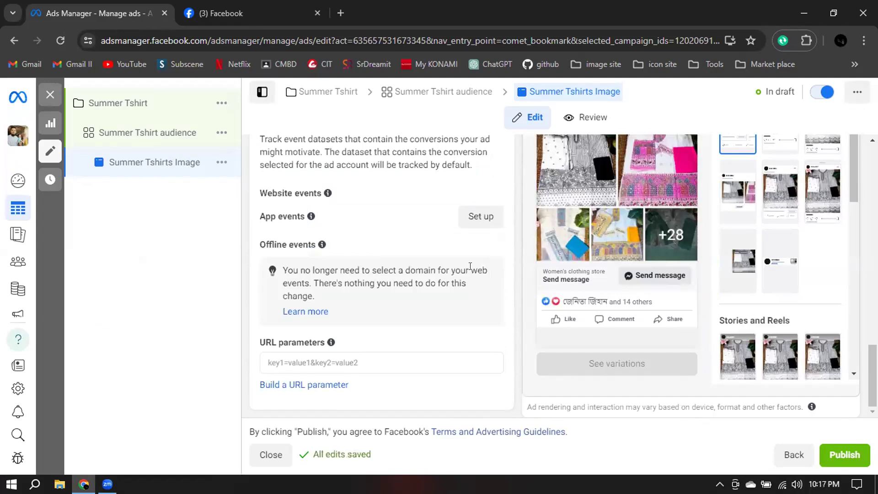
# Change the ad setup from an existing post to Create ad.
pyautogui.scroll(2, 469, 274)
pyautogui.scroll(2, 393, 338)
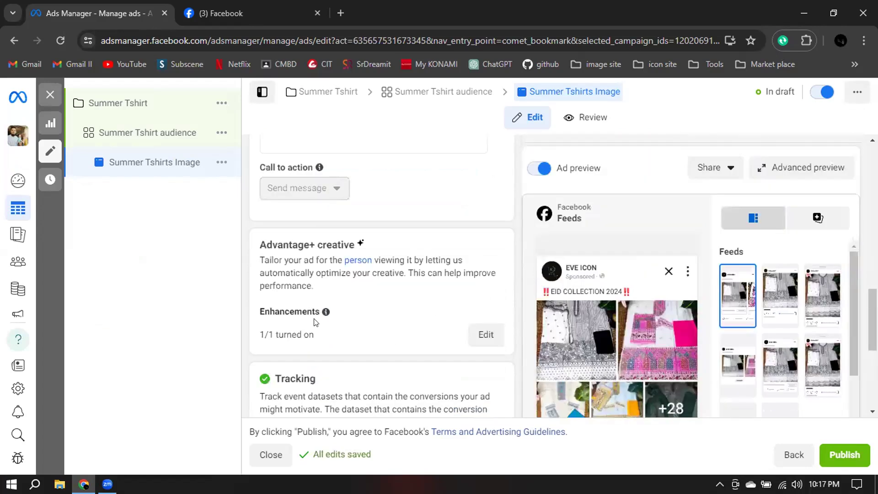
pyautogui.scroll(1, 333, 314)
pyautogui.scroll(3, 333, 314)
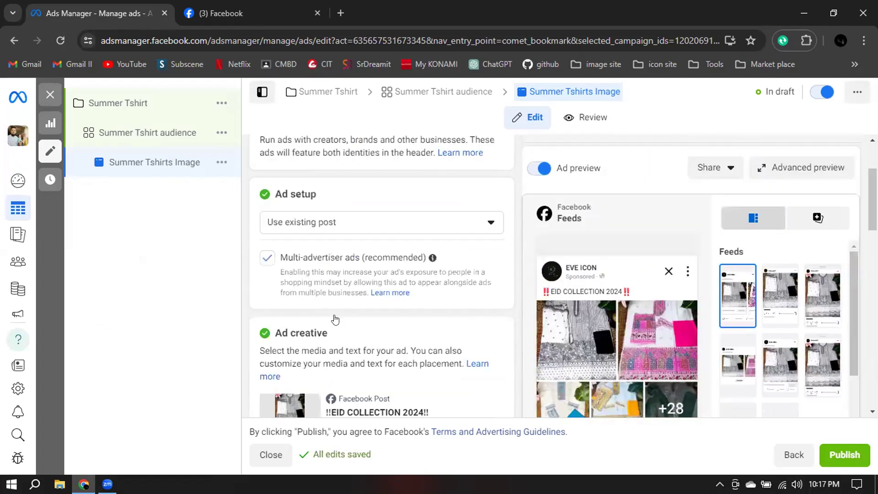
pyautogui.scroll(1, 335, 320)
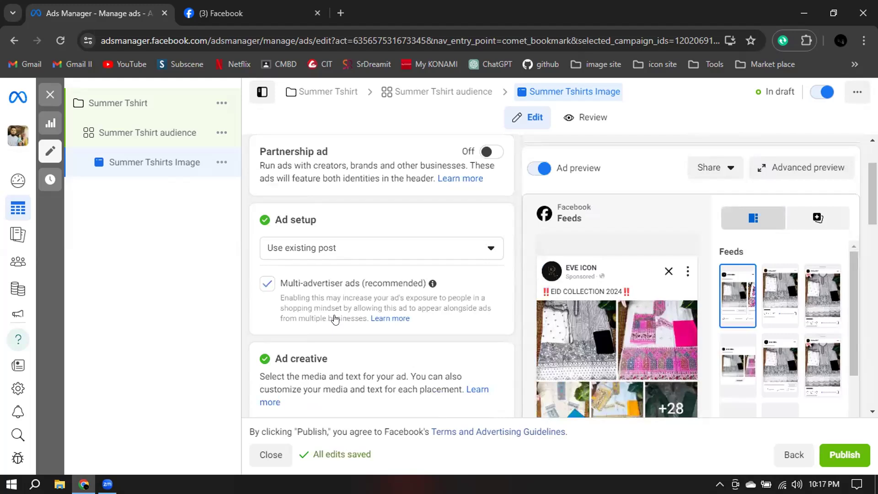
pyautogui.click(339, 244)
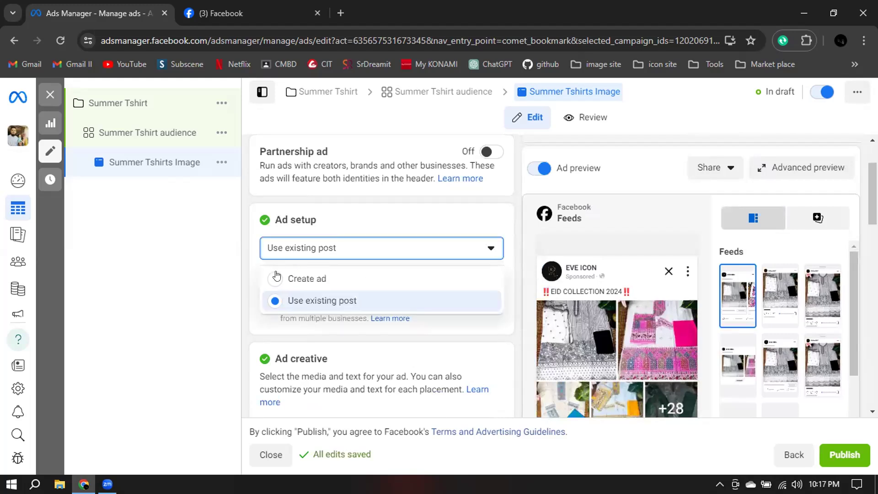
pyautogui.click(478, 279)
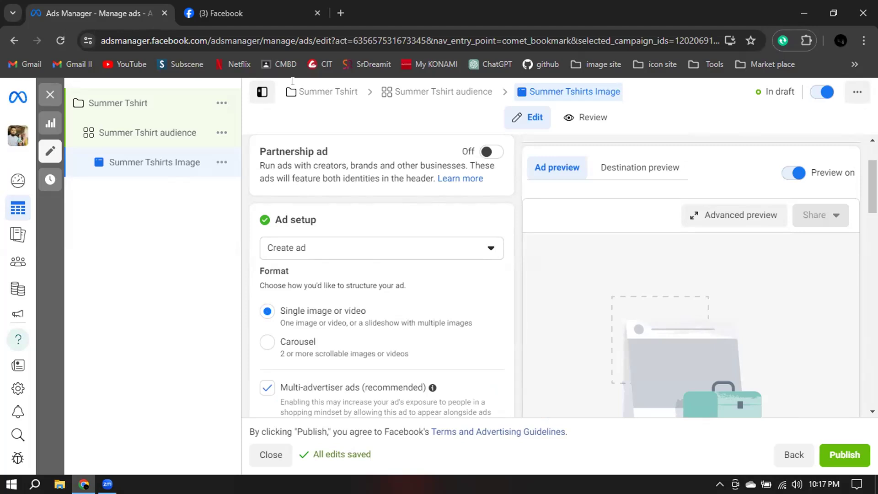
# Switch to the Facebook browser tab, change from the EVE ICON page to the personal profile and open the home feed.
pyautogui.hotkey('ctrl', 'Tab')
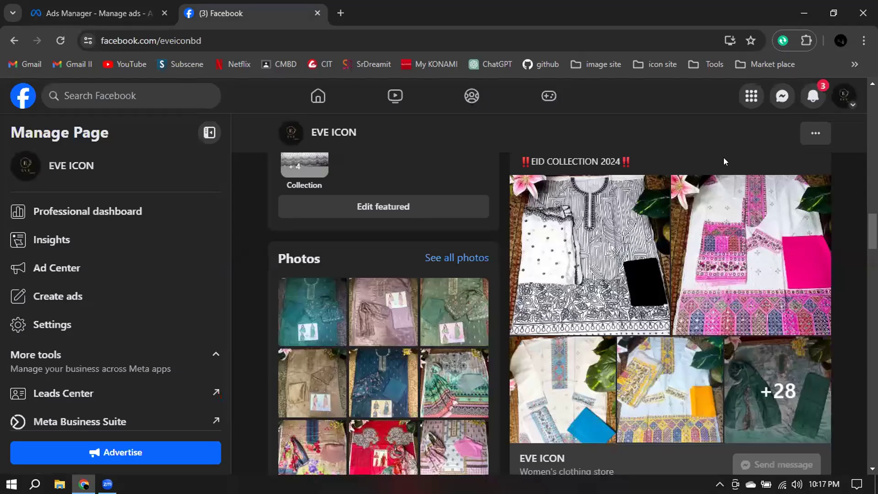
pyautogui.click(844, 96)
pyautogui.click(681, 220)
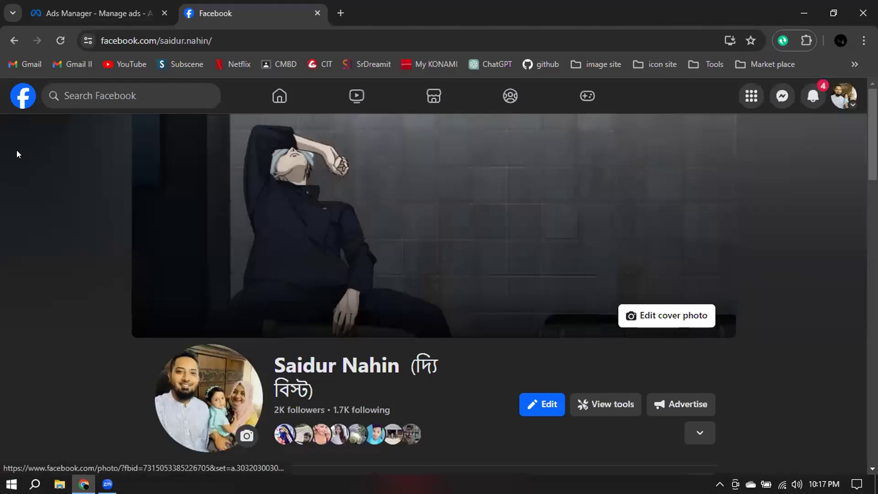
pyautogui.scroll(-4, 211, 226)
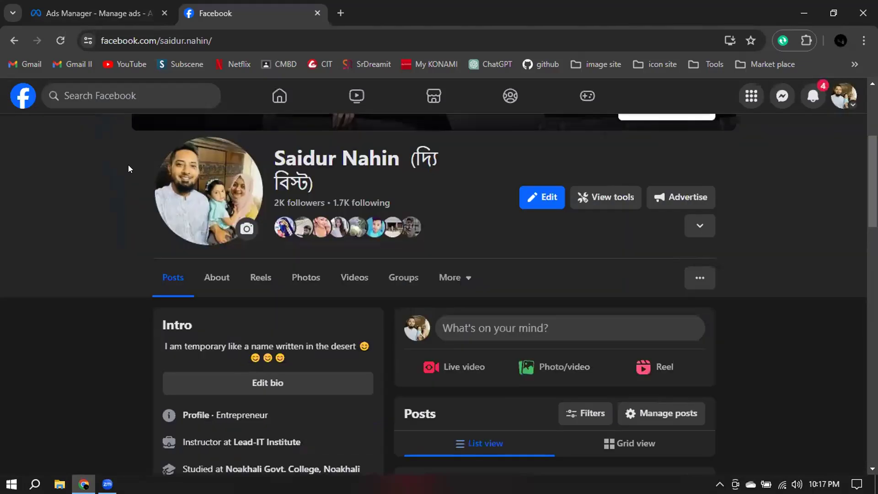
pyautogui.click(15, 93)
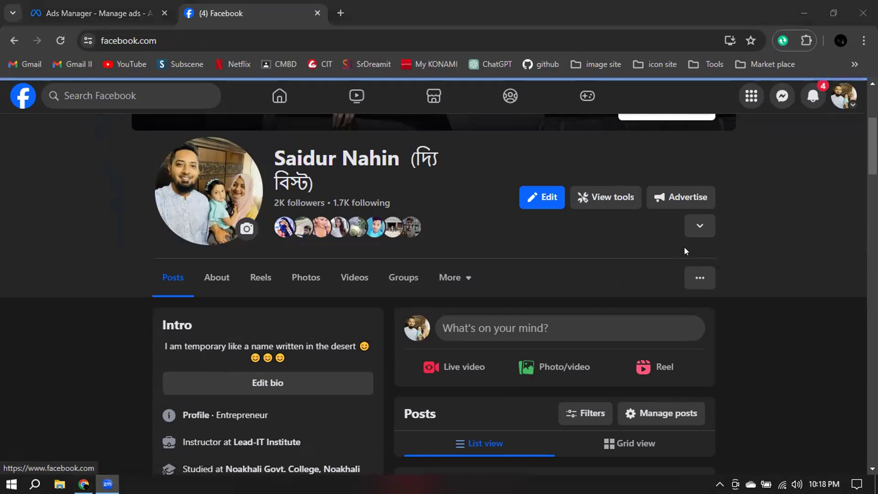
# Browse the Facebook home feed for examples of sponsored posts and examine the SR Dream-IT video ad.
pyautogui.scroll(-8, 569, 343)
pyautogui.scroll(-6, 569, 343)
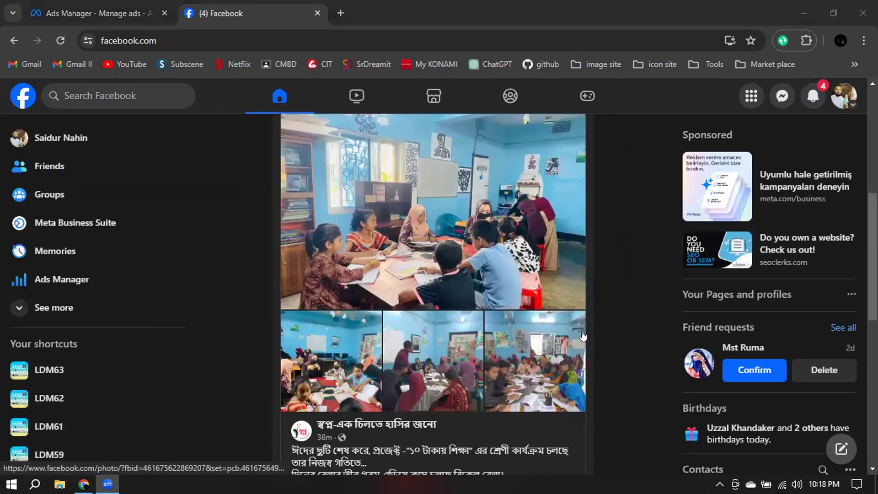
pyautogui.scroll(-6, 587, 331)
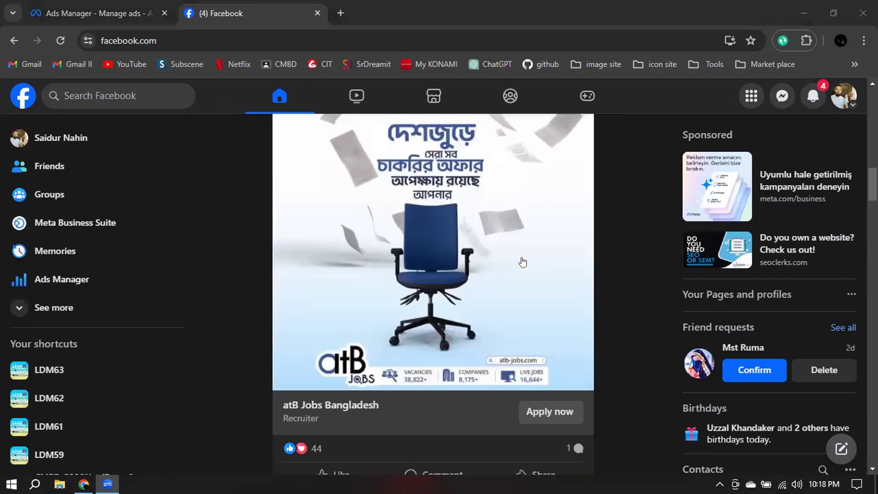
pyautogui.scroll(-5, 473, 266)
pyautogui.scroll(-10, 474, 266)
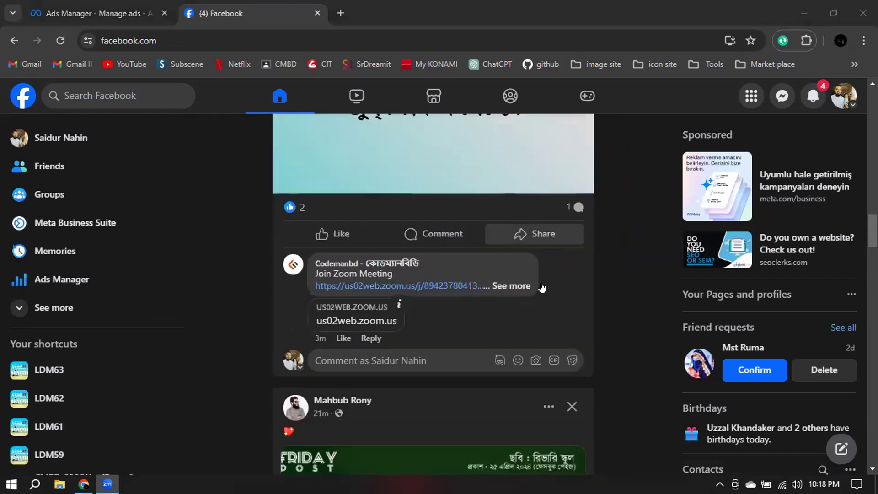
pyautogui.scroll(-10, 512, 346)
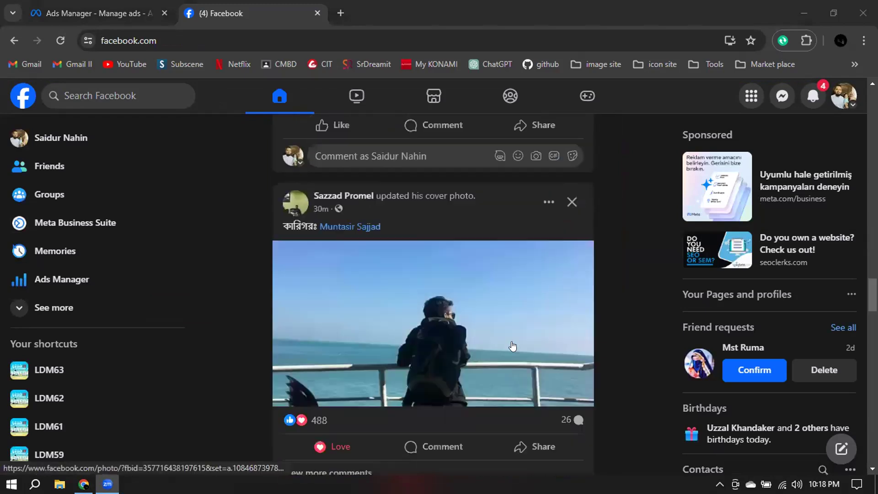
pyautogui.scroll(-8, 512, 346)
pyautogui.scroll(-10, 511, 346)
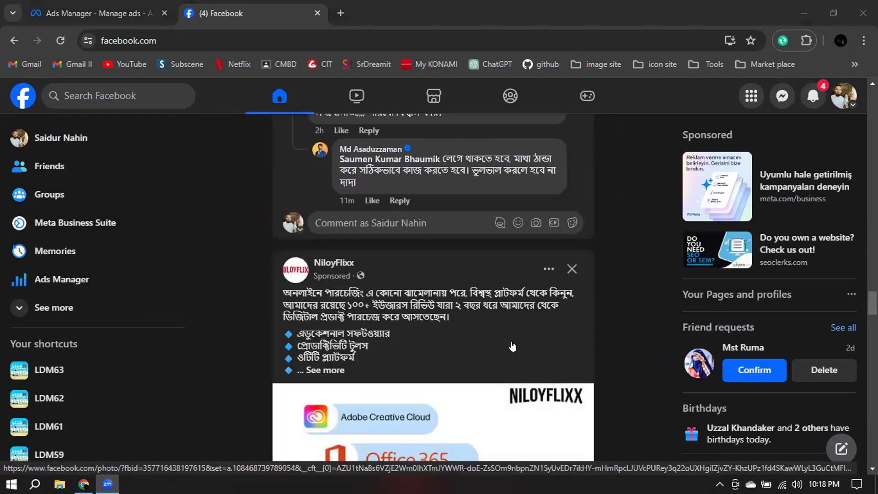
pyautogui.scroll(-5, 447, 309)
pyautogui.scroll(-8, 447, 309)
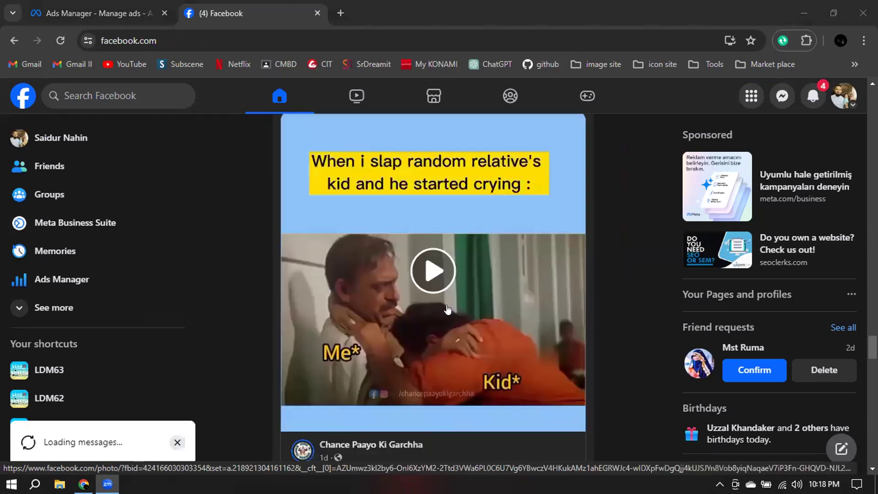
pyautogui.scroll(-8, 448, 309)
pyautogui.scroll(-8, 447, 309)
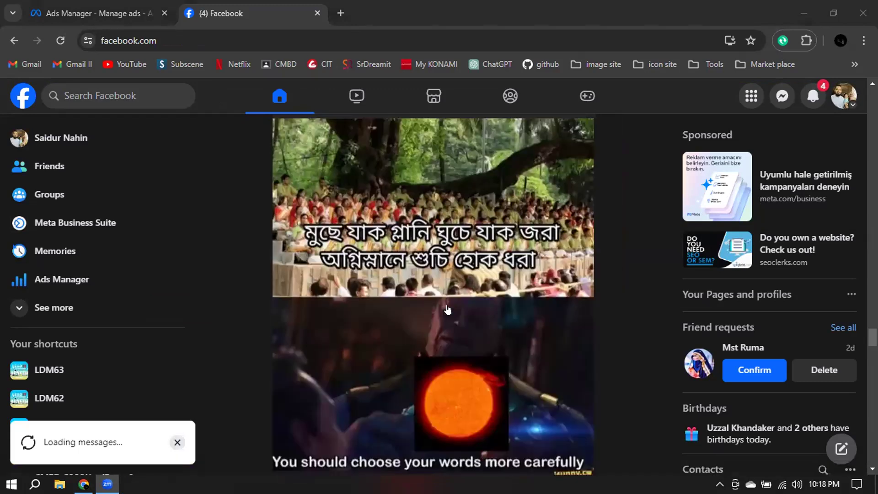
pyautogui.scroll(-8, 447, 308)
pyautogui.scroll(-5, 489, 308)
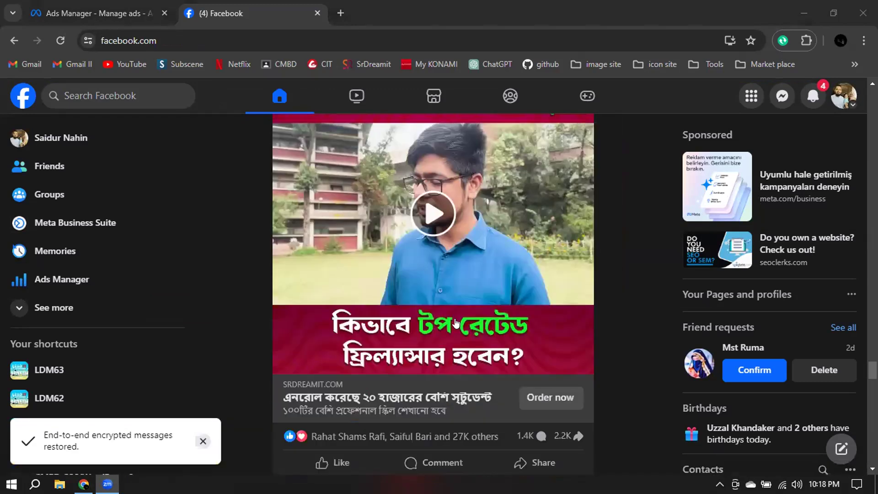
pyautogui.scroll(-7, 455, 323)
pyautogui.scroll(10, 409, 244)
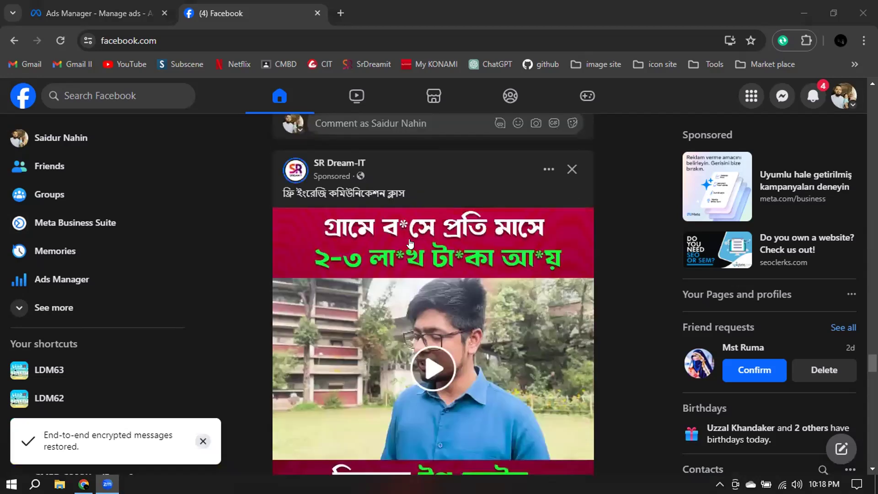
# Expand the Softzino Technologies hiring post in the feed and read its full text and image.
pyautogui.scroll(-3, 485, 278)
pyautogui.scroll(-6, 477, 278)
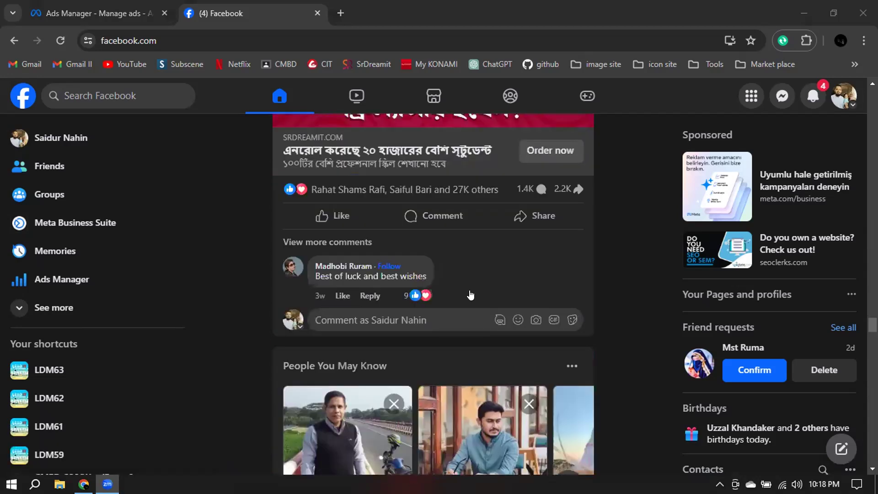
pyautogui.scroll(-10, 443, 340)
pyautogui.scroll(2, 442, 340)
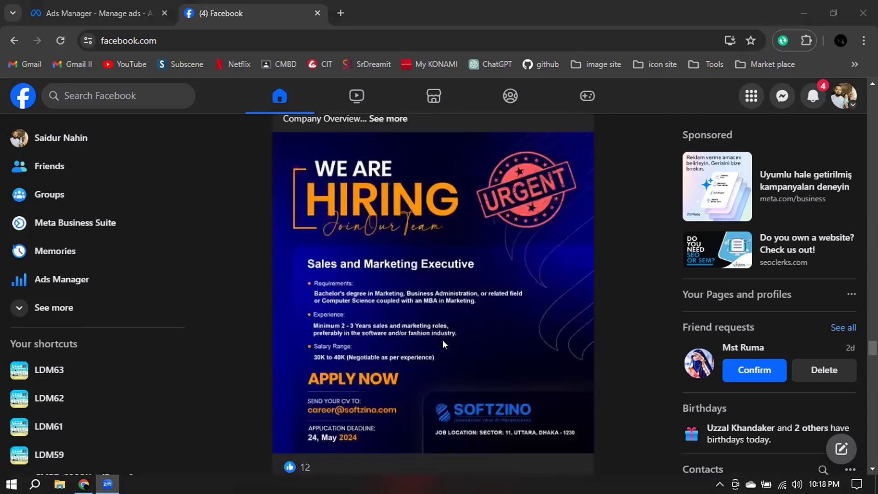
pyautogui.scroll(4, 442, 340)
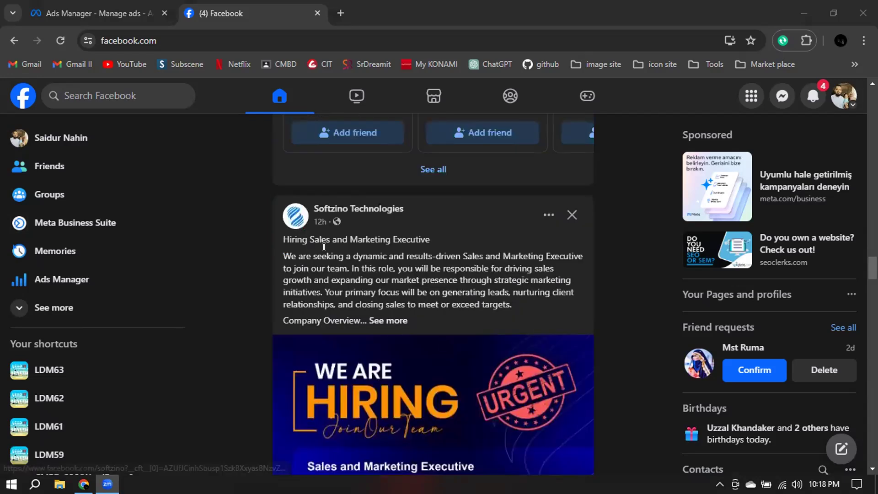
pyautogui.click(391, 319)
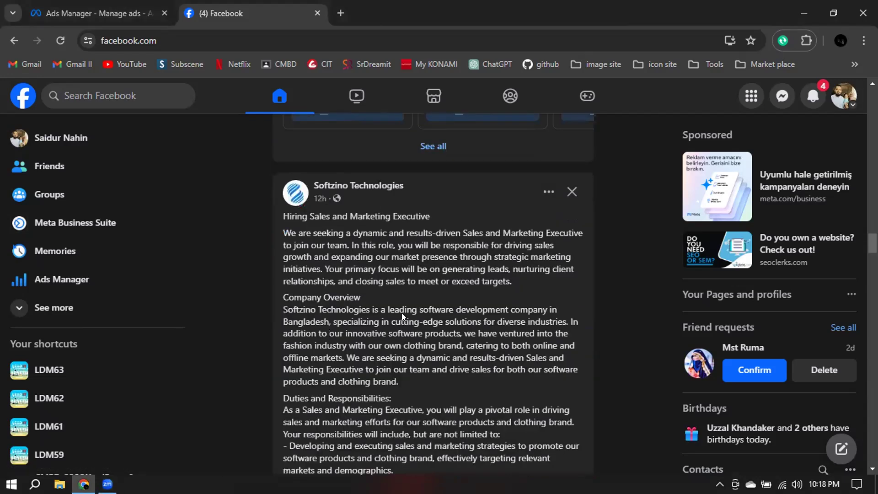
pyautogui.scroll(-7, 401, 313)
pyautogui.scroll(-5, 402, 313)
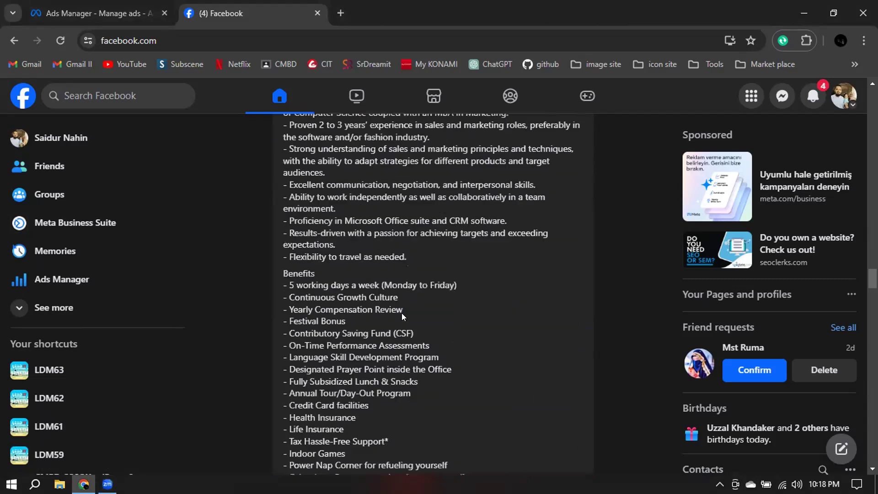
pyautogui.scroll(-5, 402, 313)
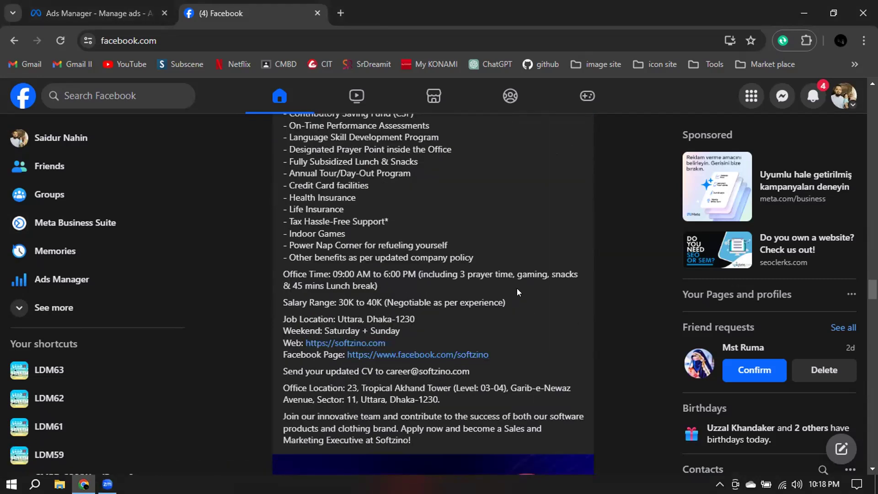
pyautogui.scroll(-7, 517, 288)
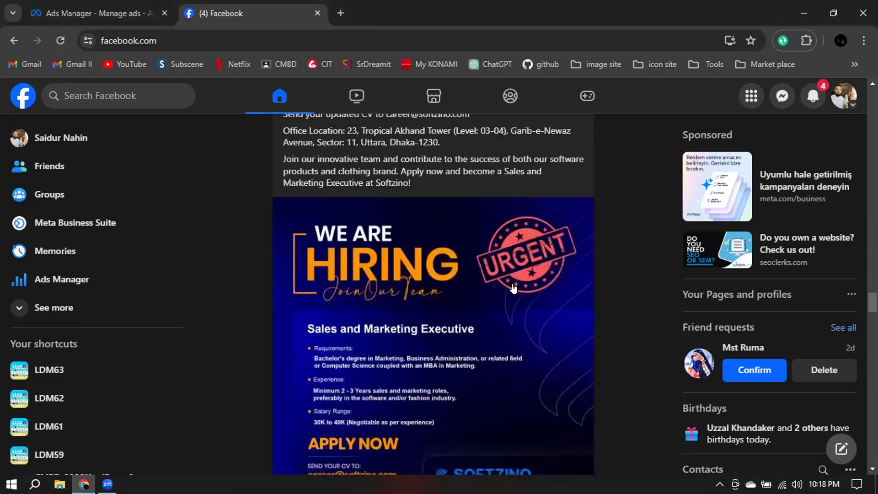
pyautogui.scroll(-4, 514, 286)
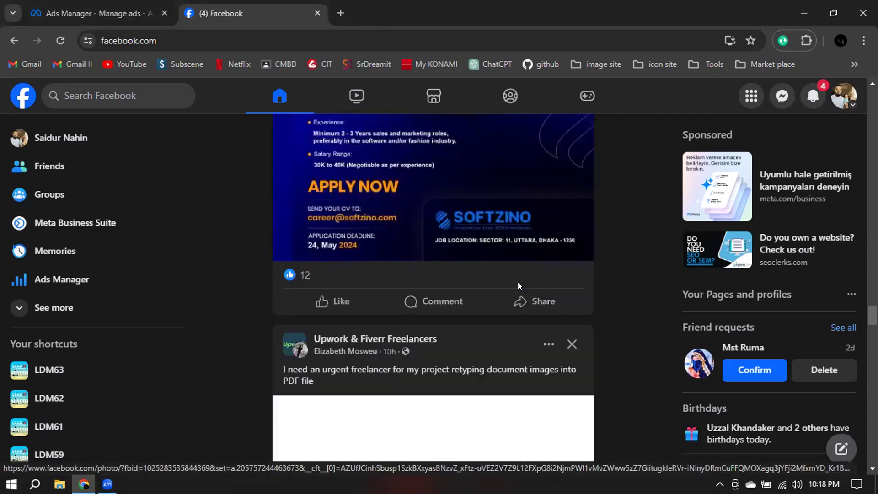
# Look further through the feed and examine the Crypto Wallet sponsored post.
pyautogui.scroll(-16, 518, 282)
pyautogui.scroll(-18, 518, 284)
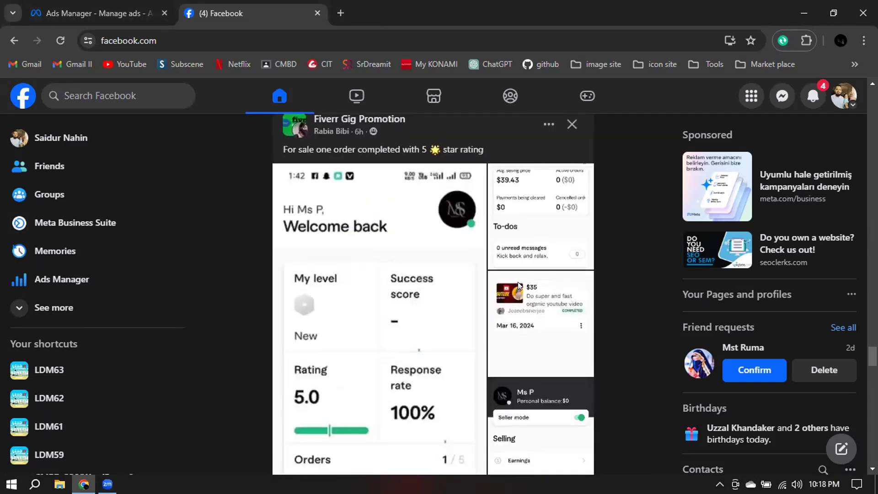
pyautogui.scroll(-18, 519, 287)
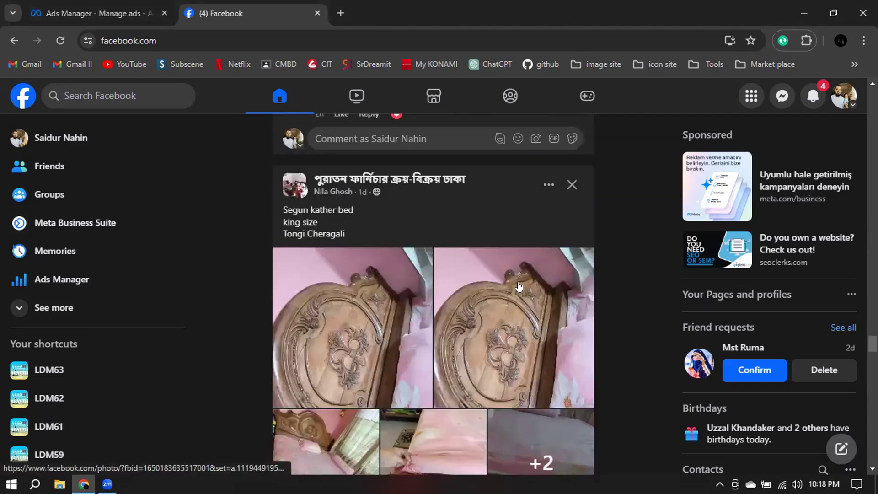
pyautogui.scroll(7, 518, 286)
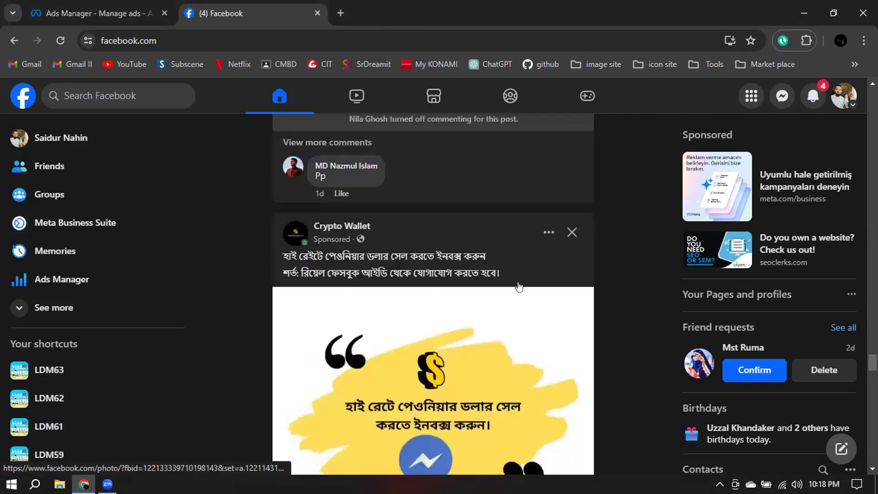
pyautogui.scroll(-3, 458, 256)
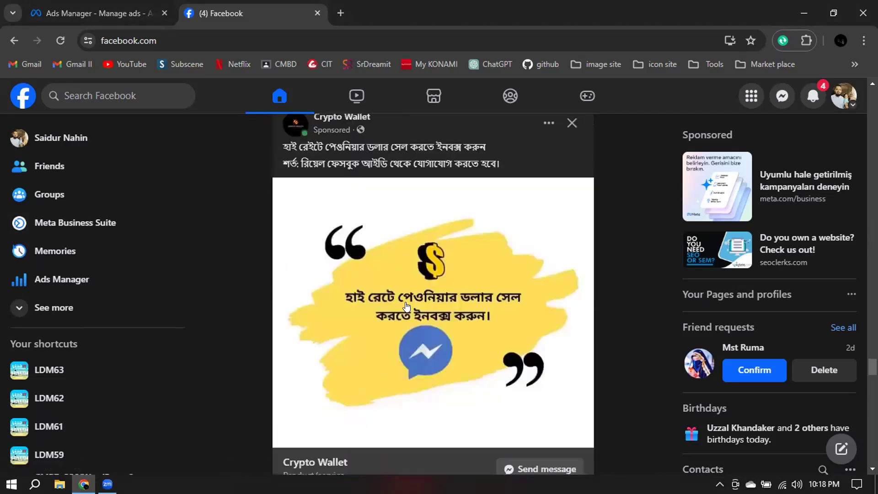
pyautogui.click(756, 48)
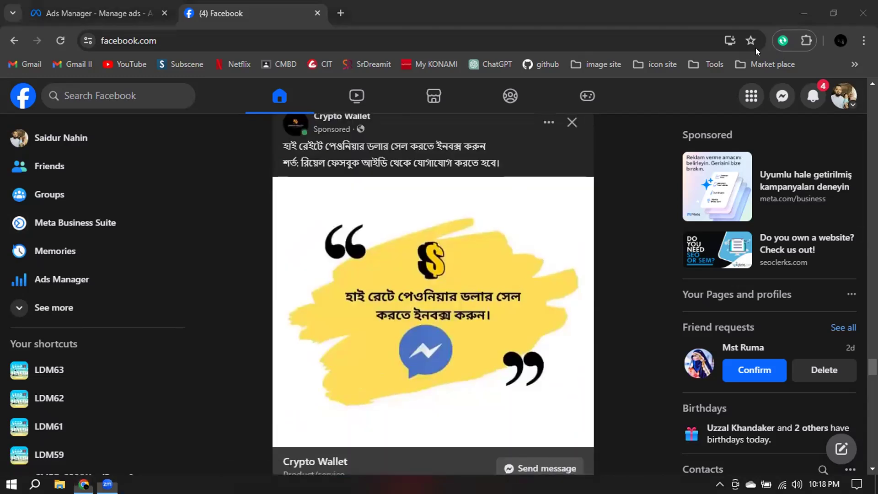
# Switch back to the Ads Manager browser tab and examine the ad creative's media, primary text, headline and call to action fields.
pyautogui.click(89, 14)
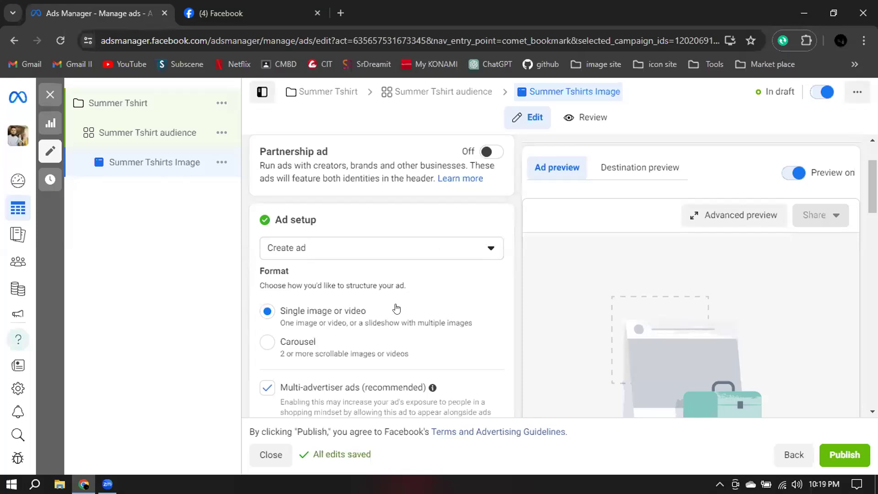
pyautogui.scroll(-6, 405, 304)
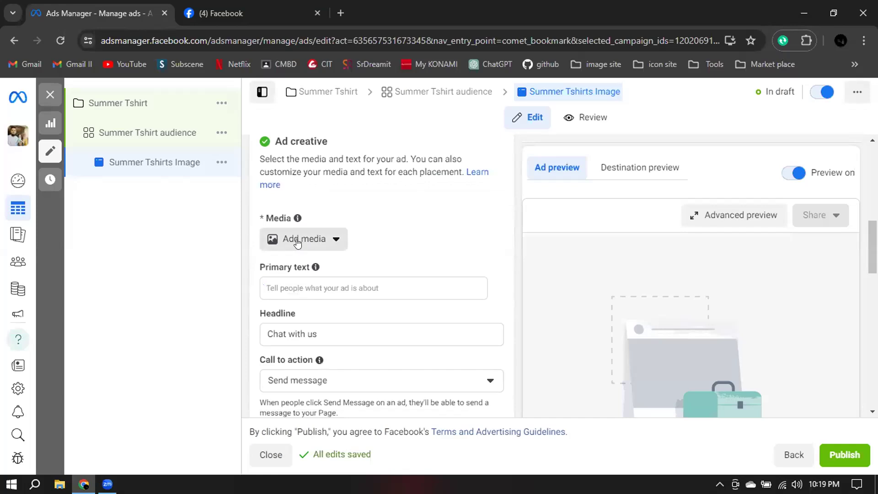
pyautogui.click(299, 287)
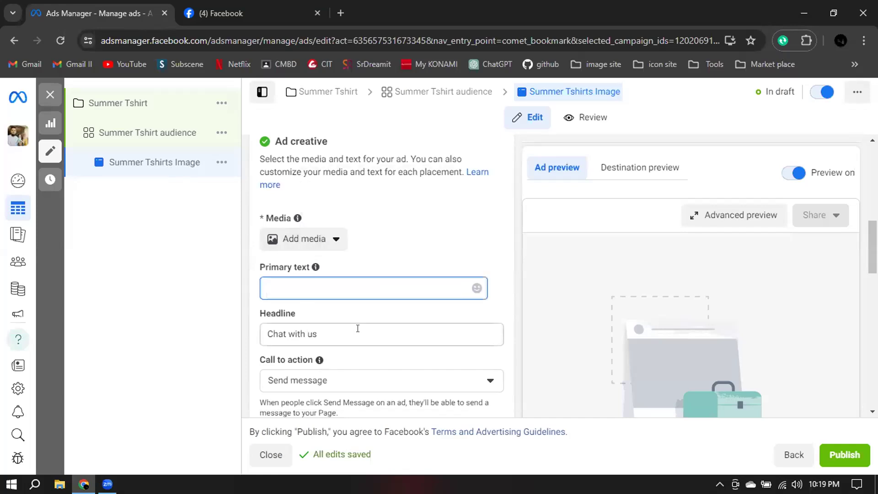
pyautogui.scroll(-3, 365, 329)
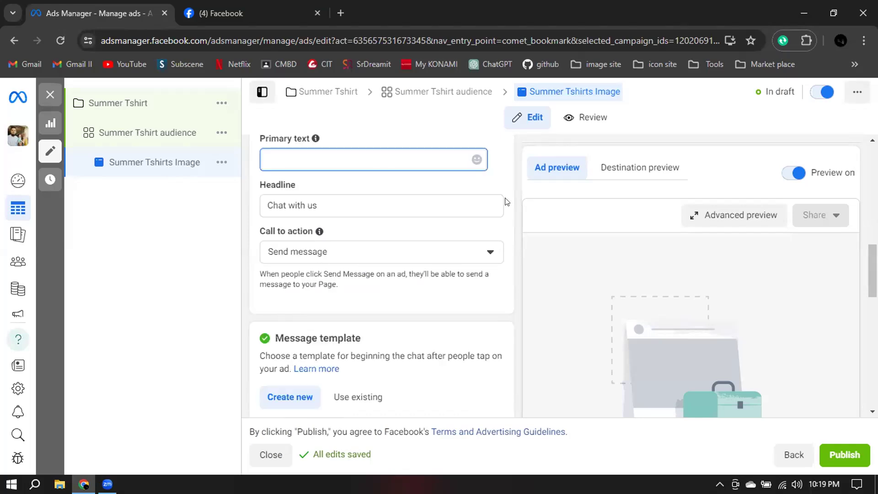
pyautogui.scroll(4, 319, 231)
pyautogui.scroll(4, 327, 231)
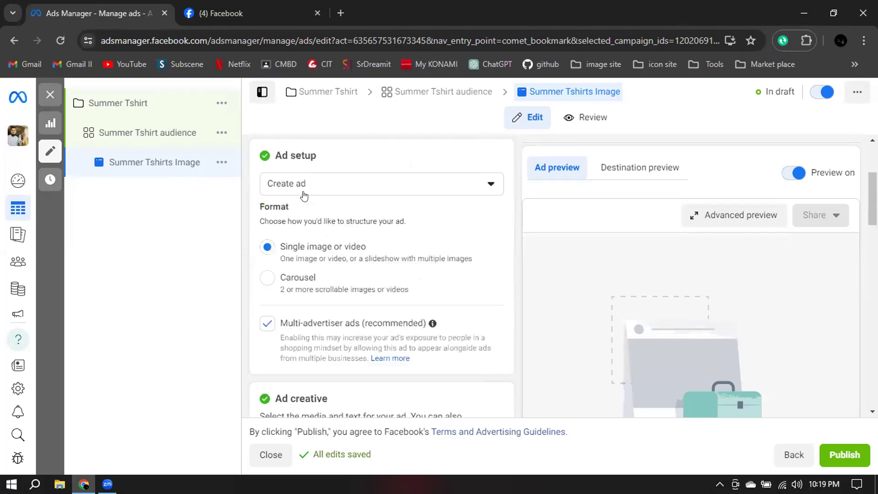
# Change the ad format to Carousel and review the carousel cards section of the ad creative.
pyautogui.click(266, 278)
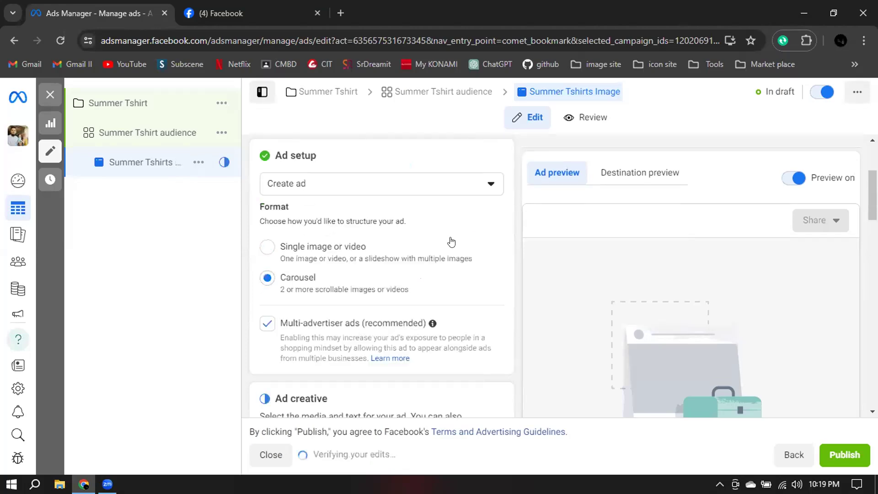
pyautogui.scroll(-3, 451, 242)
pyautogui.scroll(-3, 454, 240)
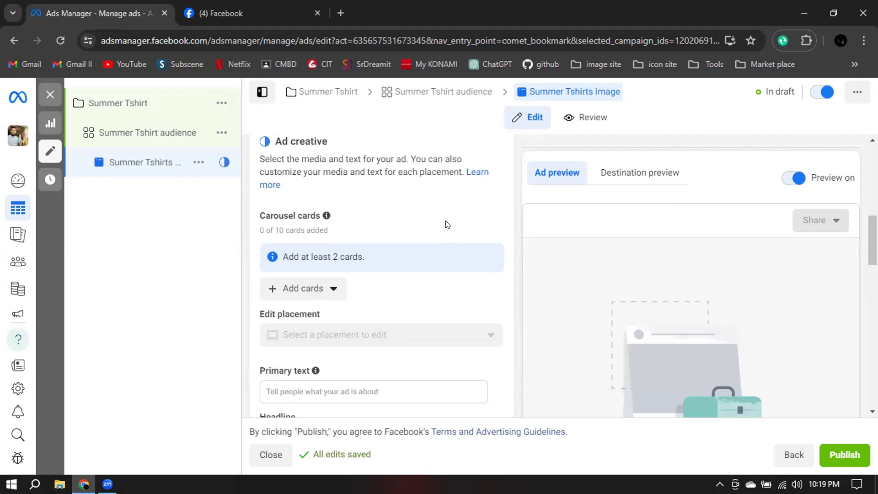
pyautogui.scroll(-1, 514, 232)
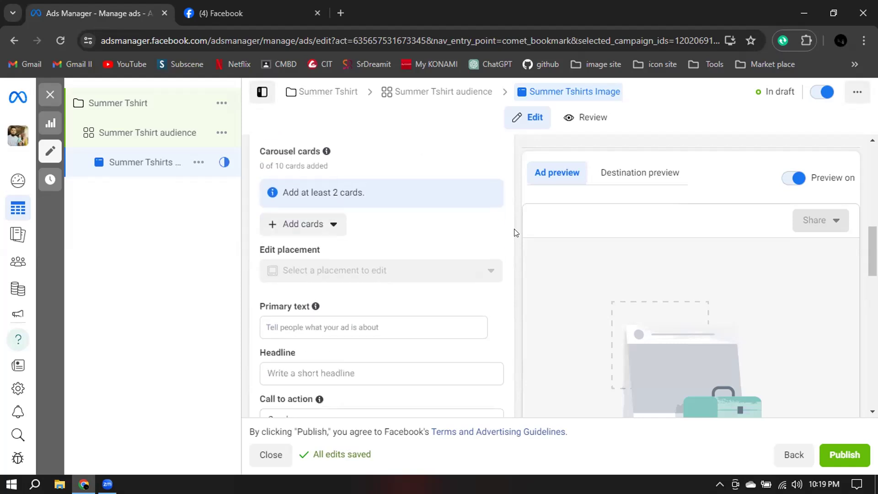
pyautogui.scroll(3, 296, 169)
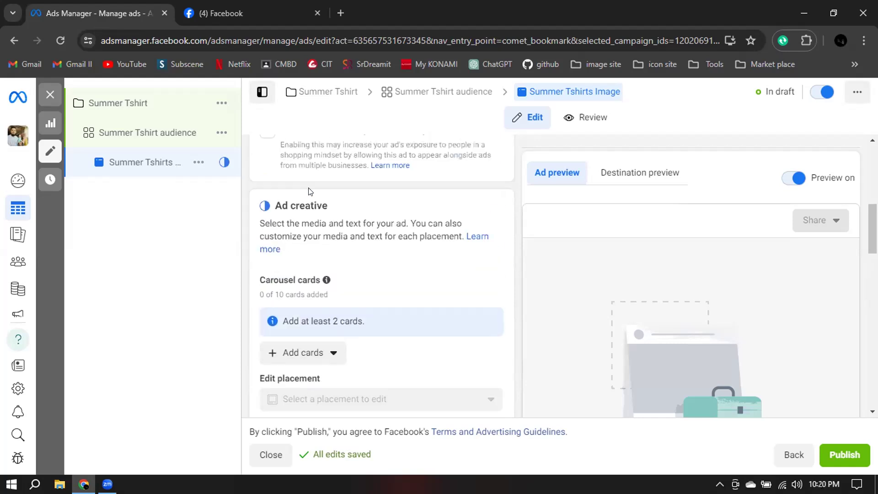
pyautogui.scroll(-2, 372, 254)
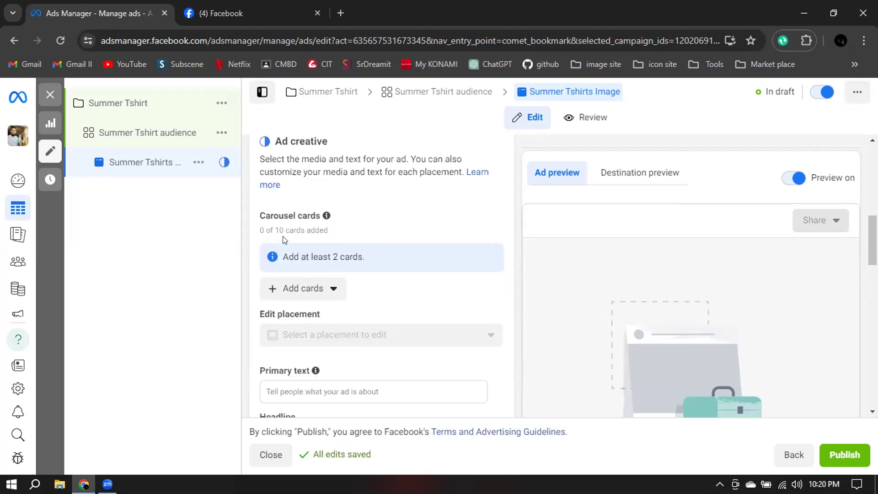
pyautogui.moveTo(270, 230); pyautogui.dragTo(319, 229)
pyautogui.click(361, 232)
pyautogui.scroll(-2, 375, 232)
# Start adding image cards to the carousel so that the image selection dialog opens.
pyautogui.click(294, 161)
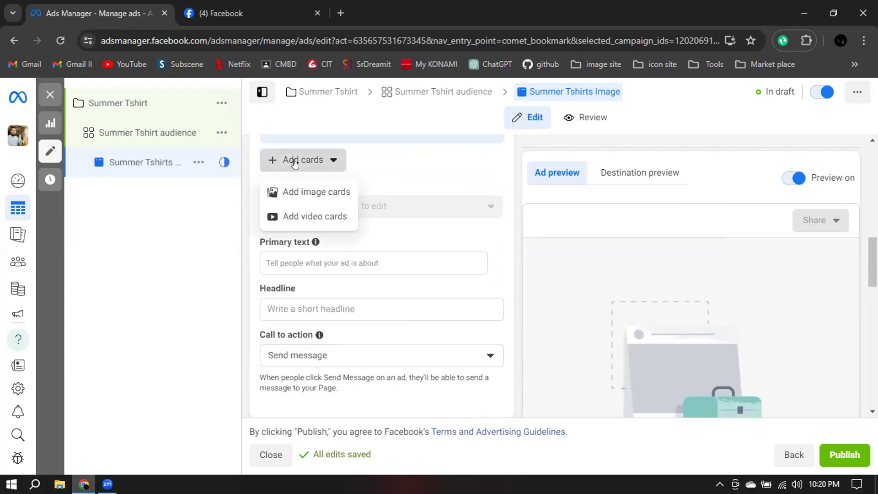
pyautogui.click(295, 191)
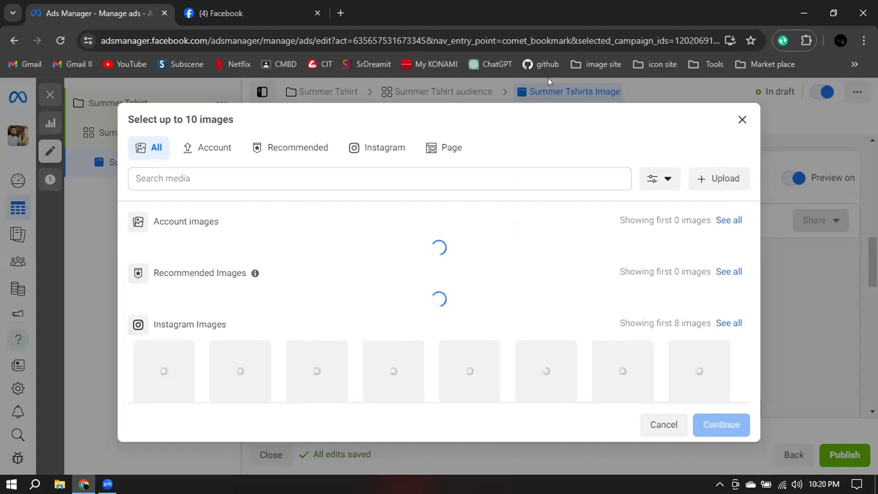
pyautogui.click(718, 181)
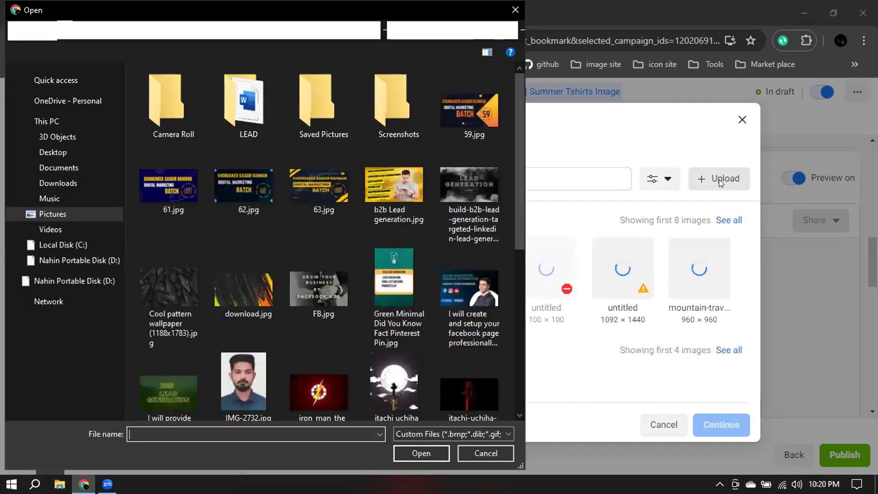
pyautogui.click(57, 183)
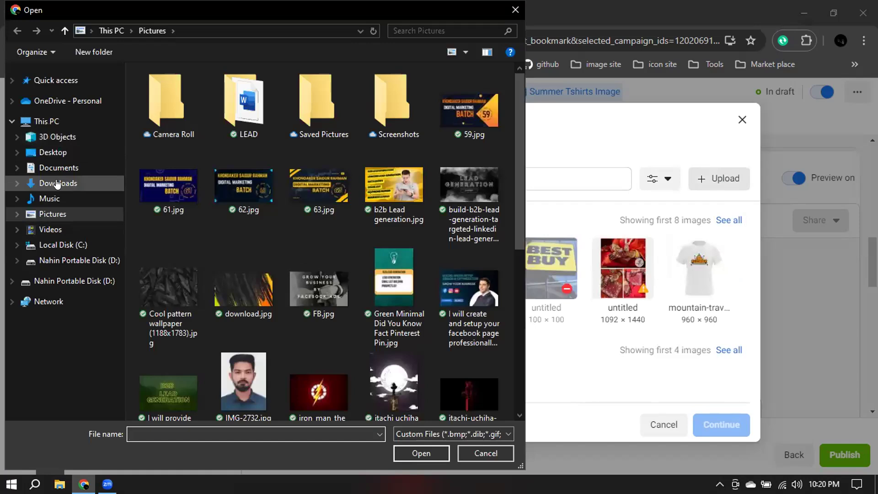
pyautogui.scroll(-12, 370, 232)
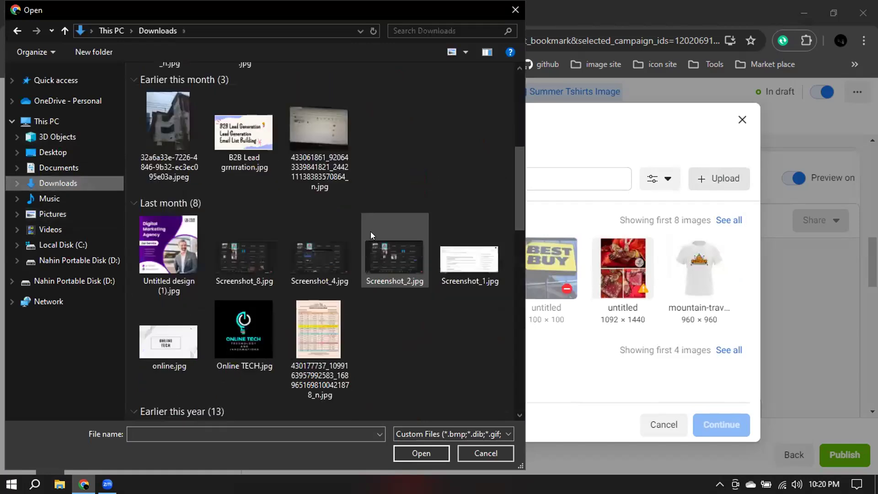
pyautogui.scroll(-12, 370, 231)
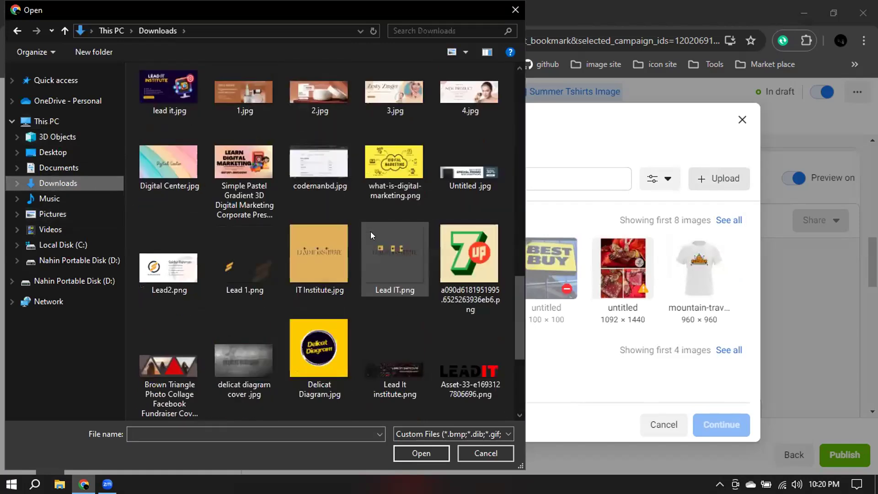
pyautogui.scroll(-8, 370, 231)
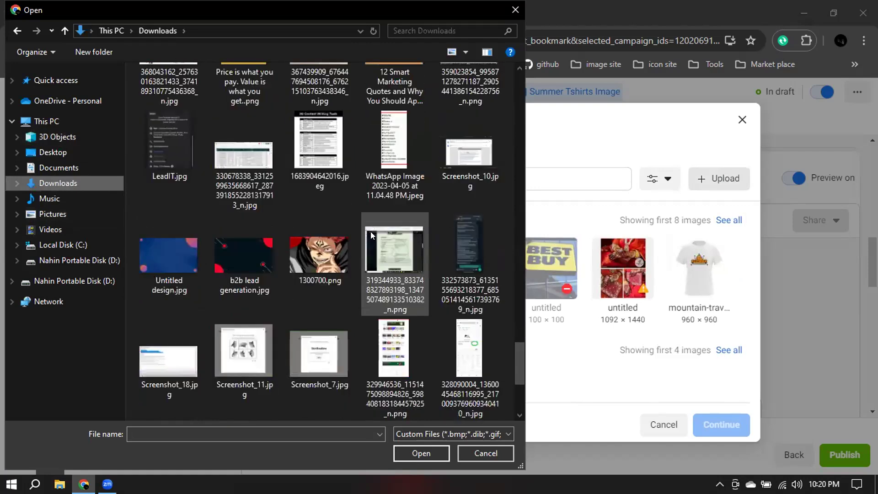
pyautogui.scroll(20, 371, 231)
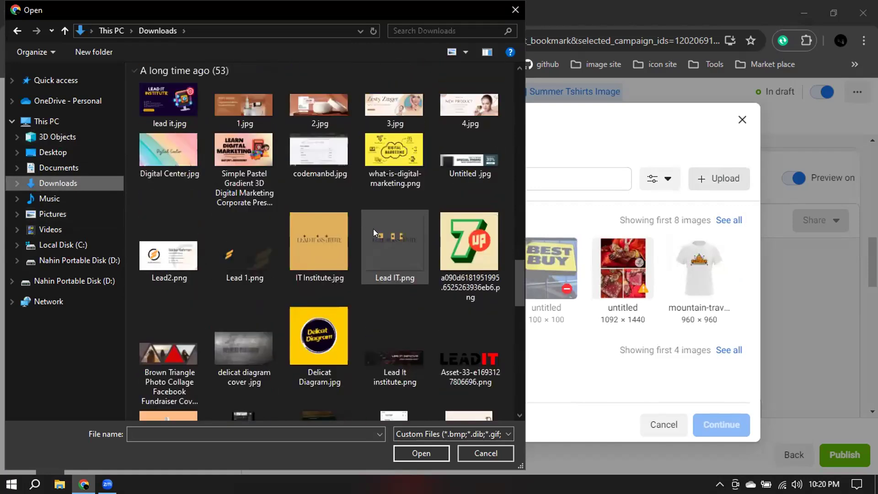
pyautogui.scroll(8, 373, 231)
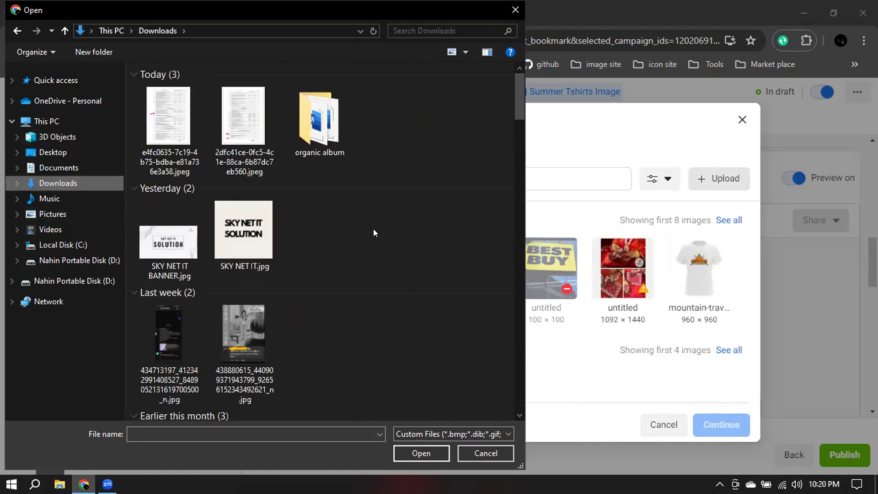
pyautogui.scroll(-10, 373, 232)
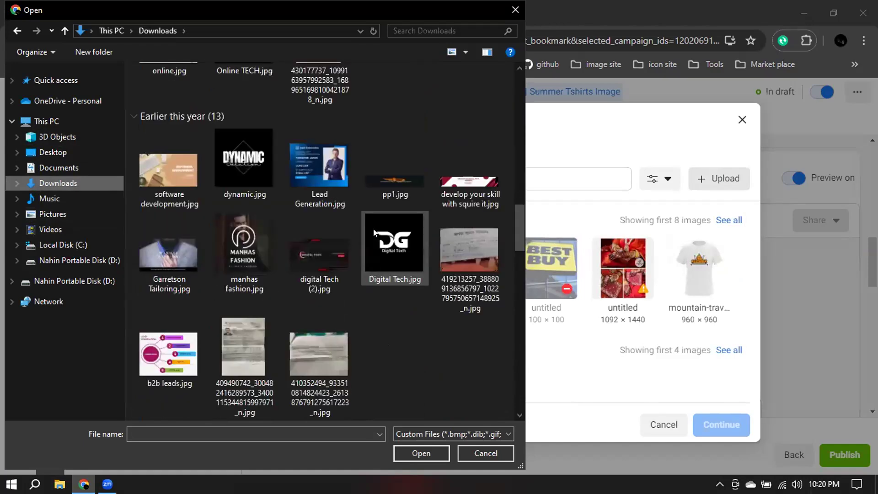
pyautogui.scroll(-3, 373, 232)
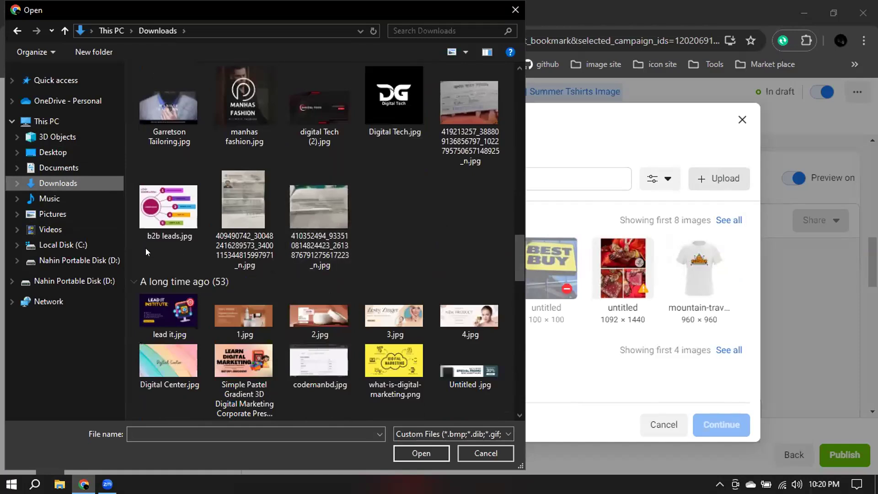
pyautogui.scroll(5, 278, 189)
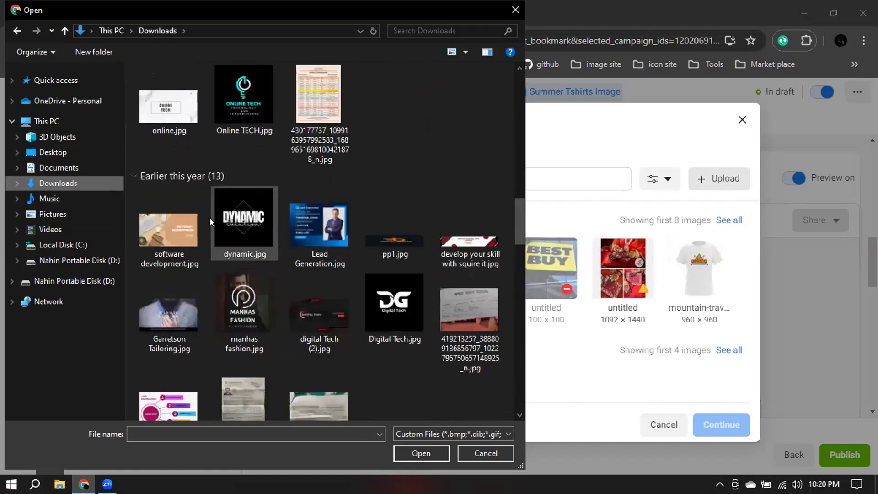
pyautogui.click(181, 231)
pyautogui.keyDown('ctrl'); pyautogui.click(245, 224); pyautogui.keyUp('ctrl')
pyautogui.keyDown('ctrl'); pyautogui.click(320, 223); pyautogui.keyUp('ctrl')
pyautogui.keyDown('ctrl'); pyautogui.click(393, 238); pyautogui.keyUp('ctrl')
pyautogui.keyDown('ctrl'); pyautogui.click(488, 267); pyautogui.keyUp('ctrl')
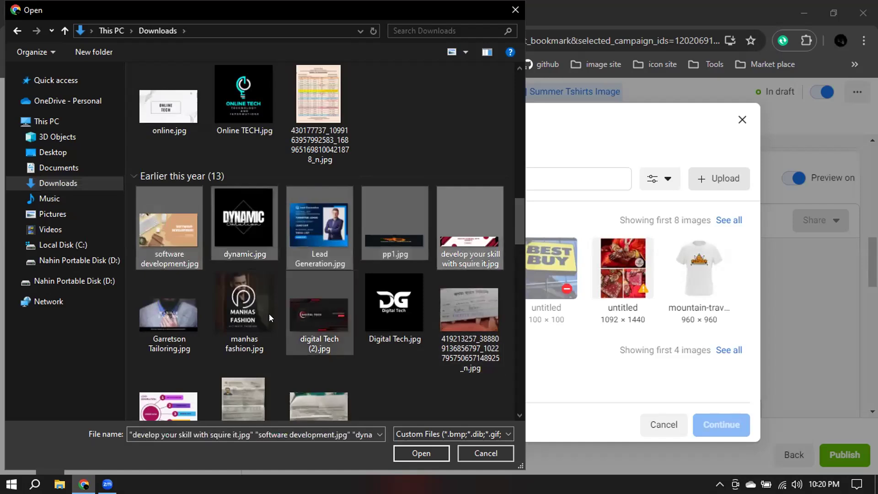
pyautogui.keyDown('ctrl'); pyautogui.click(185, 309); pyautogui.keyUp('ctrl')
pyautogui.keyDown('ctrl'); pyautogui.click(244, 309); pyautogui.keyUp('ctrl')
pyautogui.keyDown('ctrl'); pyautogui.click(319, 309); pyautogui.keyUp('ctrl')
pyautogui.keyDown('ctrl'); pyautogui.click(402, 309); pyautogui.keyUp('ctrl')
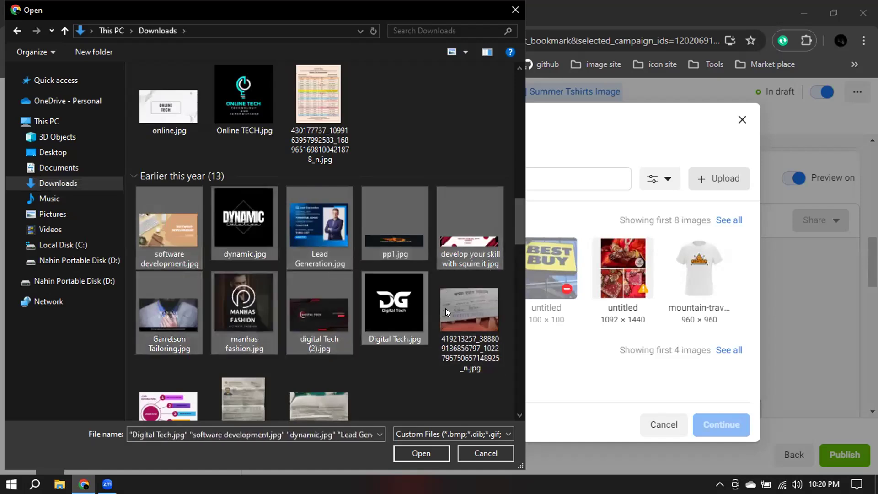
pyautogui.keyDown('ctrl'); pyautogui.click(458, 309); pyautogui.keyUp('ctrl')
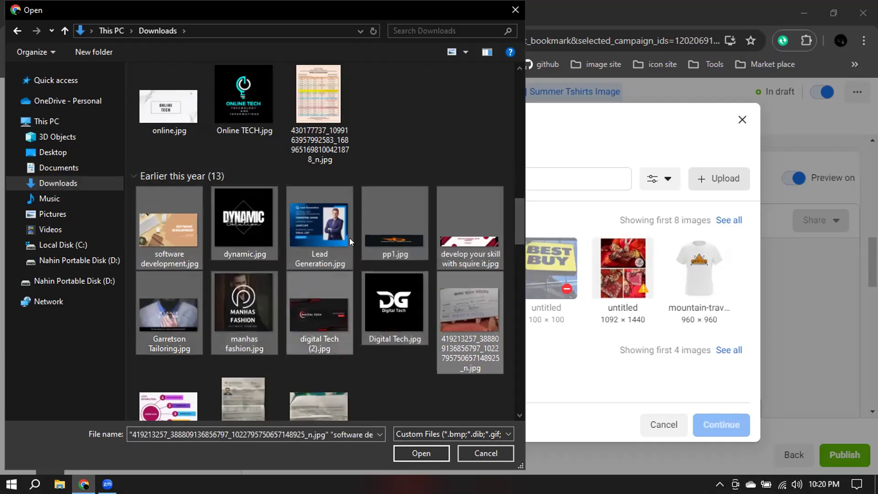
pyautogui.scroll(-5, 421, 344)
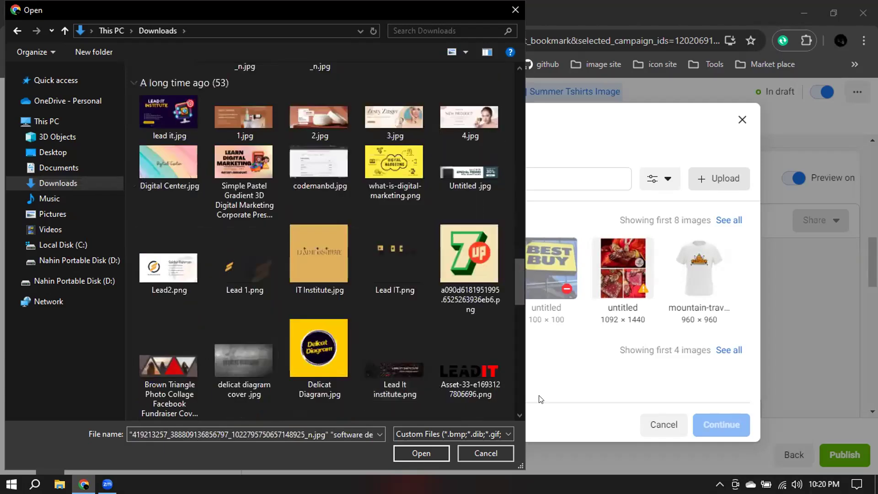
pyautogui.scroll(8, 421, 332)
pyautogui.scroll(3, 421, 329)
pyautogui.click(608, 419)
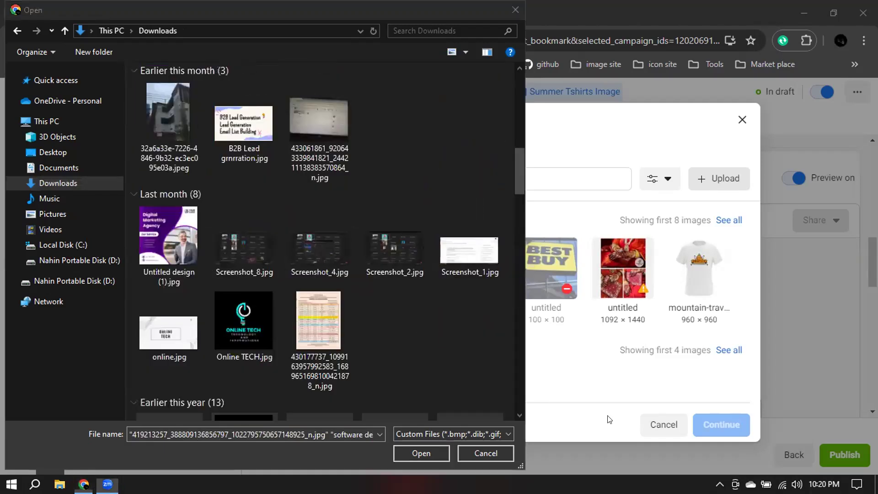
pyautogui.click(494, 453)
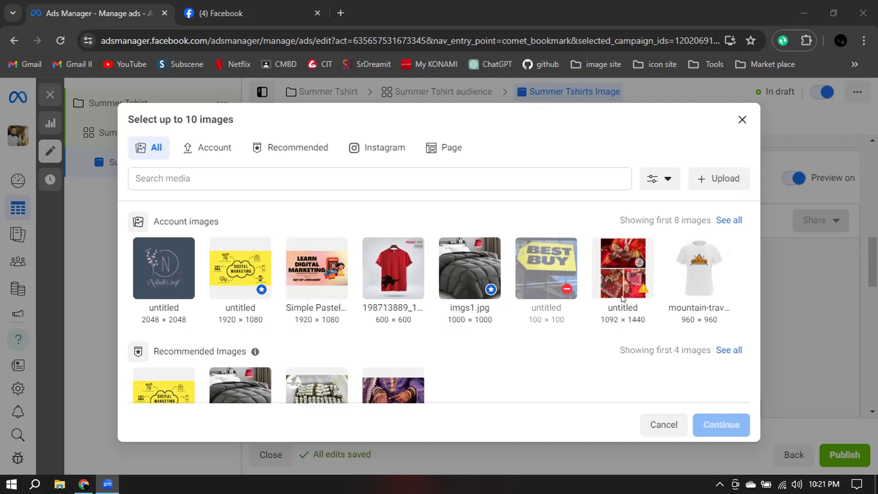
# Display the full set of account images in the image selection dialog.
pyautogui.moveTo(566, 288)
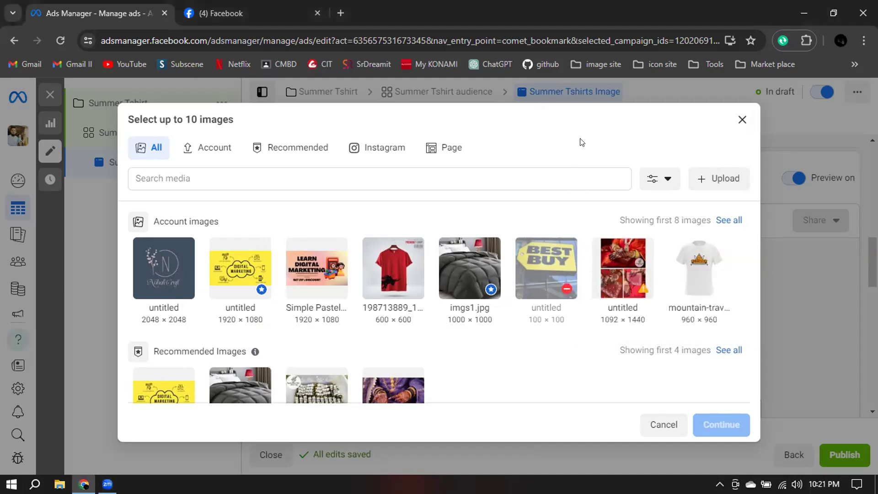
pyautogui.click(214, 151)
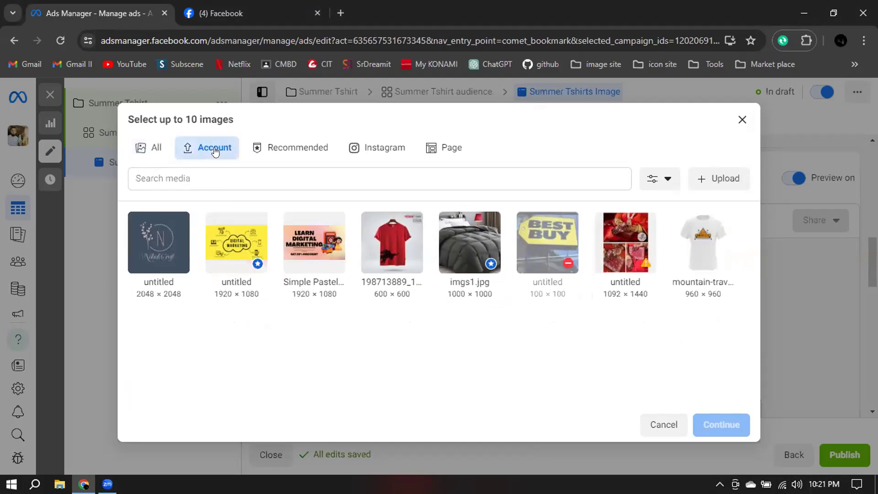
pyautogui.click(150, 147)
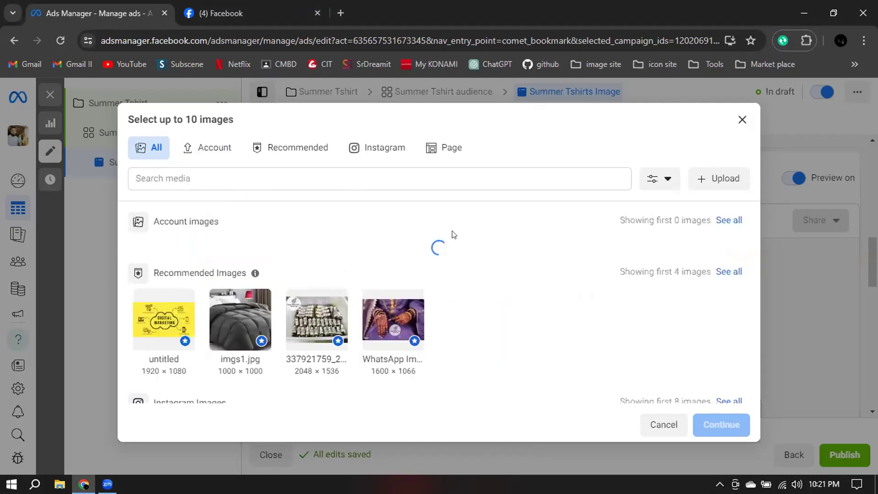
pyautogui.click(734, 222)
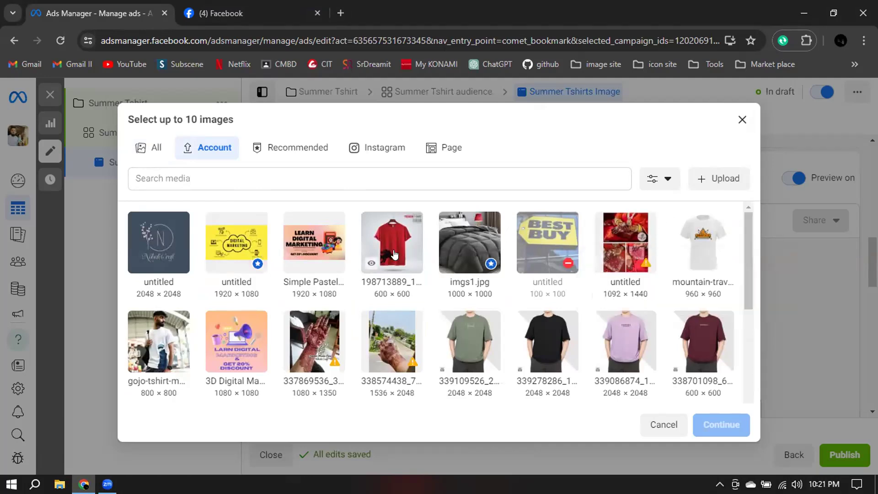
# Select eight shirt images: red, white mountain, gojo T-shirt, green, black, lilac and maroon ones, plus the man in a black shirt.
pyautogui.click(685, 256)
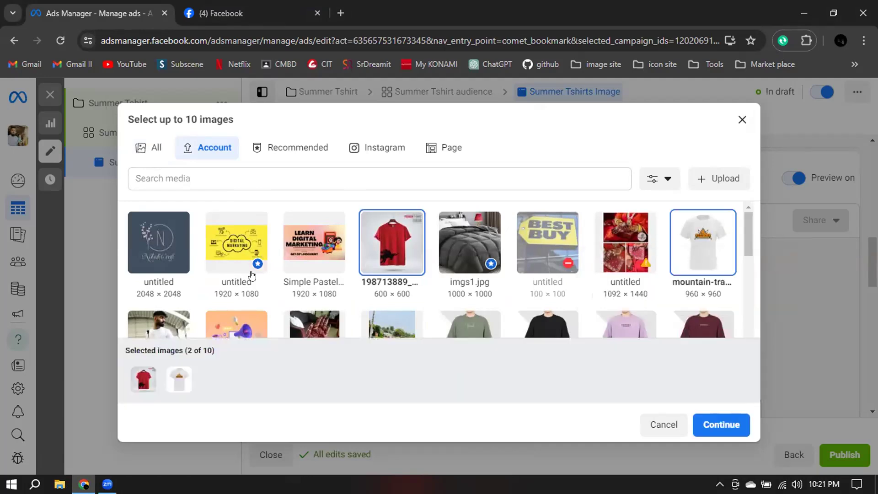
pyautogui.scroll(-1, 459, 261)
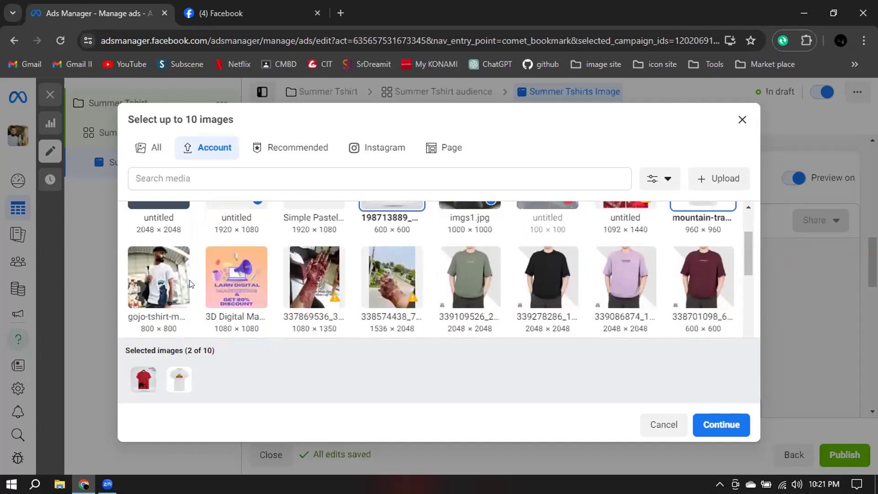
pyautogui.click(160, 274)
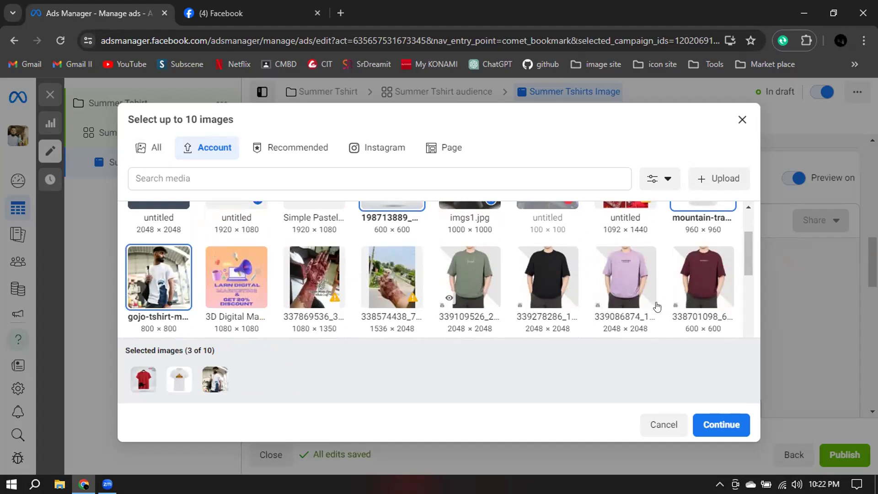
pyautogui.click(547, 283)
pyautogui.click(470, 283)
pyautogui.scroll(-1, 507, 269)
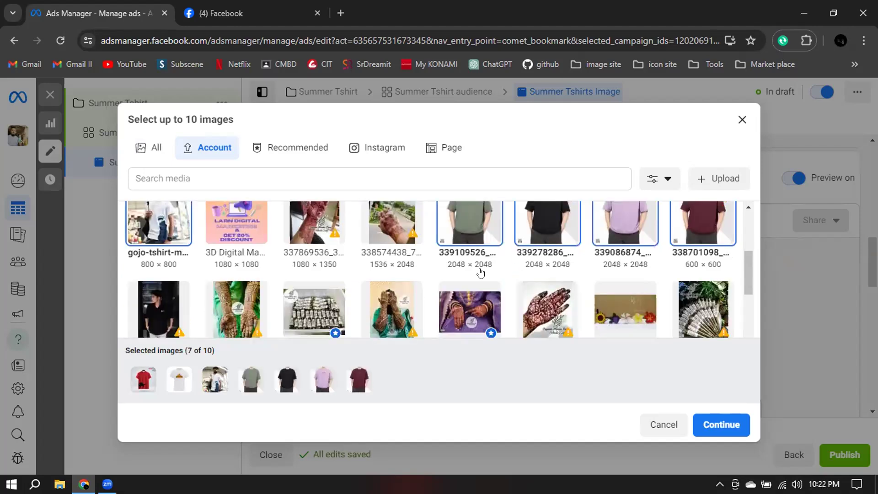
pyautogui.click(159, 305)
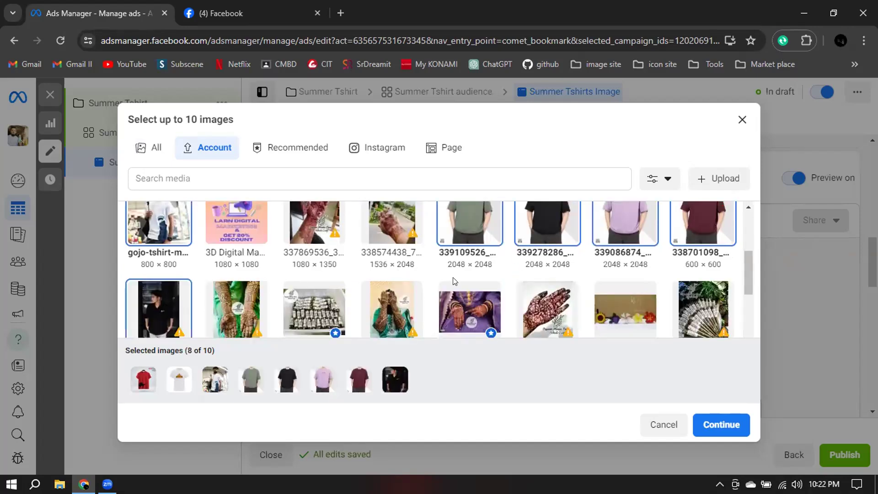
# Check the remaining account images for more shirts and add the eight selected images as carousel cards.
pyautogui.scroll(-3, 454, 281)
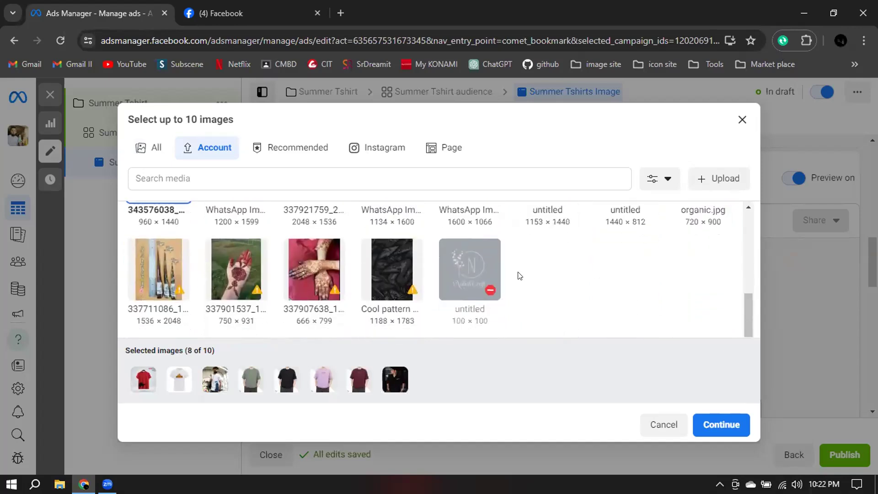
pyautogui.scroll(3, 567, 275)
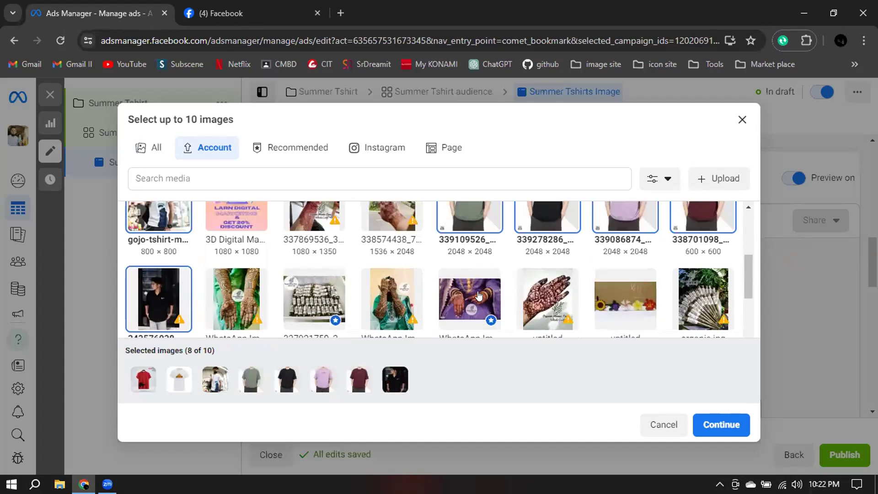
pyautogui.scroll(5, 401, 251)
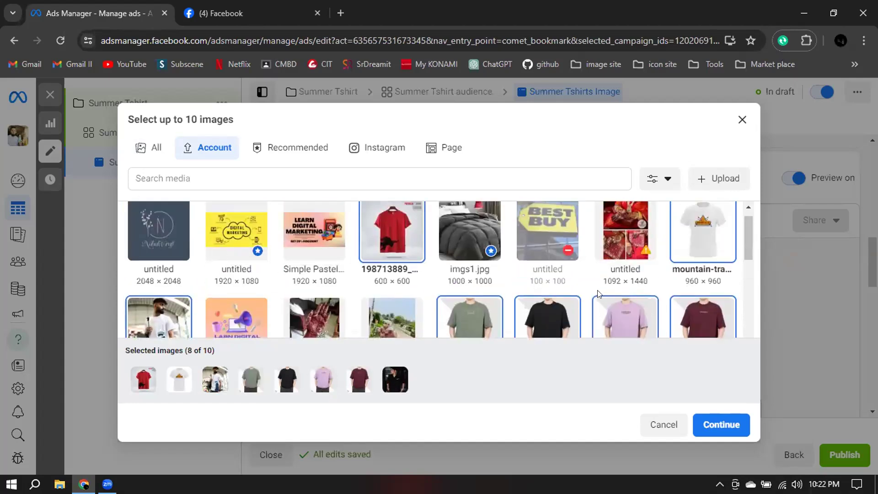
pyautogui.scroll(1, 553, 267)
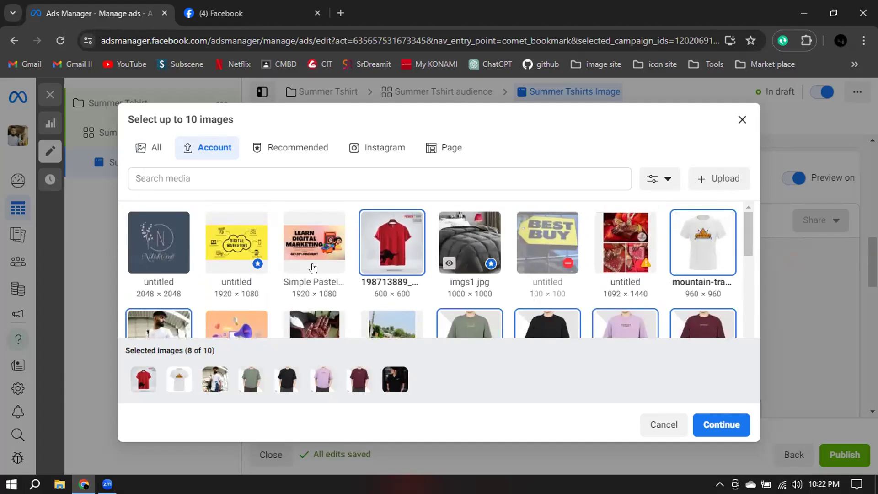
pyautogui.click(733, 423)
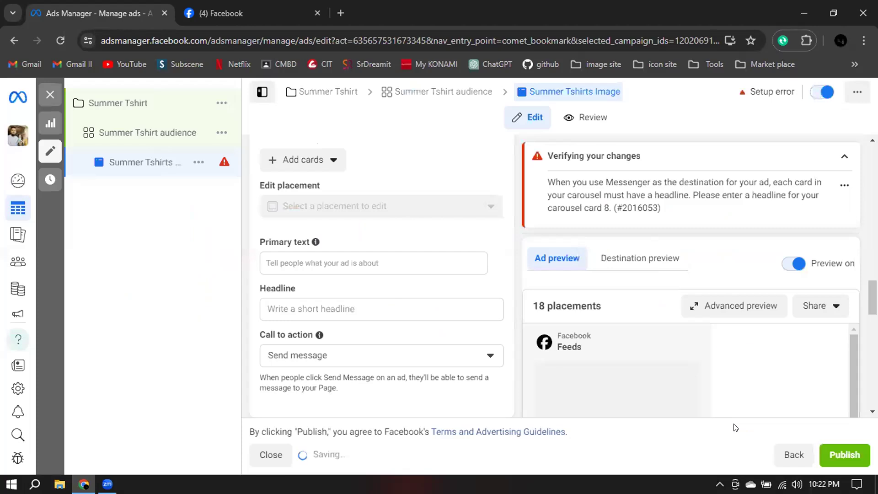
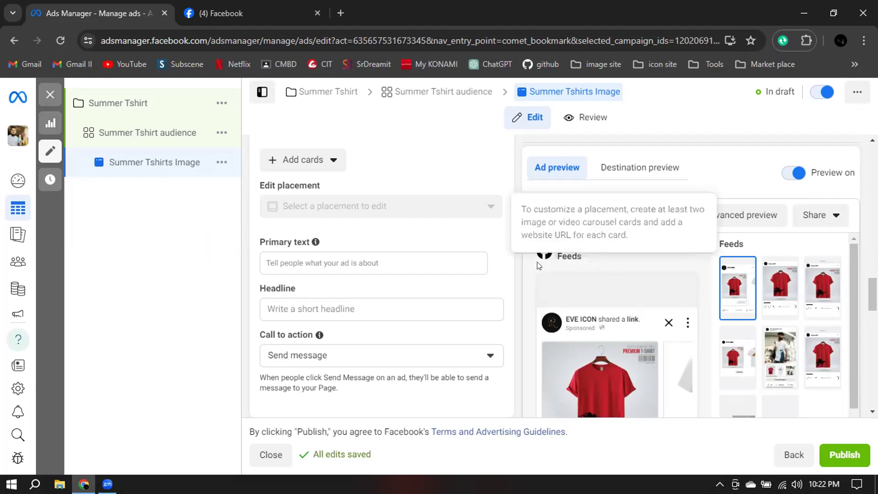
# Switch to Facebook and search for "Dhaka ware" to find sample copy for the ad's primary text.
pyautogui.scroll(-1, 510, 275)
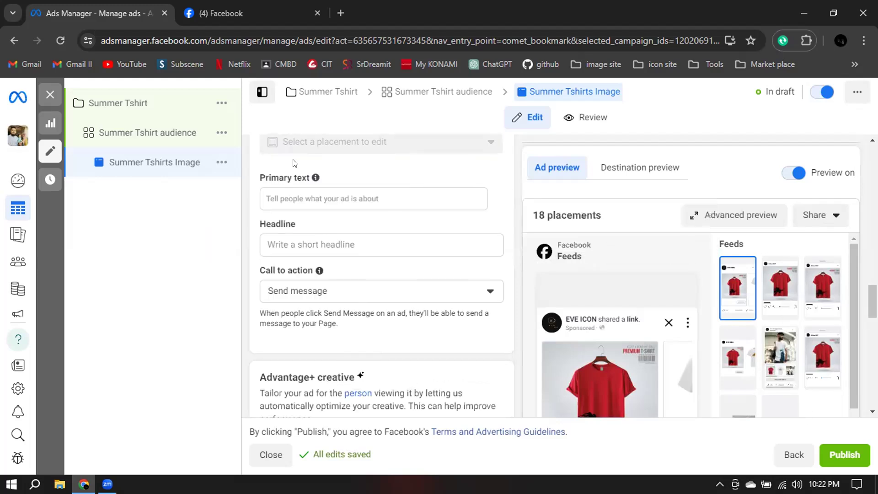
pyautogui.click(345, 197)
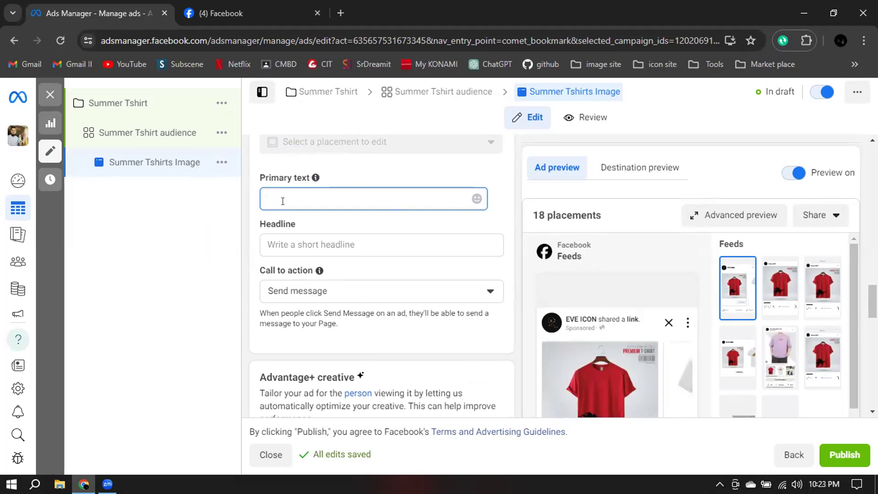
pyautogui.click(203, 18)
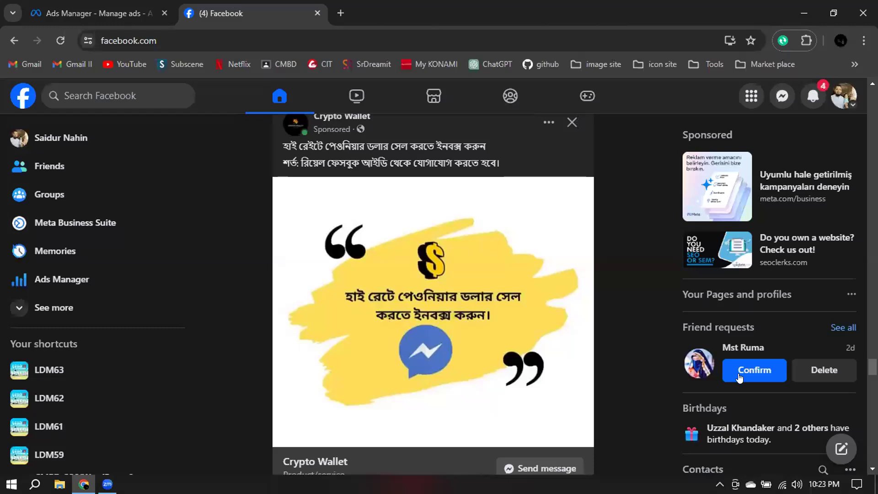
pyautogui.click(100, 93)
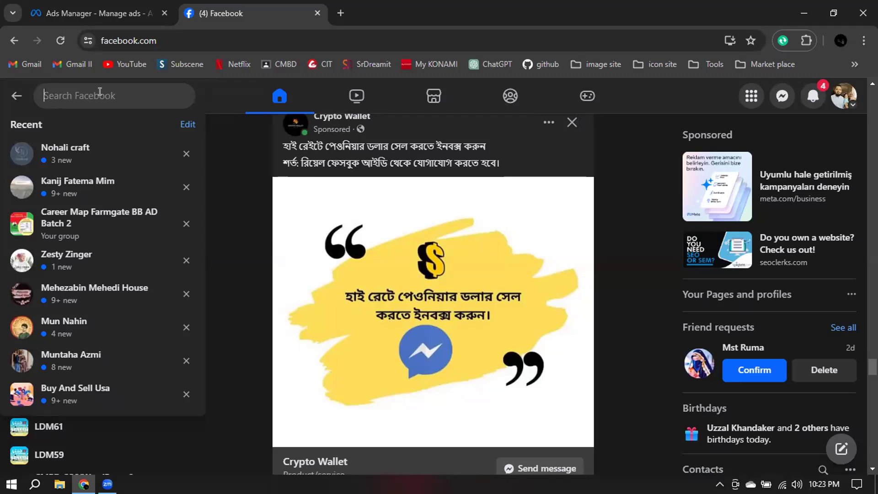
pyautogui.write('wha')
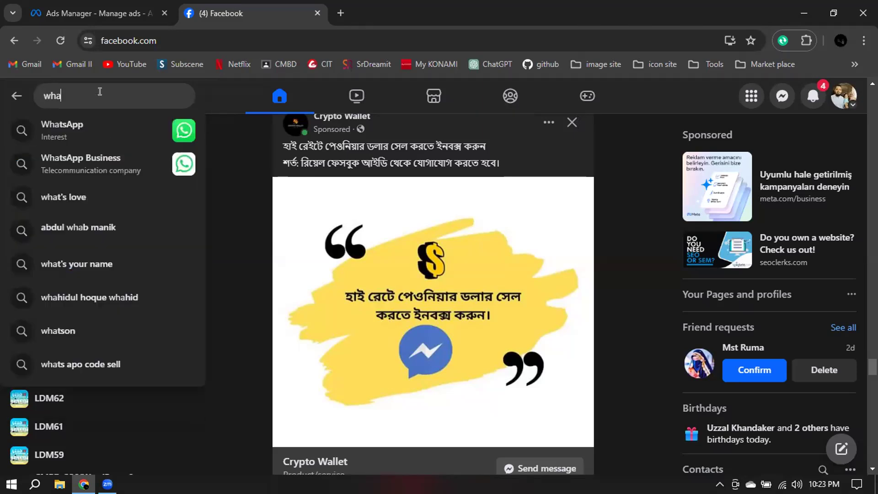
pyautogui.hotkey('ctrl', 'a')
pyautogui.write('Dhaka ')
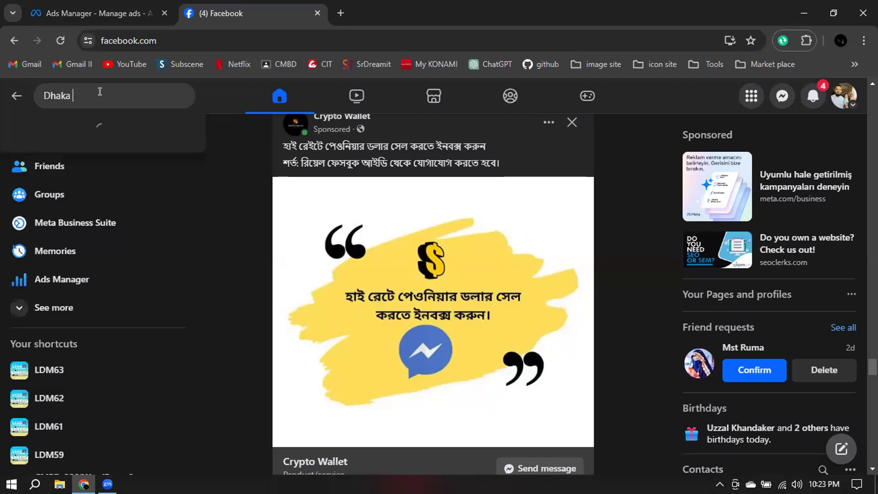
pyautogui.write('ware')
pyautogui.press('Escape')
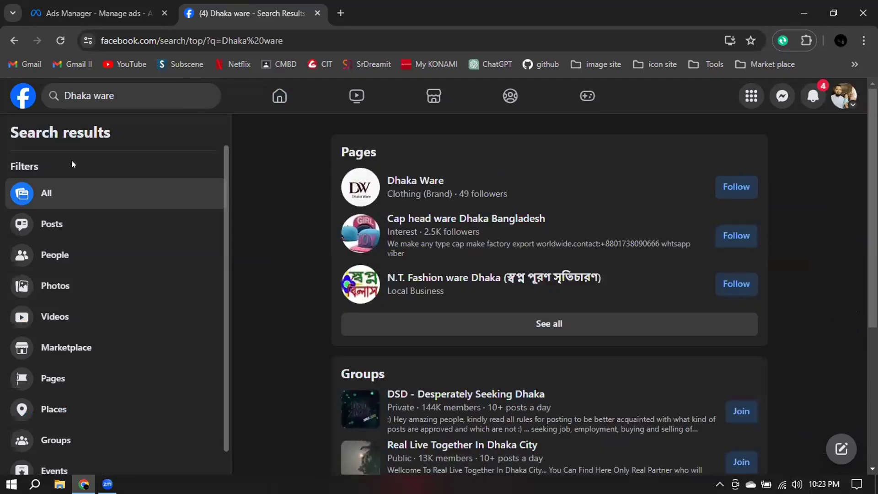
# Browse the overall and posts-only results for "Dhaka ware", looking for a T-shirt sales post.
pyautogui.scroll(-5, 539, 211)
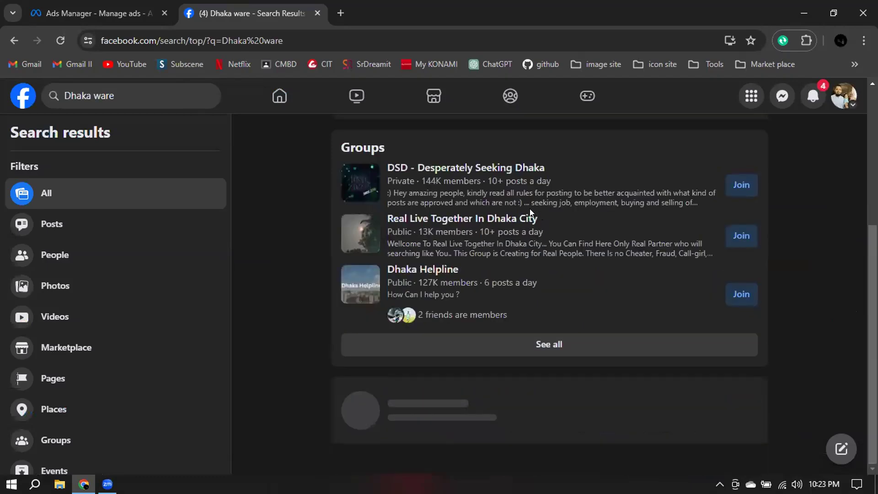
pyautogui.scroll(4, 67, 242)
pyautogui.click(69, 233)
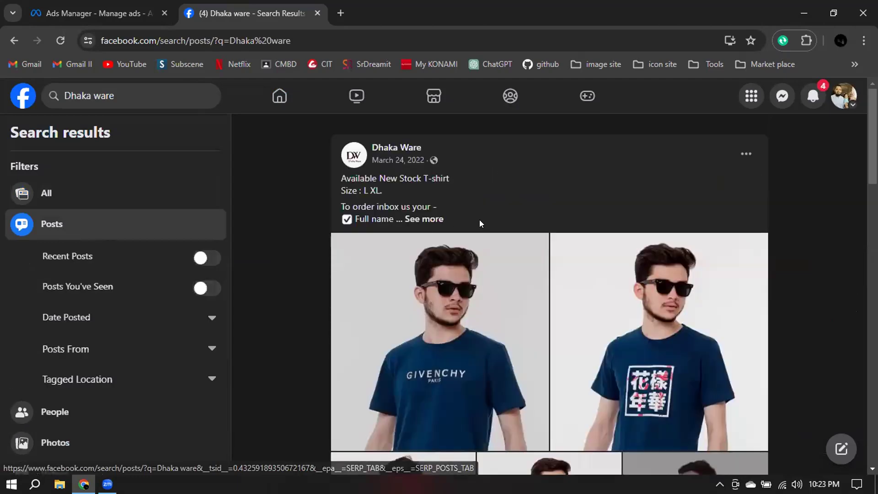
pyautogui.scroll(-5, 480, 223)
pyautogui.scroll(-10, 478, 223)
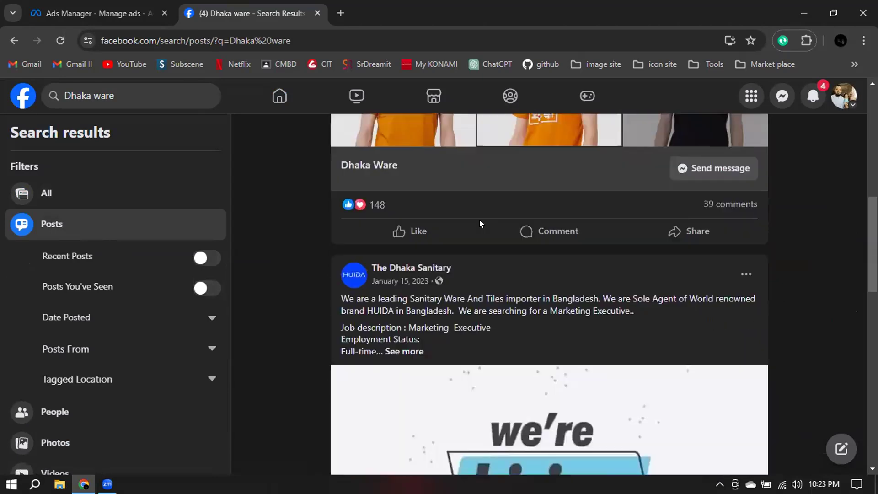
pyautogui.scroll(5, 478, 223)
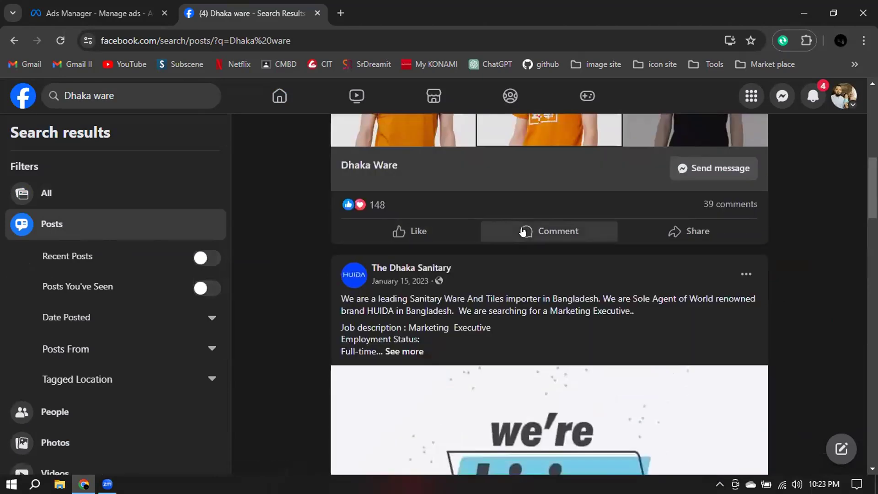
pyautogui.scroll(7, 522, 232)
pyautogui.scroll(3, 522, 232)
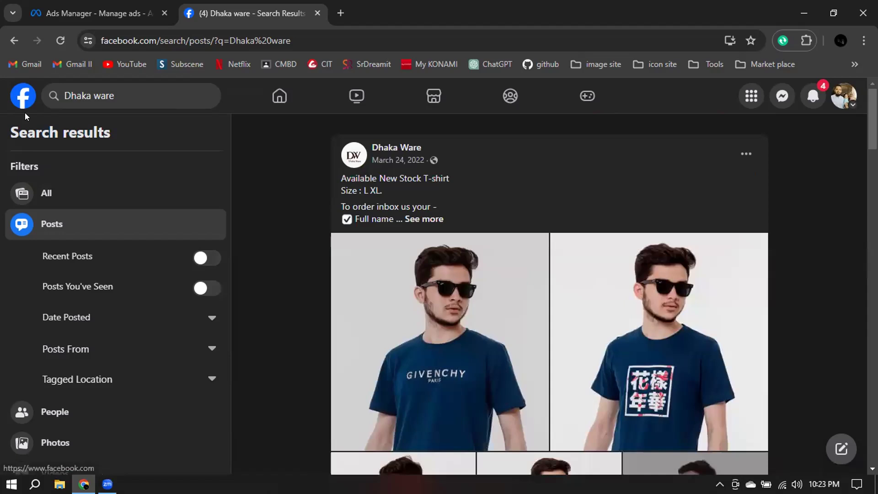
pyautogui.click(12, 43)
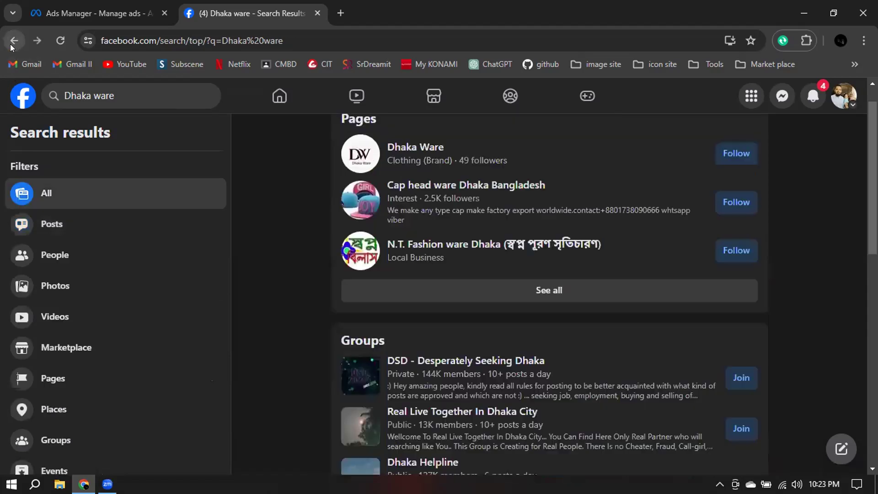
pyautogui.scroll(-4, 585, 244)
pyautogui.scroll(-11, 588, 240)
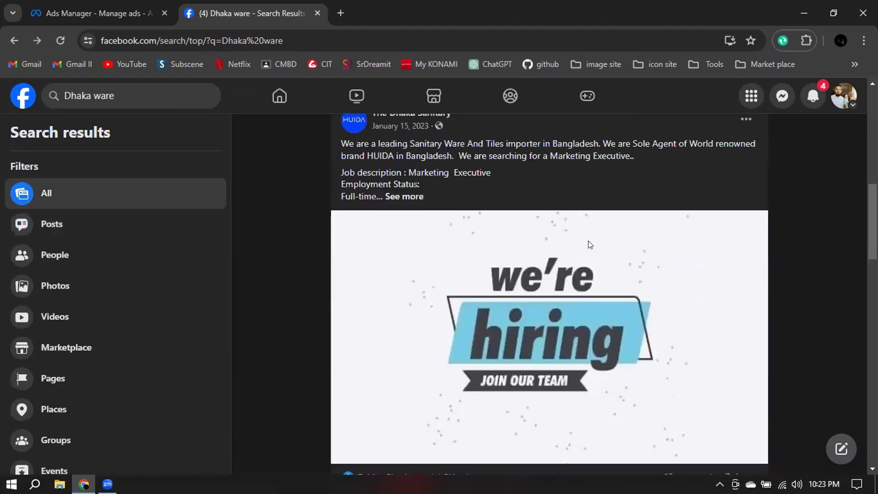
# Limit the results to posts, expand the Dhaka Ware T-shirt post and copy its text from "Available New Stock T-shirt" through "Colour & Size.".
pyautogui.click(51, 224)
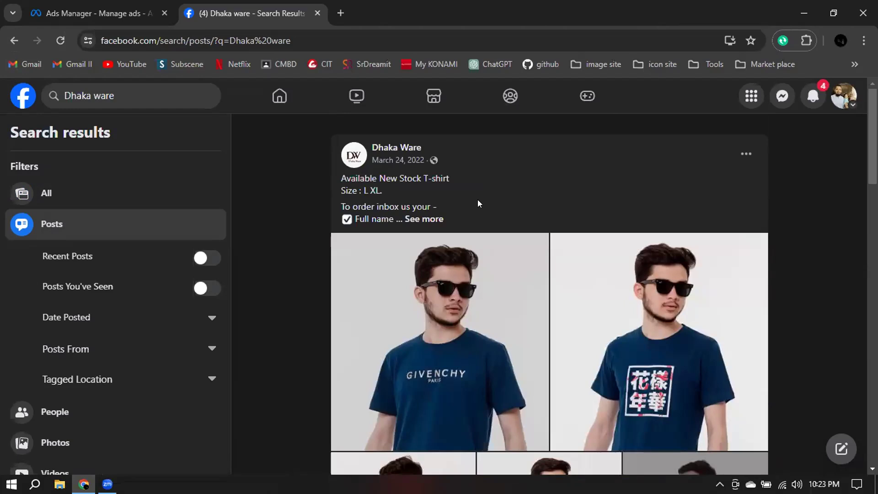
pyautogui.click(434, 220)
pyautogui.moveTo(416, 258); pyautogui.dragTo(330, 179)
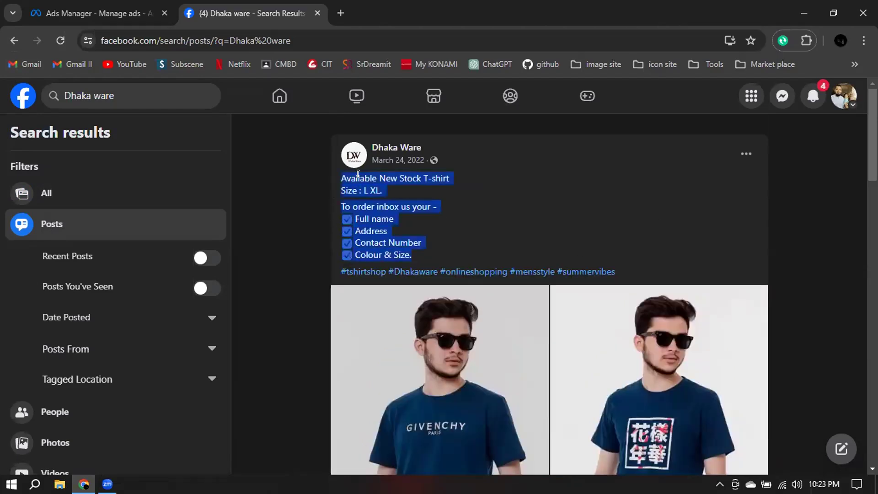
pyautogui.rightClick(383, 181)
pyautogui.click(401, 188)
pyautogui.click(561, 200)
# Return to Ads Manager and paste the copied T-shirt post text as the ad's primary text.
pyautogui.click(98, 15)
pyautogui.click(306, 201)
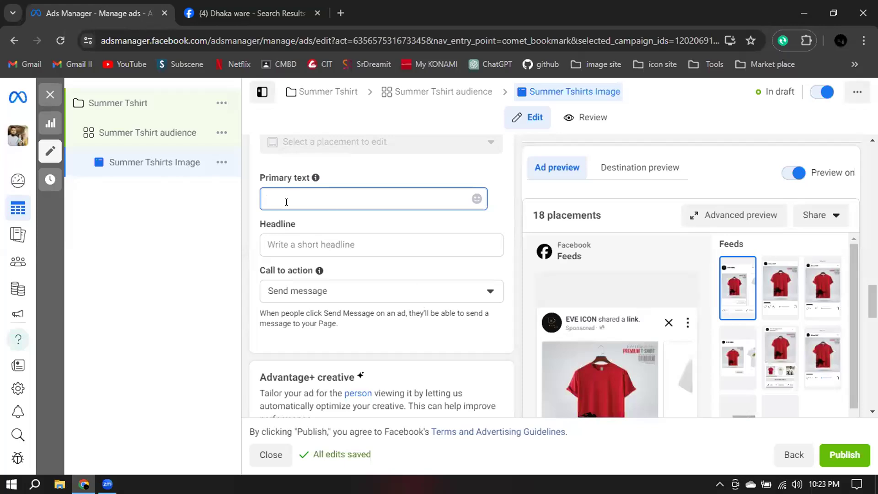
pyautogui.hotkey('ctrl', 'v')
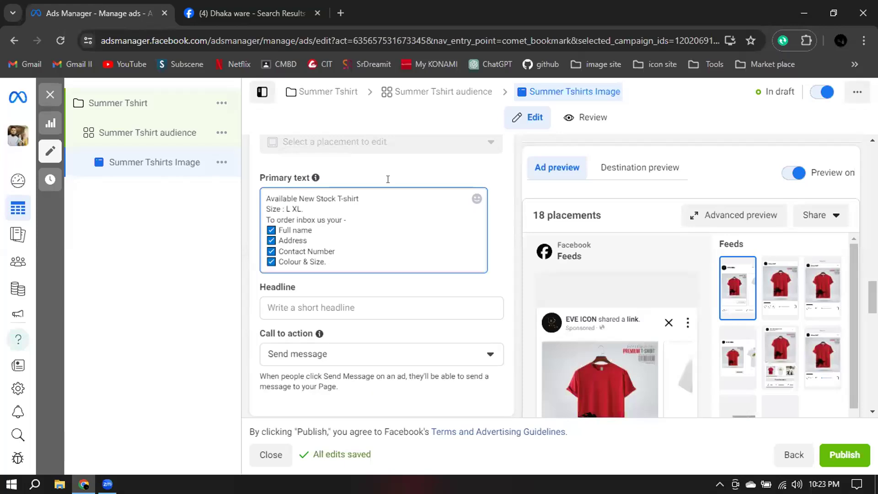
pyautogui.click(515, 181)
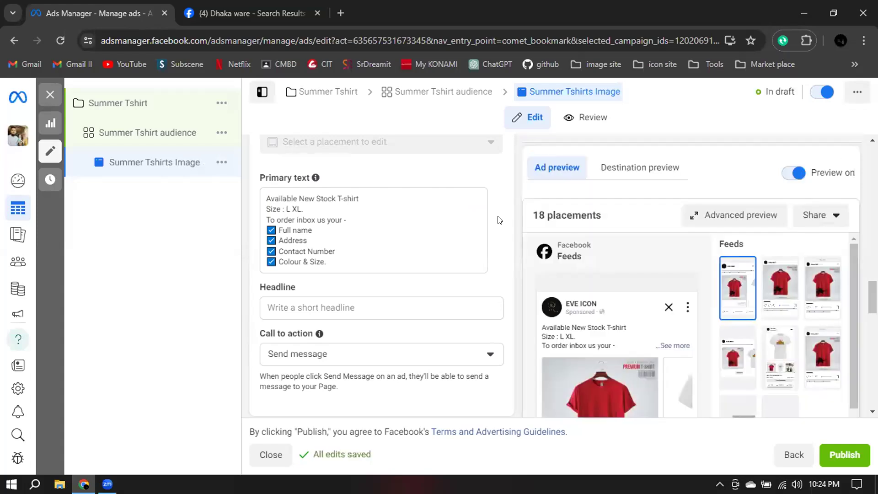
# Show the full primary text in the Facebook Feeds ad preview.
pyautogui.moveTo(643, 284)
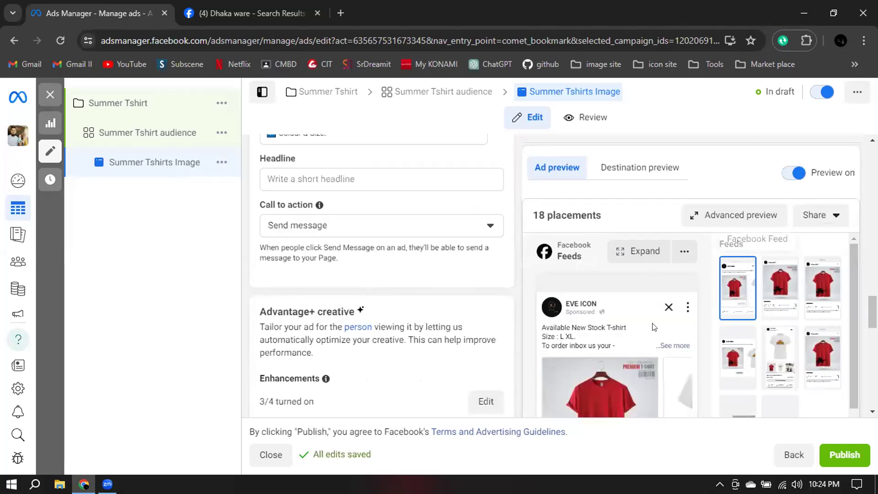
pyautogui.click(673, 346)
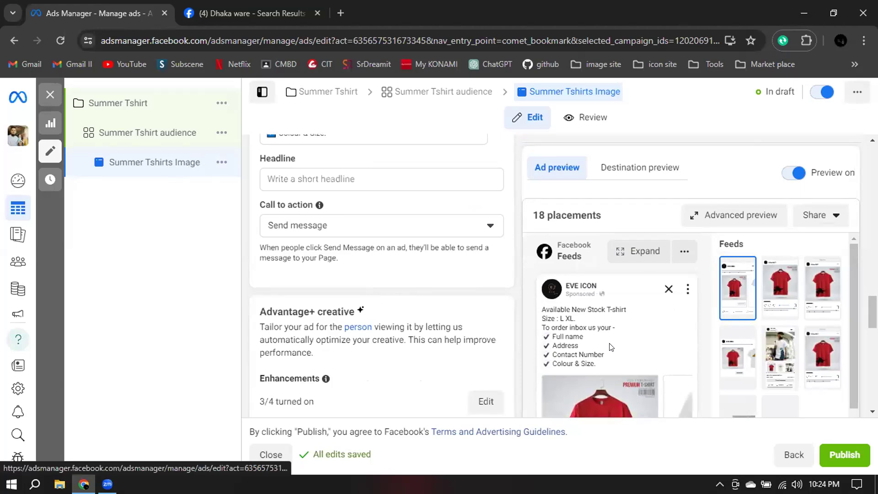
pyautogui.scroll(-1, 600, 364)
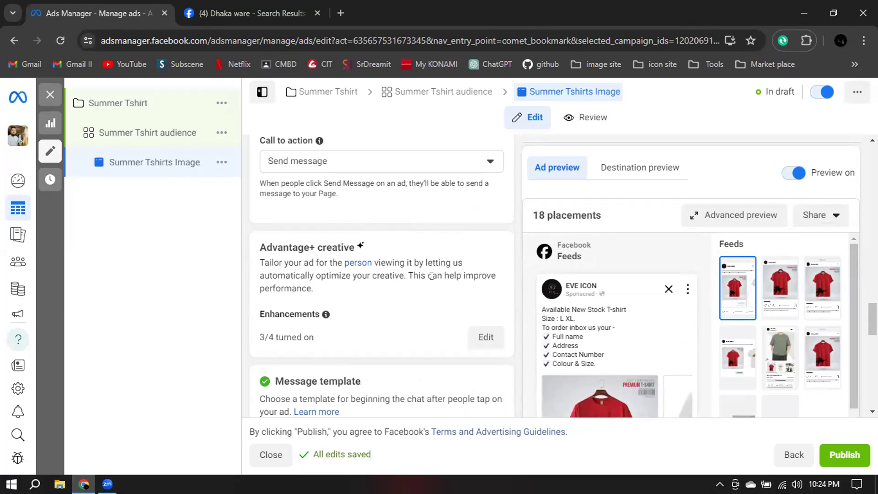
# Review the carousel cards in the ad creative section and check which of them have errors.
pyautogui.scroll(10, 436, 281)
pyautogui.scroll(5, 443, 281)
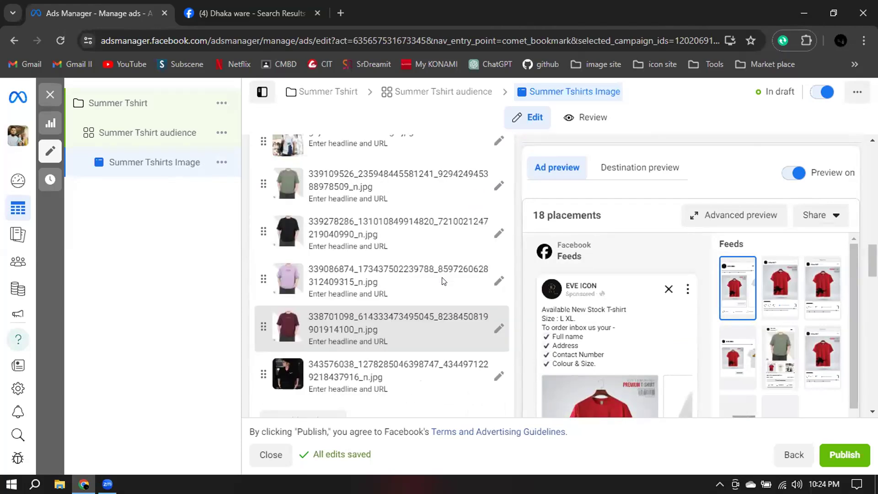
pyautogui.scroll(2, 282, 216)
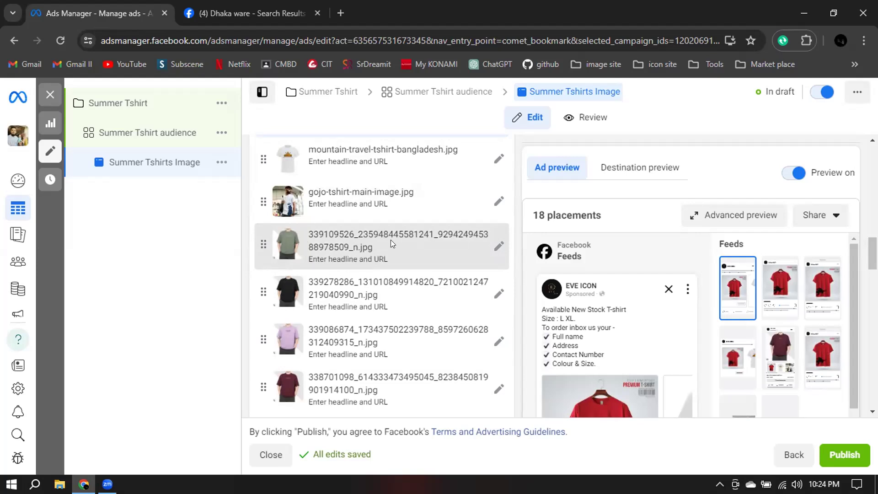
pyautogui.scroll(1, 391, 240)
pyautogui.scroll(3, 393, 242)
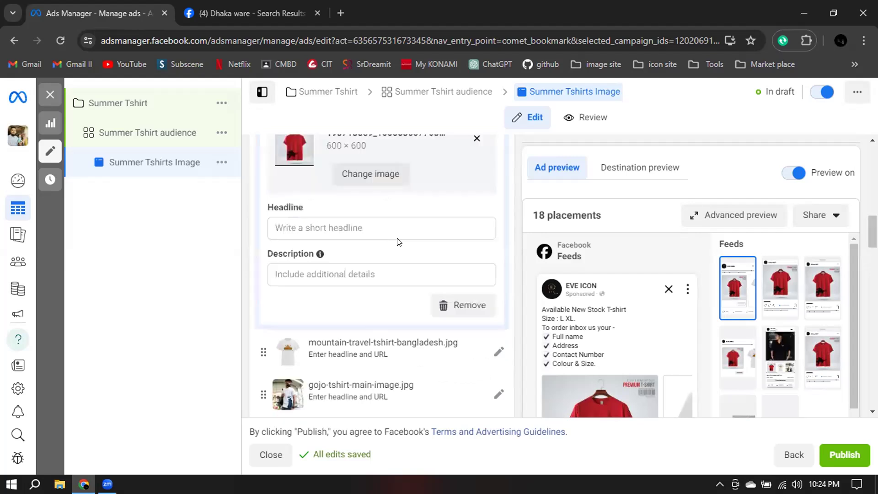
pyautogui.scroll(2, 395, 229)
pyautogui.scroll(2, 395, 215)
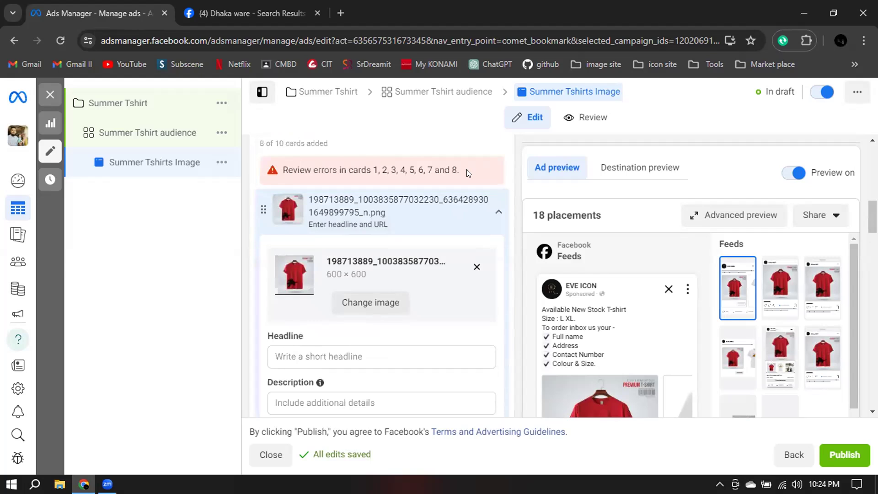
pyautogui.scroll(3, 438, 190)
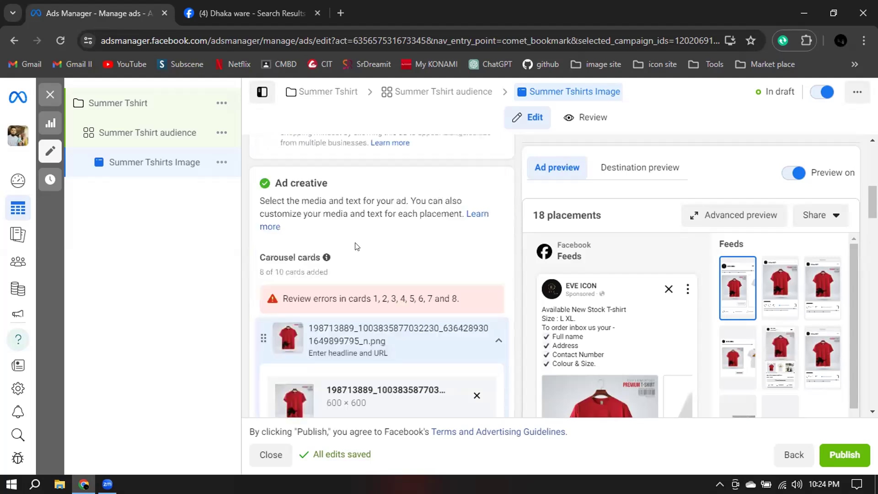
# Set the red T-shirt card's headline to "Summer Collections" and apply it to all carousel cards.
pyautogui.scroll(-3, 448, 253)
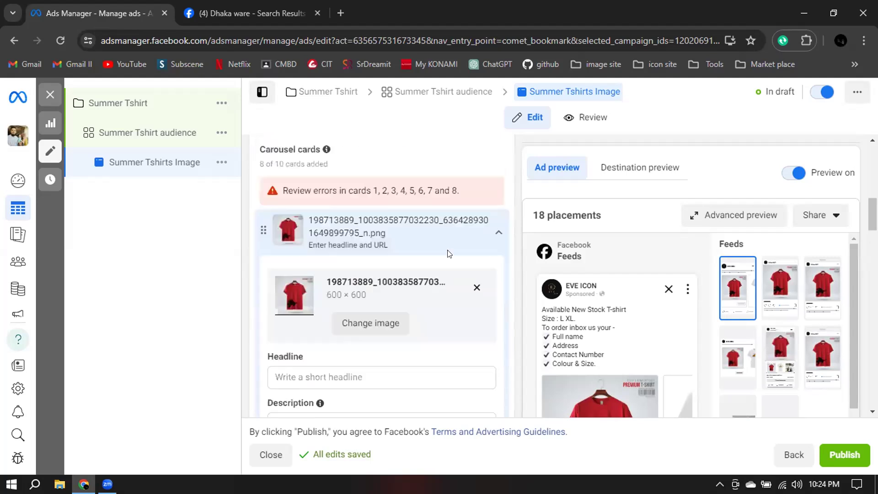
pyautogui.scroll(-2, 457, 251)
pyautogui.click(315, 285)
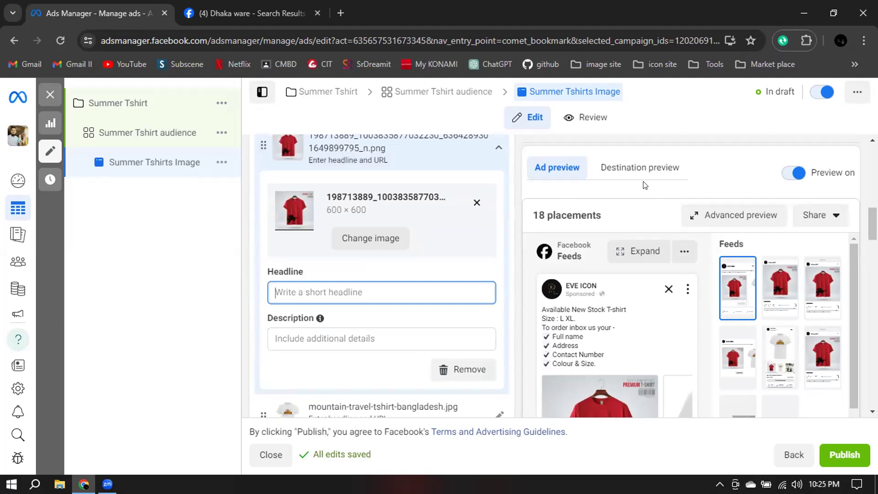
pyautogui.scroll(-1, 583, 254)
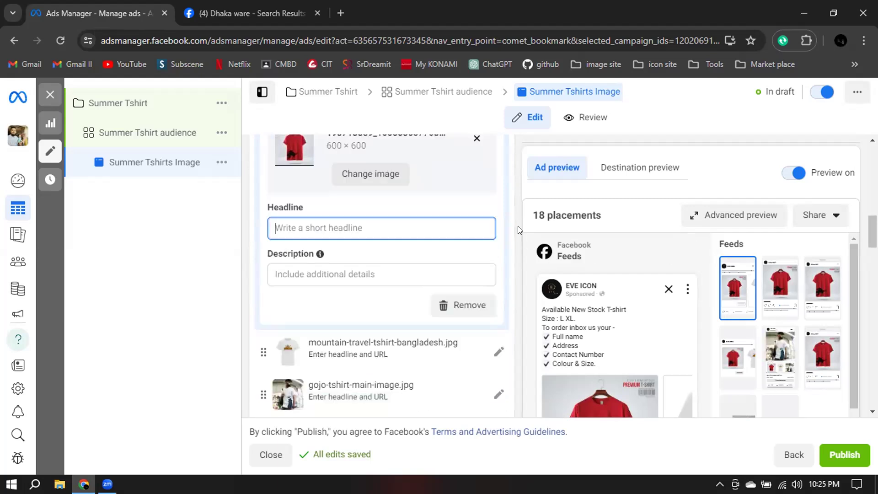
pyautogui.write('E')
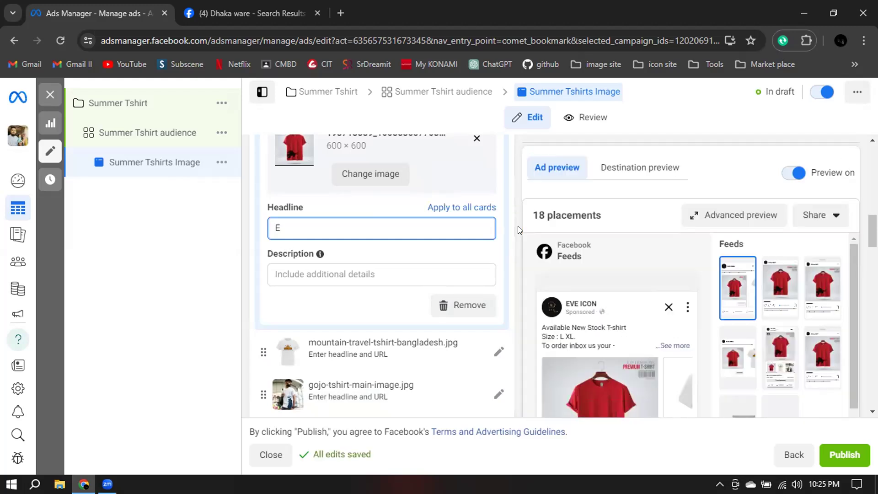
pyautogui.press('BackSpace')
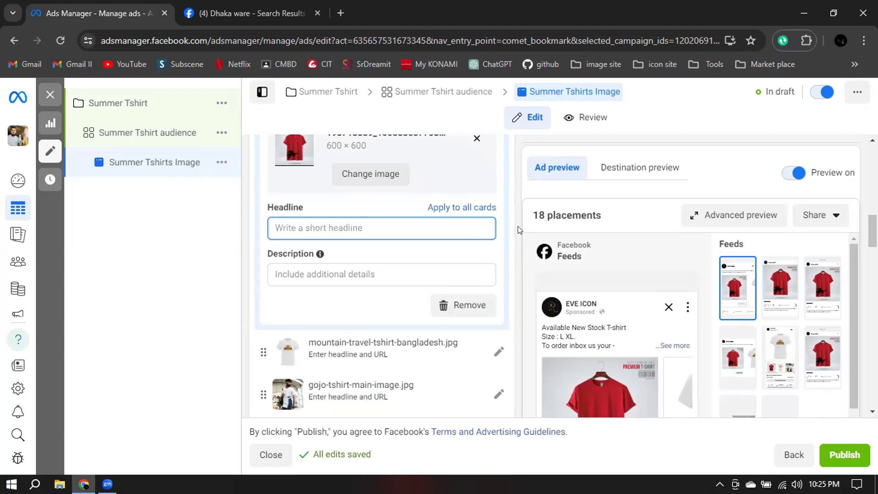
pyautogui.write('Summer C')
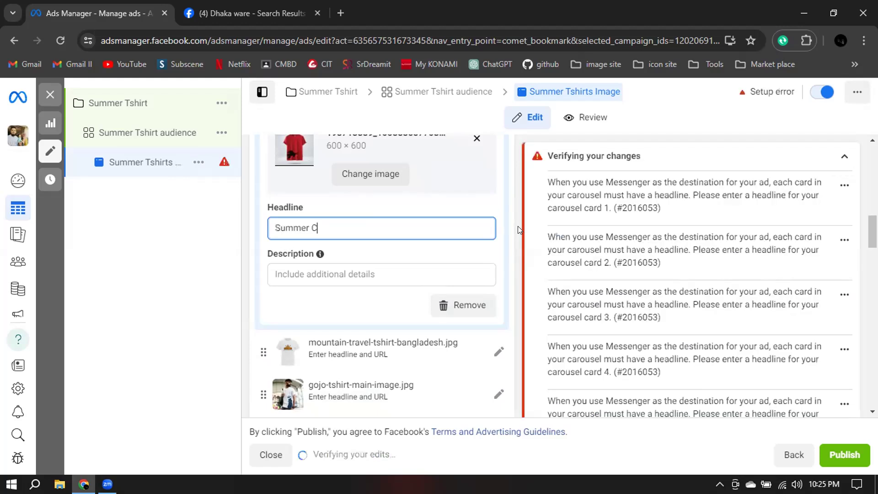
pyautogui.write('ollections')
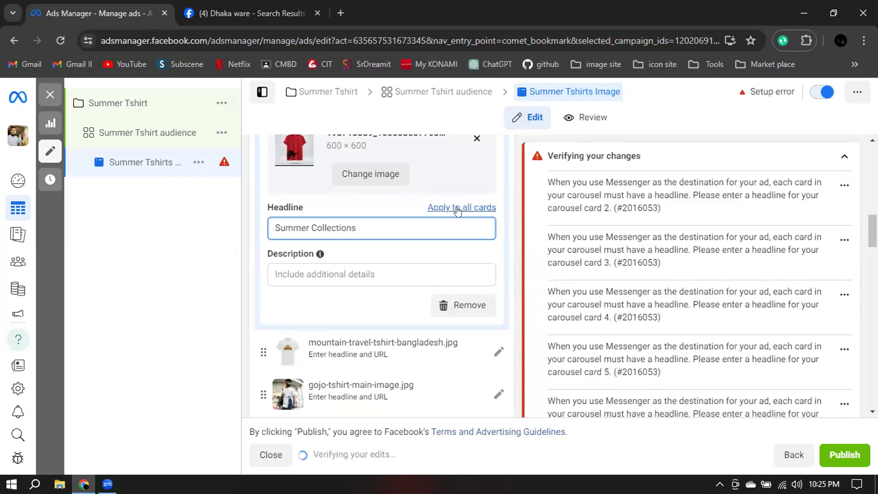
pyautogui.click(457, 211)
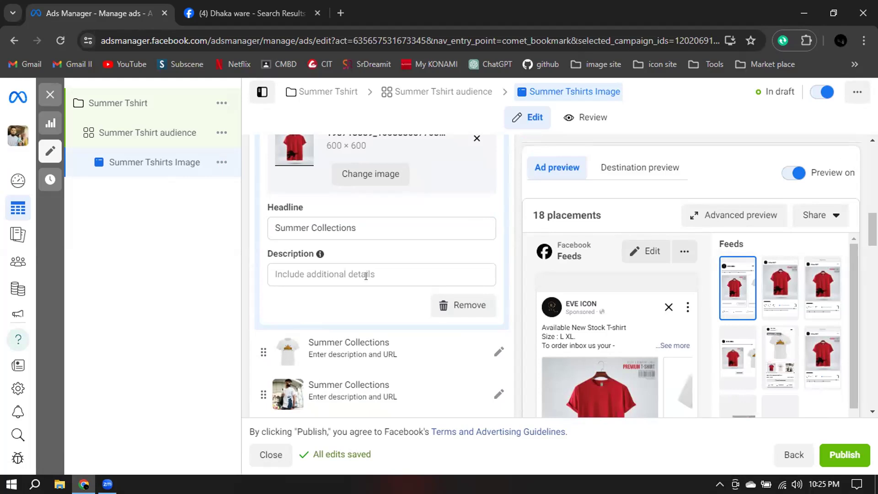
# Review the ad's placements in the advanced preview, turn on all Advantage+ creative optimizations and save.
pyautogui.click(731, 216)
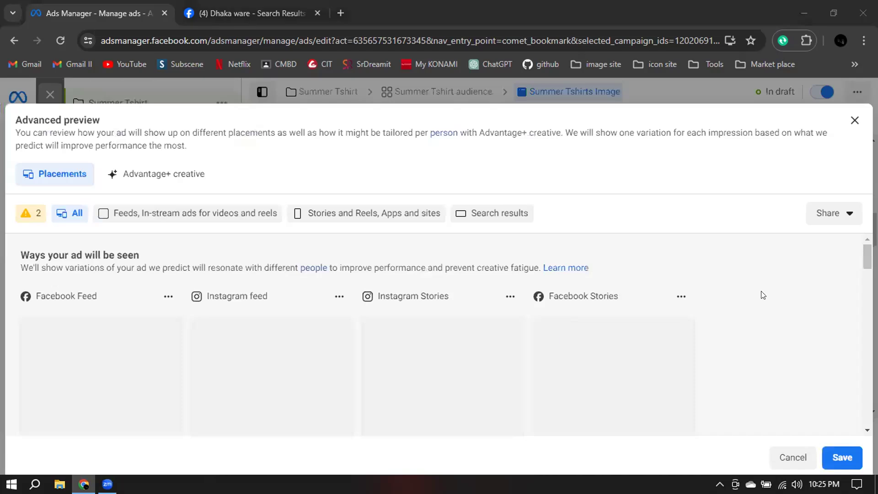
pyautogui.scroll(-2, 762, 294)
pyautogui.scroll(-1, 763, 295)
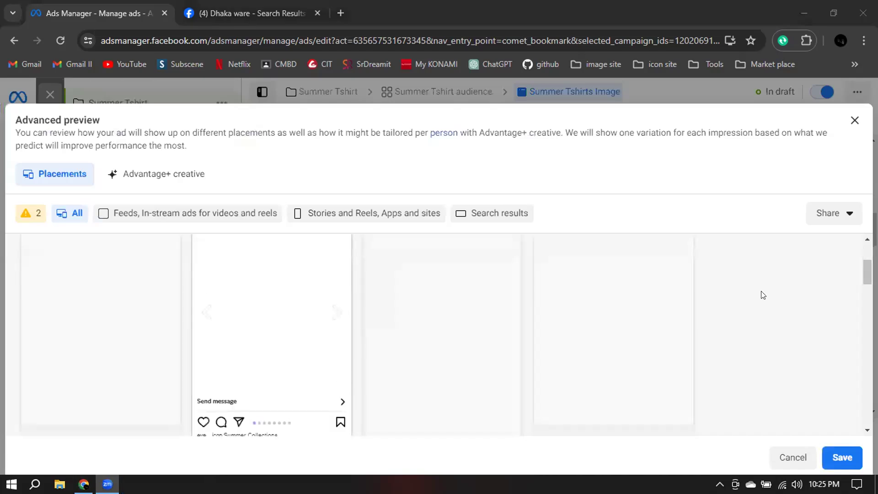
pyautogui.scroll(-2, 119, 377)
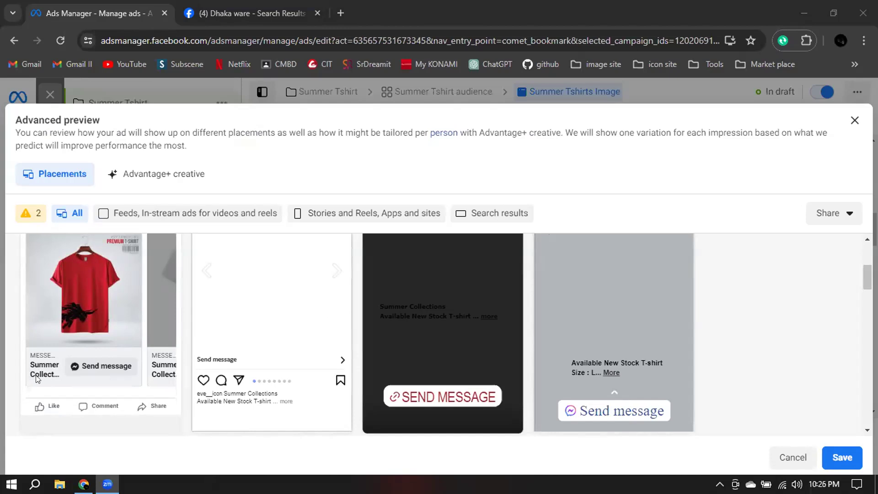
pyautogui.click(147, 179)
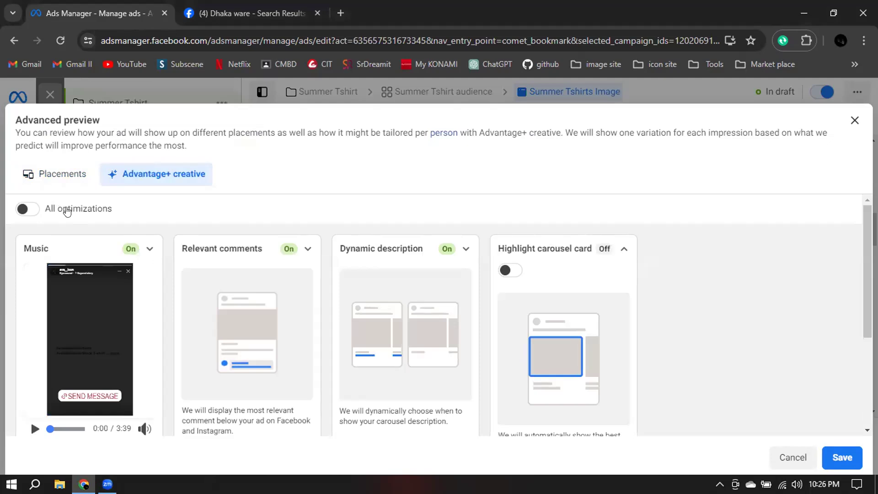
pyautogui.click(28, 212)
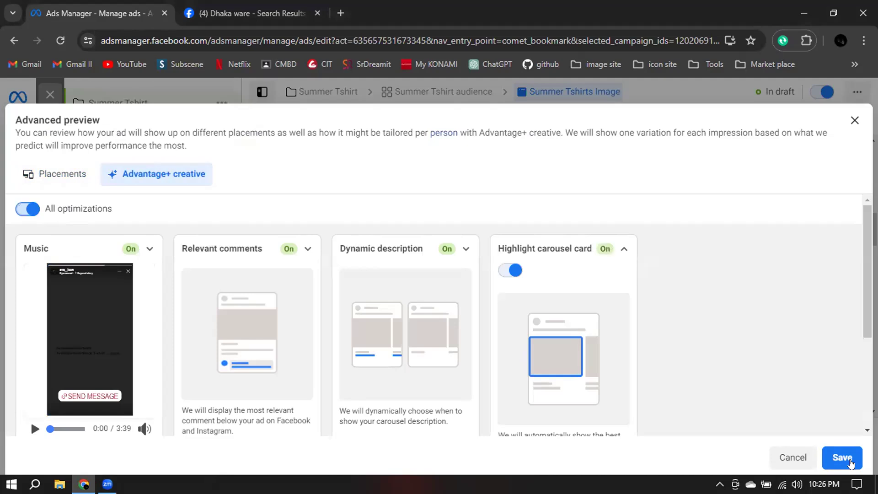
pyautogui.click(850, 463)
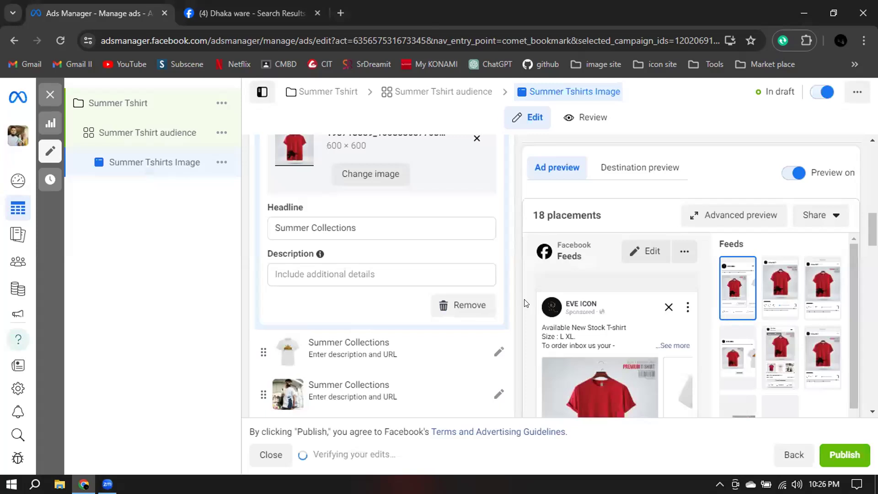
# Paste the copied T-shirt post text as the red T-shirt card's description and apply it to all carousel cards.
pyautogui.click(306, 274)
pyautogui.moveTo(563, 305)
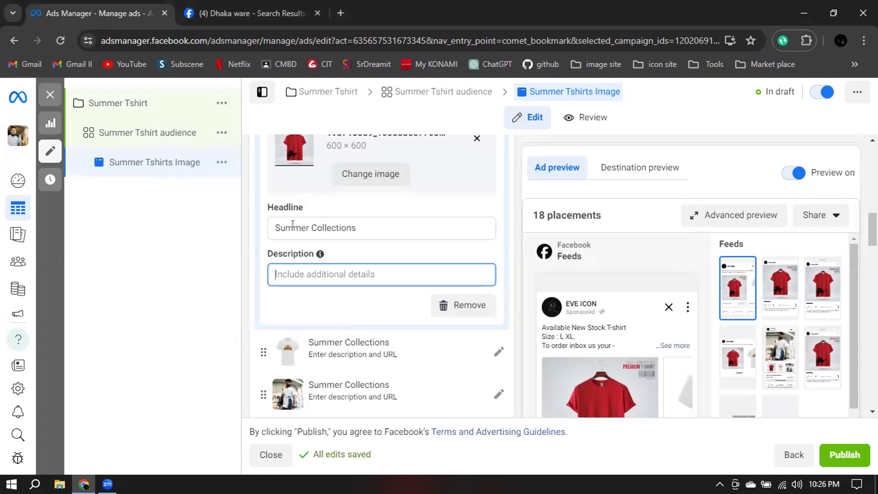
pyautogui.hotkey('ctrl', 'v')
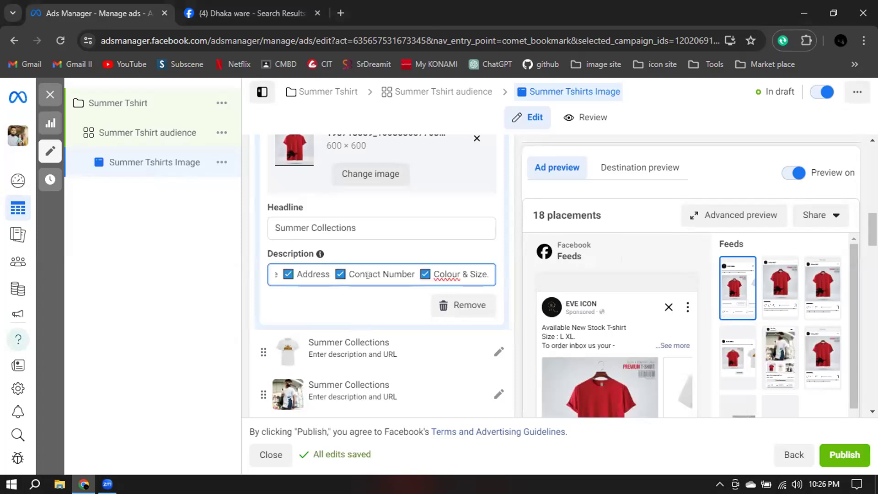
pyautogui.write('.')
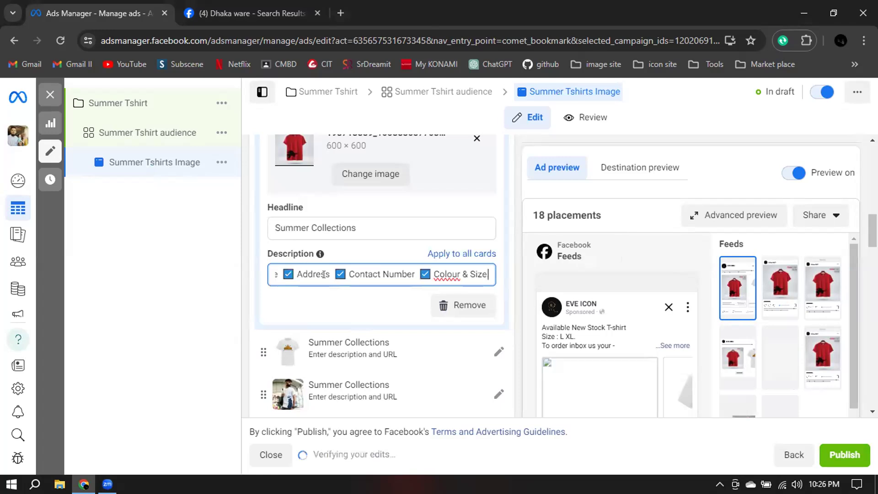
pyautogui.press('BackSpace')
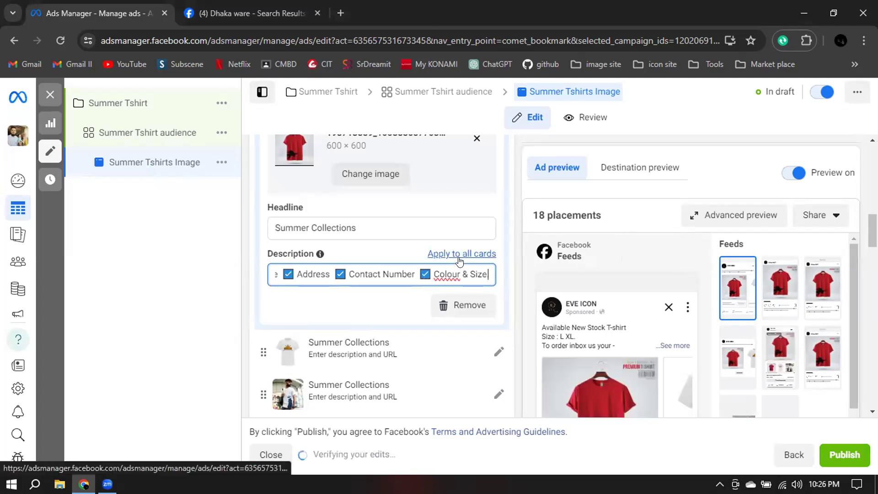
pyautogui.click(460, 259)
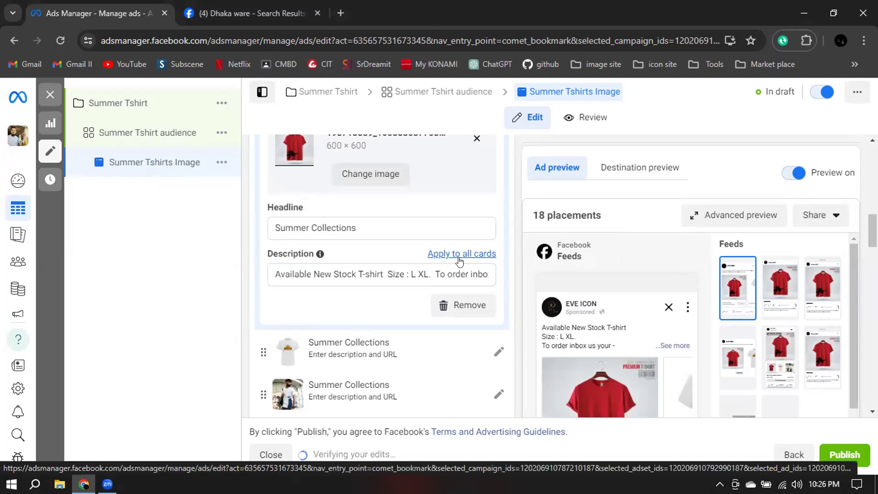
pyautogui.click(460, 254)
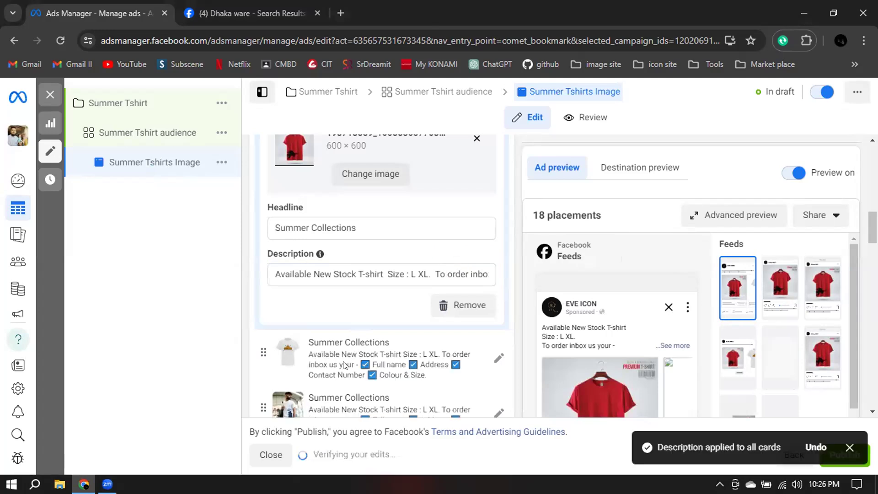
# Review the headlines and descriptions of all carousel cards in the ad creative section.
pyautogui.scroll(-3, 311, 246)
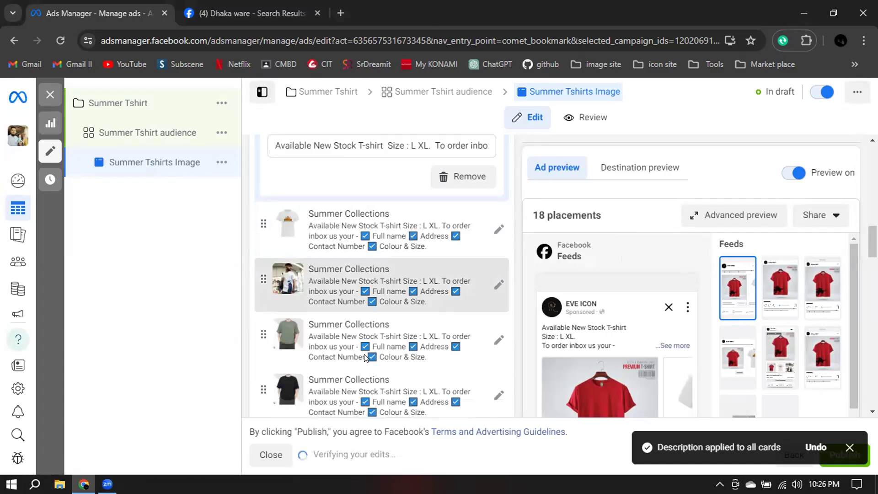
pyautogui.scroll(-1, 352, 357)
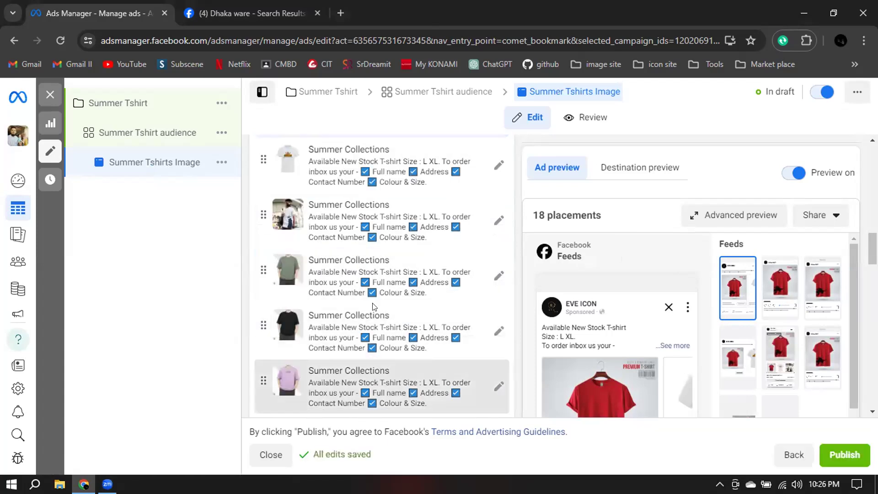
pyautogui.scroll(-1, 357, 325)
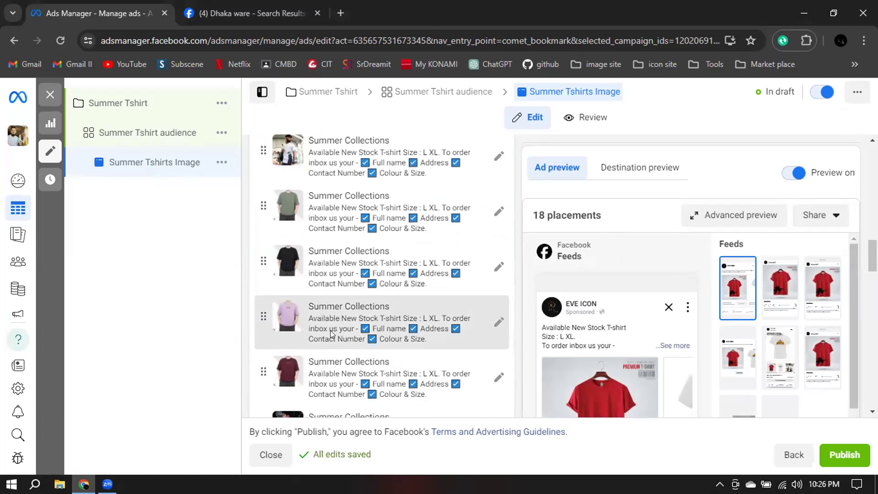
pyautogui.scroll(-1, 352, 293)
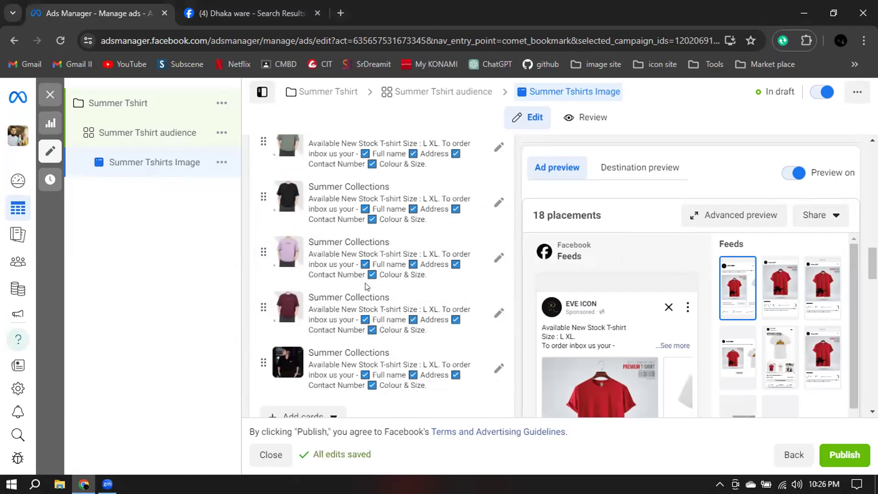
pyautogui.scroll(-2, 386, 273)
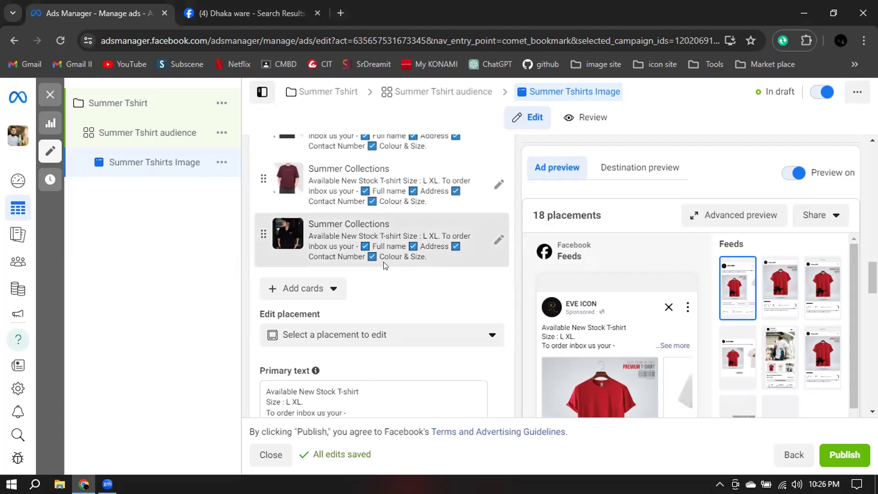
pyautogui.scroll(1, 393, 257)
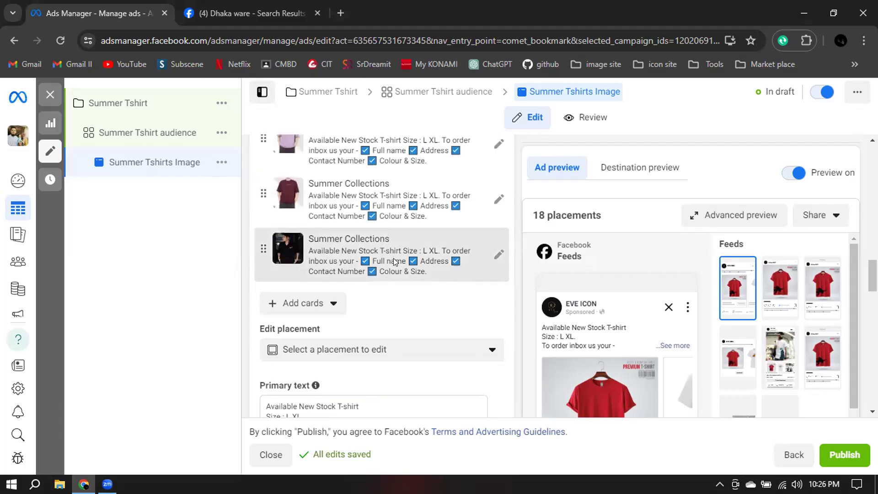
pyautogui.scroll(1, 434, 202)
pyautogui.scroll(3, 433, 202)
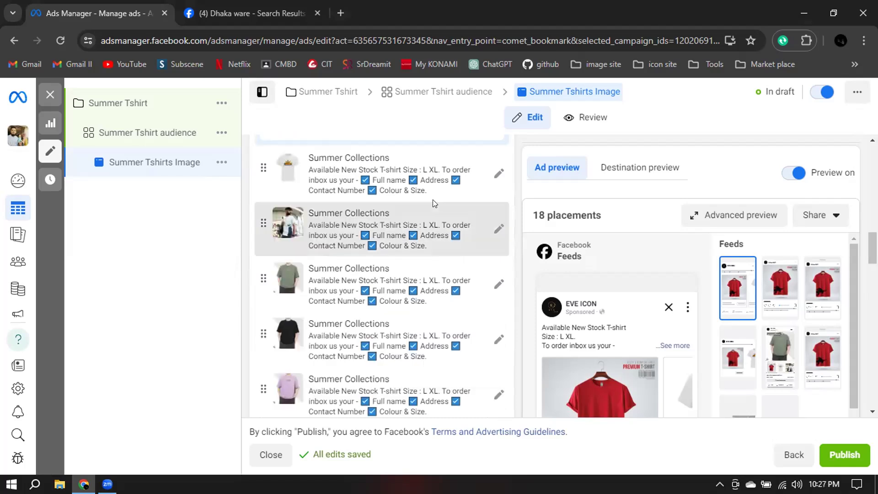
pyautogui.scroll(1, 326, 253)
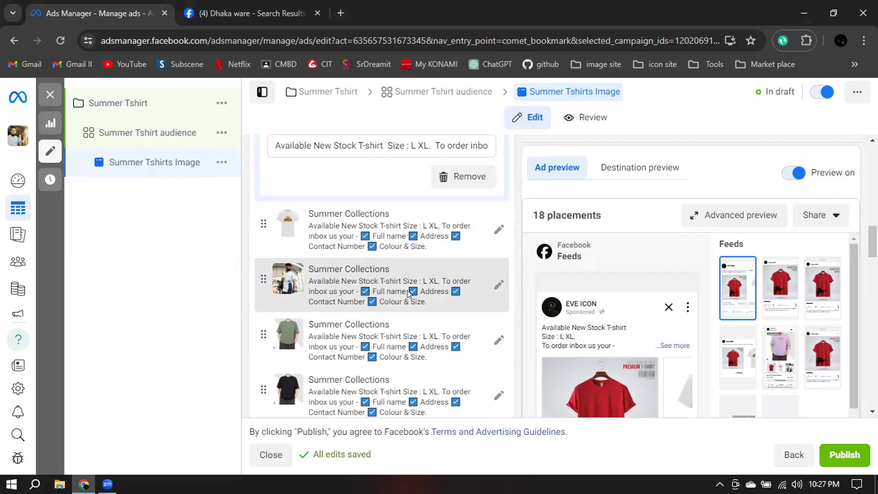
# Remove the word "To" before "order inbox" in the white T-shirt card's description only, and collapse the card.
pyautogui.click(497, 226)
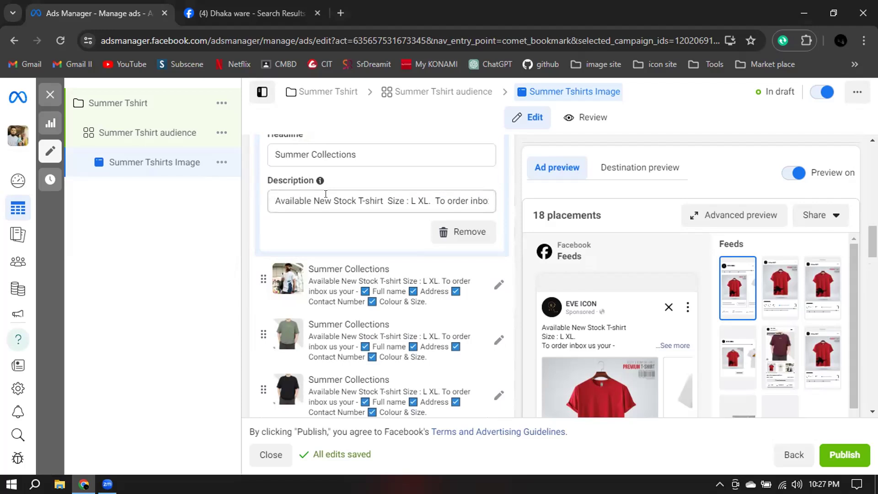
pyautogui.click(442, 201)
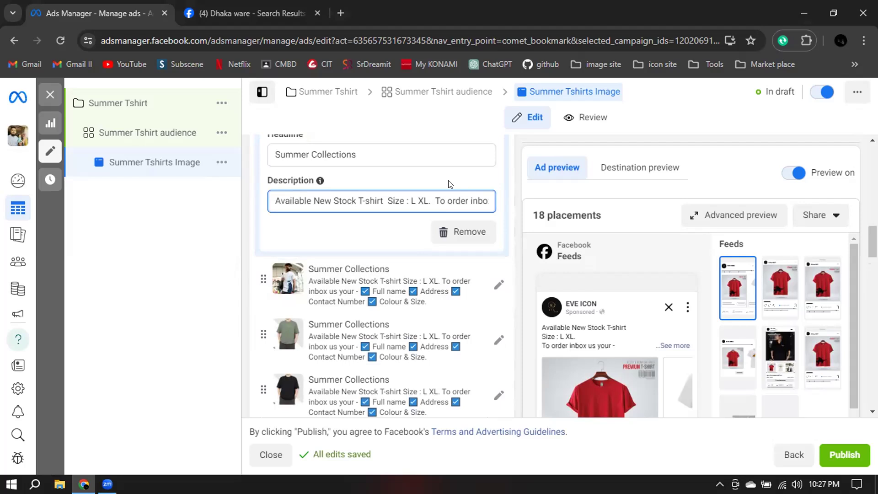
pyautogui.press('BackSpace')
pyautogui.press('BackSpace')
pyautogui.press('BackSpace')
pyautogui.press('BackSpace')
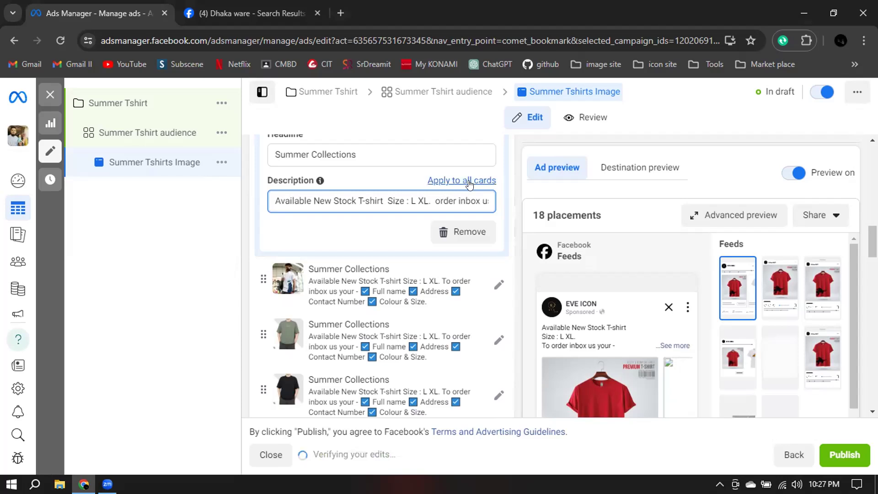
pyautogui.click(208, 252)
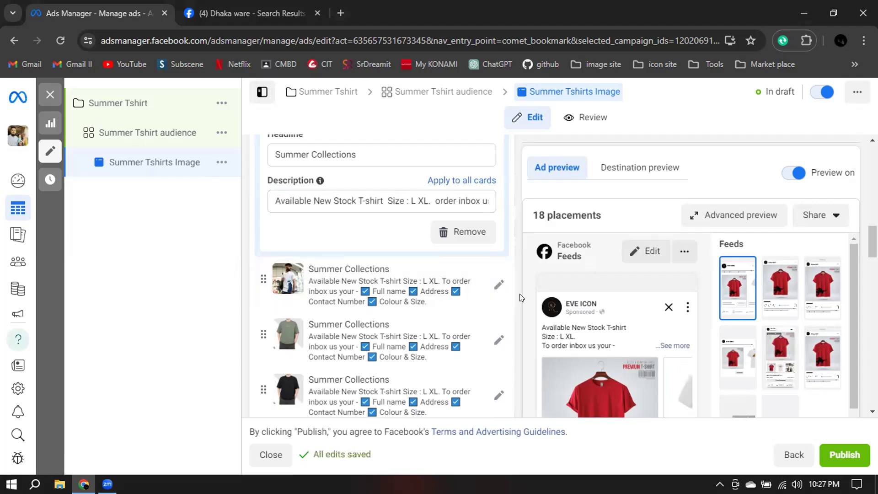
pyautogui.scroll(3, 520, 298)
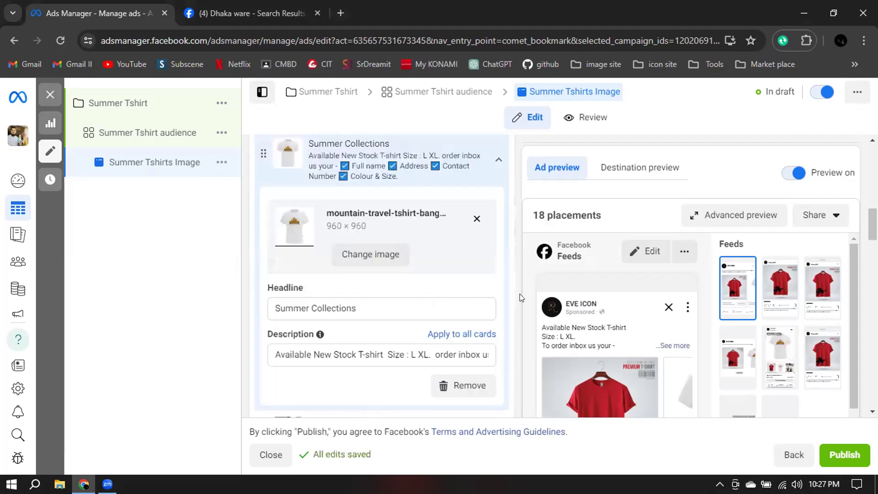
pyautogui.scroll(1, 367, 297)
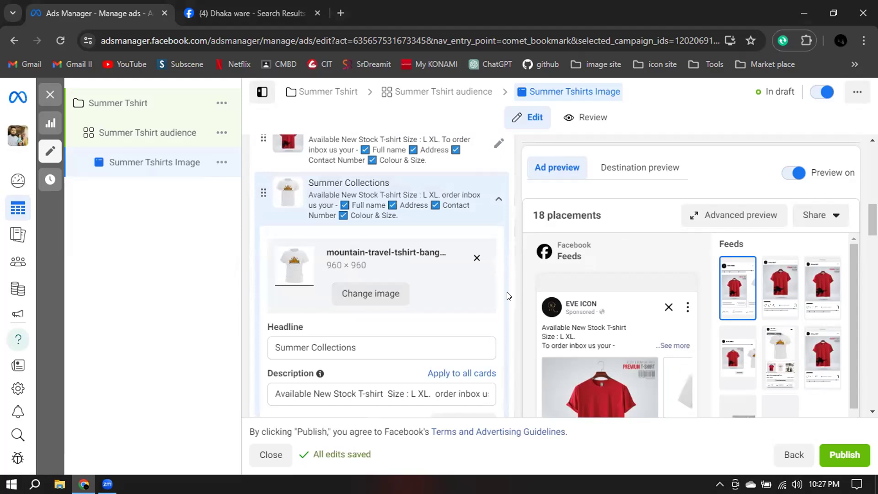
pyautogui.scroll(1, 506, 296)
pyautogui.scroll(-1, 492, 200)
pyautogui.click(493, 197)
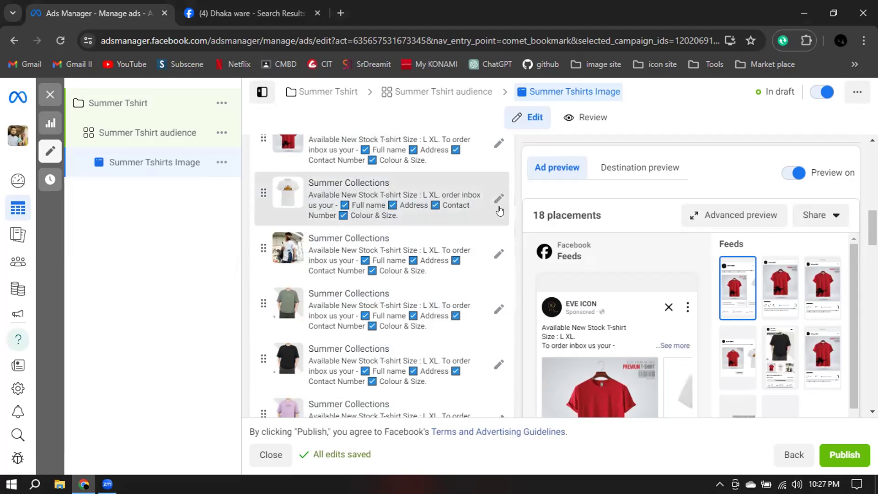
# Expand the red T-shirt card to check its details, and review the remaining ad creative fields down to the call to action.
pyautogui.scroll(8, 457, 238)
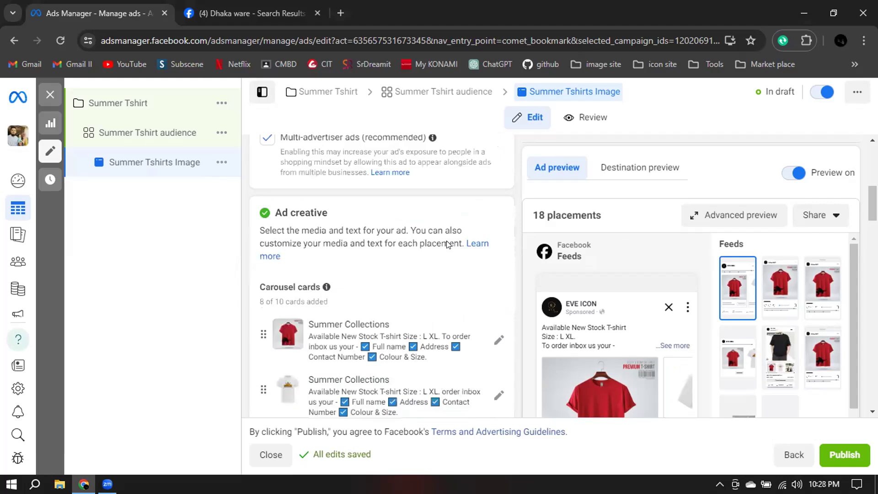
pyautogui.scroll(-3, 501, 273)
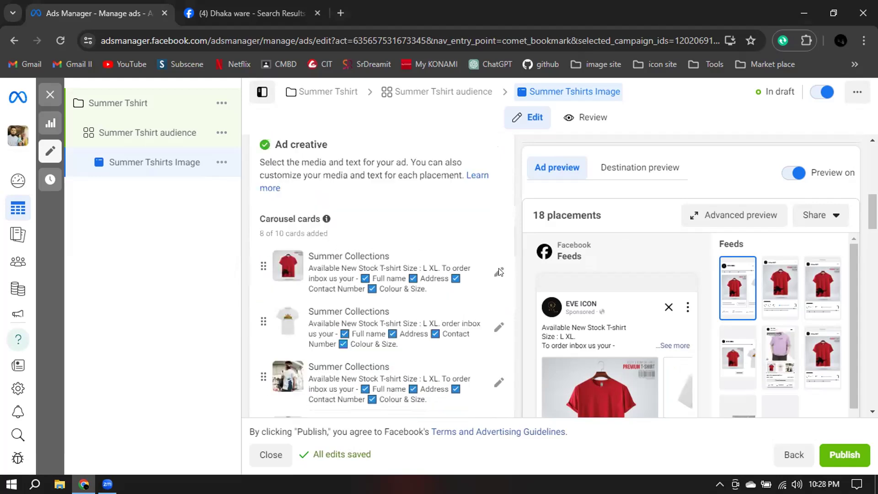
pyautogui.click(498, 273)
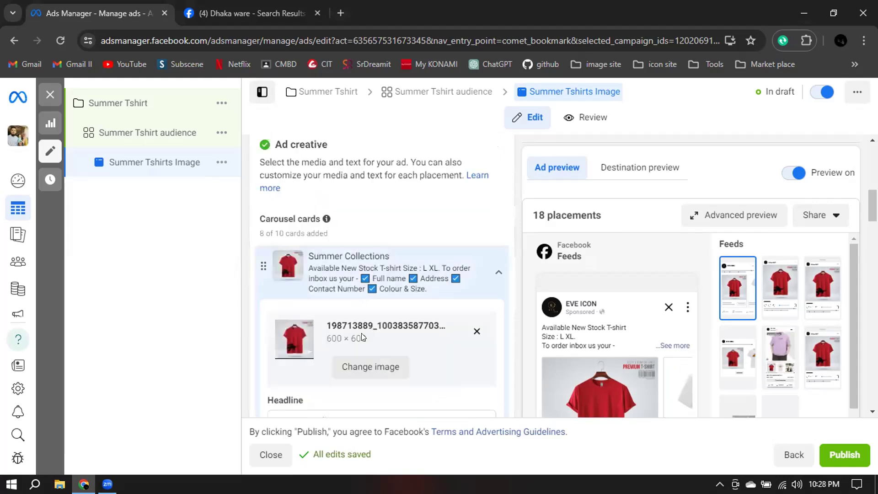
pyautogui.scroll(-3, 319, 335)
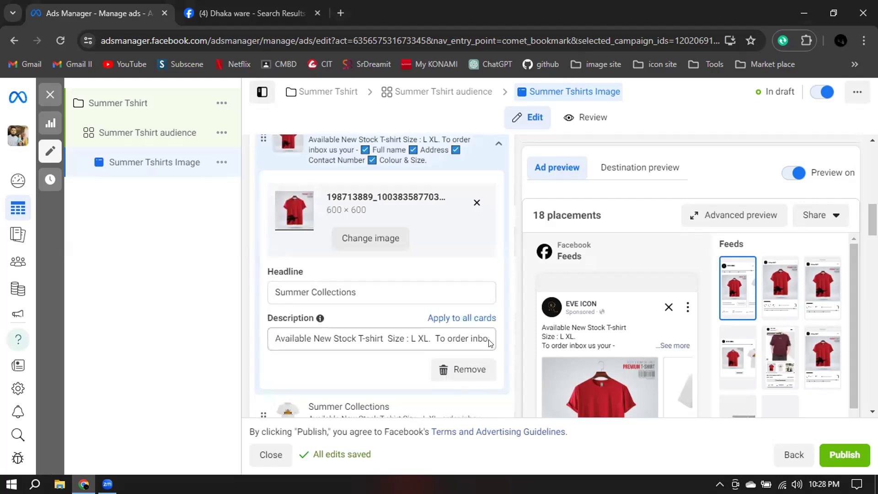
pyautogui.scroll(5, 498, 343)
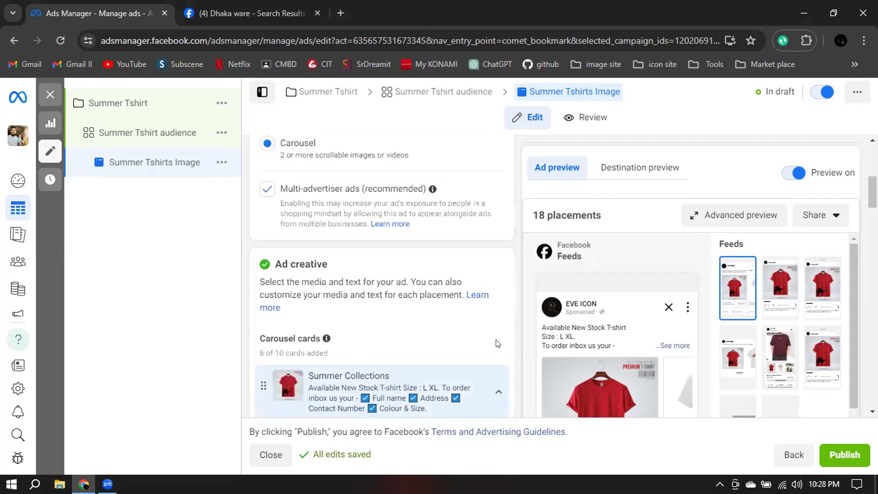
pyautogui.scroll(-2, 525, 345)
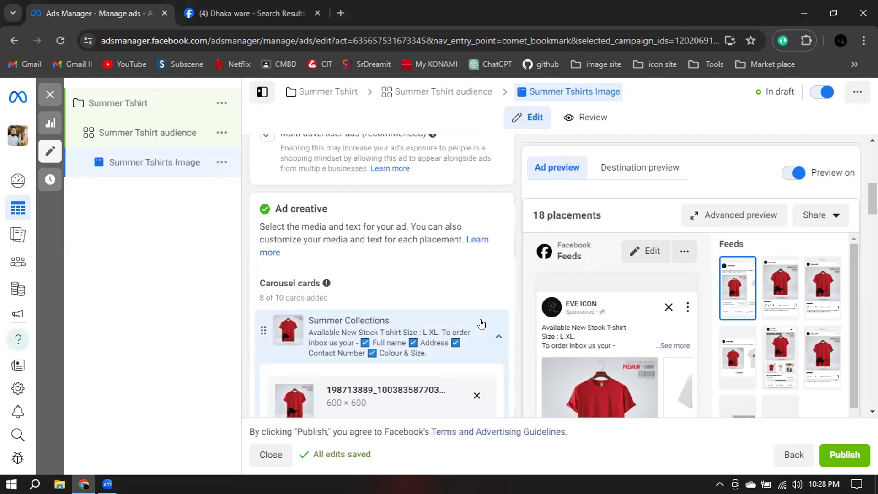
pyautogui.scroll(-5, 486, 324)
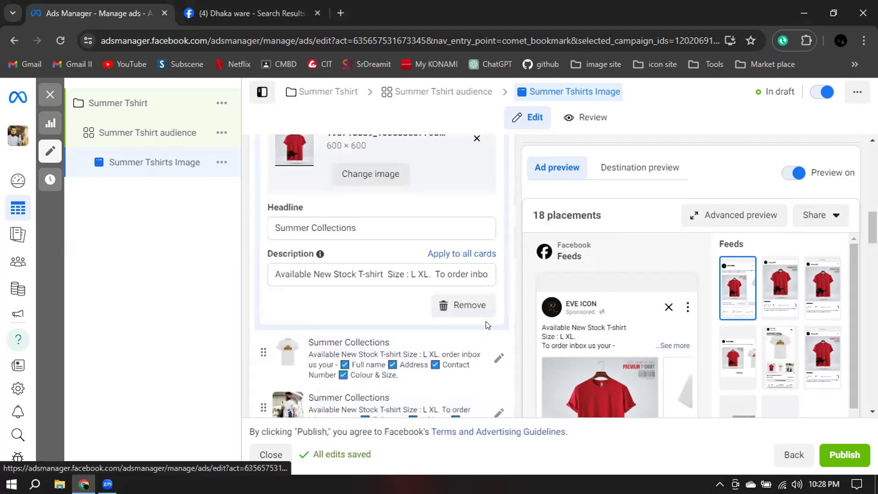
pyautogui.scroll(-5, 486, 323)
pyautogui.scroll(-4, 486, 324)
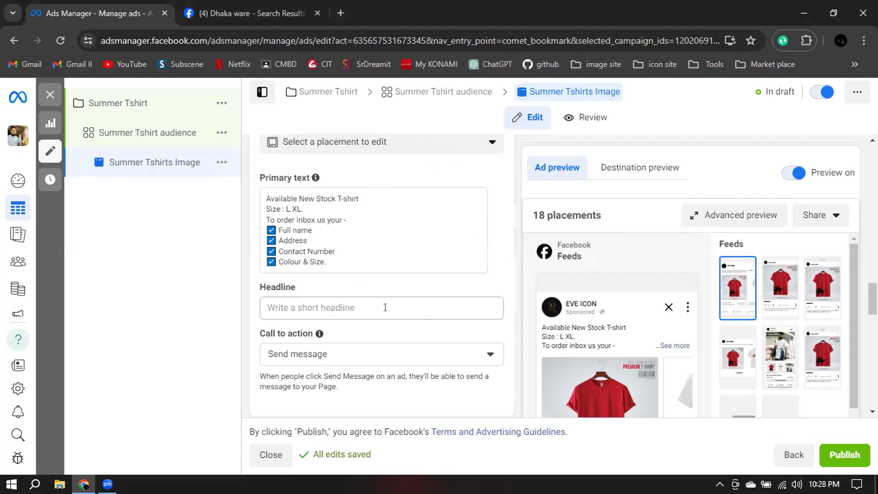
# Set the ad's headline below the primary text to "EVE Icon".
pyautogui.click(360, 304)
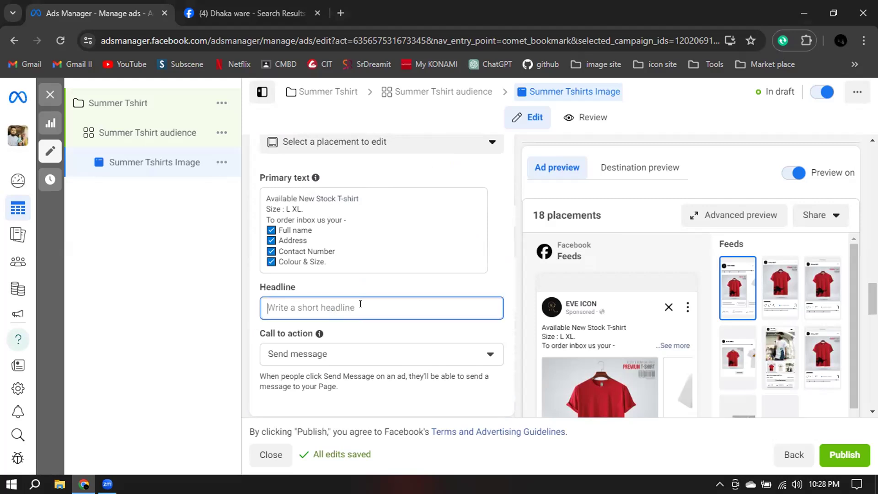
pyautogui.write('E')
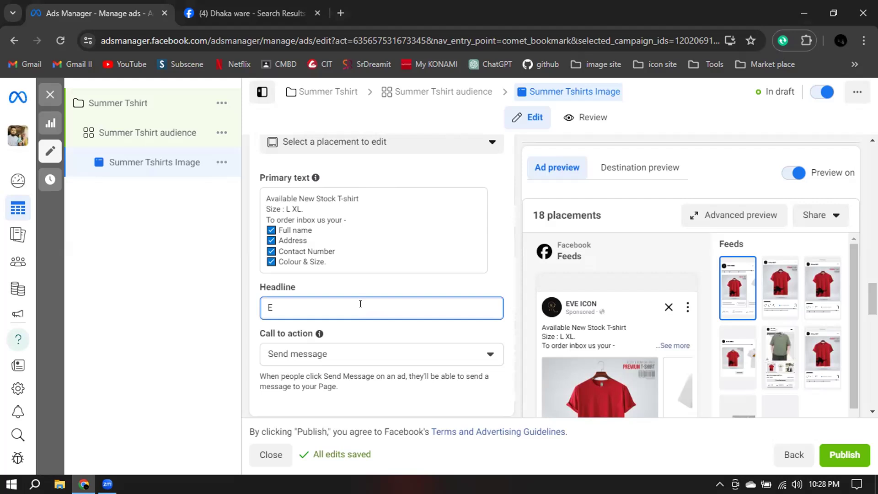
pyautogui.write('e')
pyautogui.press('BackSpace')
pyautogui.press('BackSpace')
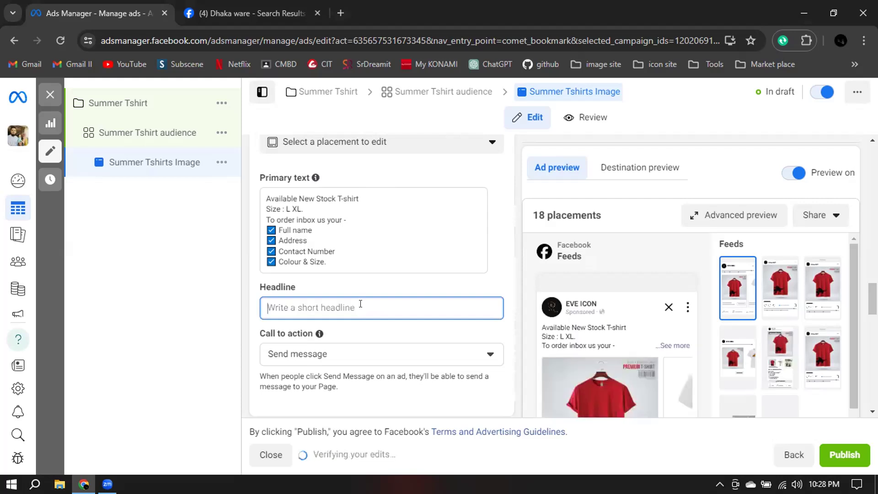
pyautogui.write('VE')
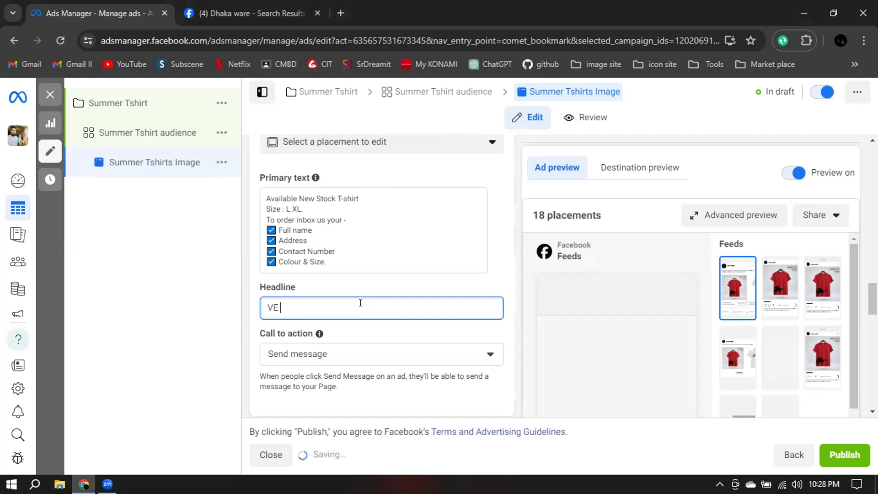
pyautogui.press('BackSpace')
pyautogui.press('BackSpace')
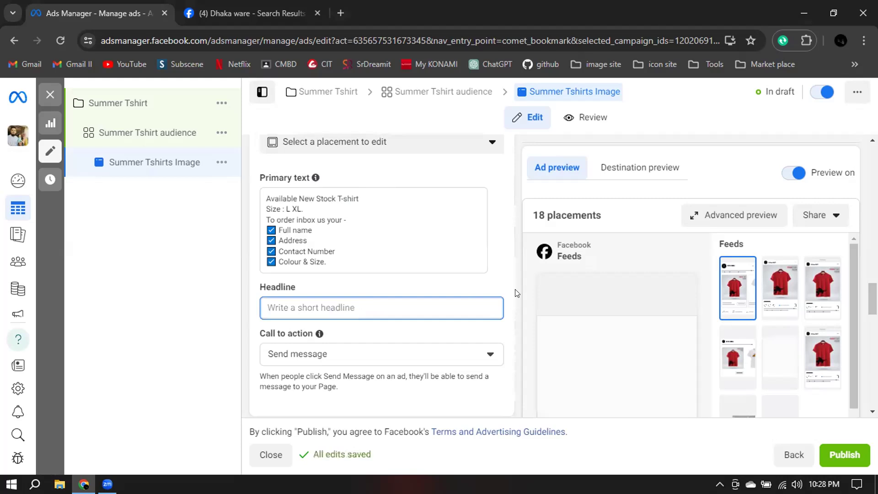
pyautogui.scroll(1, 516, 293)
pyautogui.scroll(-2, 517, 293)
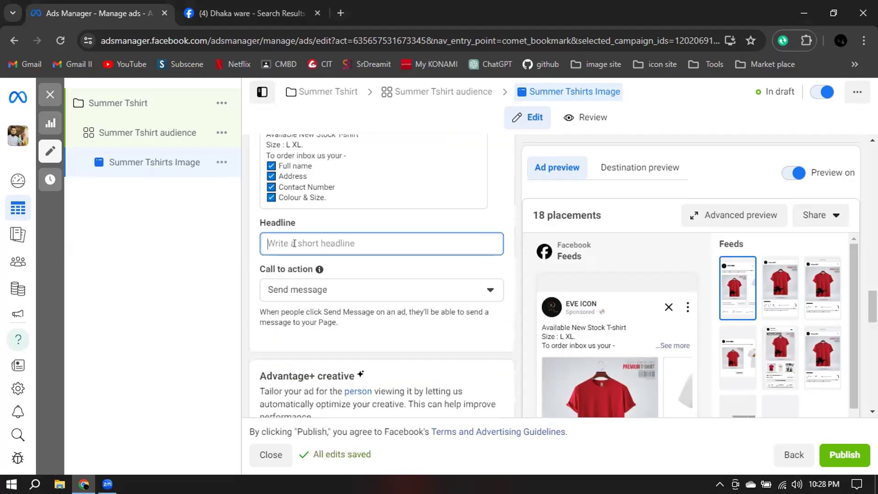
pyautogui.write('EVE Icon')
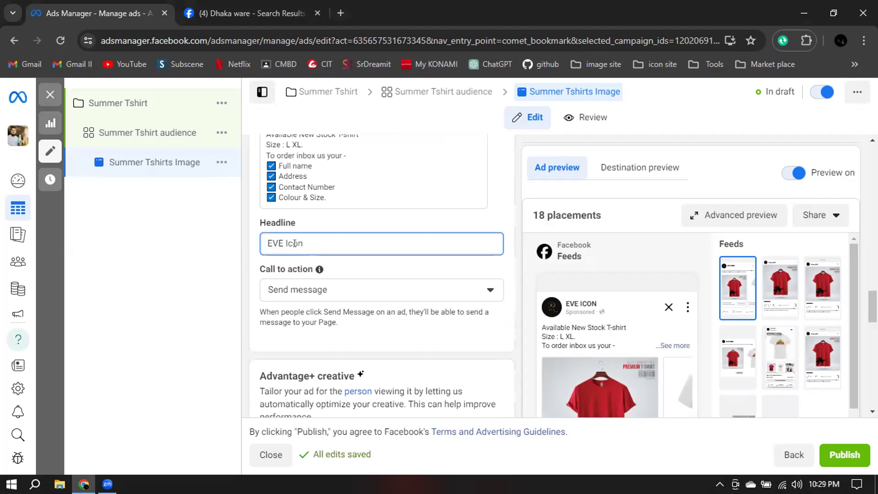
# Review the ad preview and the remaining ad settings, covering Advantage+ creative, message template and tracking.
pyautogui.moveTo(591, 256)
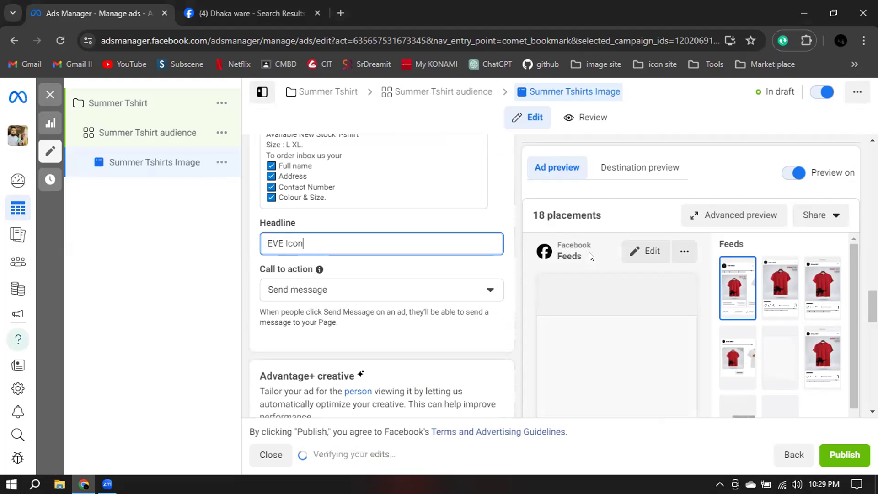
pyautogui.scroll(-3, 613, 327)
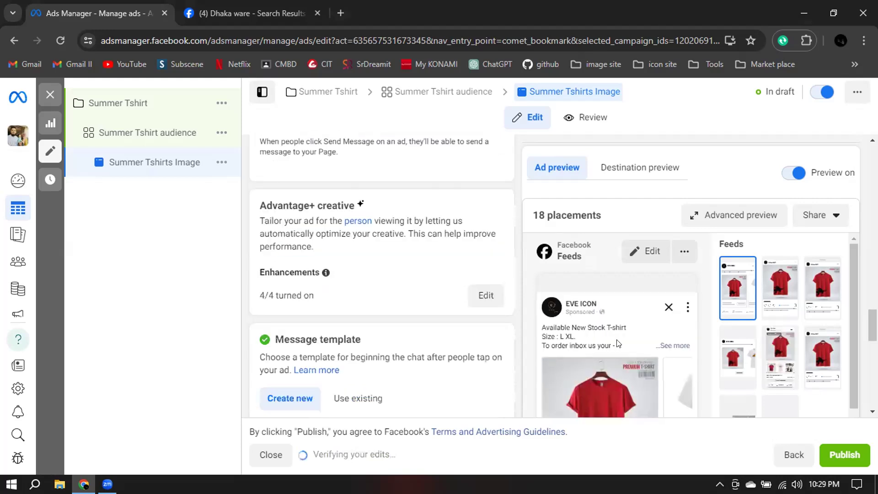
pyautogui.scroll(-4, 620, 339)
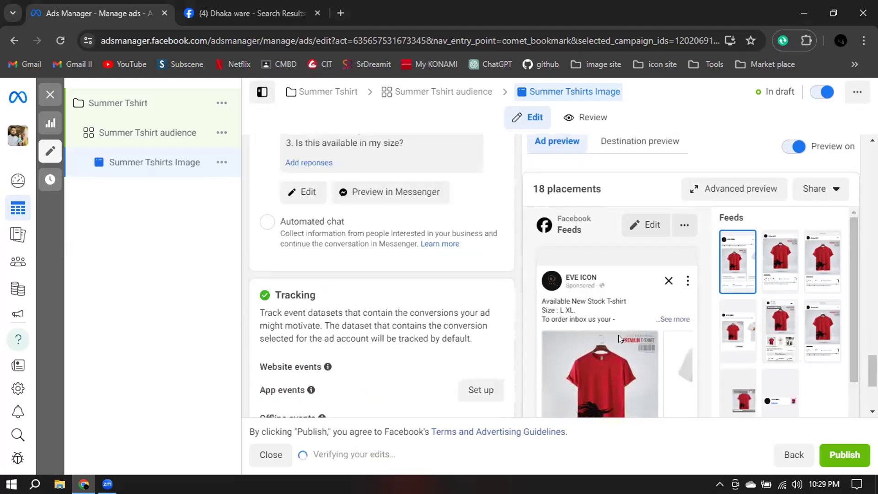
pyautogui.scroll(-3, 589, 335)
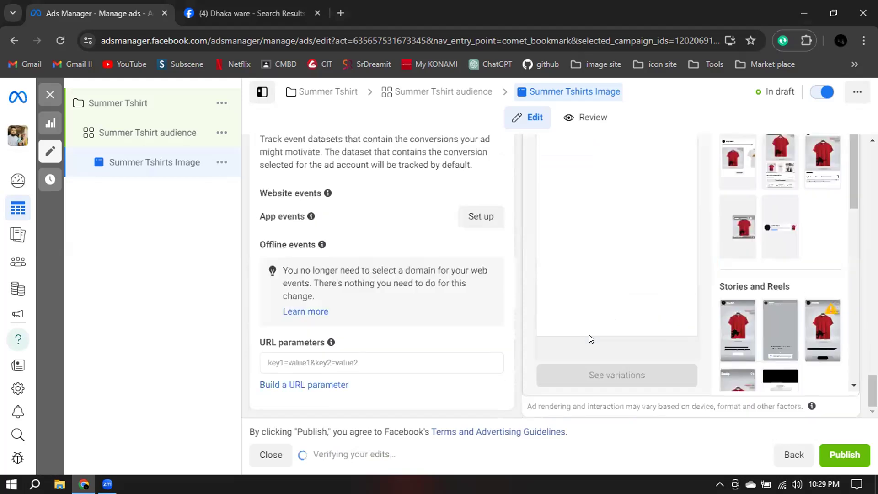
pyautogui.scroll(1, 589, 334)
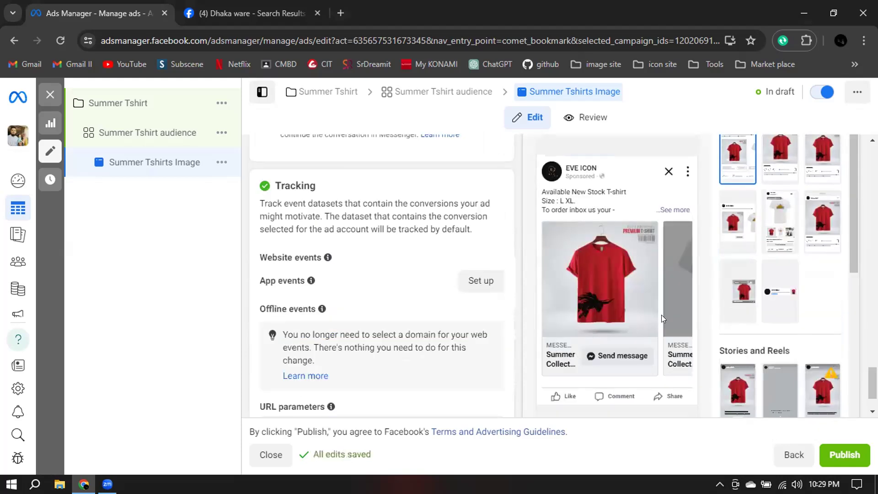
pyautogui.scroll(3, 556, 293)
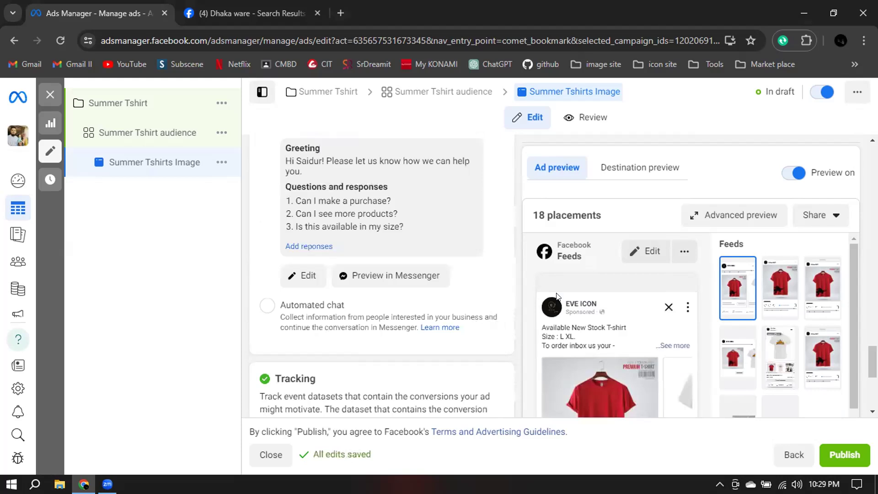
pyautogui.scroll(2, 493, 285)
pyautogui.scroll(5, 481, 283)
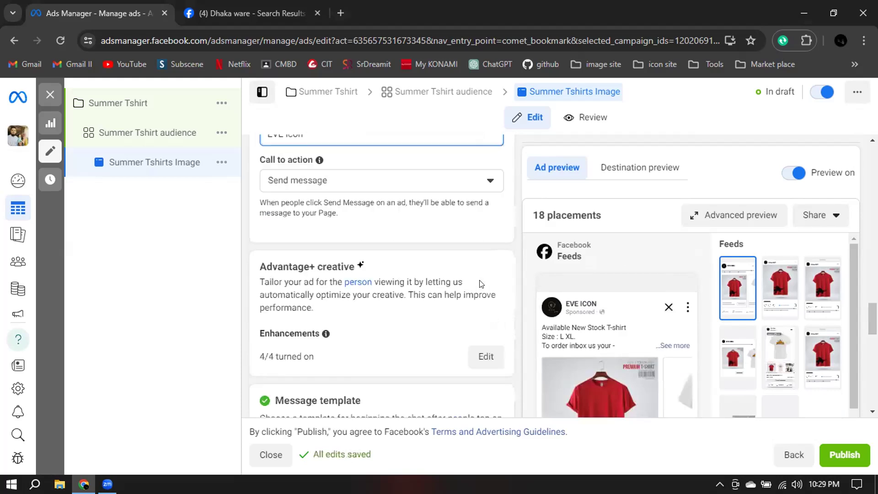
pyautogui.scroll(1, 320, 220)
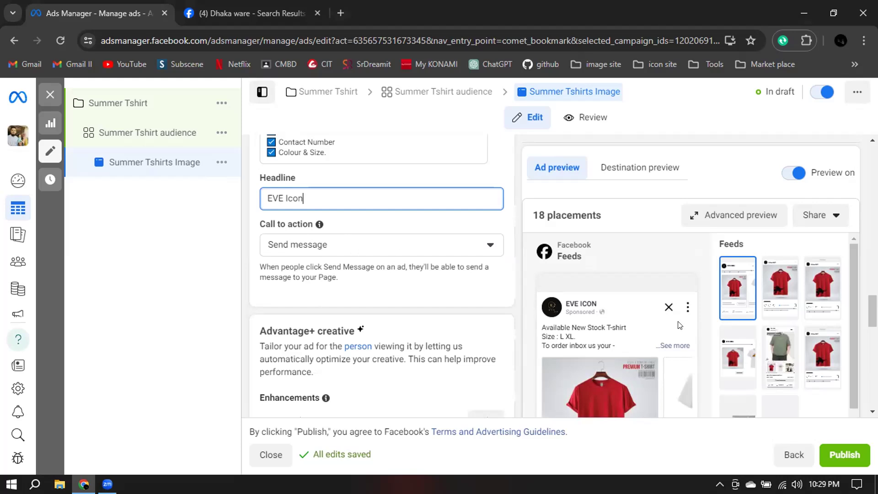
pyautogui.scroll(-5, 667, 338)
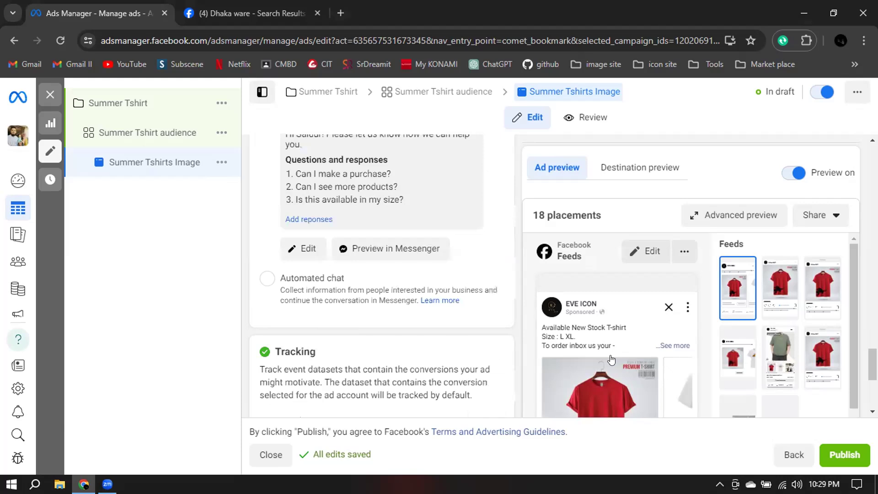
pyautogui.scroll(-3, 626, 357)
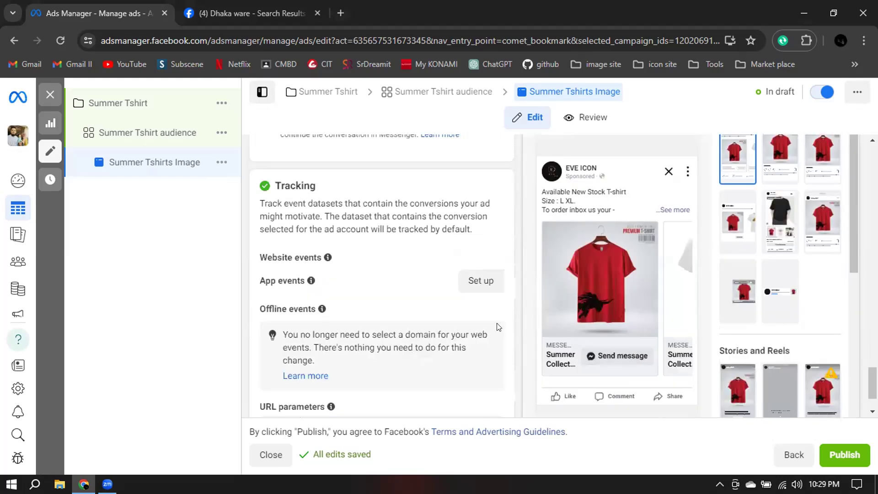
pyautogui.scroll(5, 497, 327)
pyautogui.scroll(4, 507, 319)
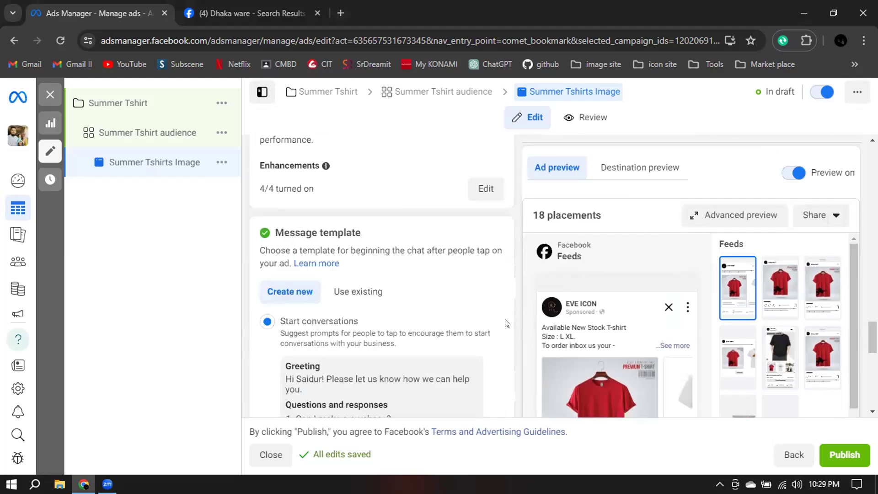
pyautogui.scroll(3, 506, 318)
pyautogui.scroll(1, 506, 317)
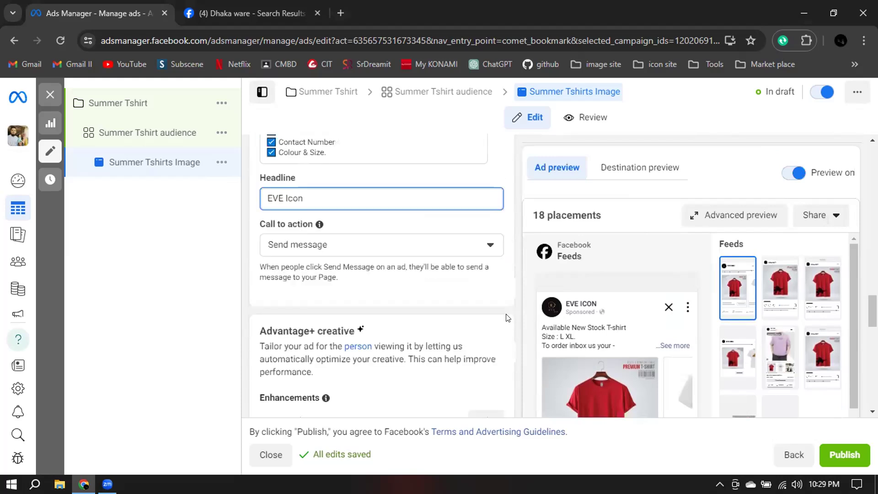
# Change the ad's call to action to "Order now".
pyautogui.scroll(1, 411, 313)
pyautogui.click(326, 309)
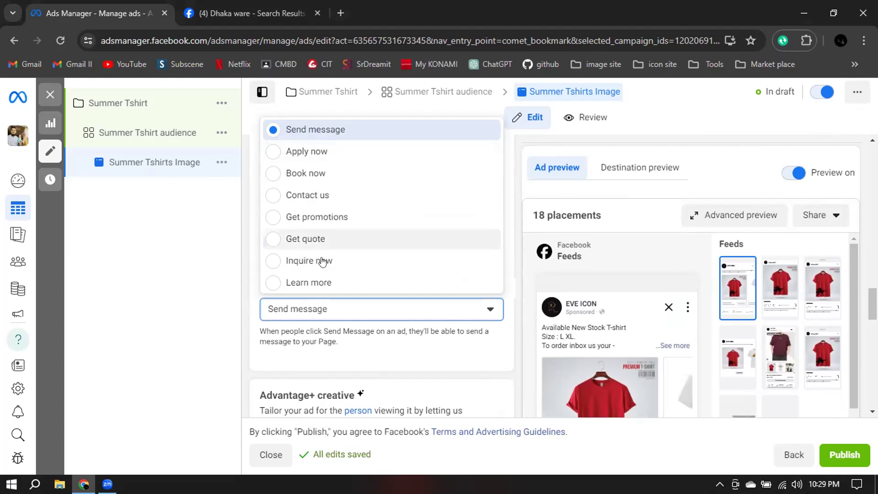
pyautogui.scroll(-2, 385, 242)
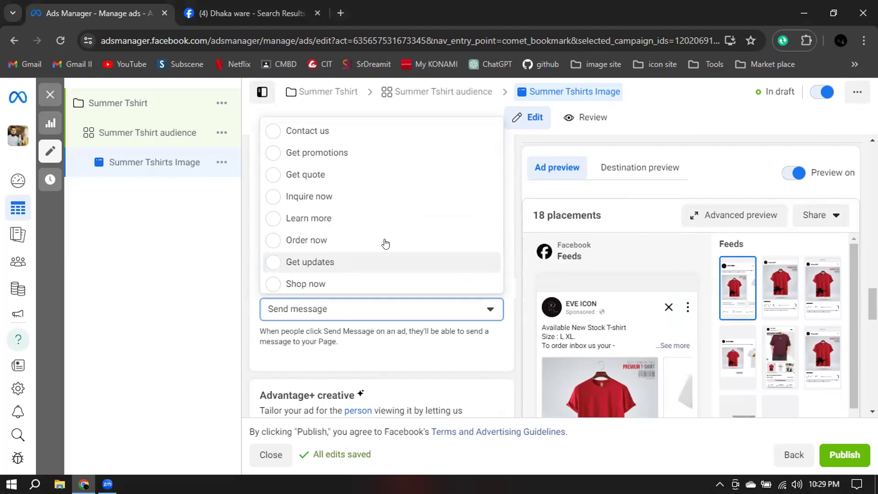
pyautogui.scroll(-2, 397, 232)
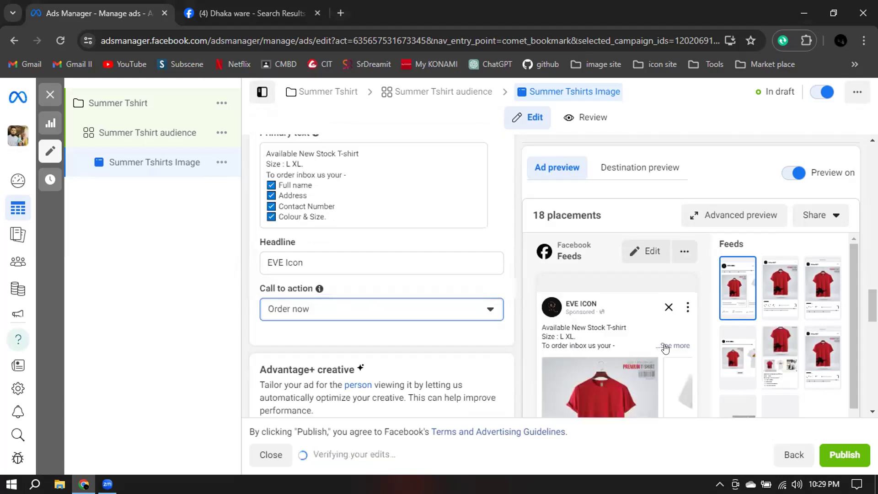
# Check the call to action in the Facebook feed preview, and preview the ad in the Instagram feed and Instagram profile feed placements.
pyautogui.scroll(-5, 665, 348)
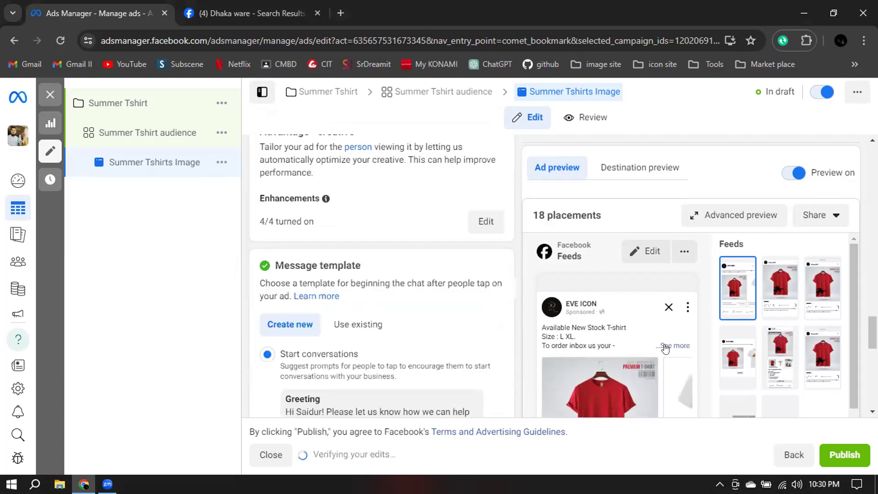
pyautogui.scroll(-5, 794, 263)
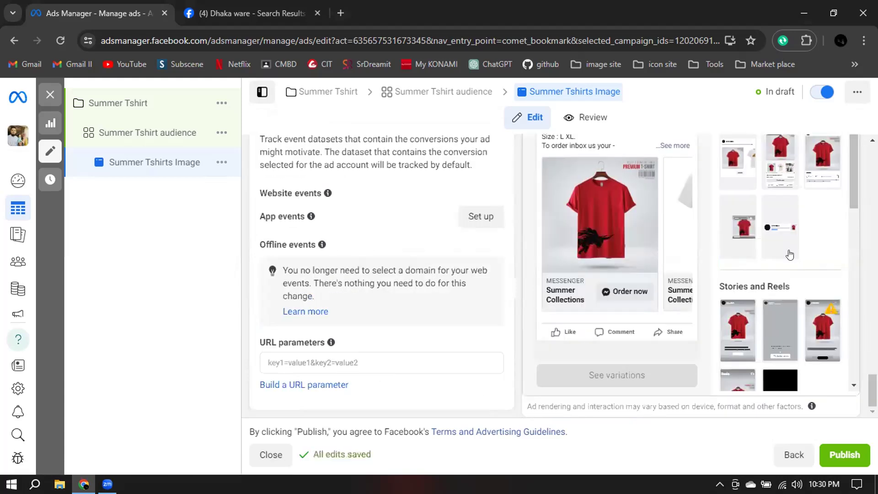
pyautogui.scroll(2, 790, 254)
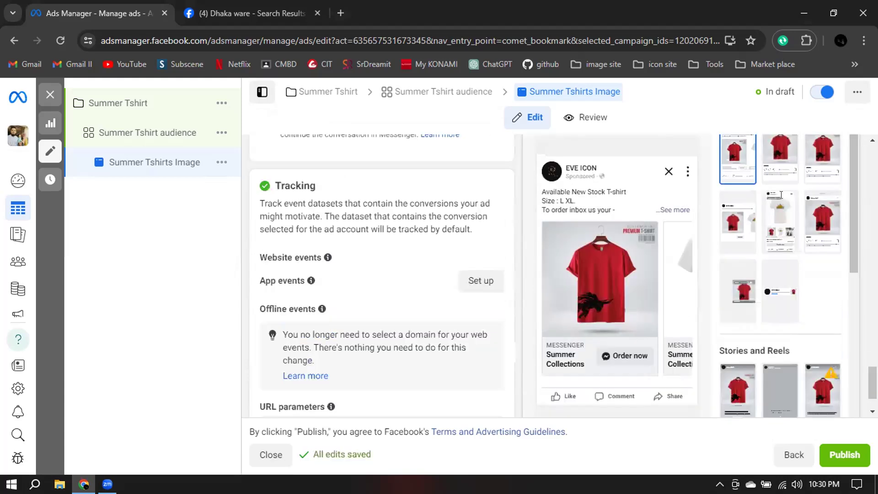
pyautogui.click(790, 232)
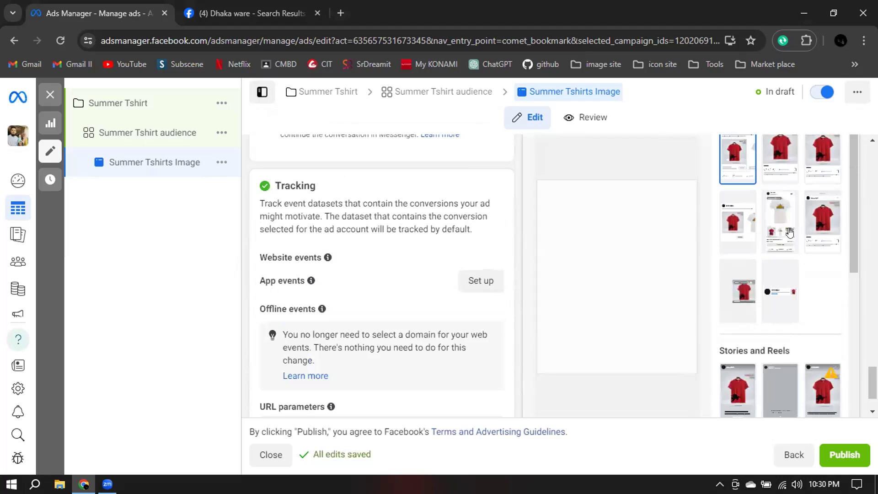
pyautogui.click(778, 160)
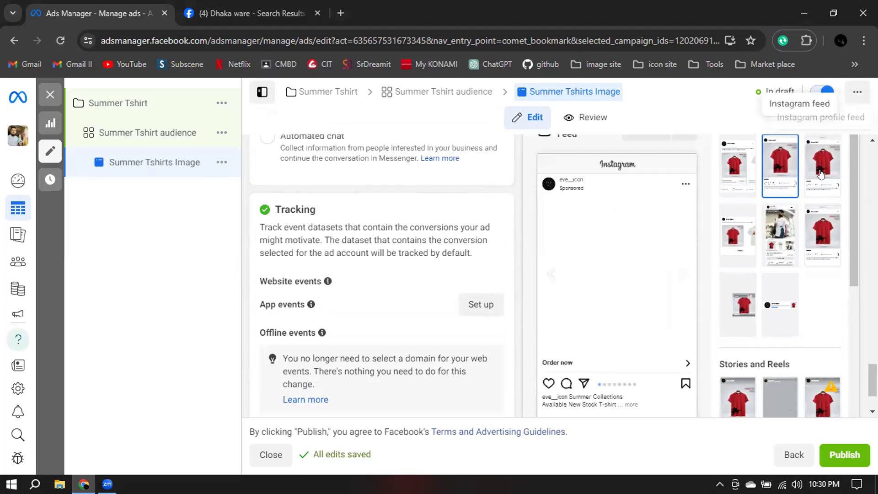
pyautogui.click(820, 174)
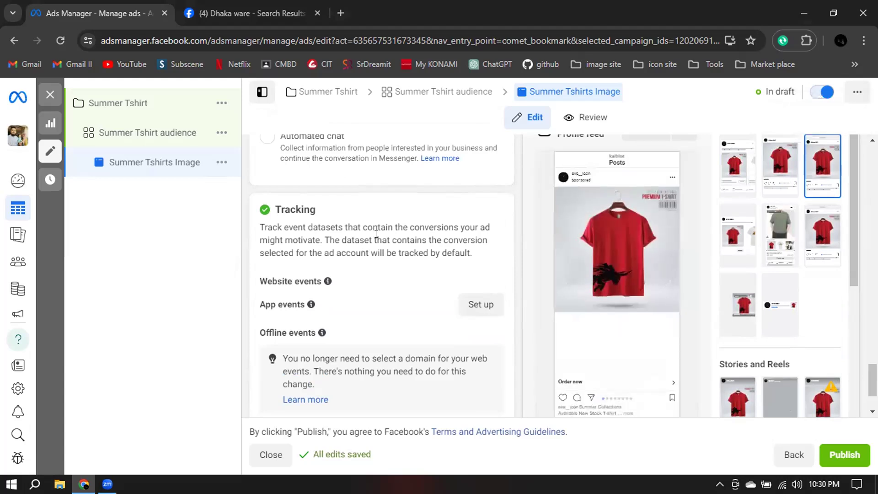
# Open the Advantage+ creative enhancements to check the enabled optimizations, and close the advanced preview without saving.
pyautogui.scroll(4, 375, 236)
pyautogui.scroll(4, 375, 236)
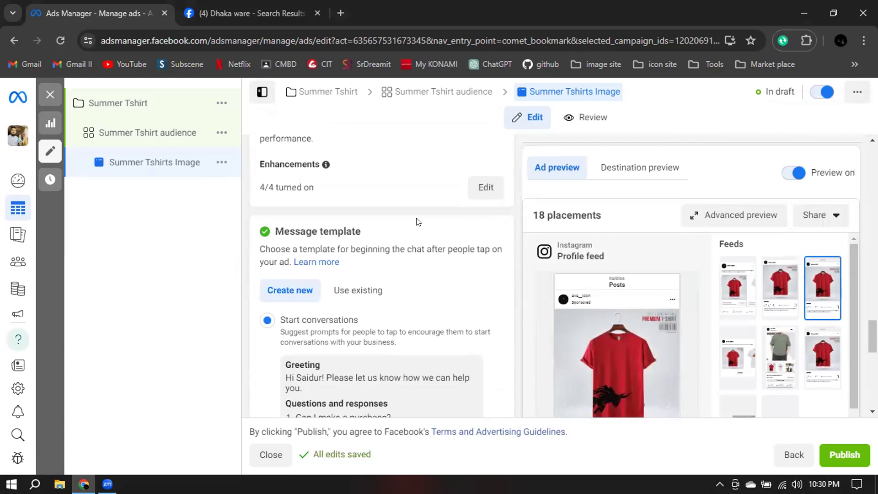
pyautogui.scroll(1, 417, 221)
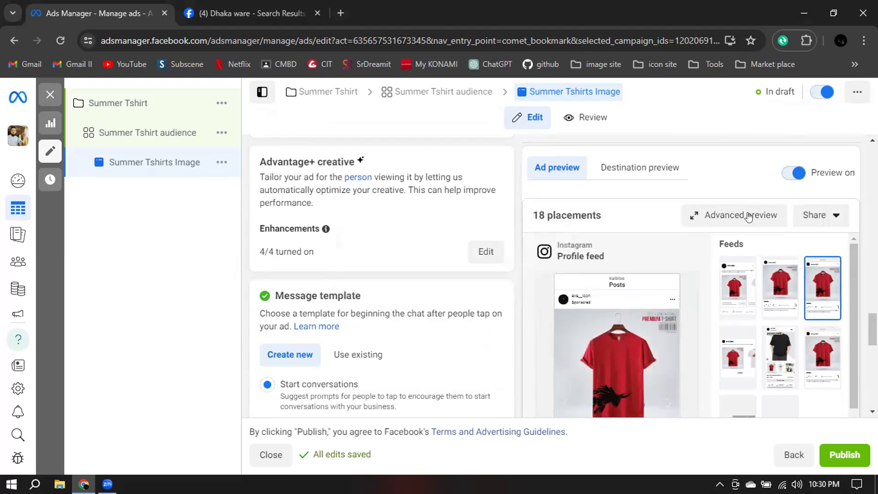
pyautogui.moveTo(643, 231)
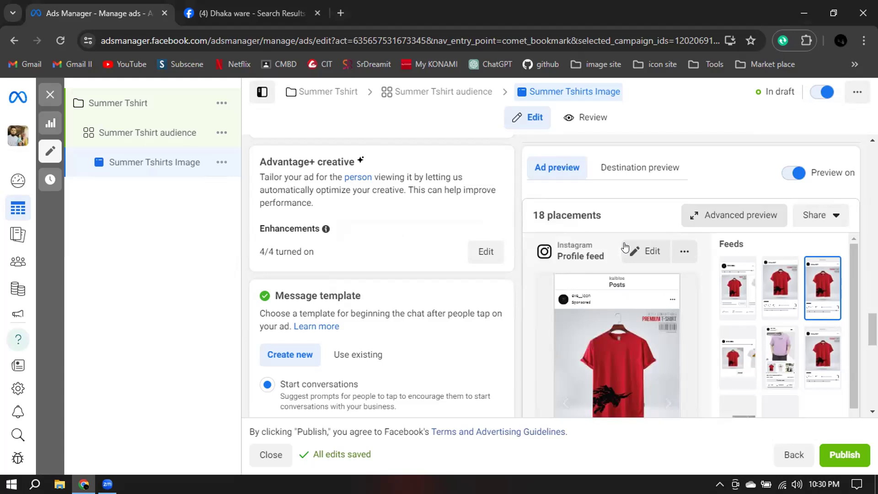
pyautogui.scroll(-1, 485, 189)
pyautogui.click(487, 188)
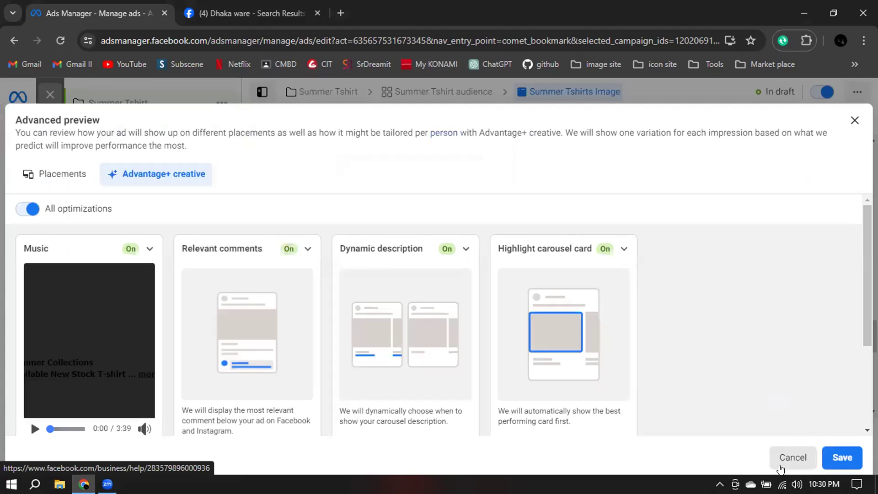
pyautogui.click(783, 466)
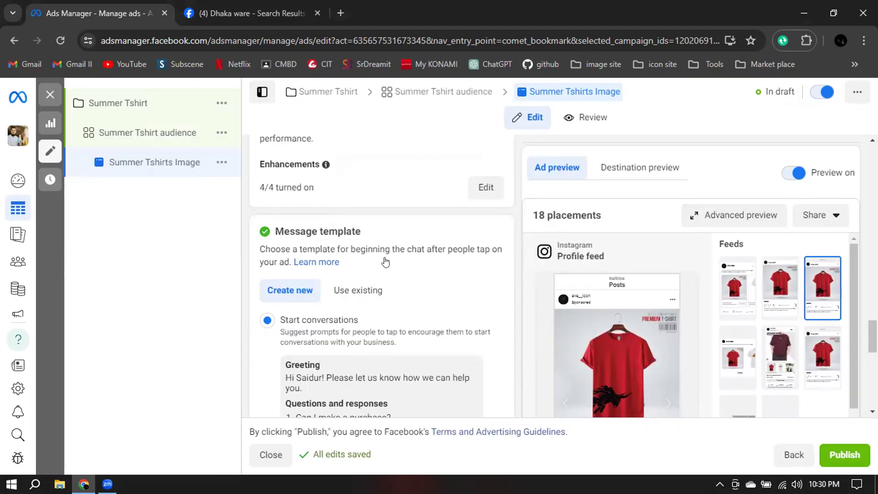
# Review the message template's greeting, suggested questions and responses, and the automated chat option.
pyautogui.scroll(-3, 313, 179)
pyautogui.scroll(1, 384, 161)
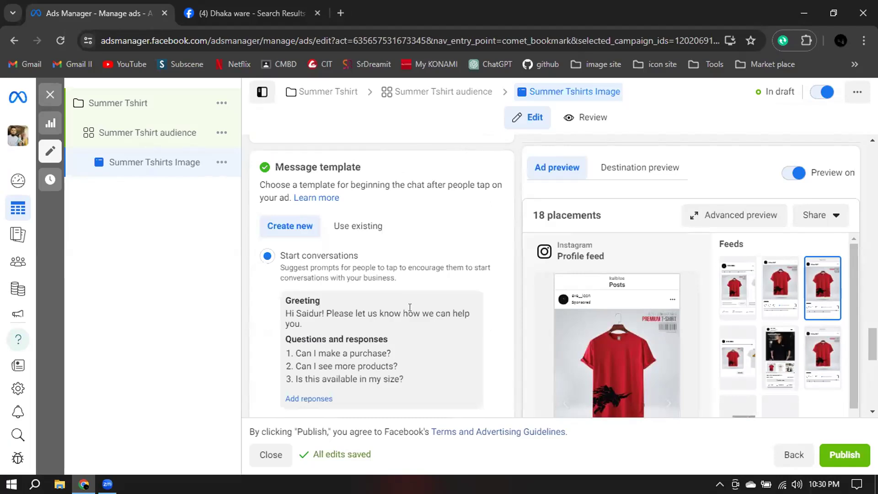
pyautogui.scroll(-1, 404, 311)
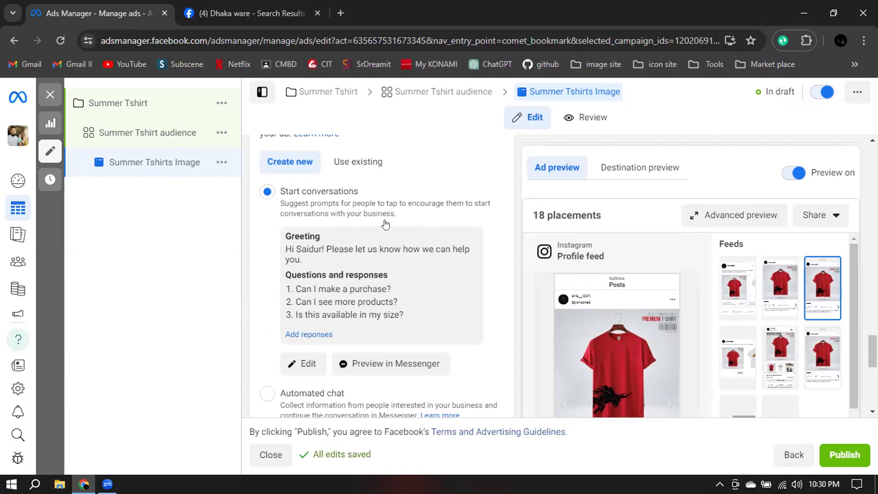
# Switch the ad's message template to Automated chat and start creating a new template.
pyautogui.scroll(-1, 385, 224)
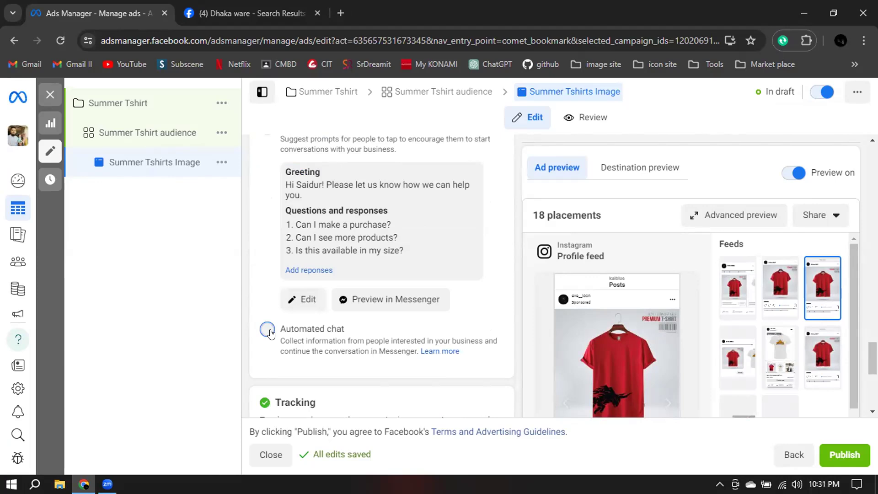
pyautogui.click(280, 325)
pyautogui.click(488, 258)
pyautogui.click(308, 230)
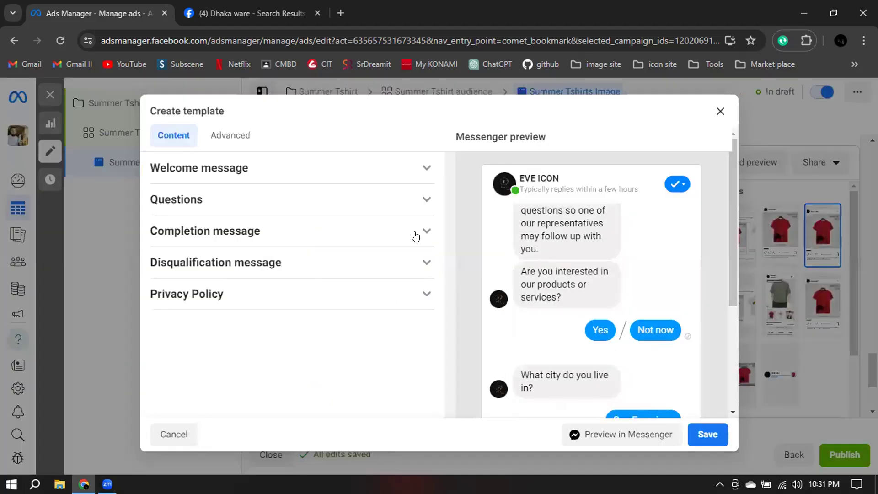
# Review the automated chat template's welcome message and the custom question with its answer options.
pyautogui.click(224, 168)
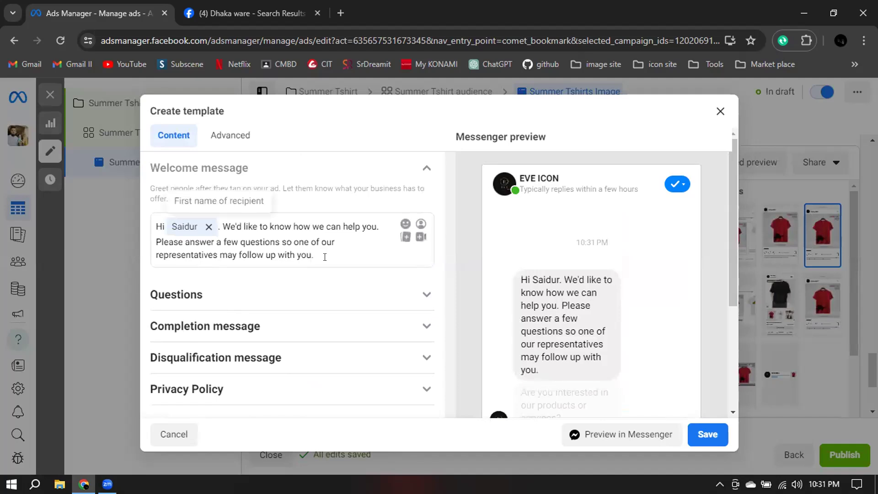
pyautogui.click(423, 170)
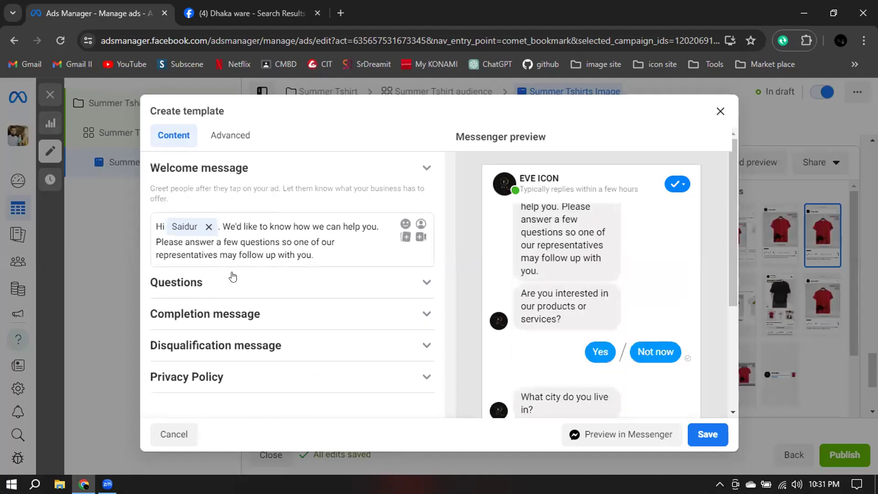
pyautogui.click(183, 201)
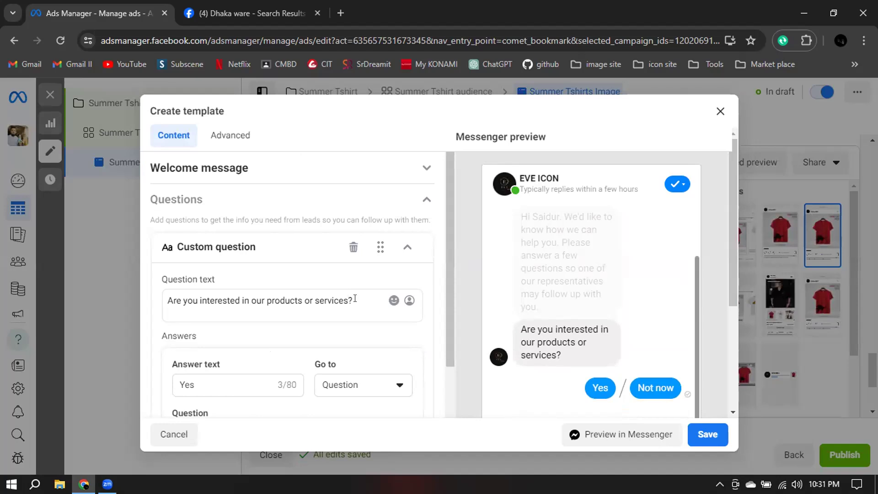
pyautogui.scroll(-1, 354, 300)
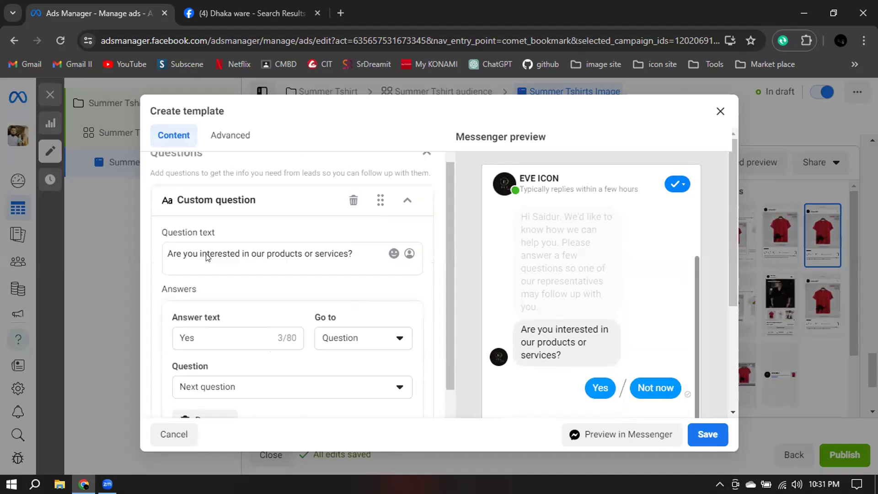
pyautogui.scroll(-3, 269, 295)
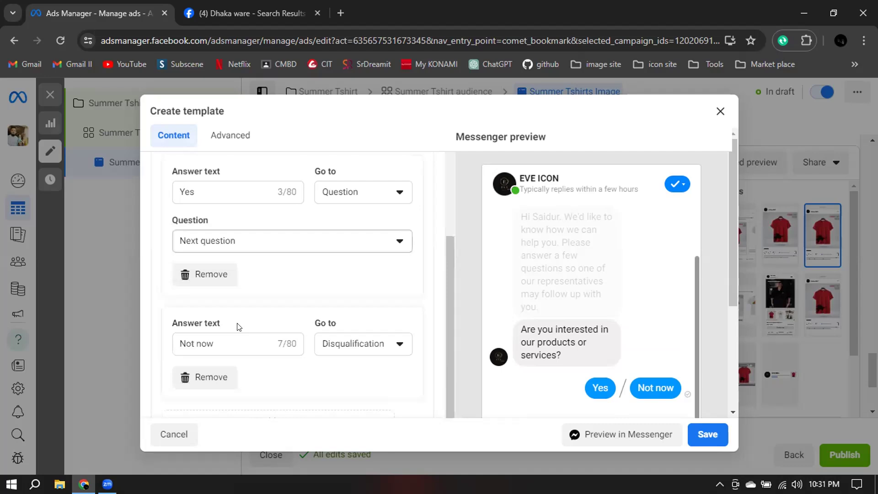
pyautogui.scroll(3, 239, 317)
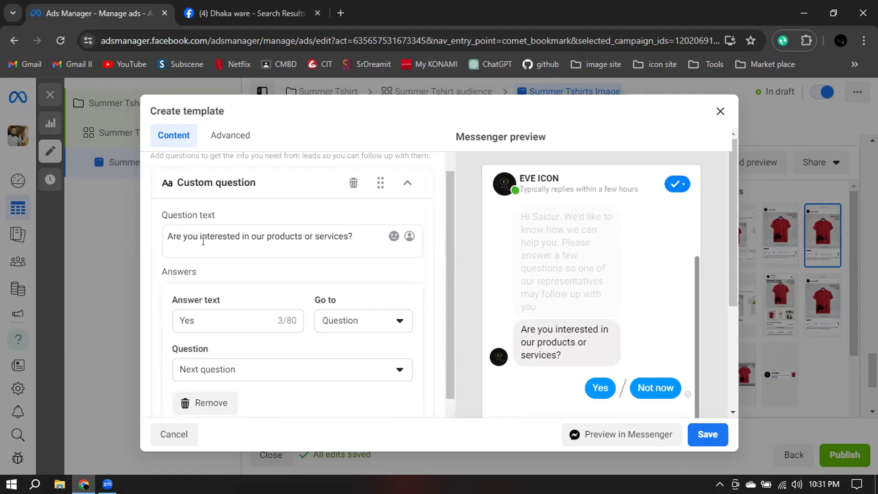
# Try the Completion and Disqualification destinations for the "Yes" answer of the custom question about interest in products or services.
pyautogui.moveTo(180, 241); pyautogui.dragTo(353, 236)
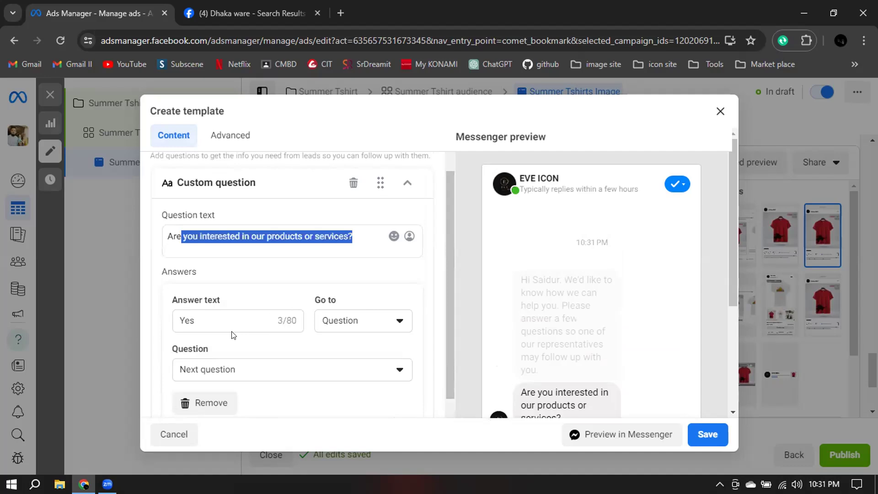
pyautogui.click(364, 325)
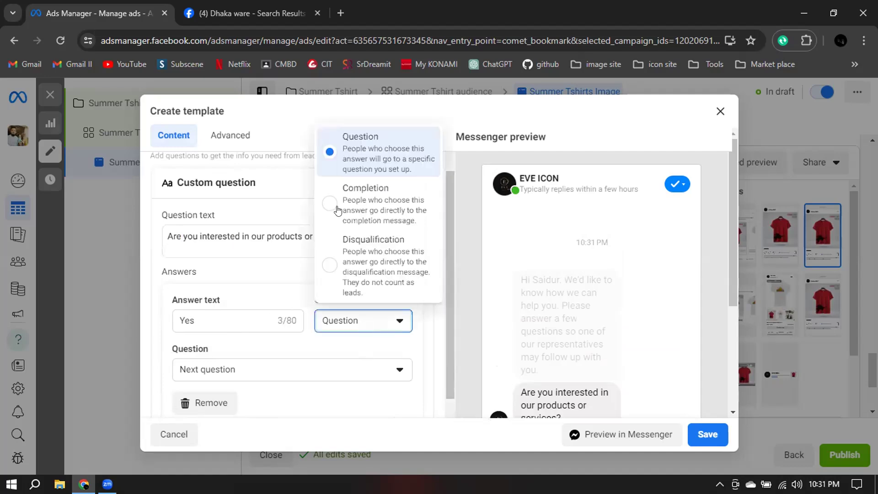
pyautogui.click(365, 204)
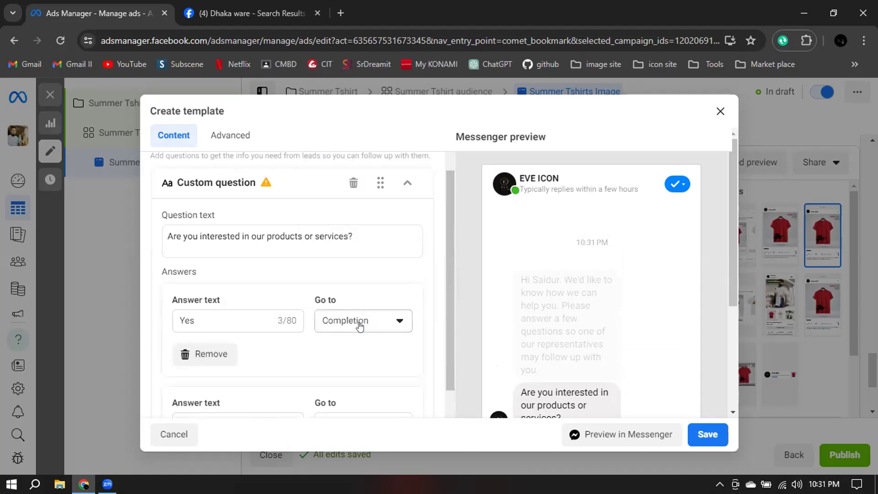
pyautogui.click(365, 319)
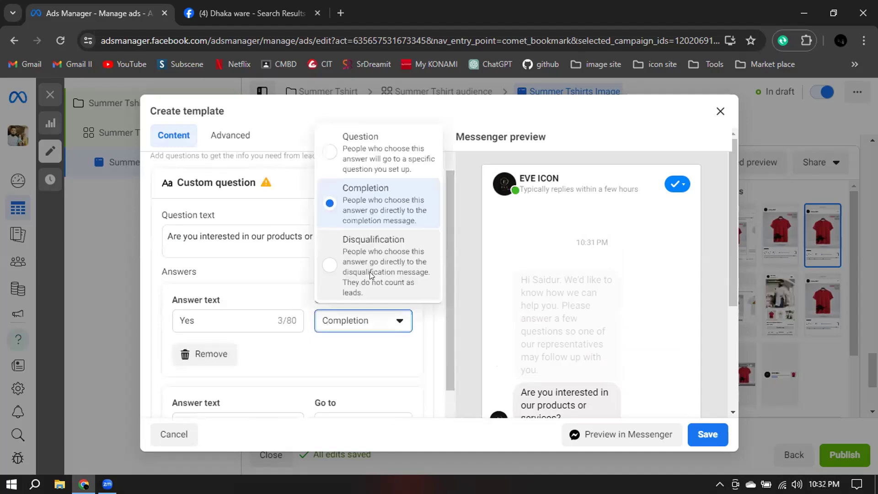
pyautogui.click(370, 272)
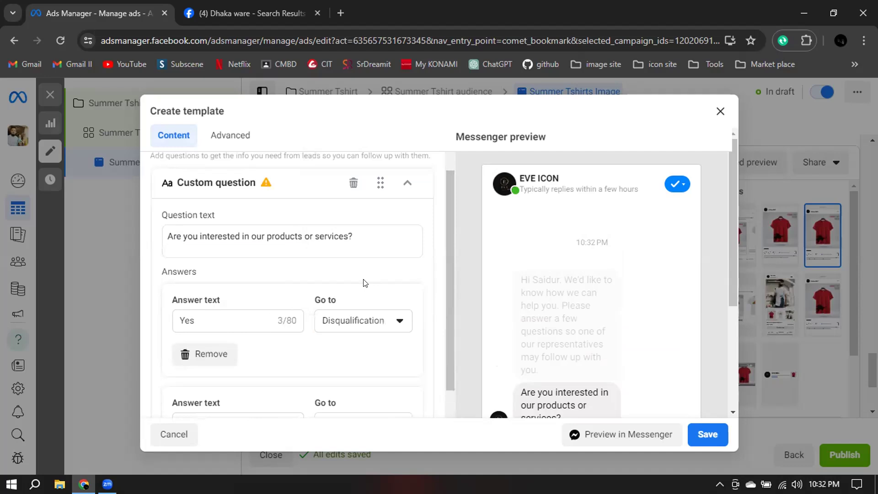
pyautogui.click(230, 318)
# Review the custom question's answers and the City question, and cancel the new template without saving.
pyautogui.scroll(-1, 205, 252)
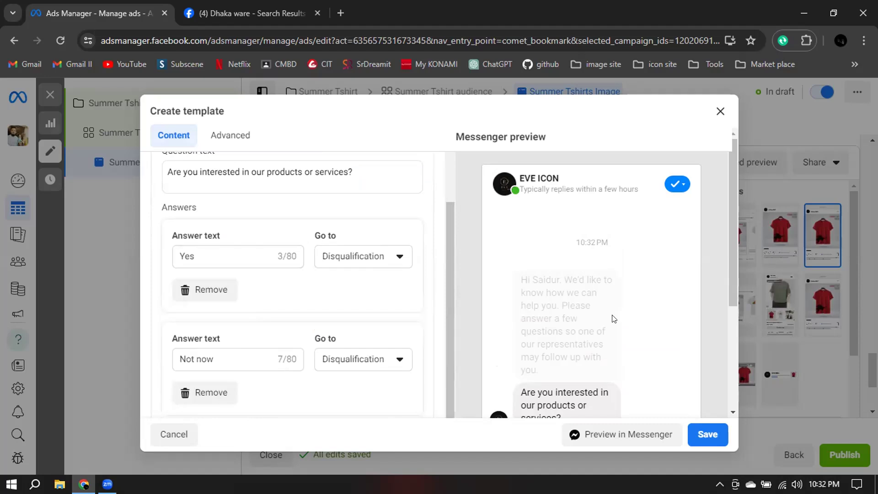
pyautogui.scroll(-2, 613, 319)
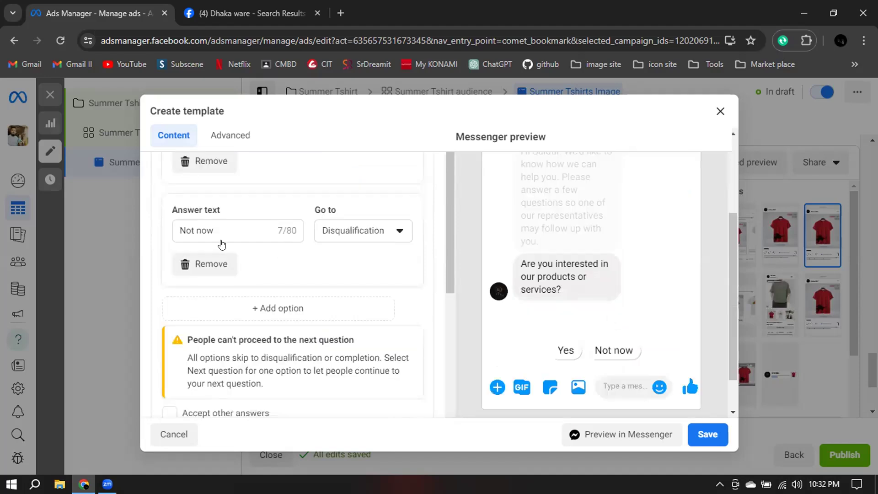
pyautogui.scroll(2, 222, 245)
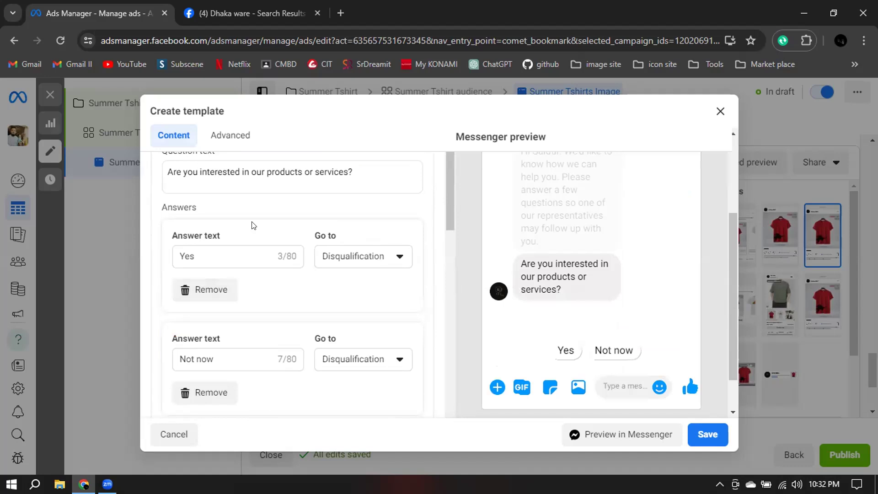
pyautogui.scroll(1, 173, 236)
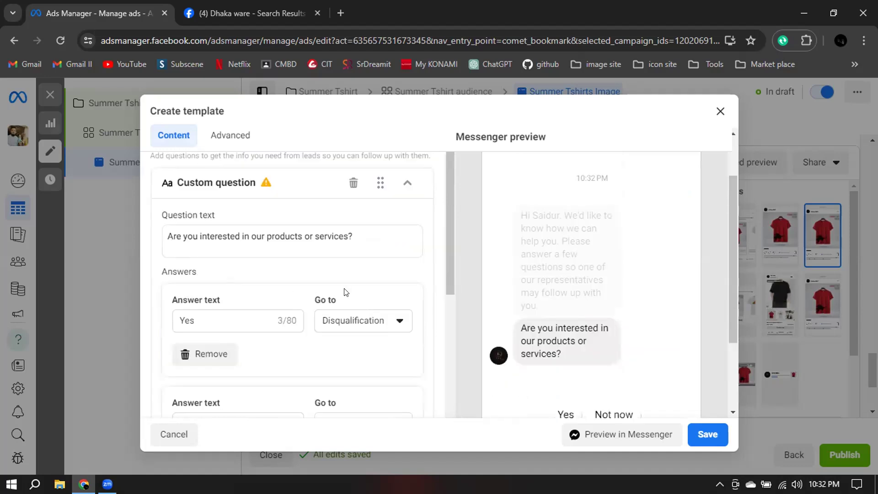
pyautogui.click(413, 189)
pyautogui.scroll(1, 437, 264)
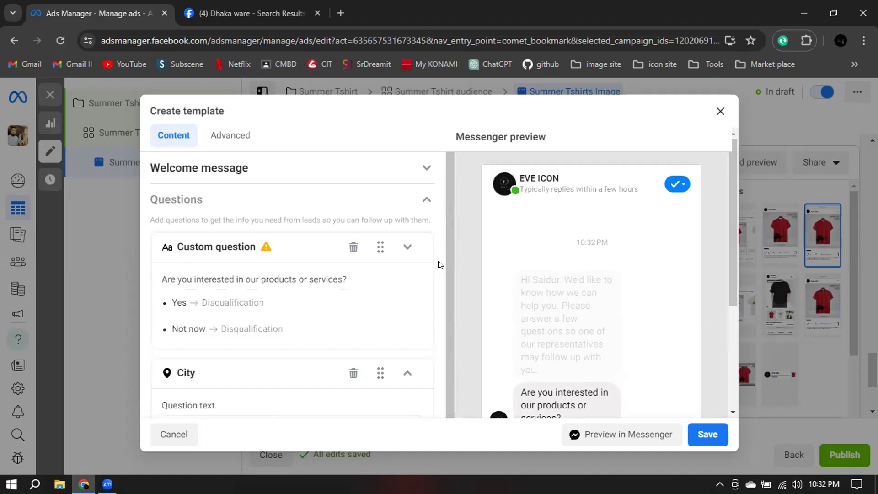
pyautogui.scroll(-1, 439, 264)
pyautogui.scroll(-1, 438, 265)
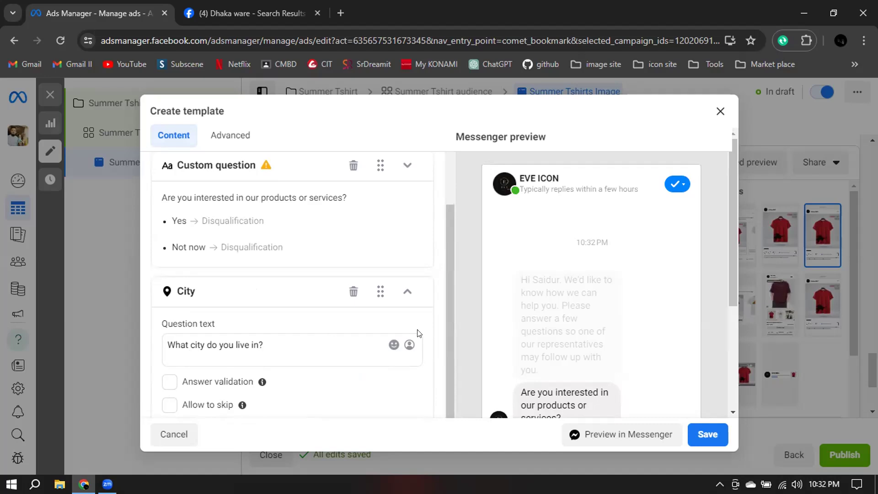
pyautogui.click(407, 291)
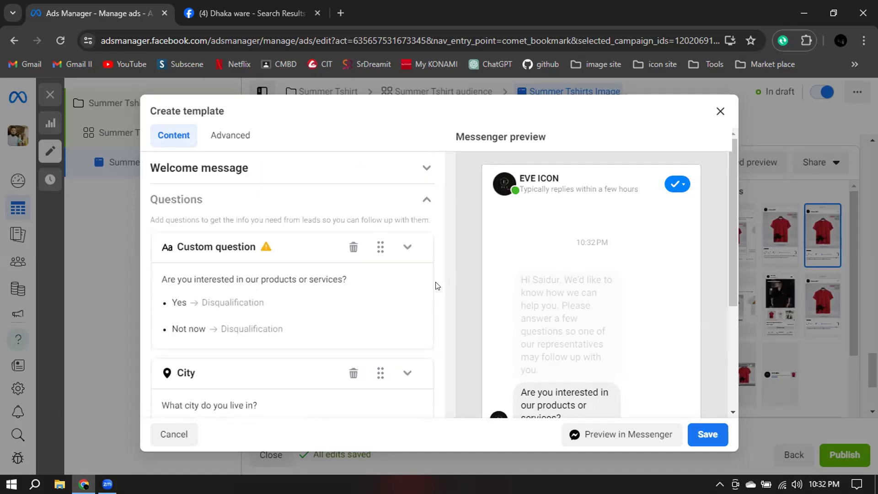
pyautogui.click(167, 435)
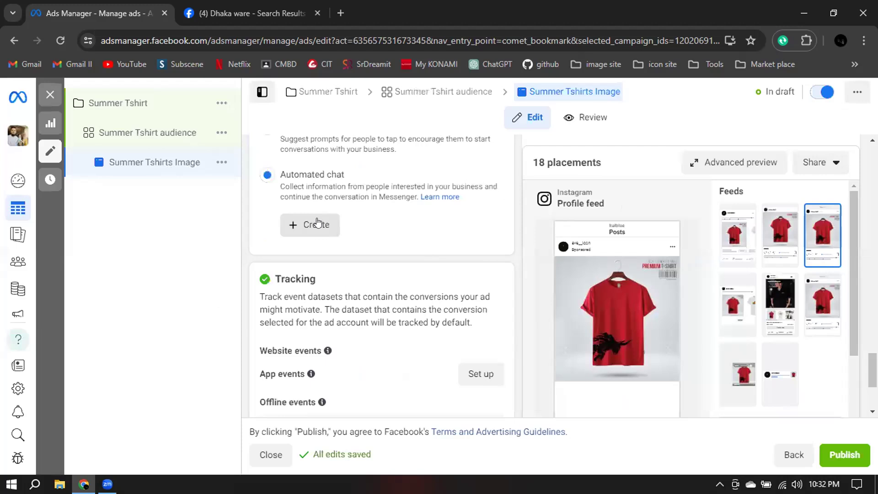
# Start a new automated chat template again and examine its completion message and attachment setting.
pyautogui.click(288, 226)
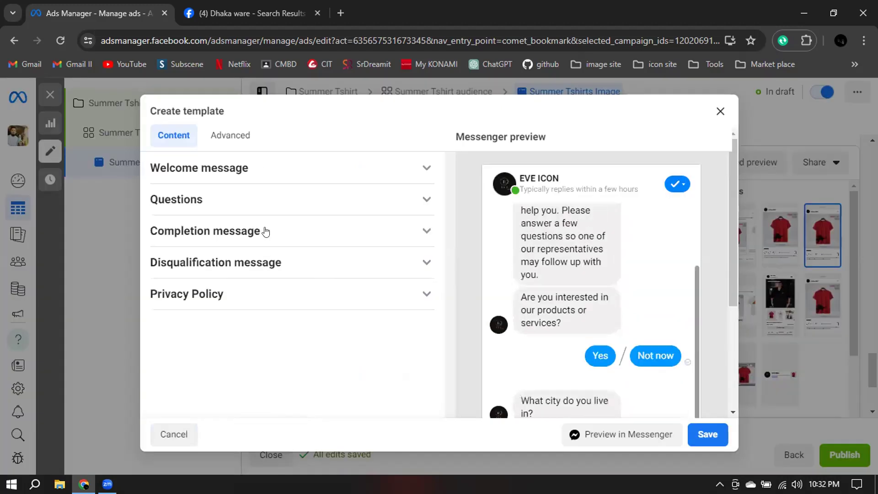
pyautogui.click(265, 232)
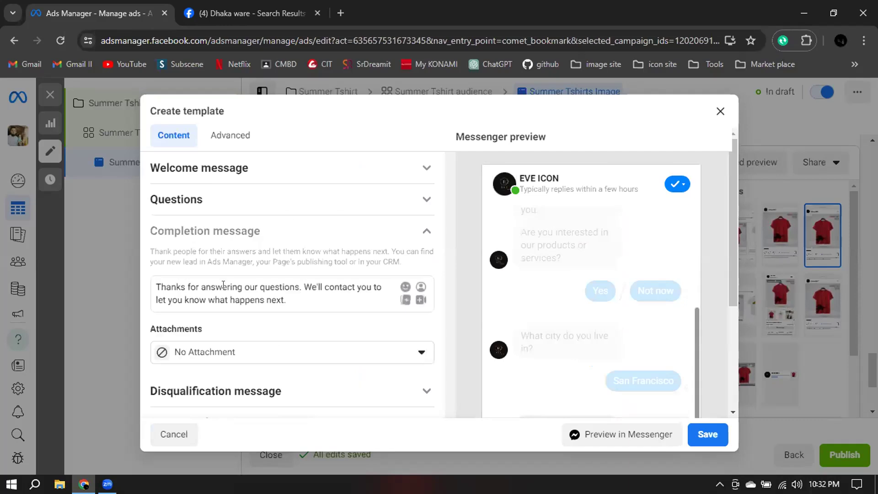
pyautogui.moveTo(302, 298); pyautogui.dragTo(150, 276)
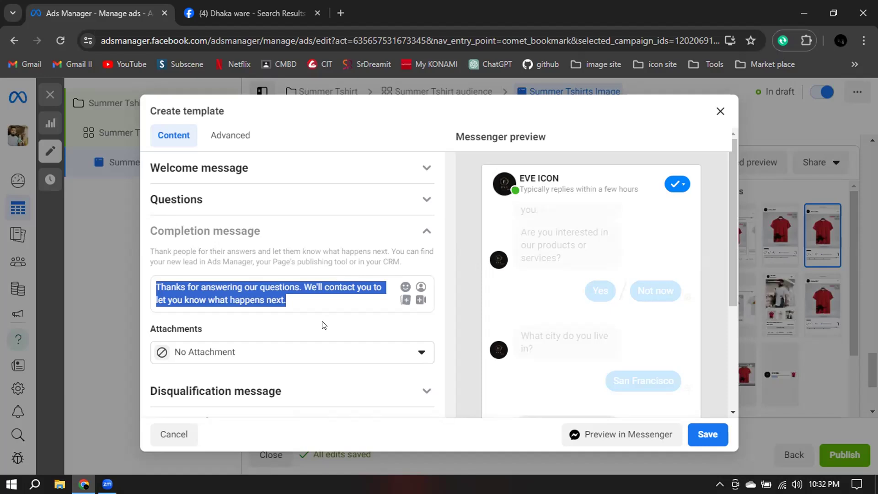
pyautogui.click(240, 308)
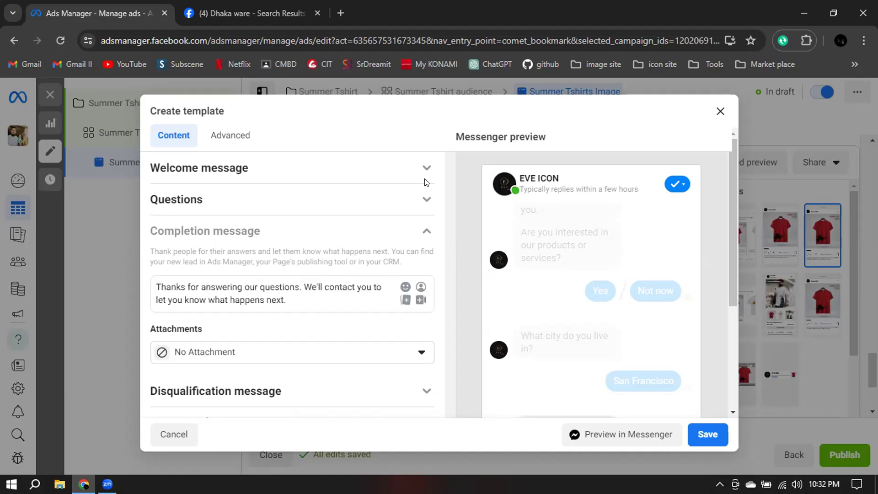
pyautogui.scroll(-2, 275, 228)
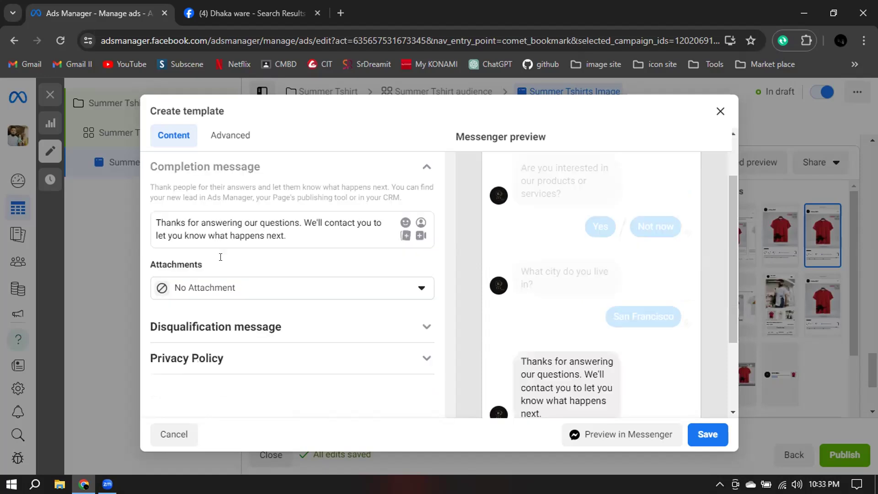
pyautogui.scroll(2, 402, 197)
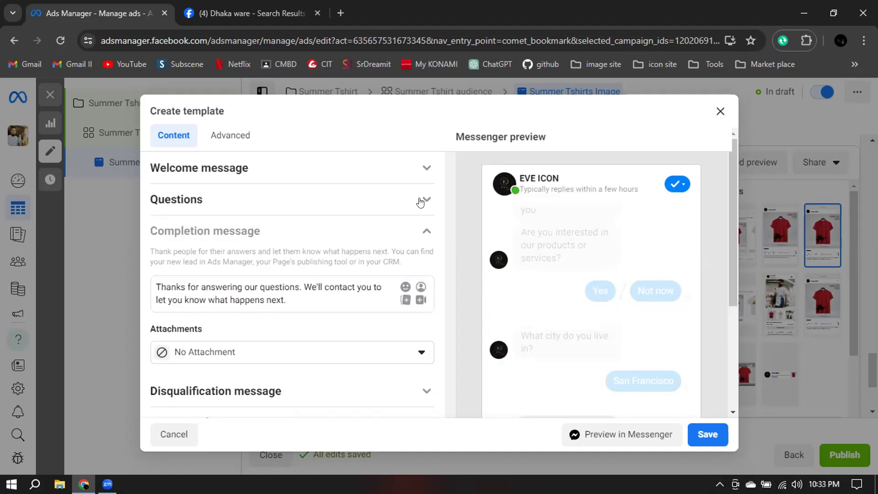
pyautogui.click(421, 232)
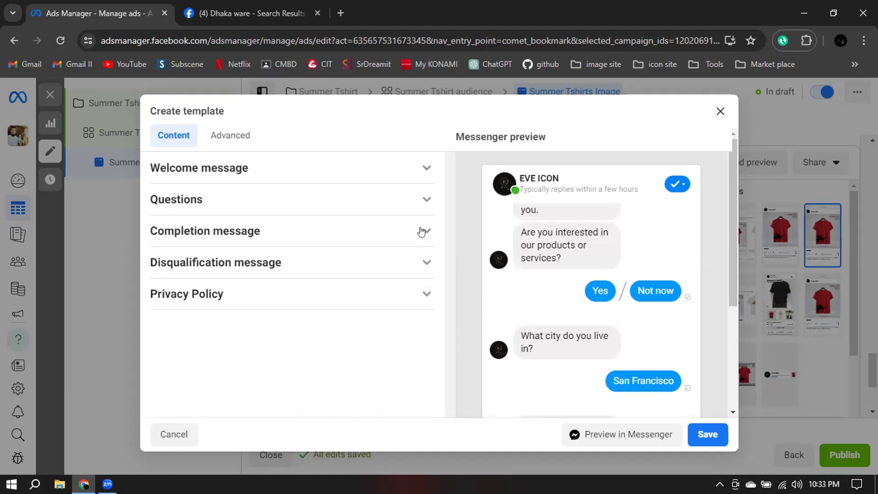
# Examine the template's disqualification message and its Privacy Policy section.
pyautogui.click(199, 264)
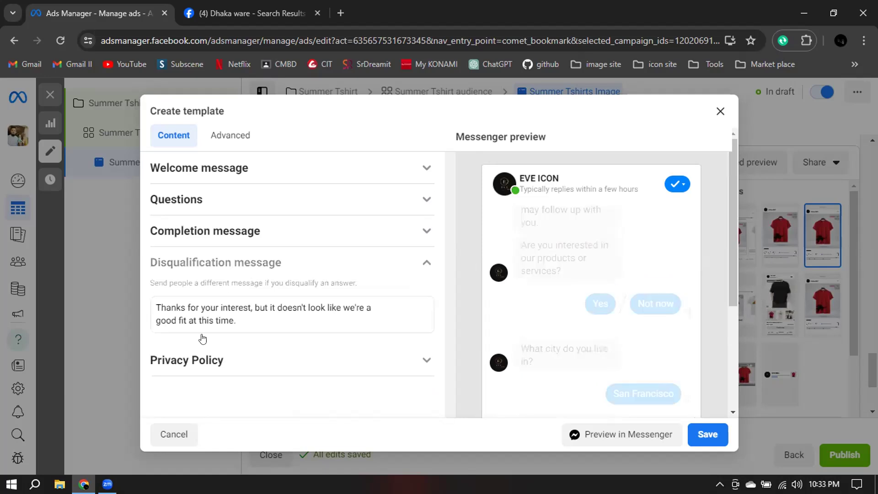
pyautogui.click(190, 359)
pyautogui.click(173, 295)
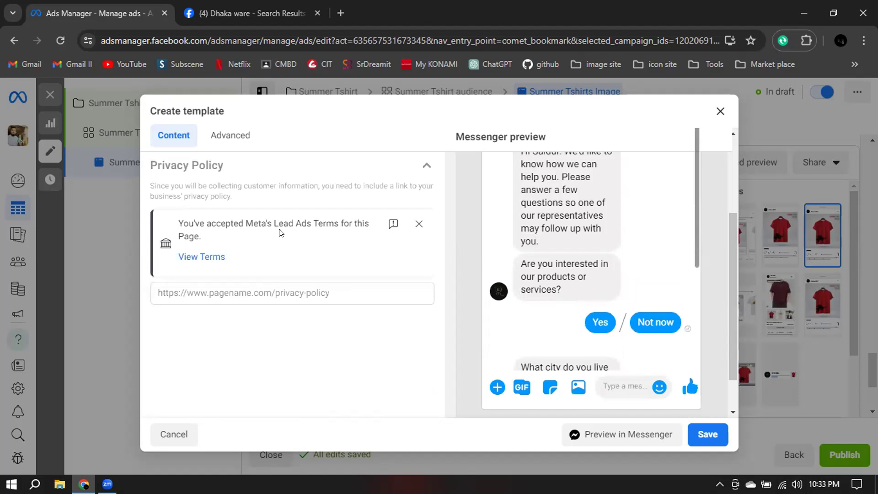
# View Meta's Lead Ad Terms for the page, and close the automated chat template without saving.
pyautogui.click(191, 259)
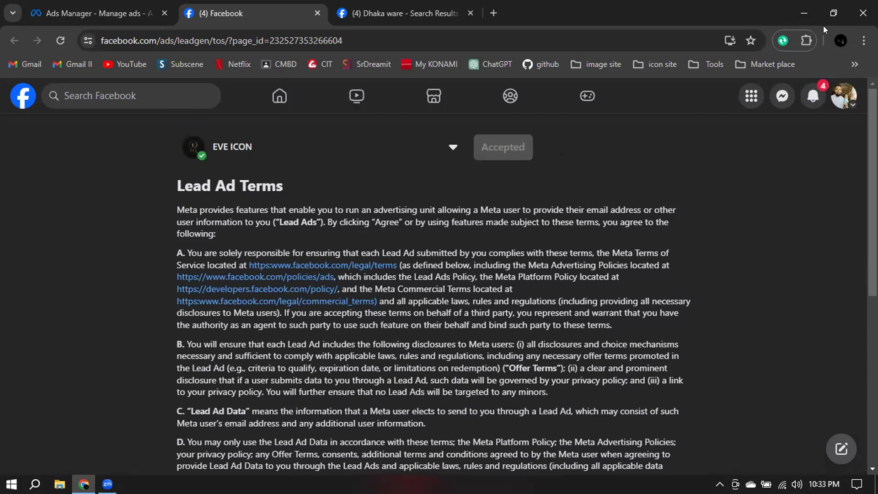
pyautogui.click(316, 13)
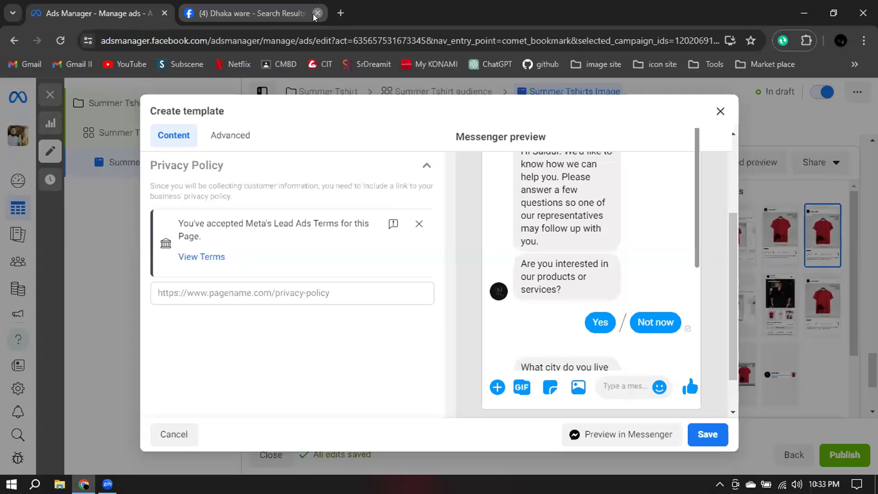
pyautogui.click(418, 169)
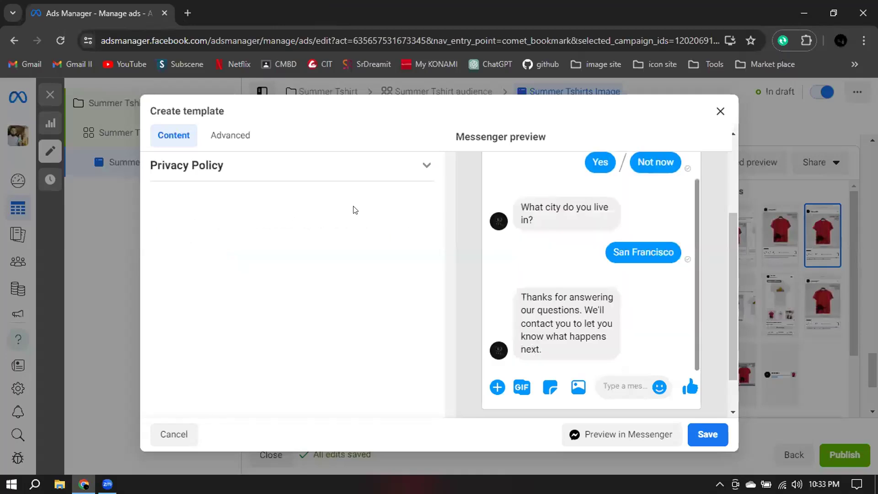
pyautogui.press('Escape')
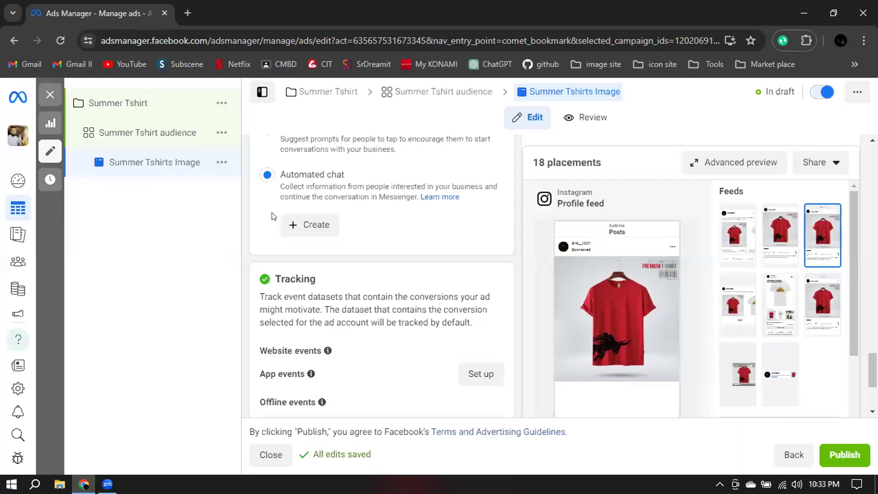
pyautogui.scroll(2, 501, 215)
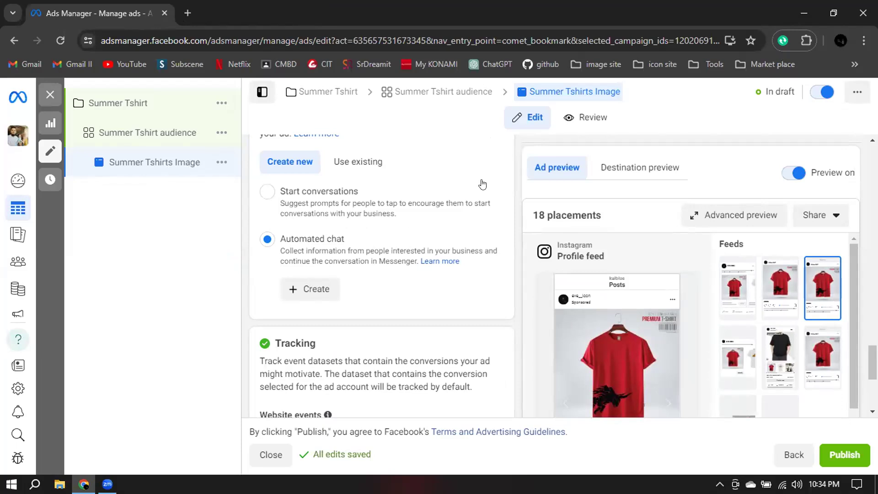
# Examine the ad's Tracking section, including website events, app events, offline events and URL parameters.
pyautogui.scroll(-4, 482, 184)
pyautogui.moveTo(323, 216)
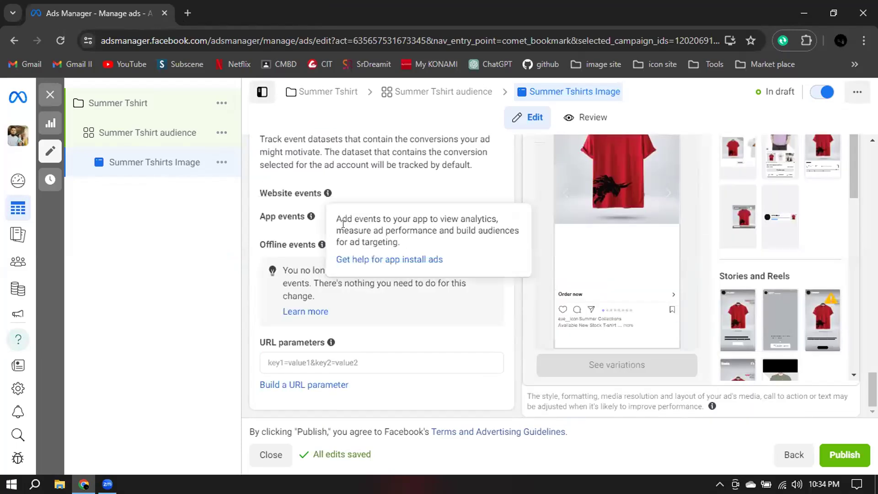
pyautogui.scroll(1, 293, 214)
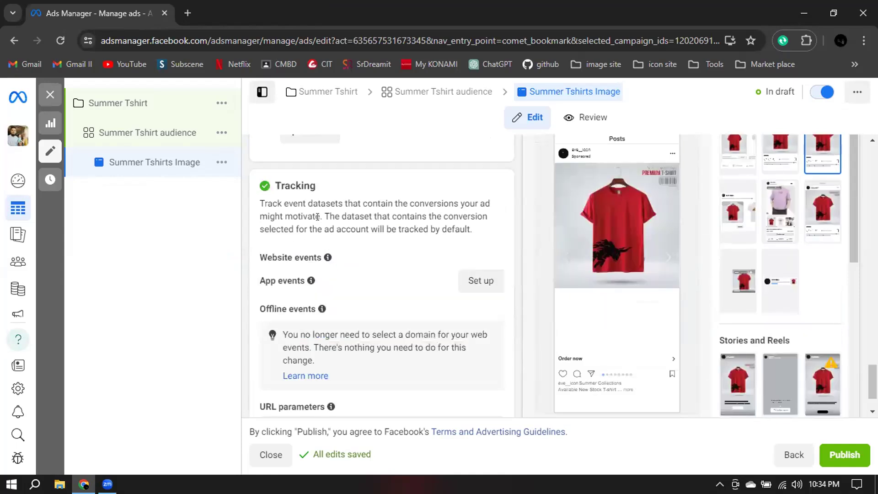
pyautogui.scroll(-1, 320, 223)
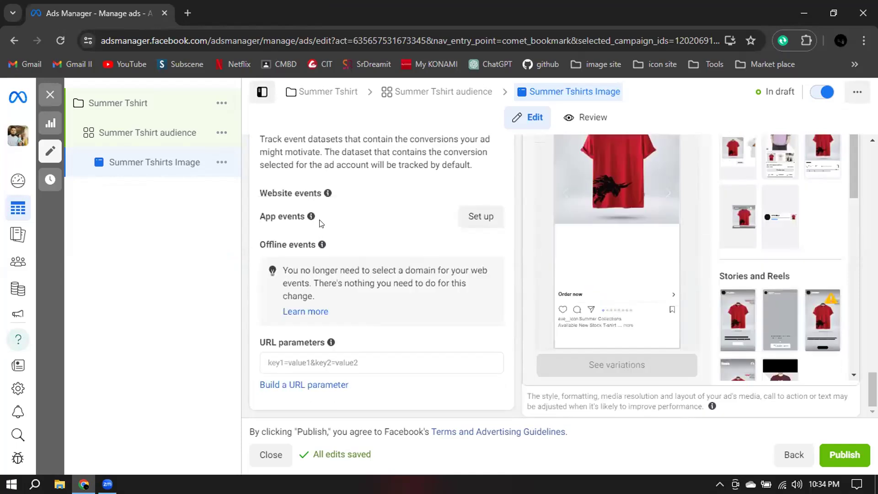
# Try to publish the campaign, choose debit or credit card as payment method, and examine the card details fields.
pyautogui.click(837, 465)
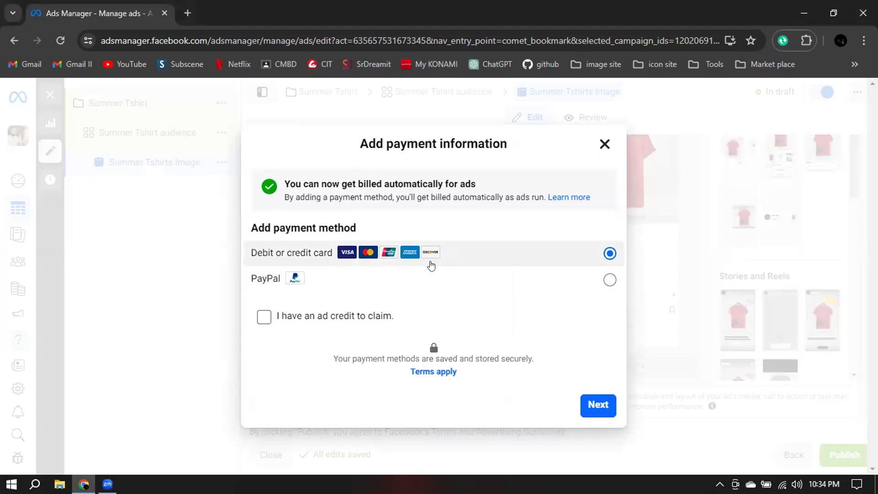
pyautogui.click(590, 404)
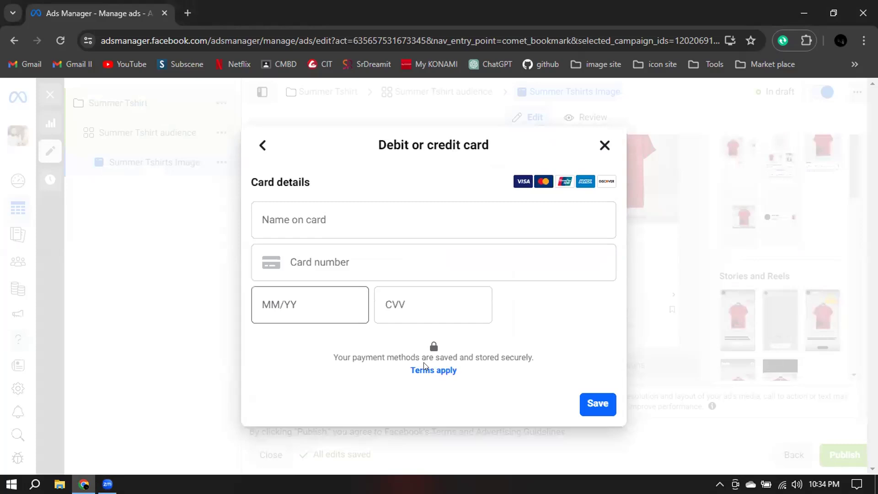
pyautogui.click(308, 206)
pyautogui.click(308, 206)
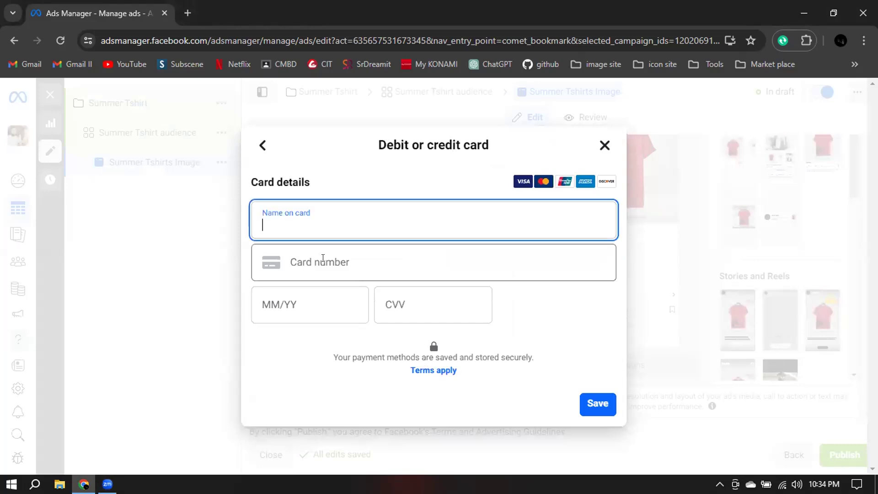
pyautogui.click(323, 259)
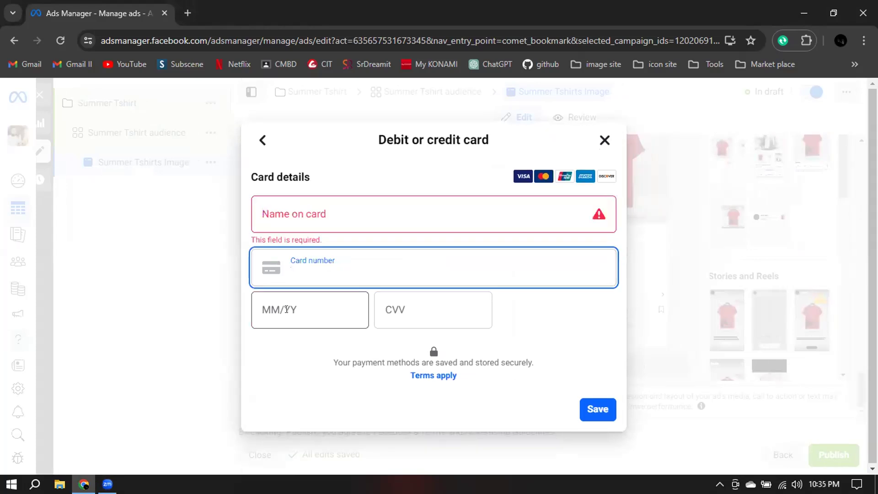
pyautogui.click(286, 309)
pyautogui.click(438, 314)
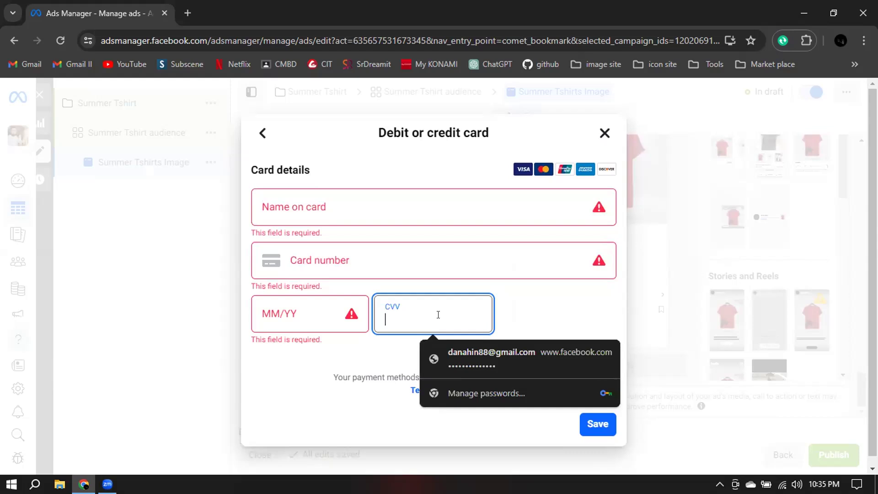
pyautogui.click(588, 339)
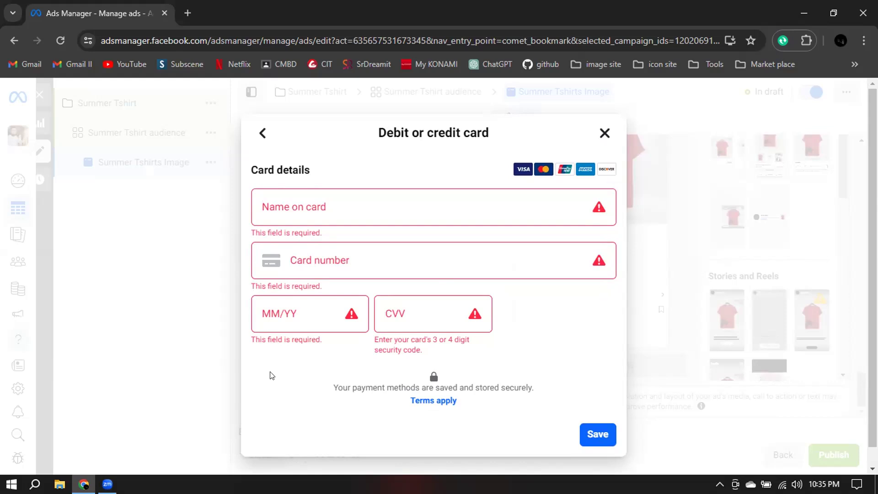
# Go through the name, card number, expiry and CVV fields again, and close the payment form without saving.
pyautogui.click(295, 203)
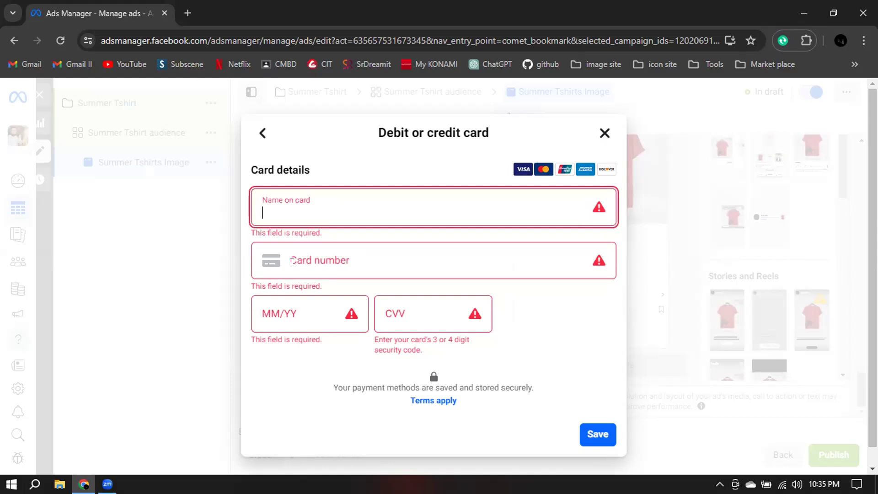
pyautogui.press('Tab')
pyautogui.click(277, 313)
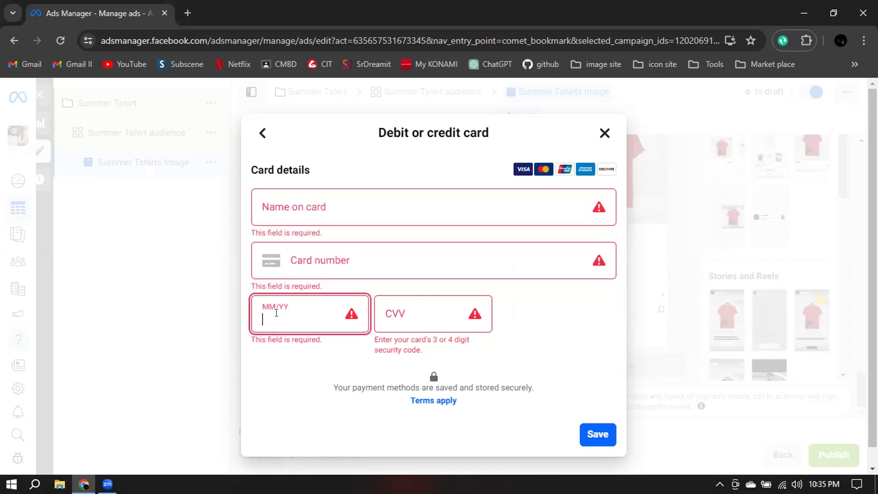
pyautogui.click(399, 317)
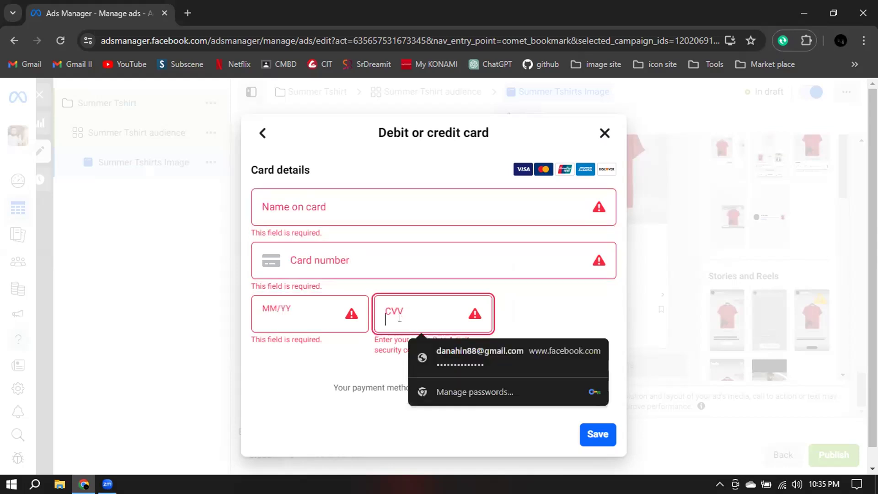
pyautogui.click(558, 426)
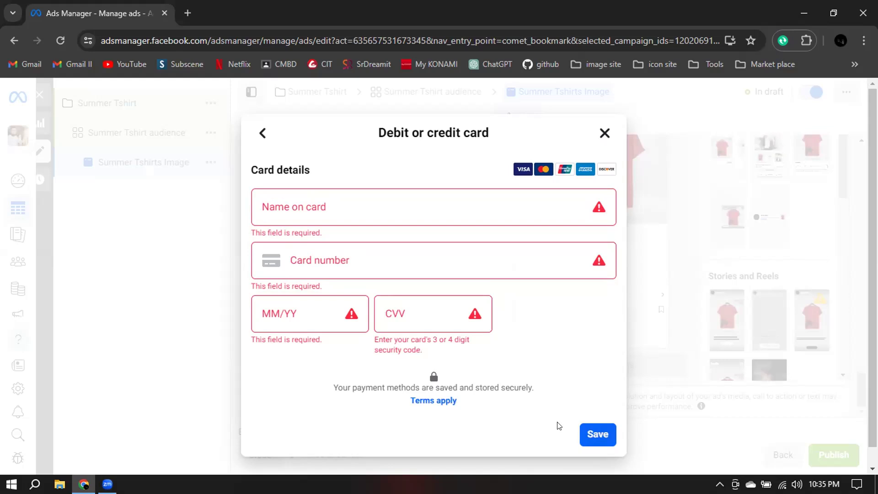
pyautogui.click(604, 133)
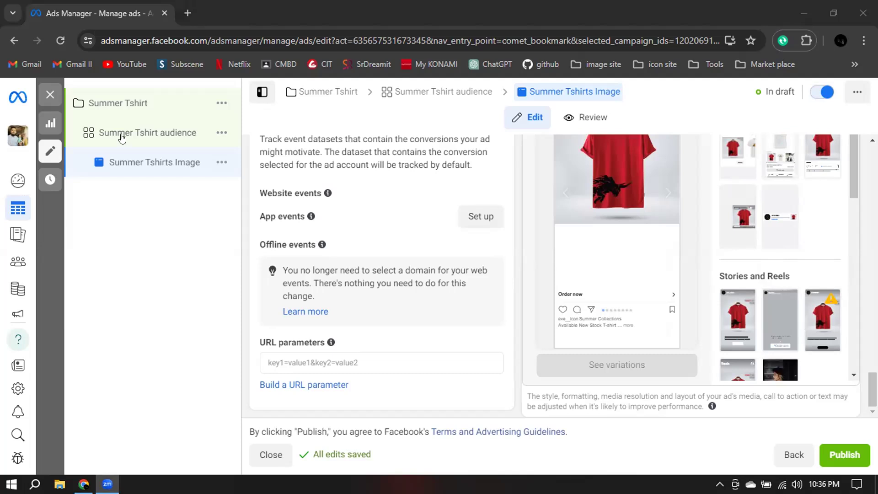
# Review the "Summer Tshirt" campaign's name, special ad categories and objective settings.
pyautogui.click(117, 101)
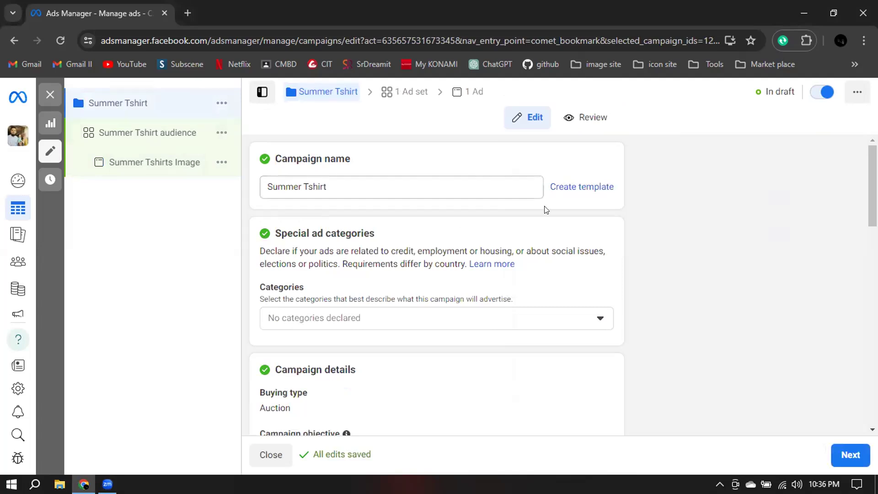
pyautogui.scroll(-5, 557, 210)
pyautogui.scroll(1, 666, 215)
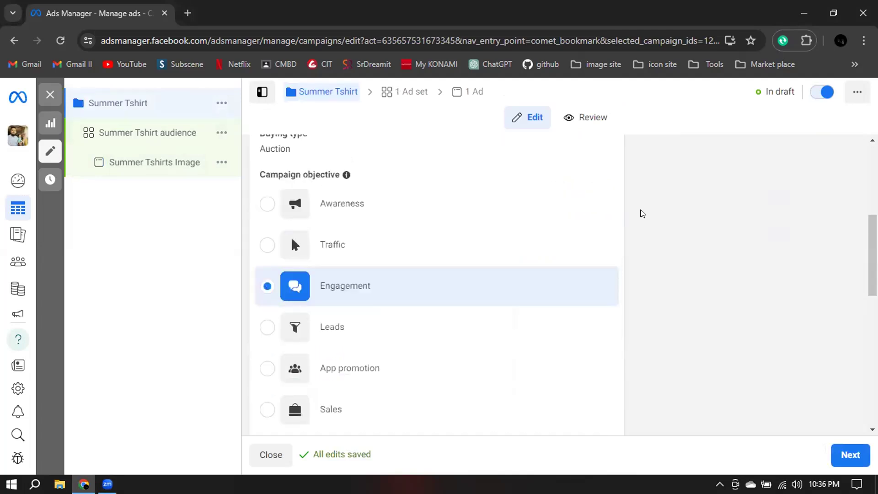
pyautogui.scroll(5, 585, 161)
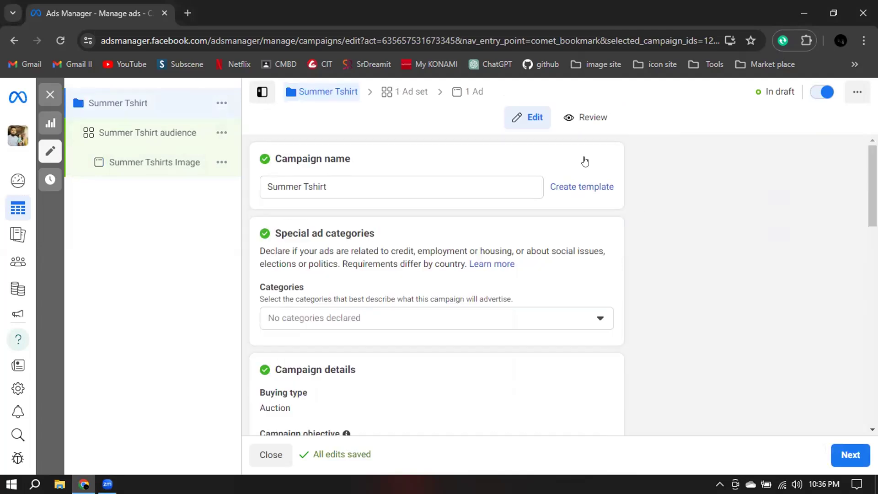
# Review the "Summer Tshirt audience" ad set's messaging destinations, schedule and audience settings.
pyautogui.click(153, 141)
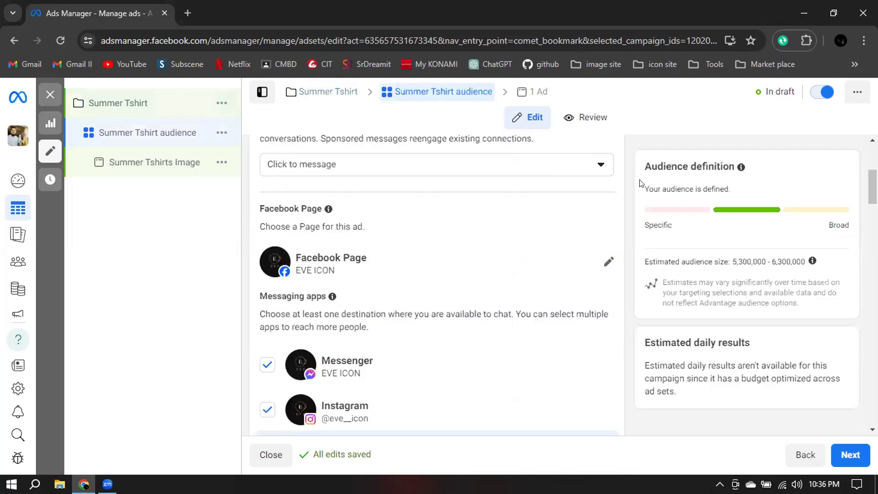
pyautogui.scroll(-5, 639, 183)
pyautogui.scroll(-5, 639, 183)
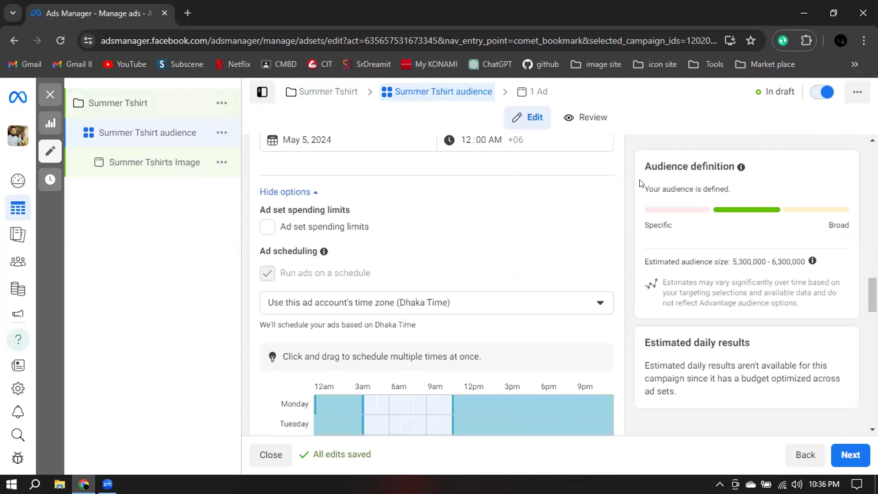
pyautogui.scroll(-5, 640, 183)
pyautogui.scroll(-3, 581, 193)
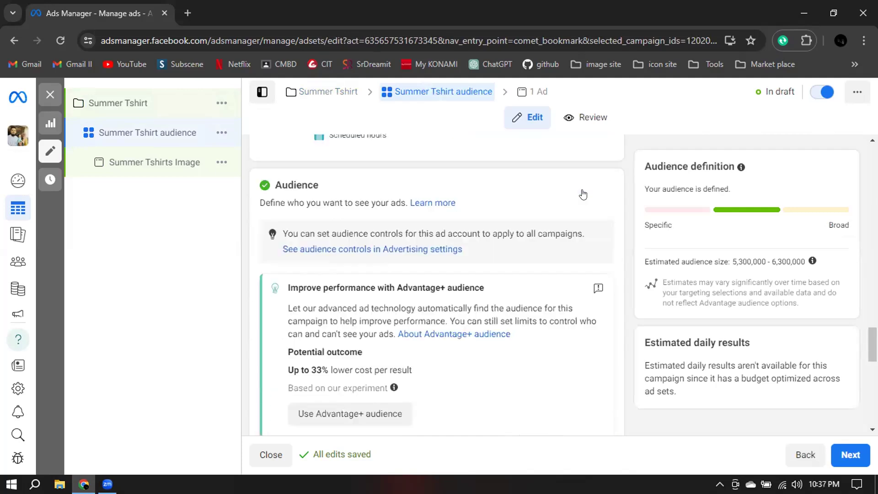
pyautogui.scroll(-5, 366, 232)
pyautogui.scroll(-3, 581, 304)
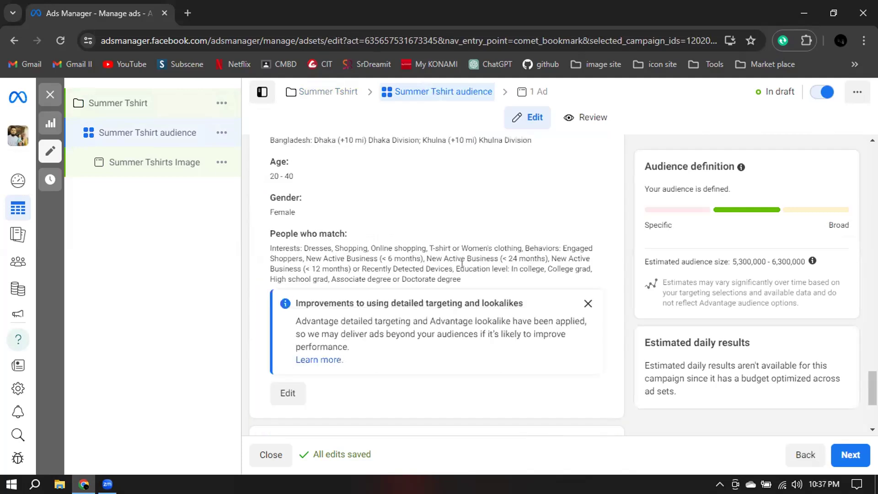
# Dismiss the notice about detailed targeting and lookalikes, and examine the audience's "People who match" criteria.
pyautogui.click(583, 303)
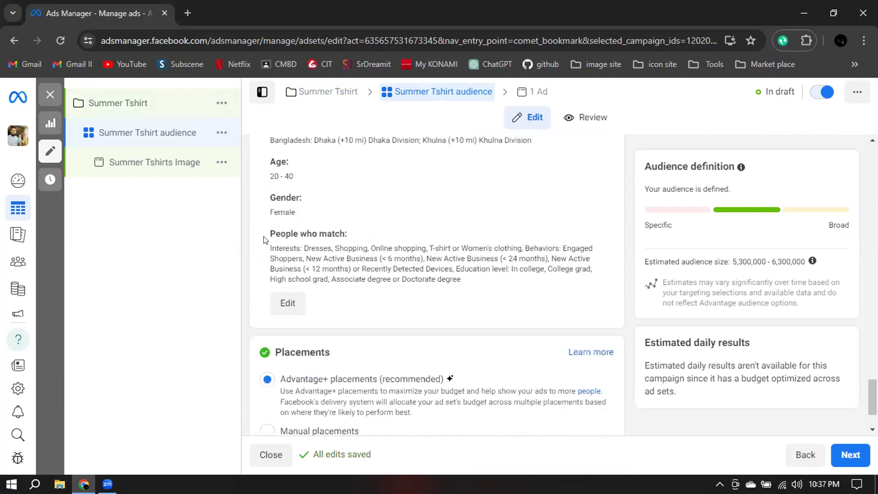
pyautogui.moveTo(280, 252); pyautogui.dragTo(449, 272)
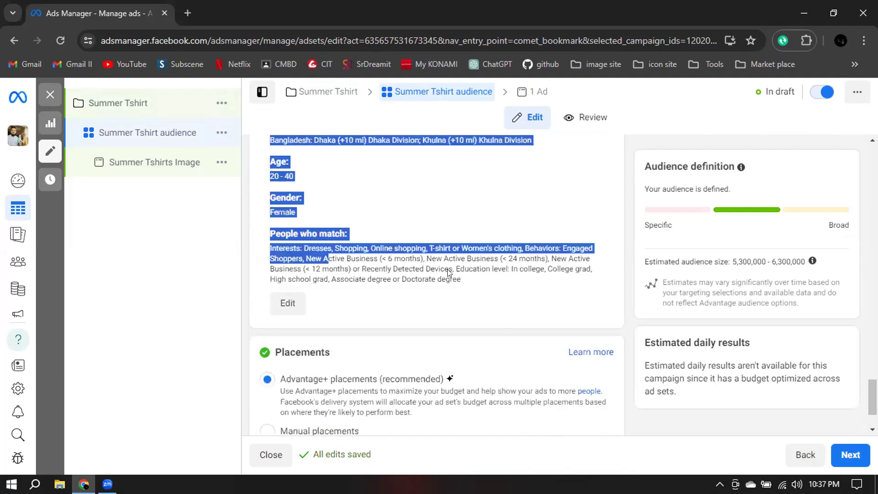
pyautogui.click(468, 284)
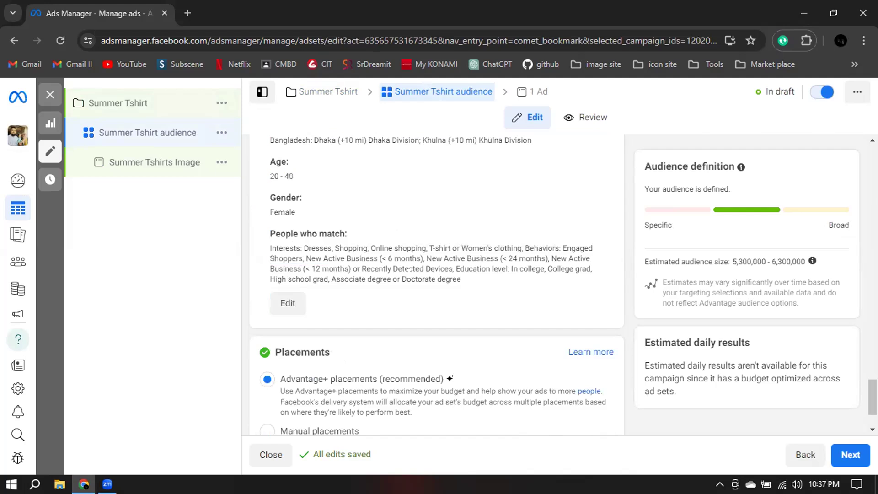
pyautogui.tripleClick(479, 283)
pyautogui.click(331, 243)
# Return to the settings of the "Summer Tshirts Image" ad.
pyautogui.click(156, 162)
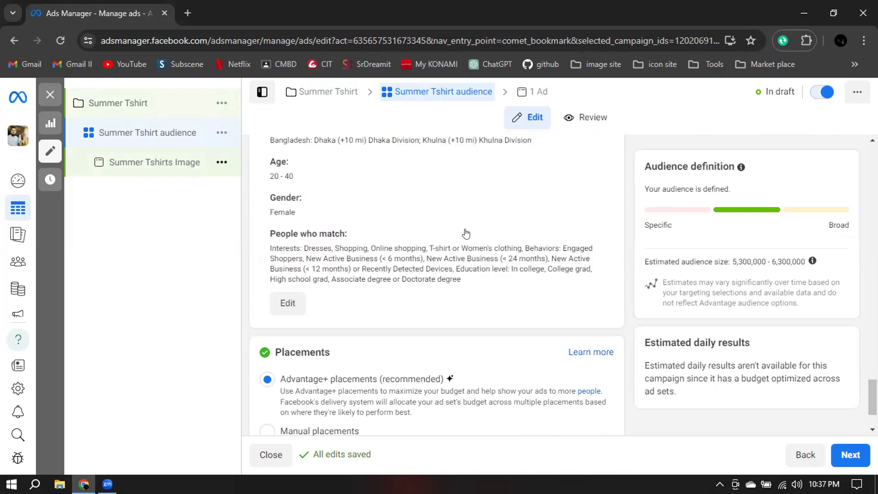
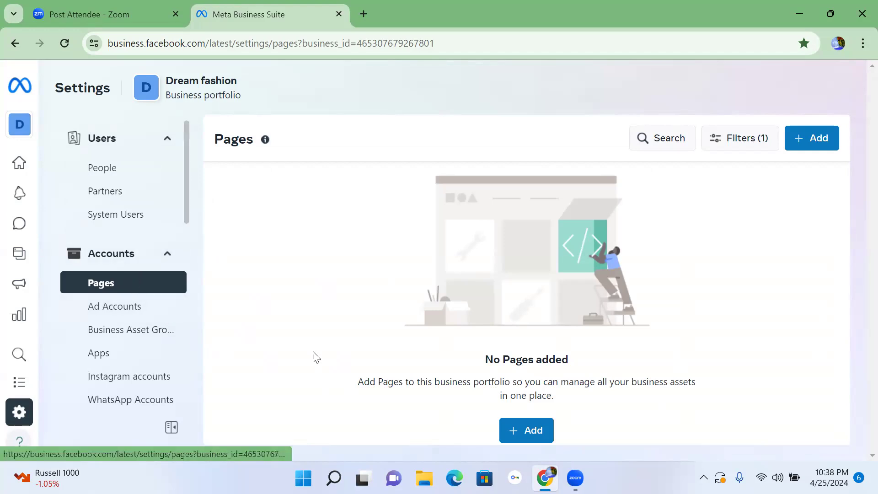
# Review the options for adding a Facebook Page to the Dream fashion portfolio, and dismiss them.
pyautogui.click(539, 430)
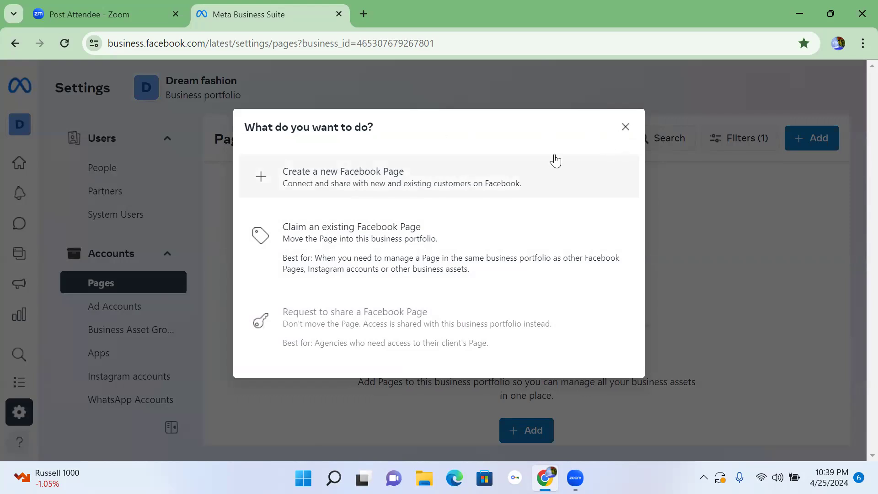
pyautogui.click(616, 138)
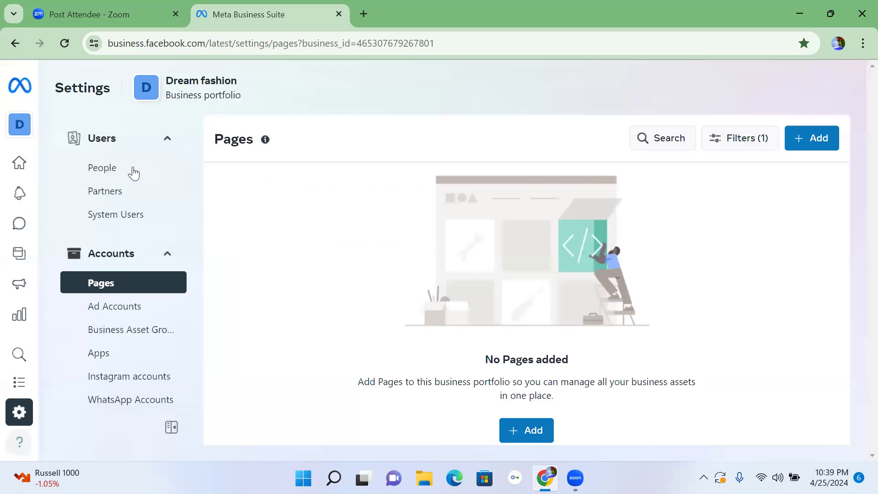
# Open the full Business settings of the Dream fashion portfolio.
pyautogui.scroll(-5, 123, 182)
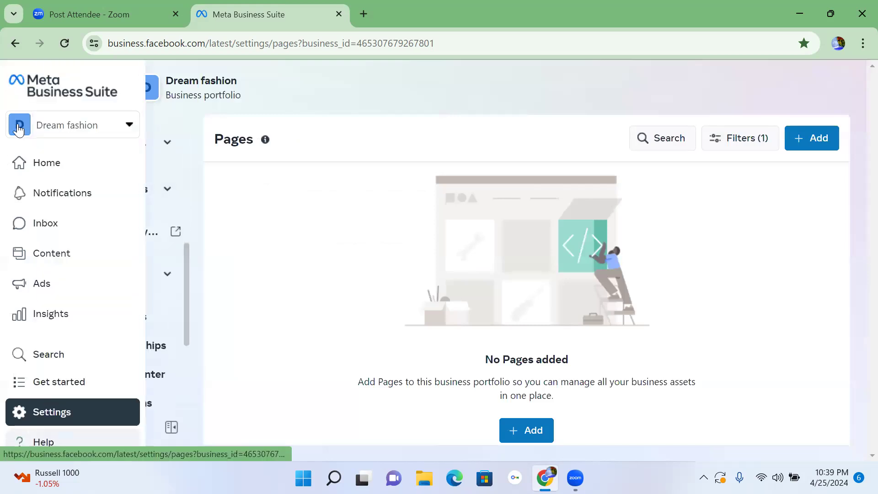
pyautogui.click(22, 128)
pyautogui.click(130, 124)
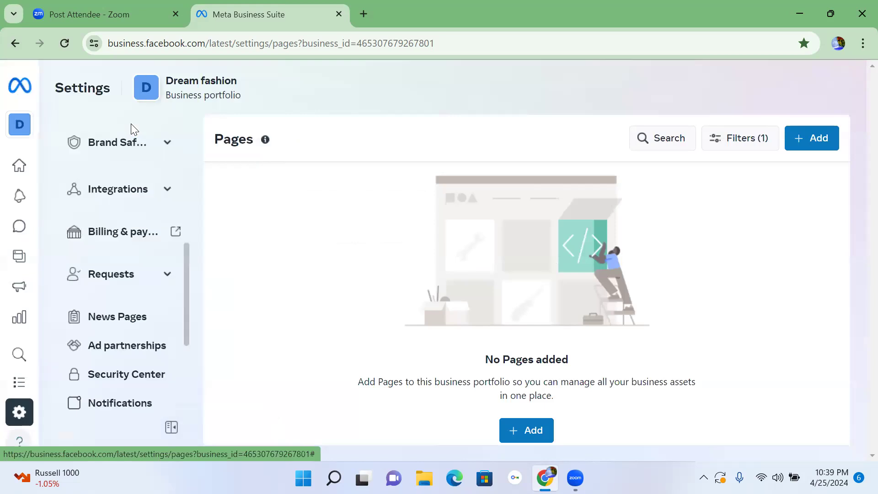
pyautogui.moveTo(33, 190)
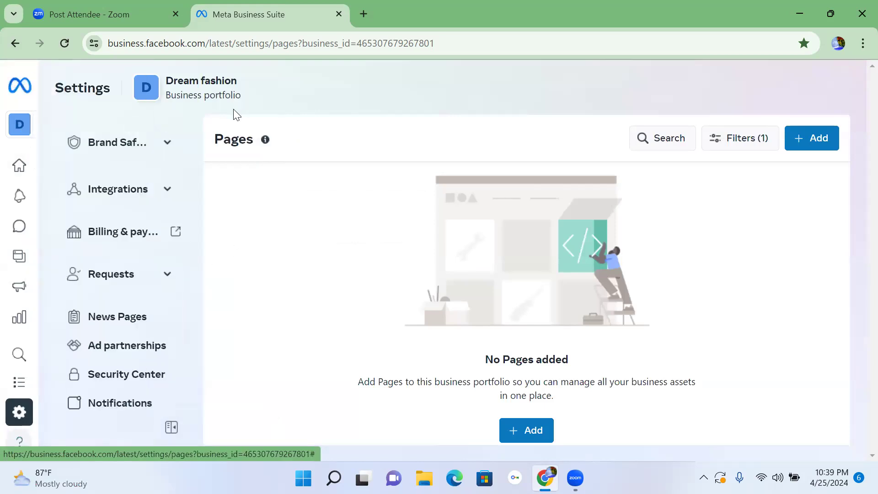
pyautogui.scroll(-4, 114, 311)
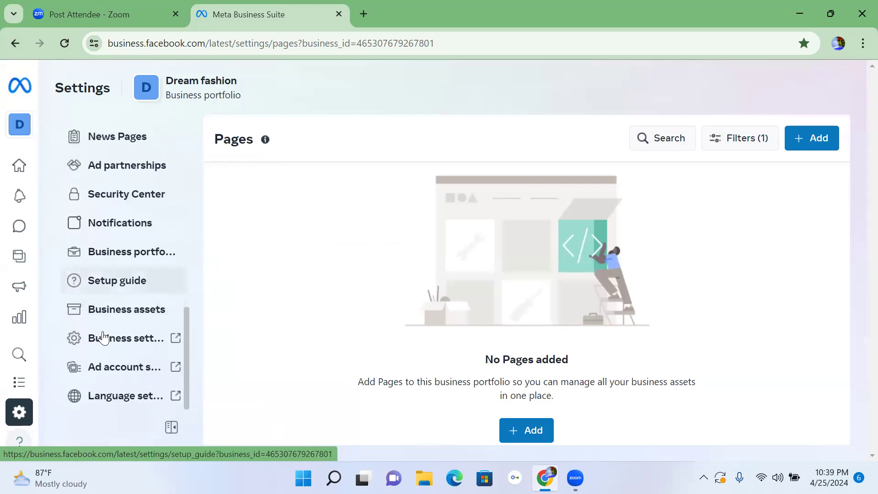
pyautogui.click(101, 338)
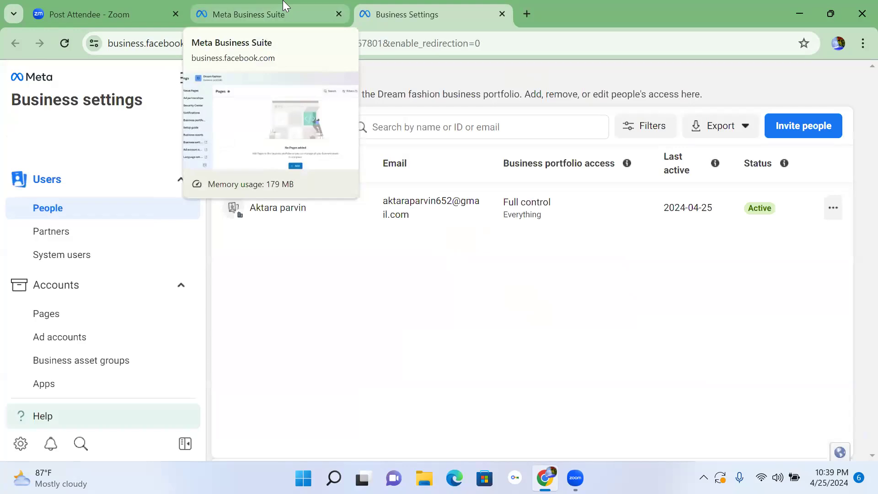
# Go to the portfolio's Pages in Business settings and start adding an existing Facebook Page.
pyautogui.click(49, 320)
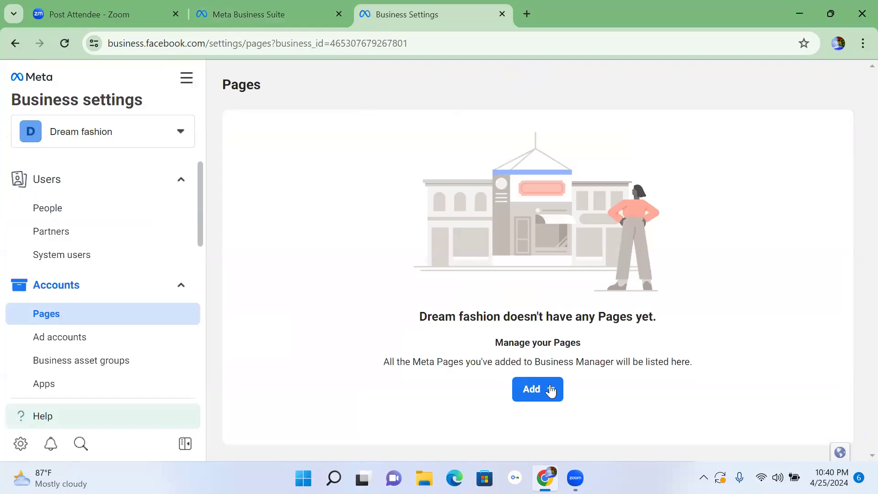
pyautogui.click(538, 390)
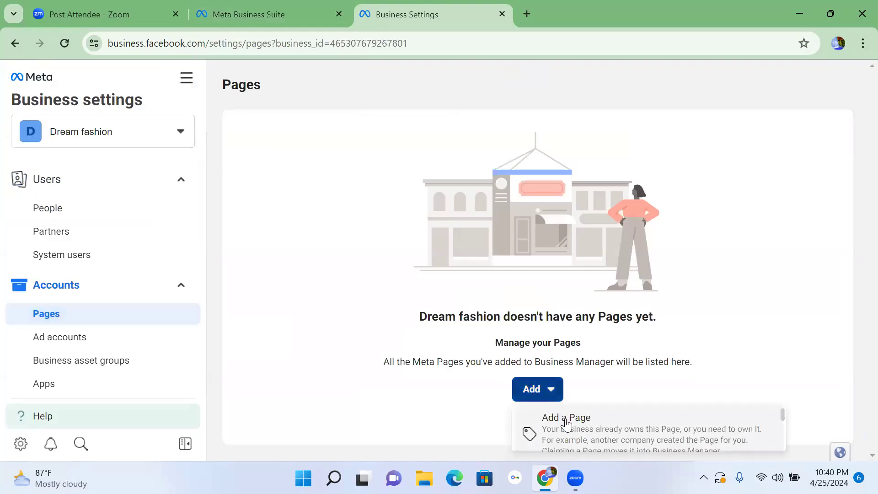
pyautogui.click(566, 418)
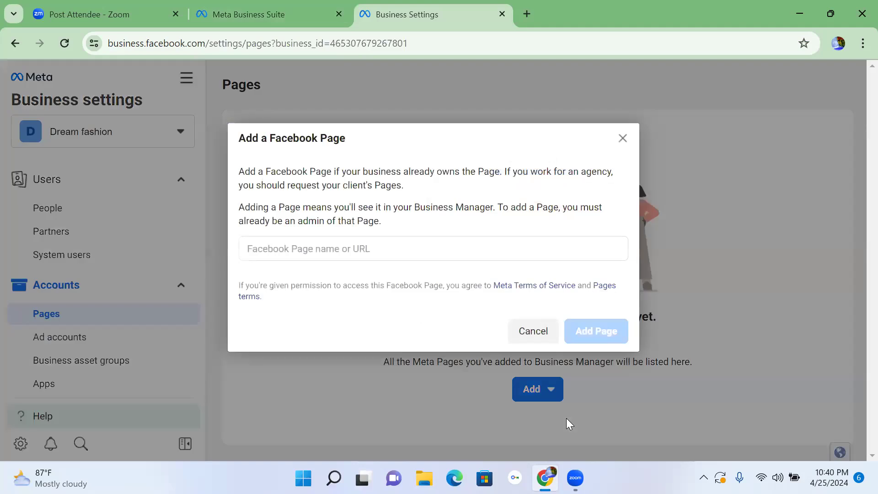
pyautogui.click(327, 248)
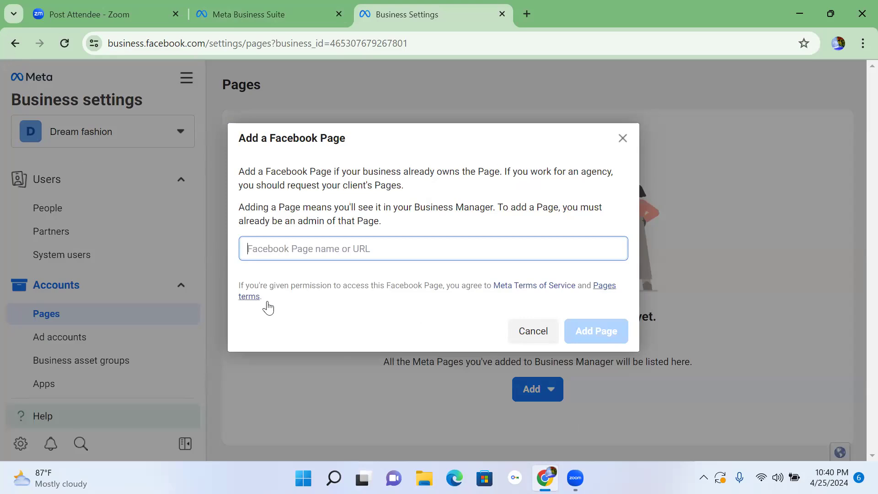
pyautogui.rightClick(296, 248)
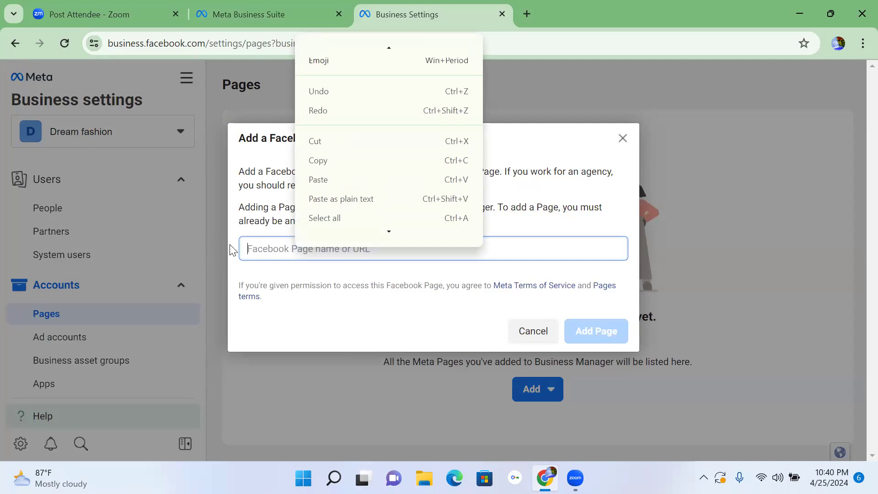
pyautogui.click(274, 245)
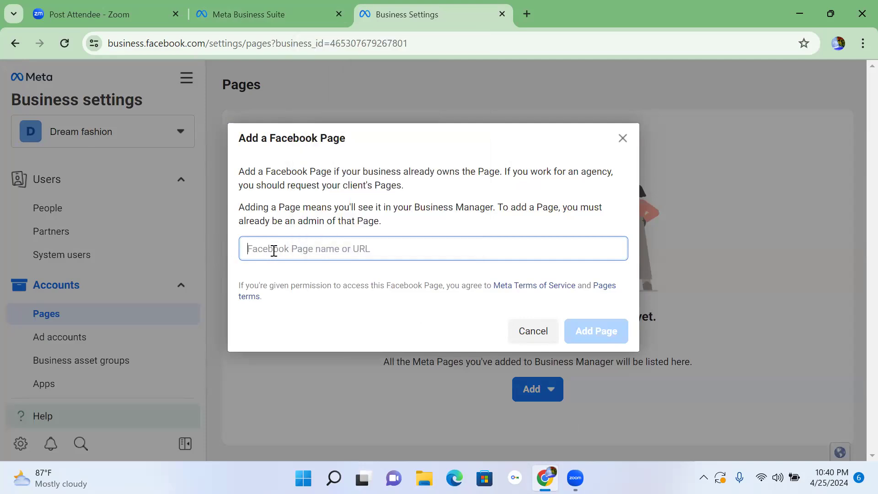
pyautogui.write('bes')
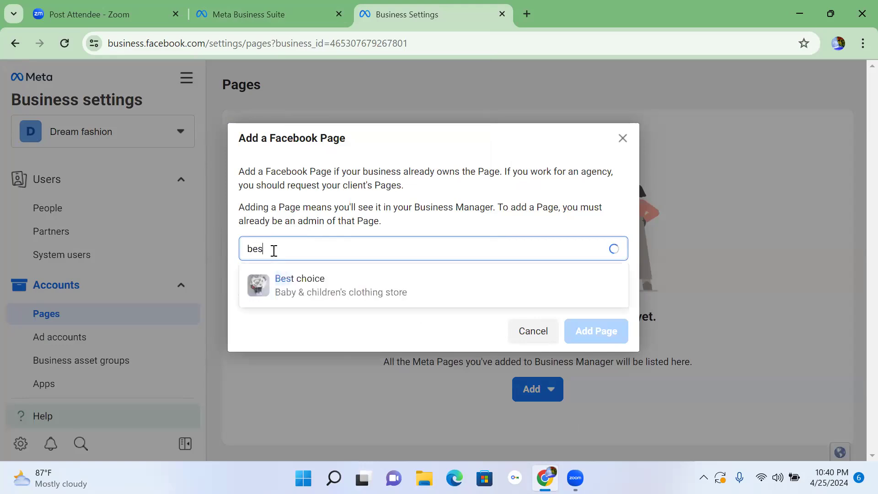
pyautogui.write('t')
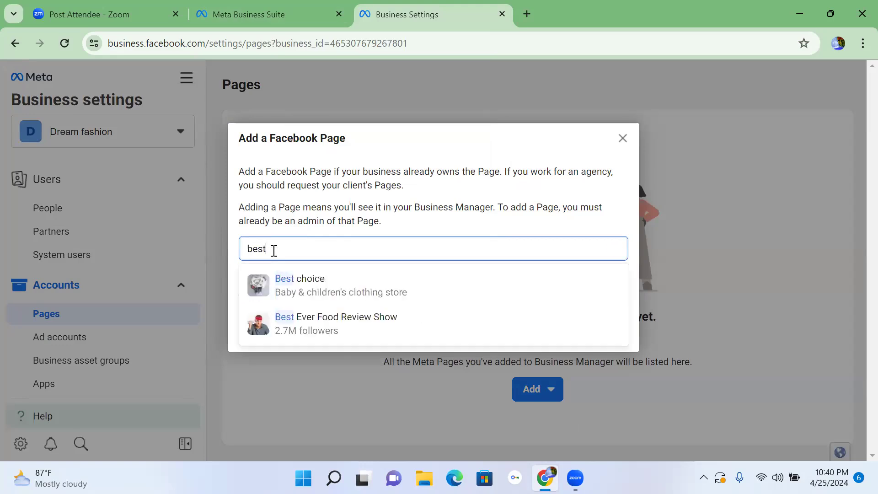
pyautogui.press('BackSpace')
pyautogui.press('BackSpace')
pyautogui.press('BackSpace')
pyautogui.press('BackSpace')
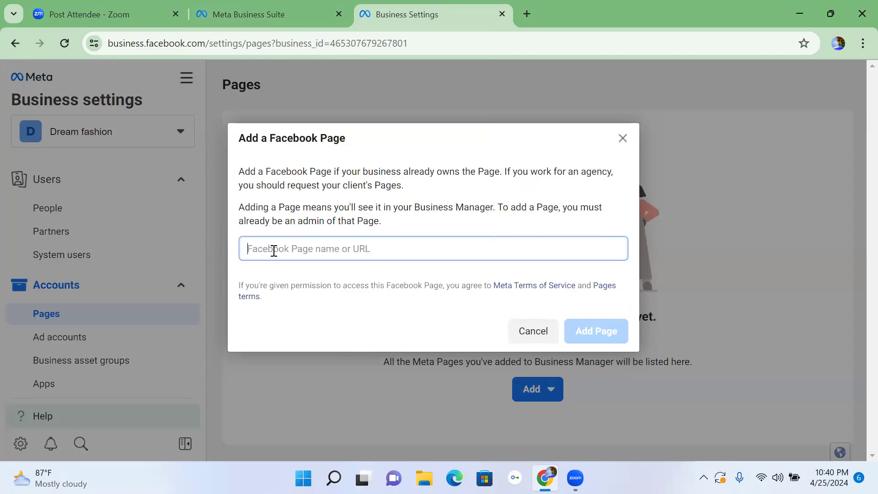
# Search for "Best", choose the Best choice Page and add it to the Dream fashion portfolio.
pyautogui.press('capslock')
pyautogui.write('B')
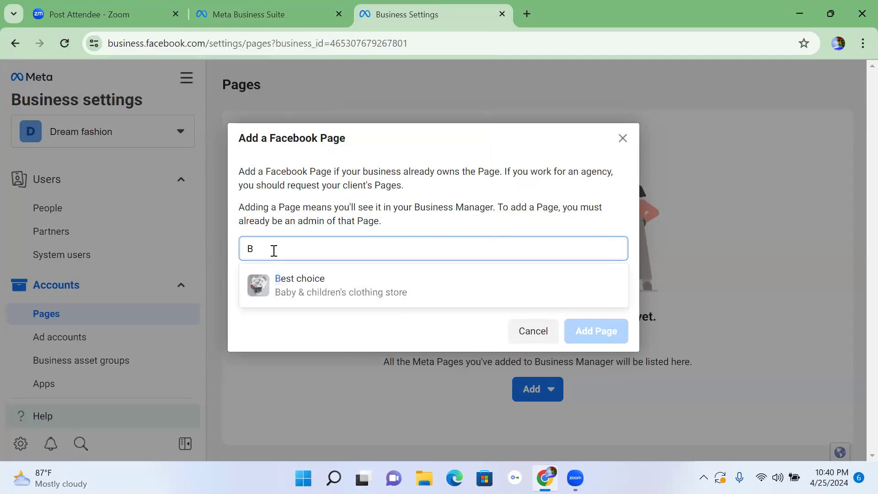
pyautogui.press('capslock')
pyautogui.write('est')
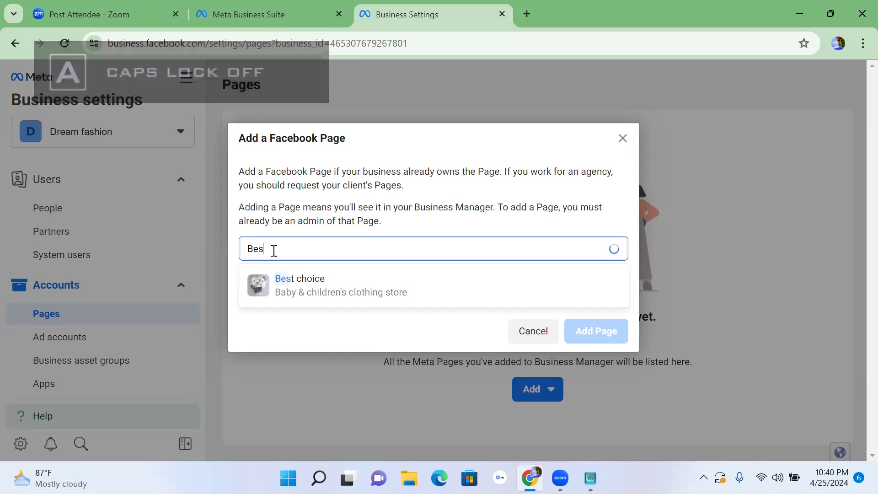
pyautogui.click(303, 287)
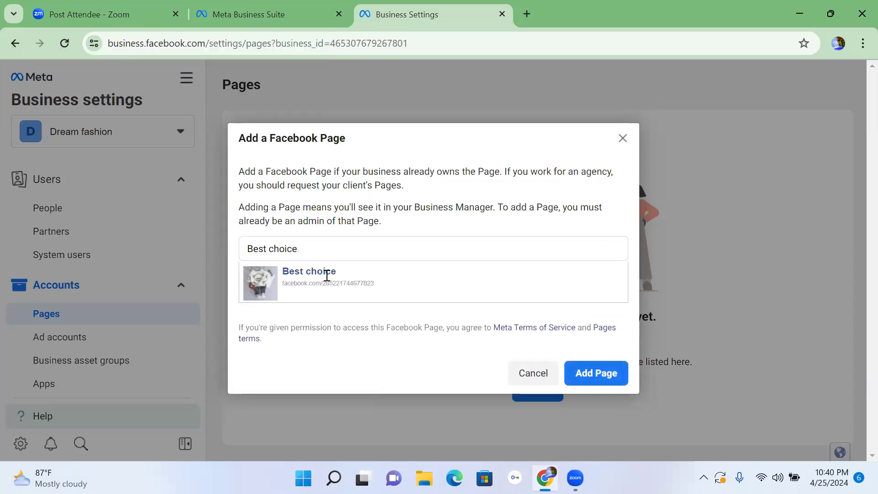
pyautogui.click(607, 382)
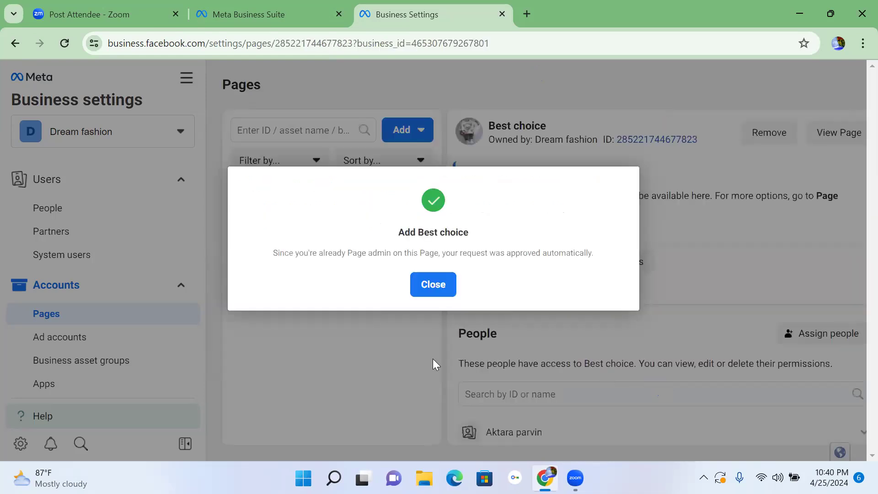
pyautogui.click(438, 285)
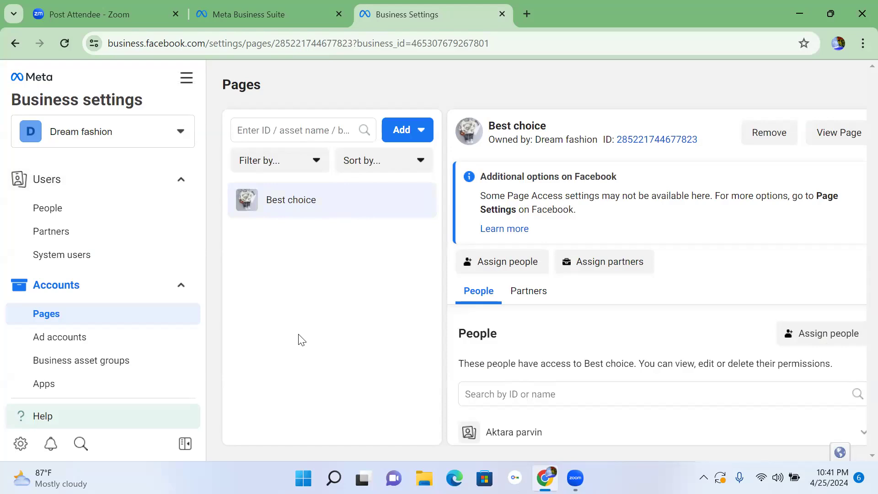
# Start a request for access to a Page, select Best choice as the primary Page, and close the request without submitting it.
pyautogui.click(396, 131)
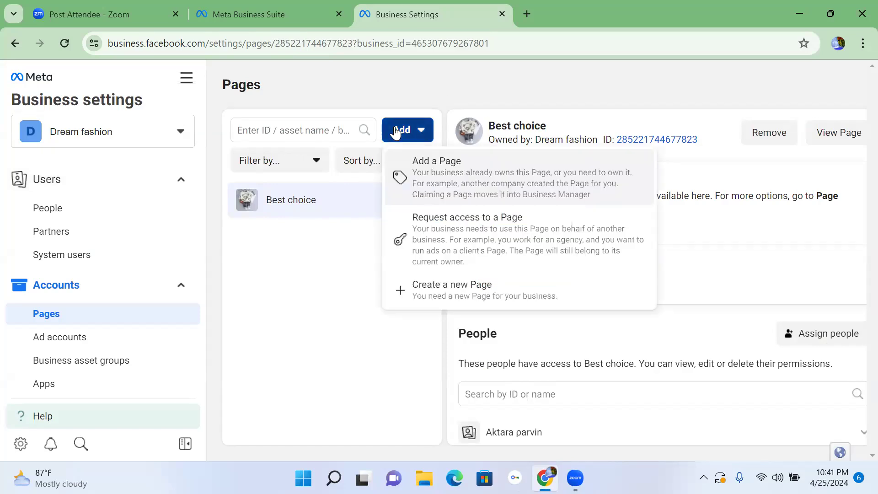
pyautogui.click(446, 244)
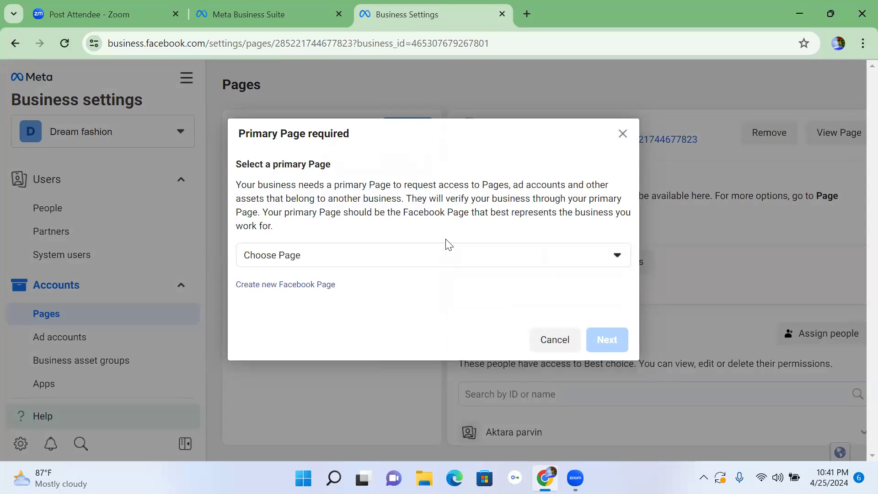
pyautogui.click(265, 260)
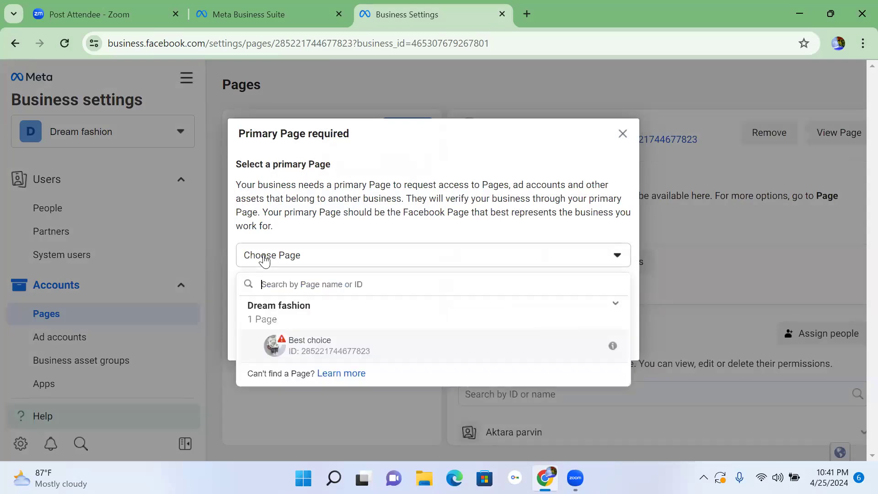
pyautogui.click(333, 347)
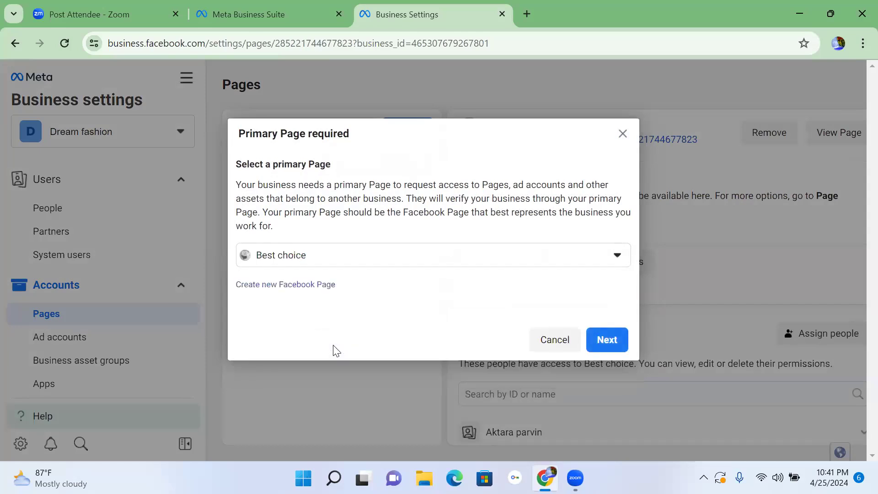
pyautogui.click(612, 345)
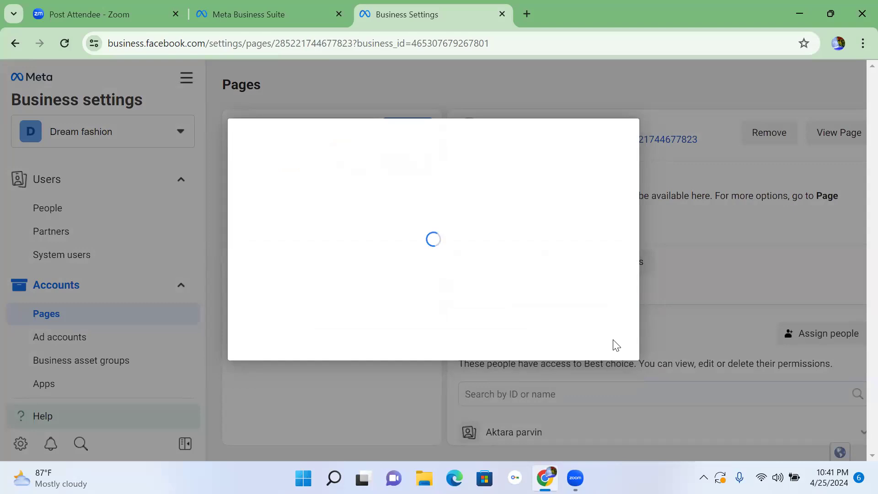
pyautogui.click(270, 229)
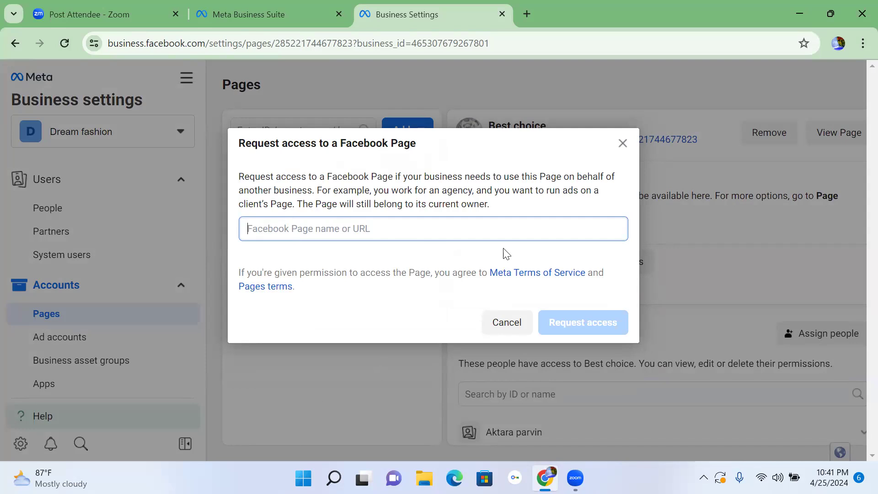
pyautogui.click(621, 144)
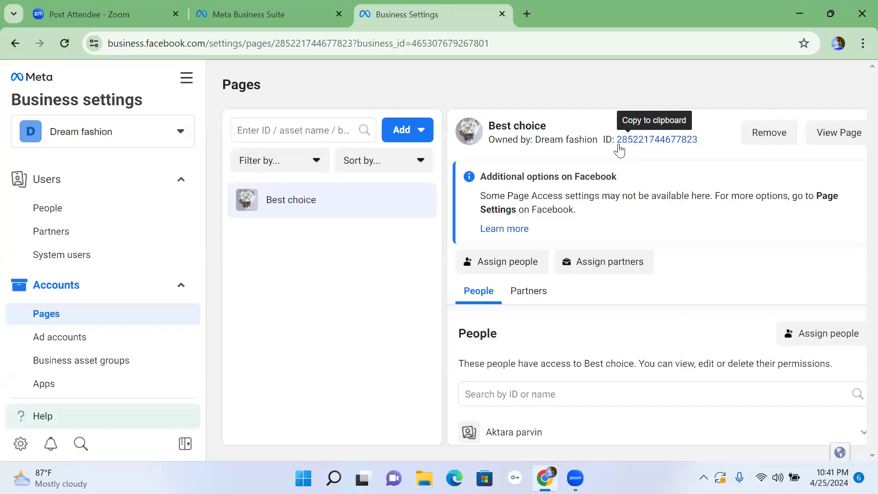
pyautogui.click(857, 23)
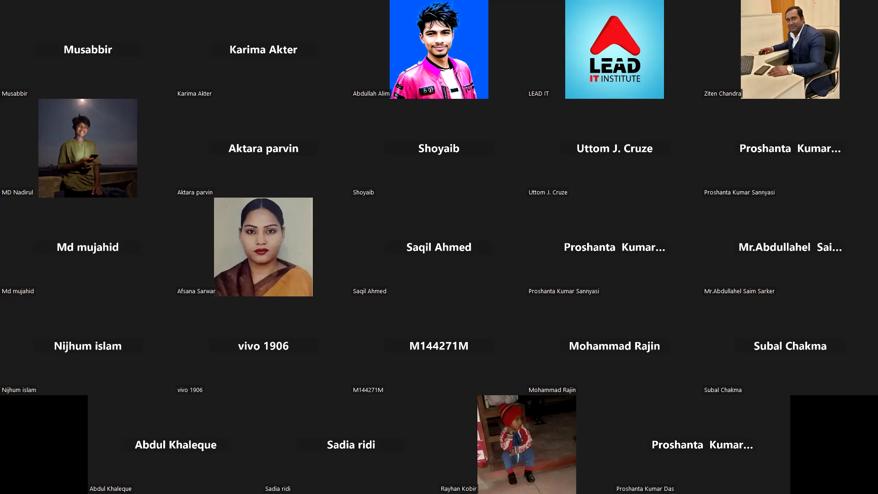
pyautogui.hotkey('alt', 'Tab')
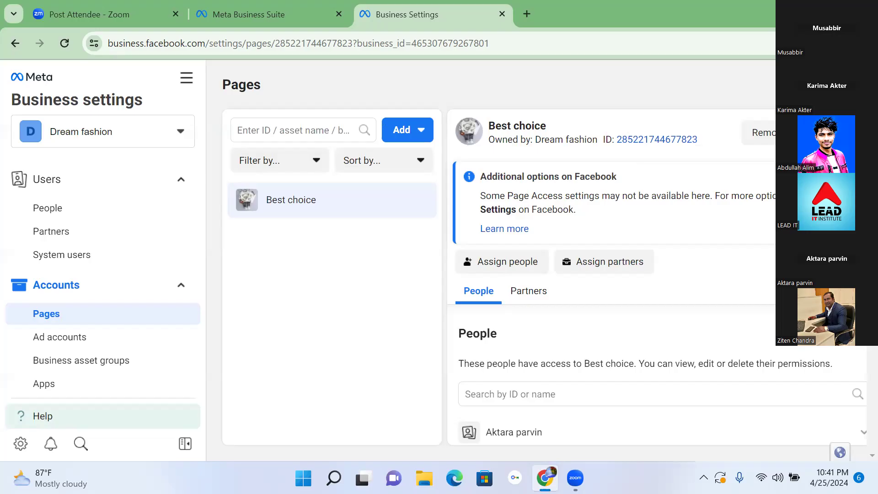